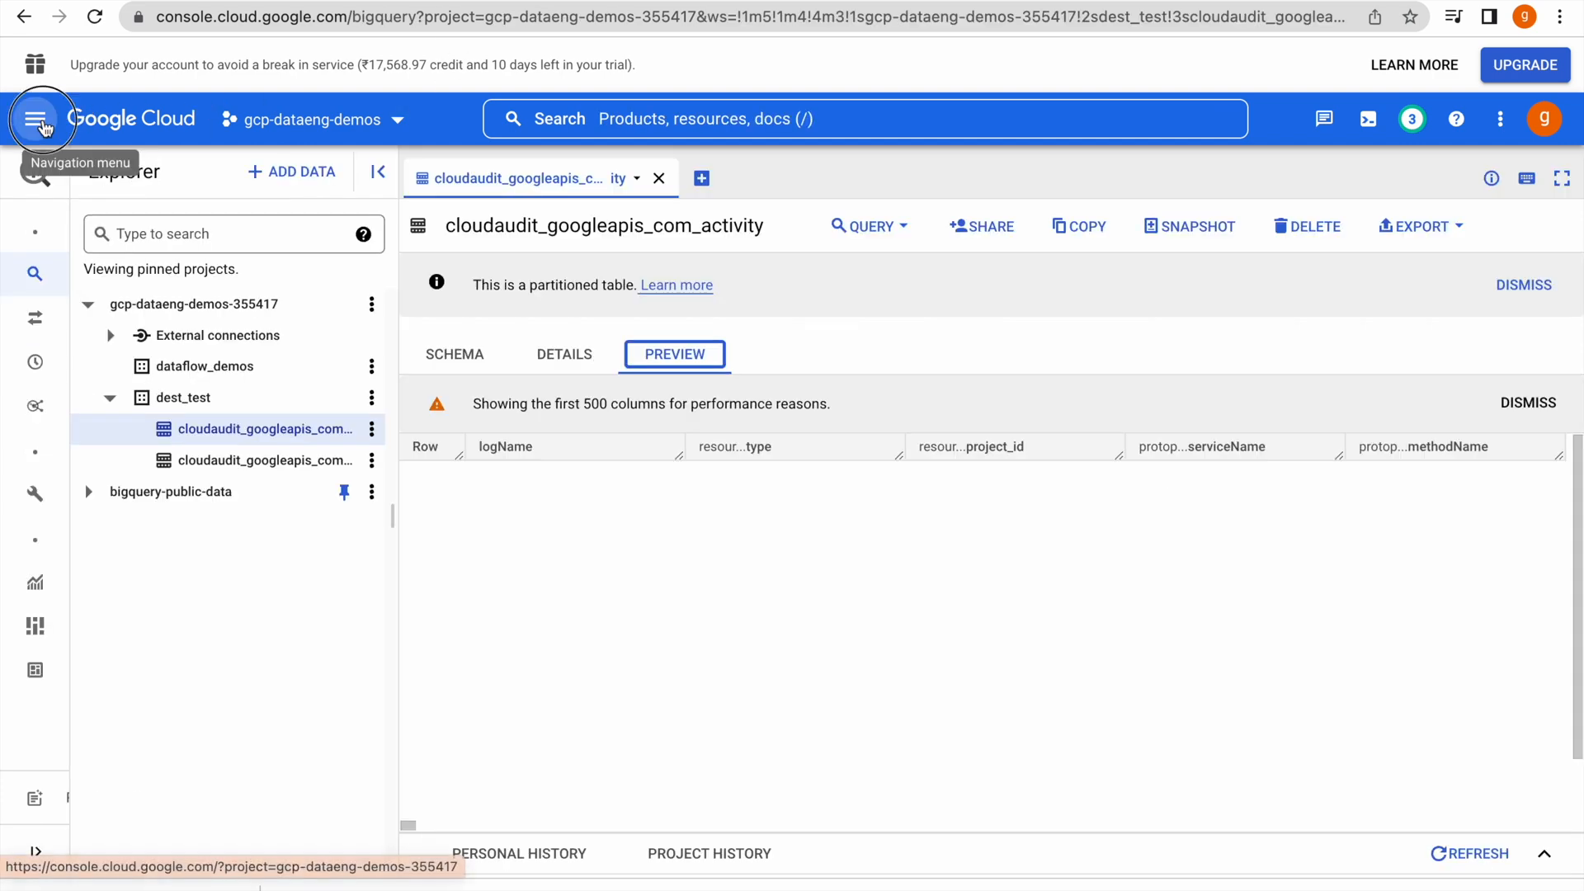
# Start creating a Cloud Storage bucket and name it log_exports123
pyautogui.click(35, 117)
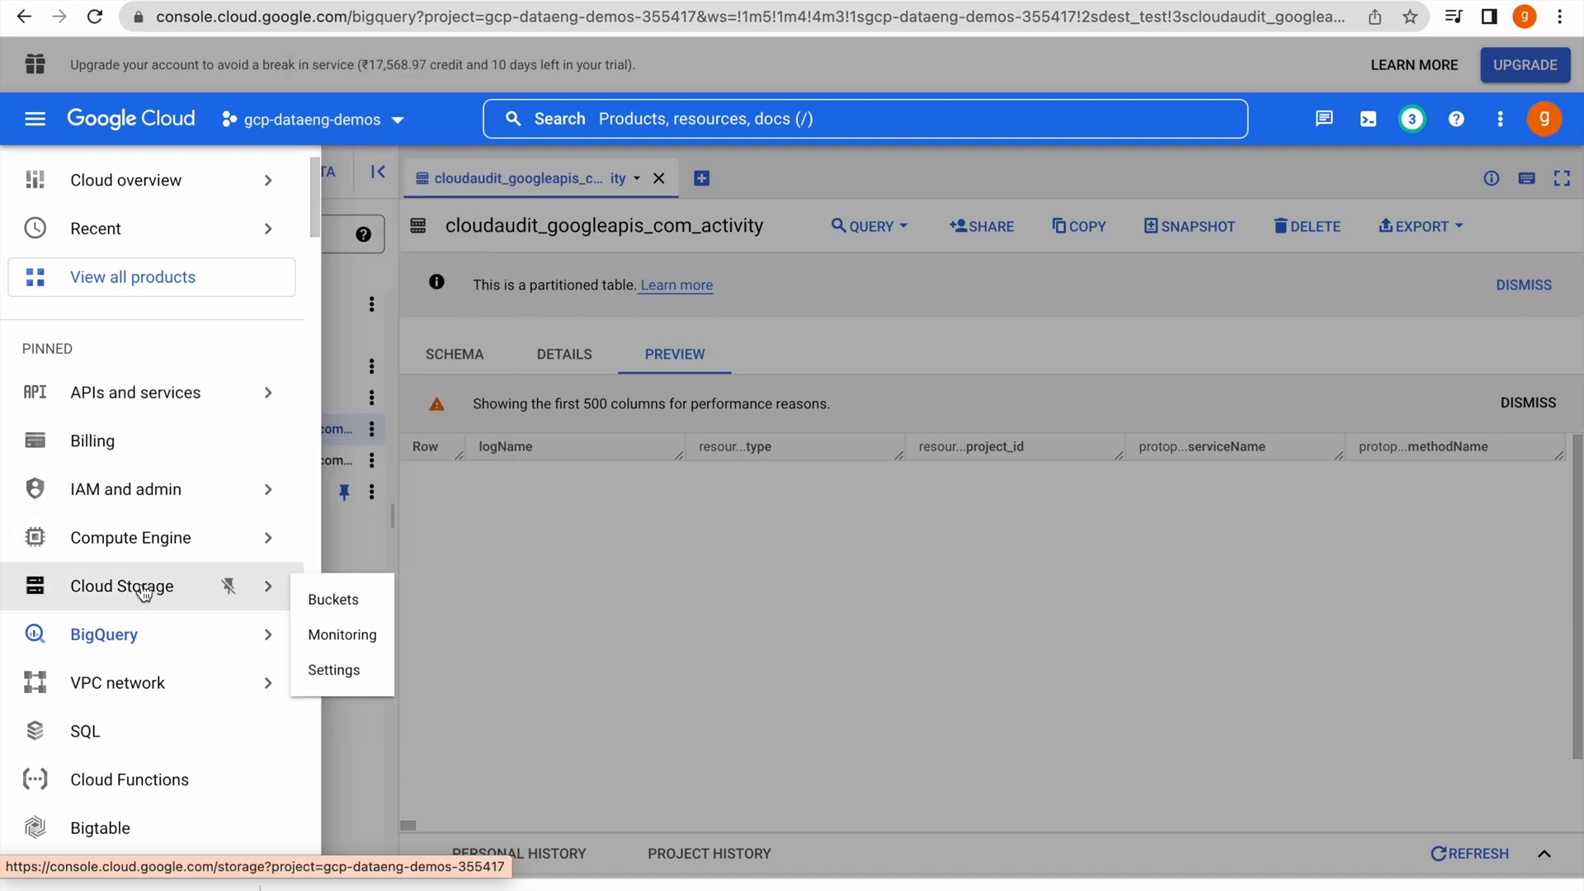
pyautogui.click(143, 591)
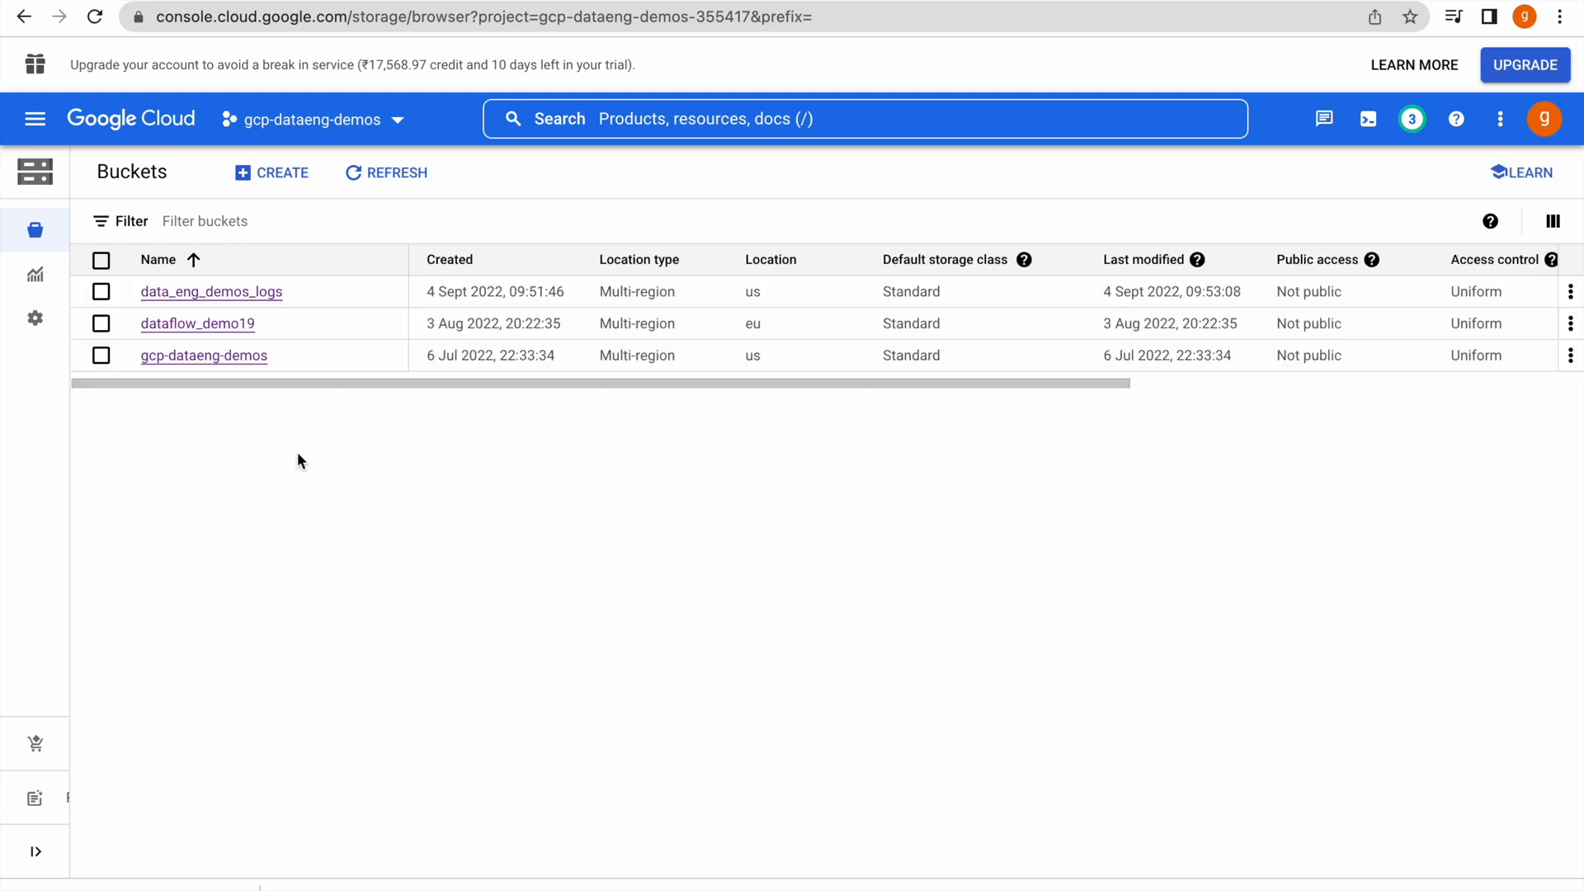
pyautogui.click(289, 178)
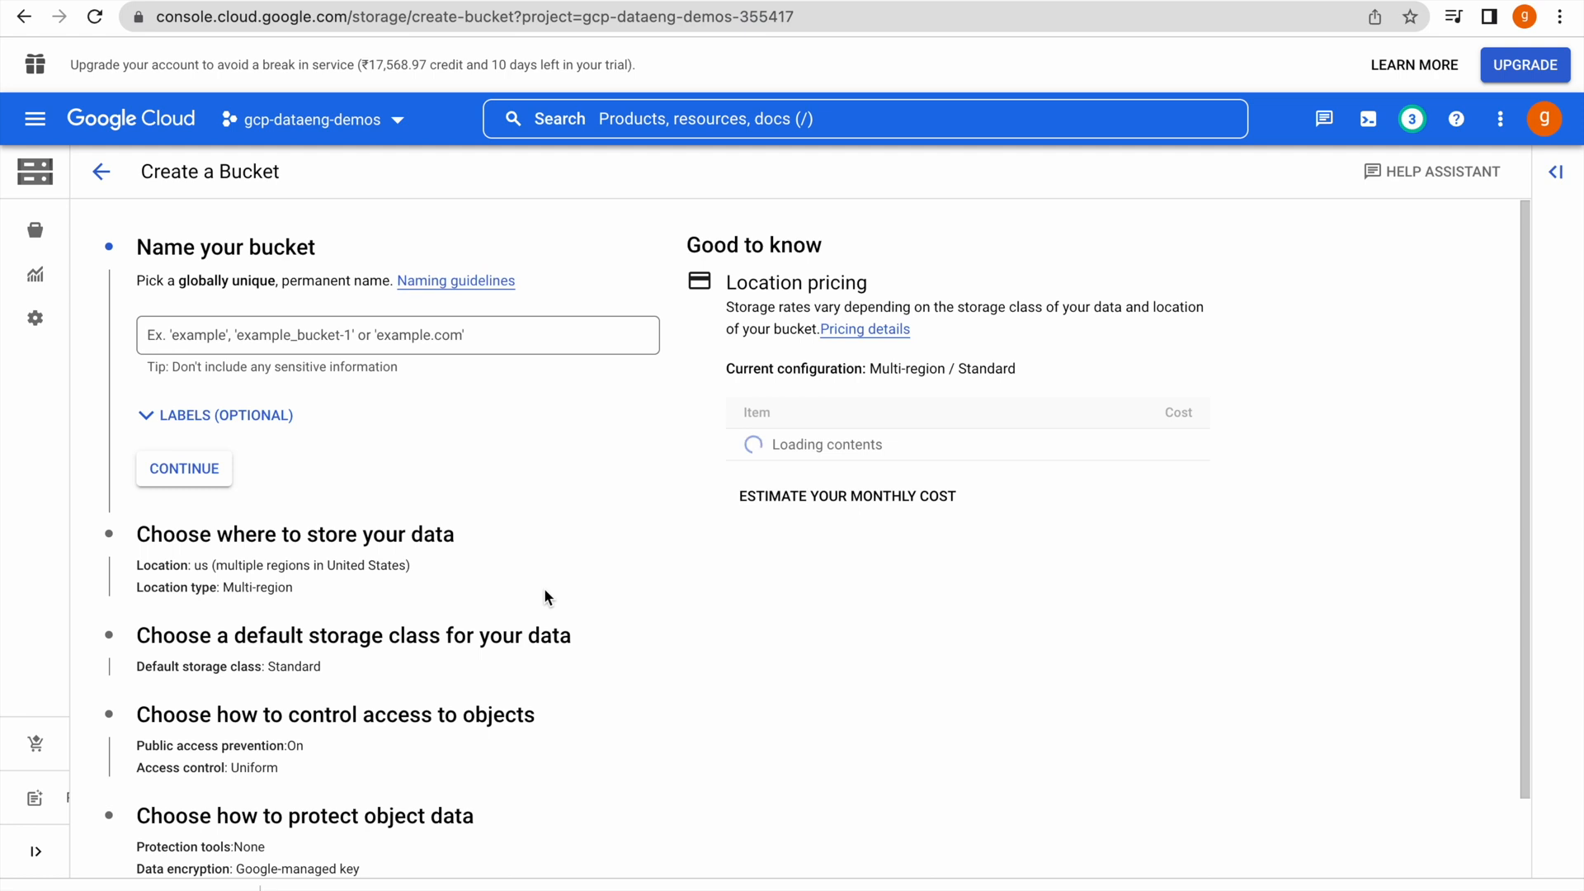
pyautogui.click(304, 337)
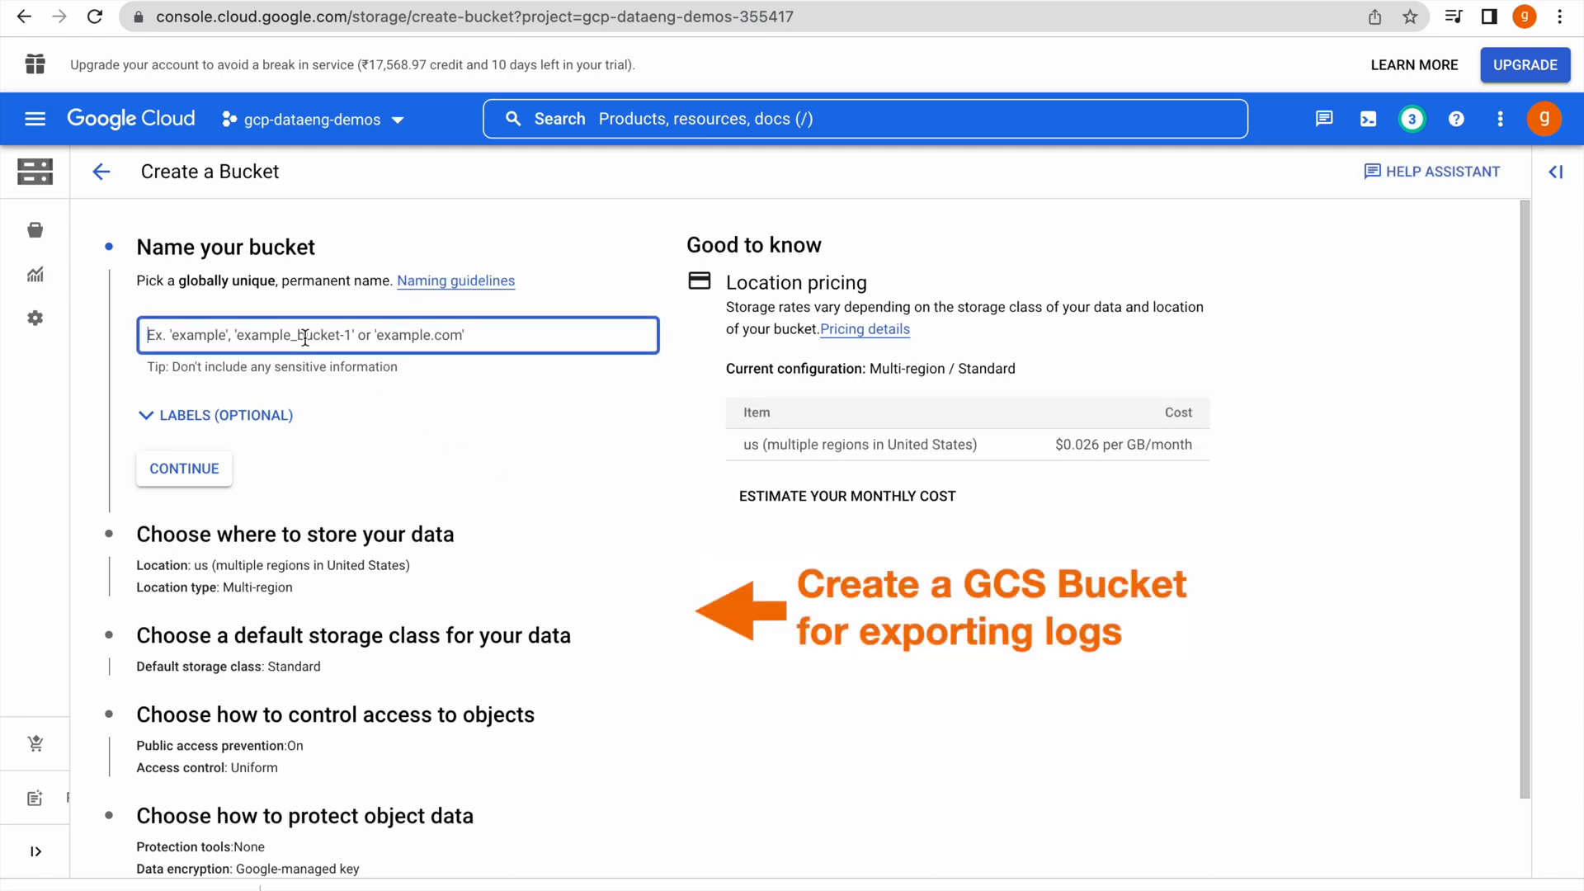
pyautogui.write('log_exports')
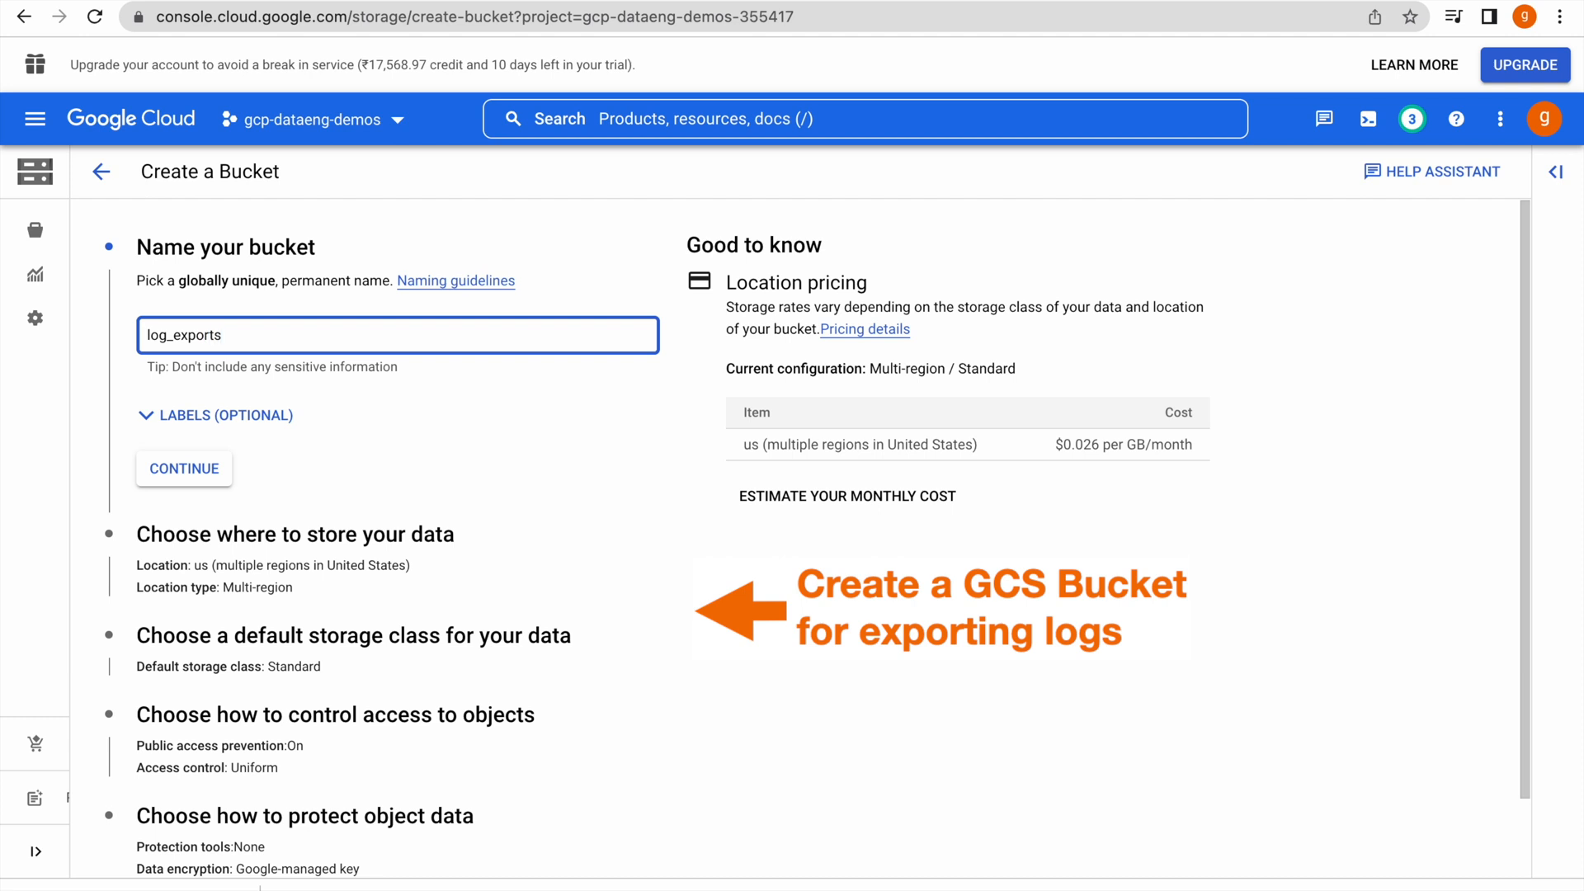
pyautogui.click(569, 442)
pyautogui.click(296, 333)
pyautogui.write('ports123')
pyautogui.click(544, 443)
pyautogui.scroll(-1, 536, 443)
pyautogui.click(206, 393)
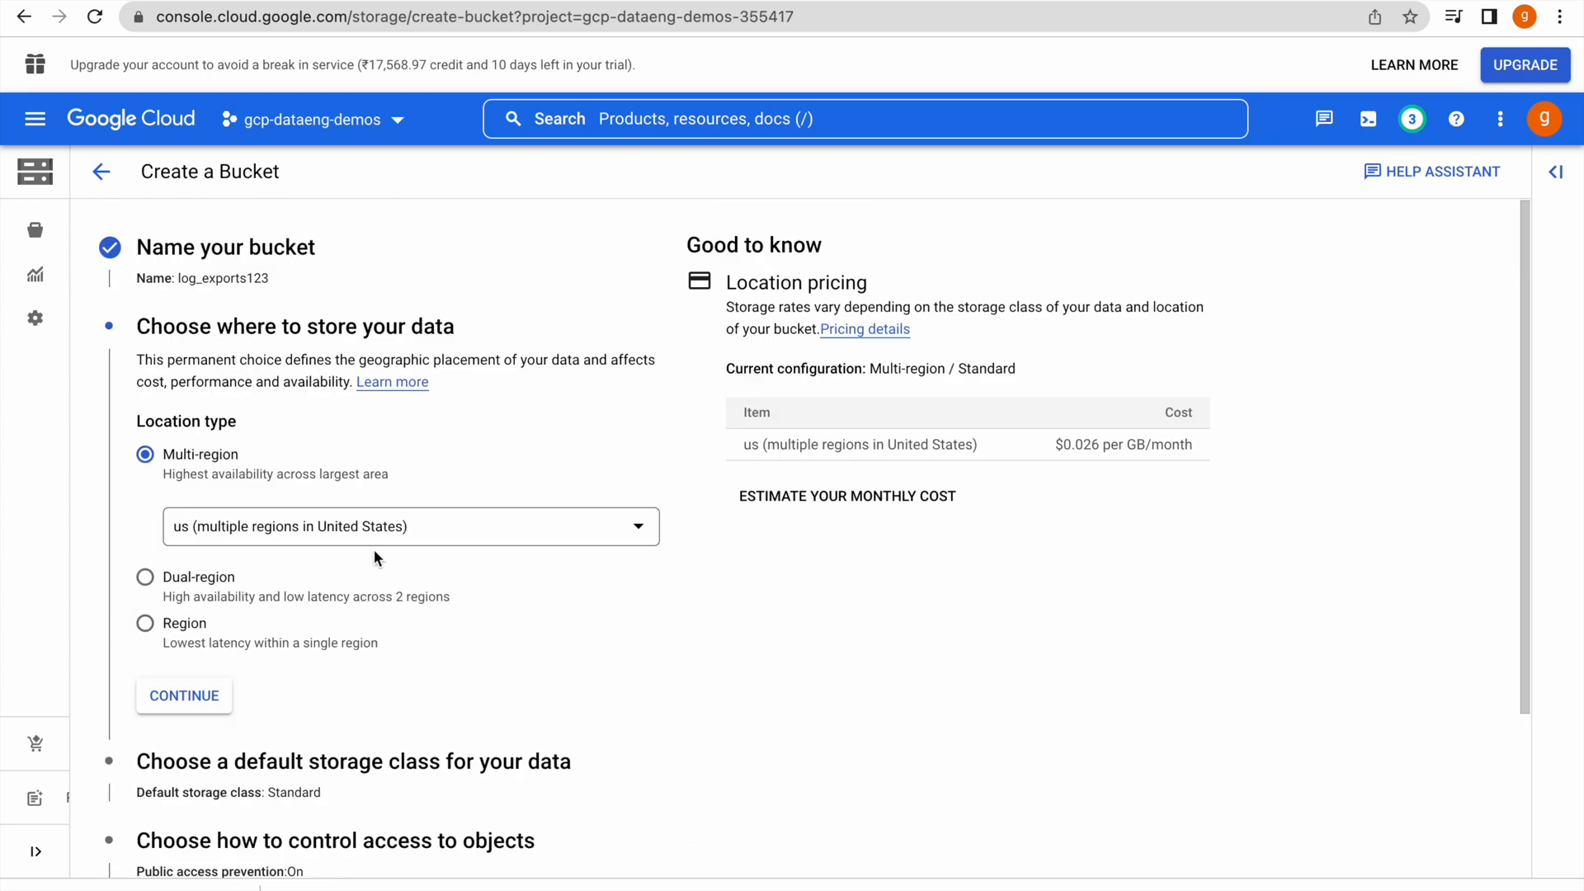
# Create the bucket with the US multi-region location, Standard class, uniform access and public access prevention, and copy its name
pyautogui.scroll(-2, 492, 617)
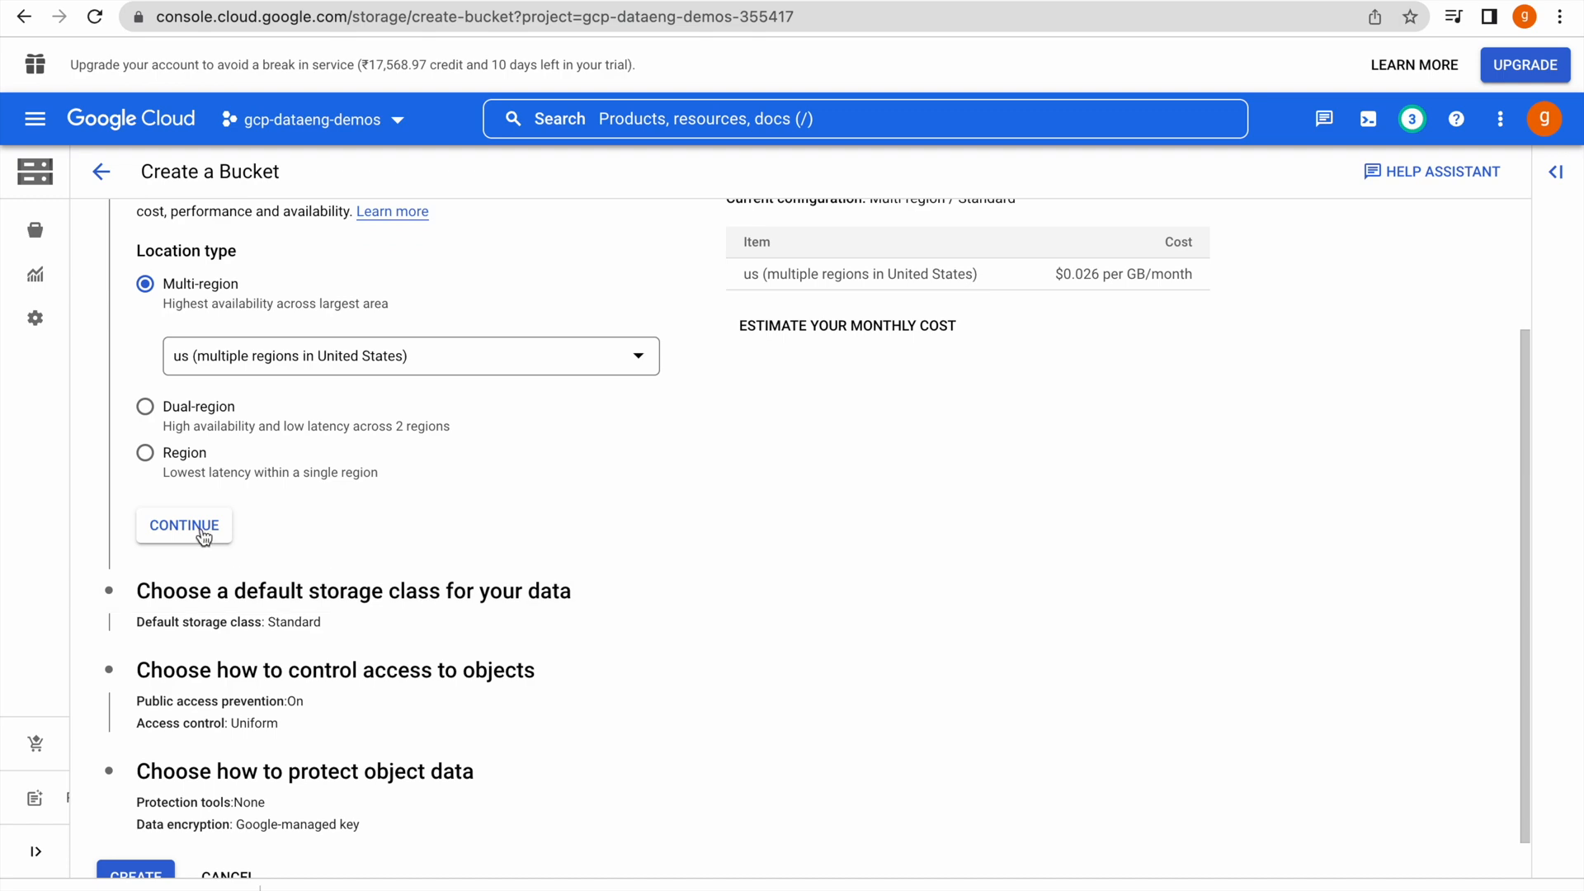
pyautogui.click(198, 533)
pyautogui.scroll(-3, 461, 627)
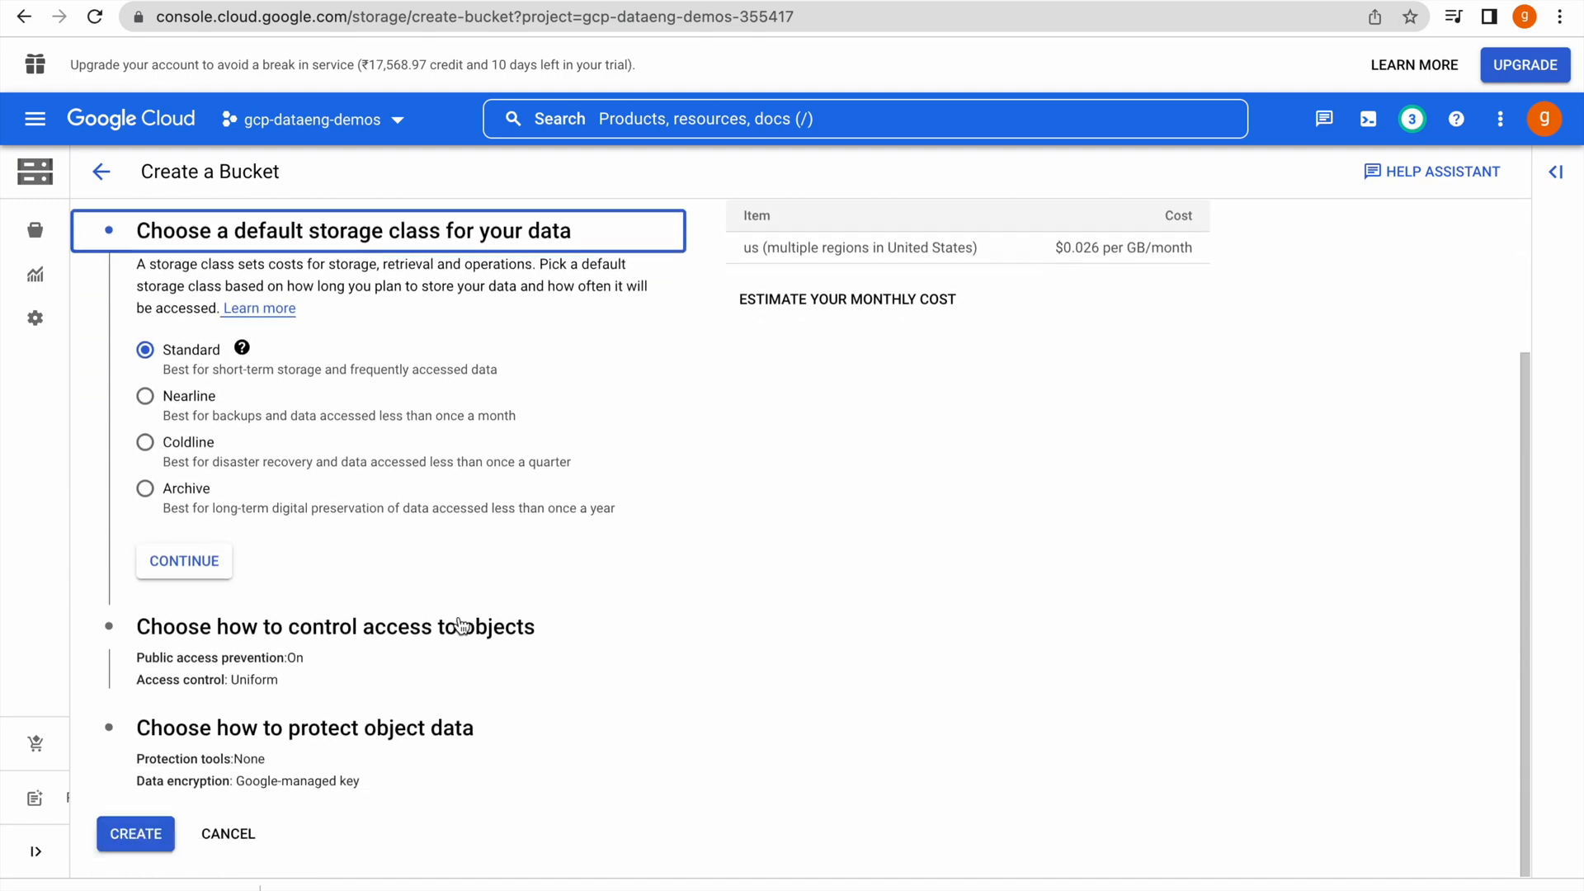
pyautogui.click(205, 576)
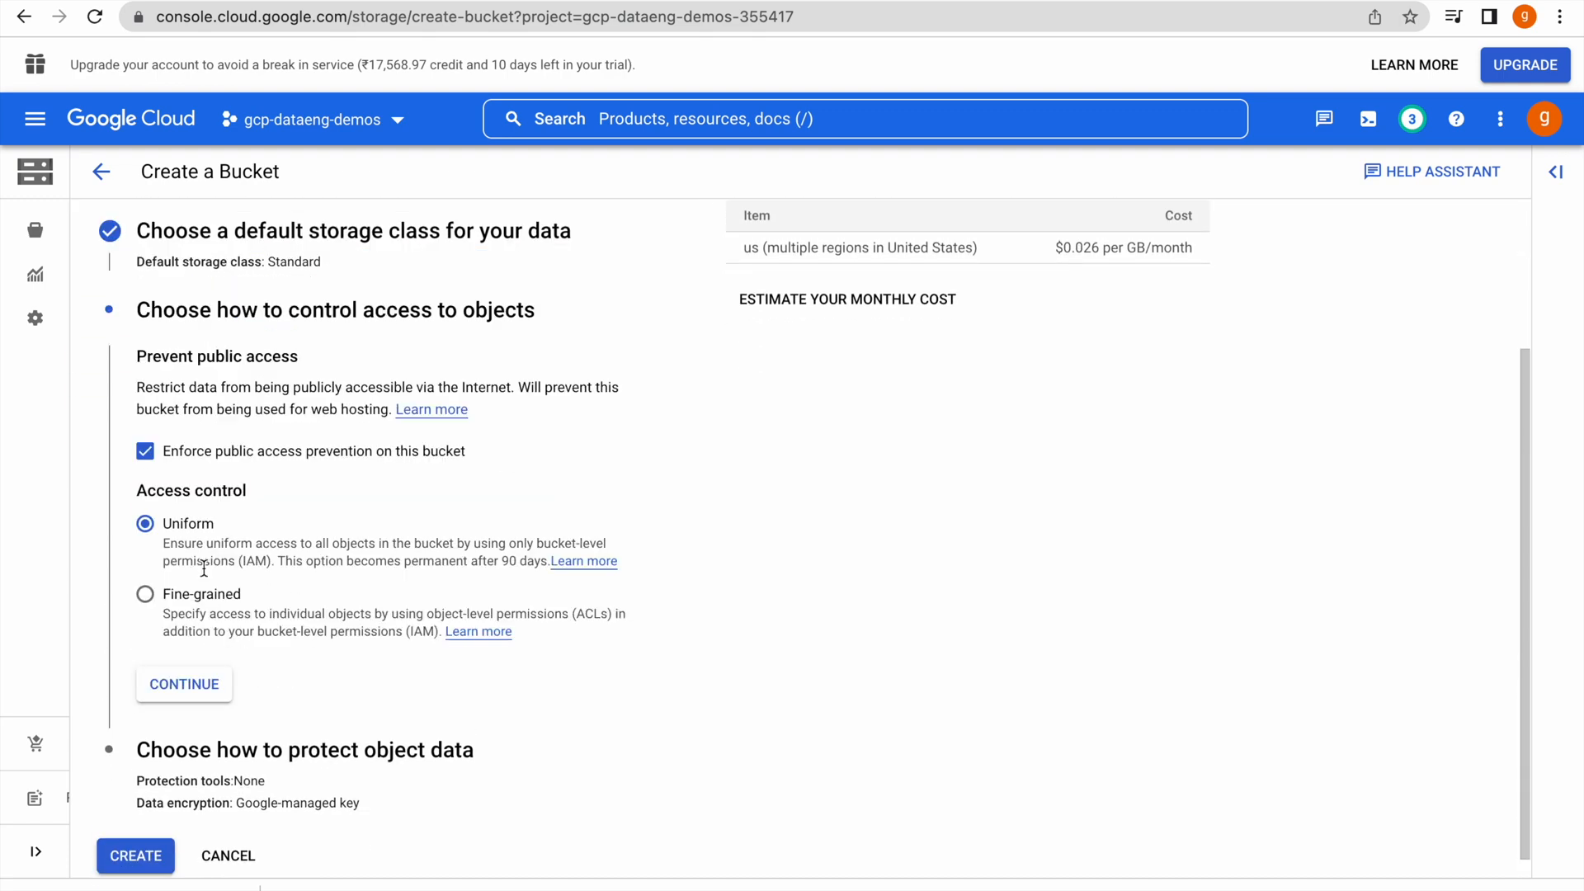
pyautogui.click(132, 858)
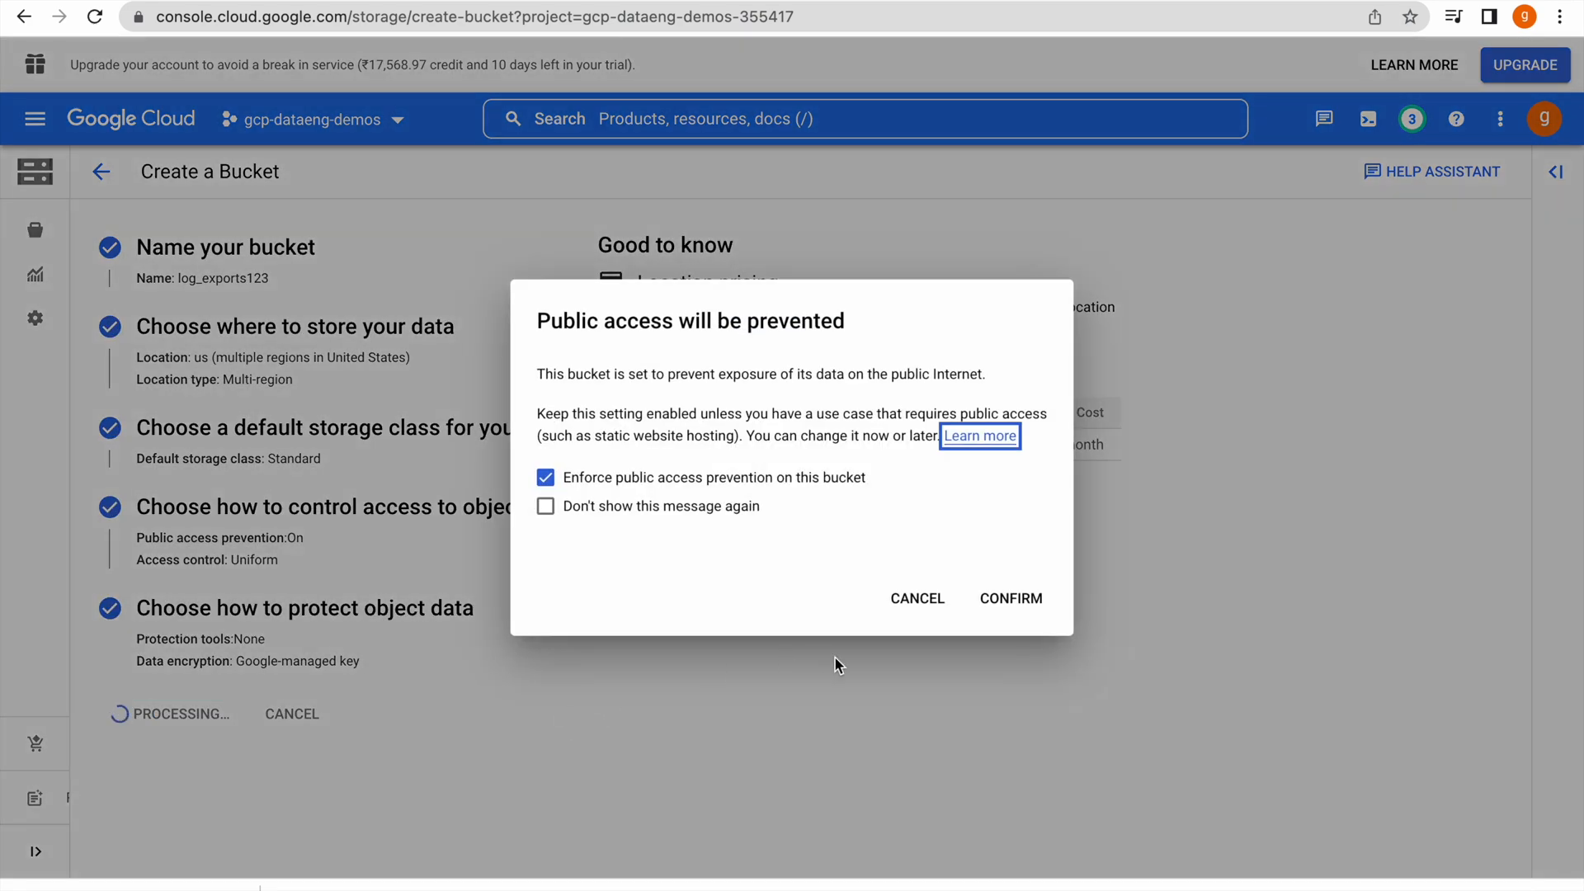
pyautogui.click(1005, 602)
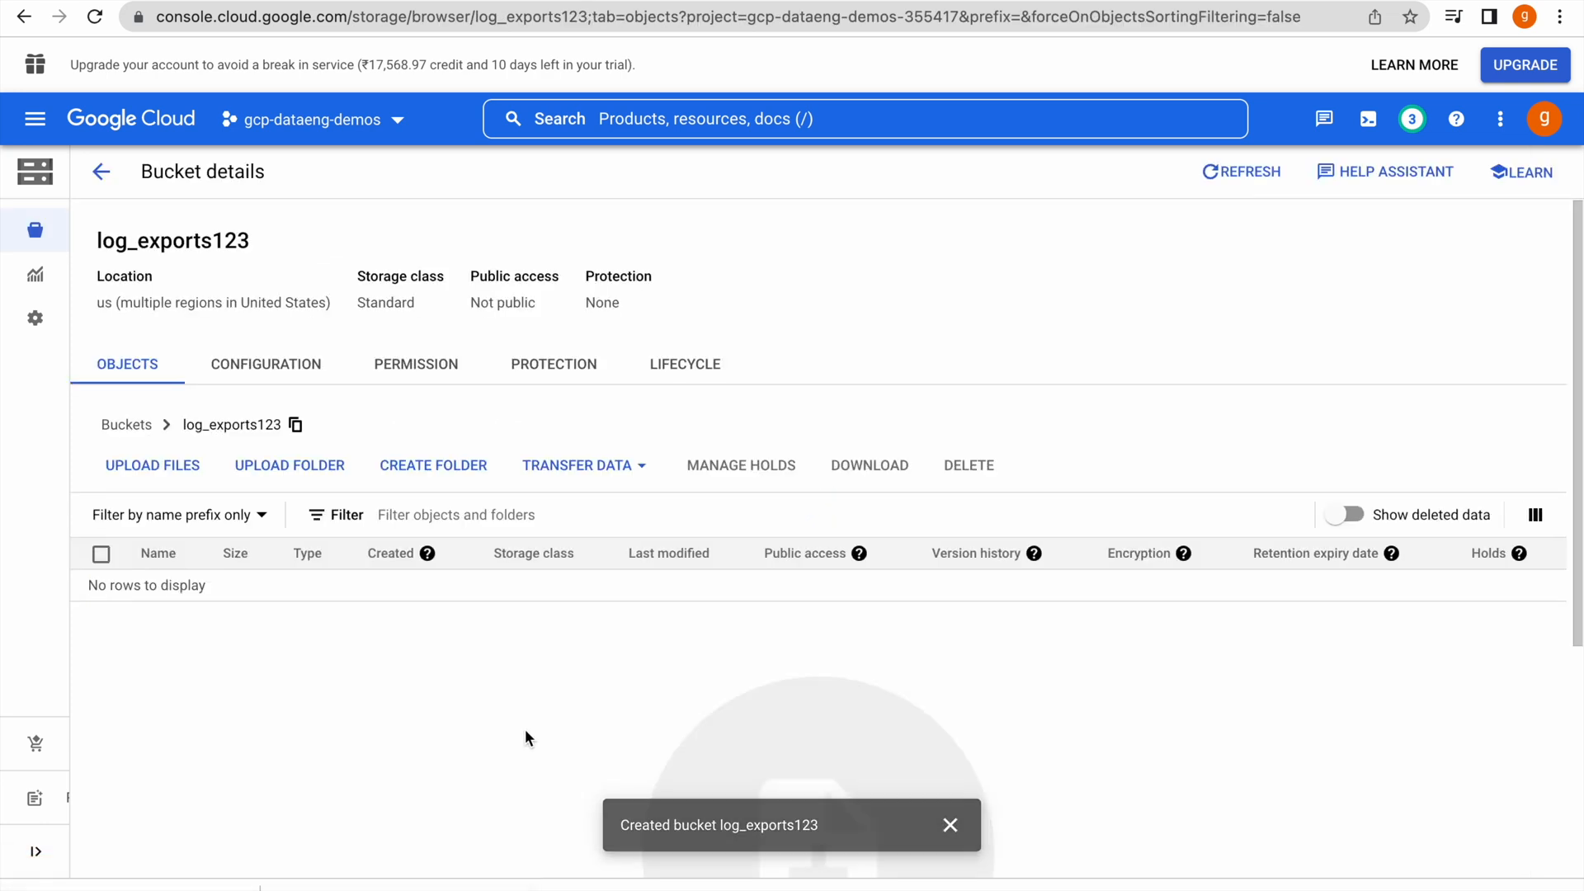
pyautogui.click(296, 426)
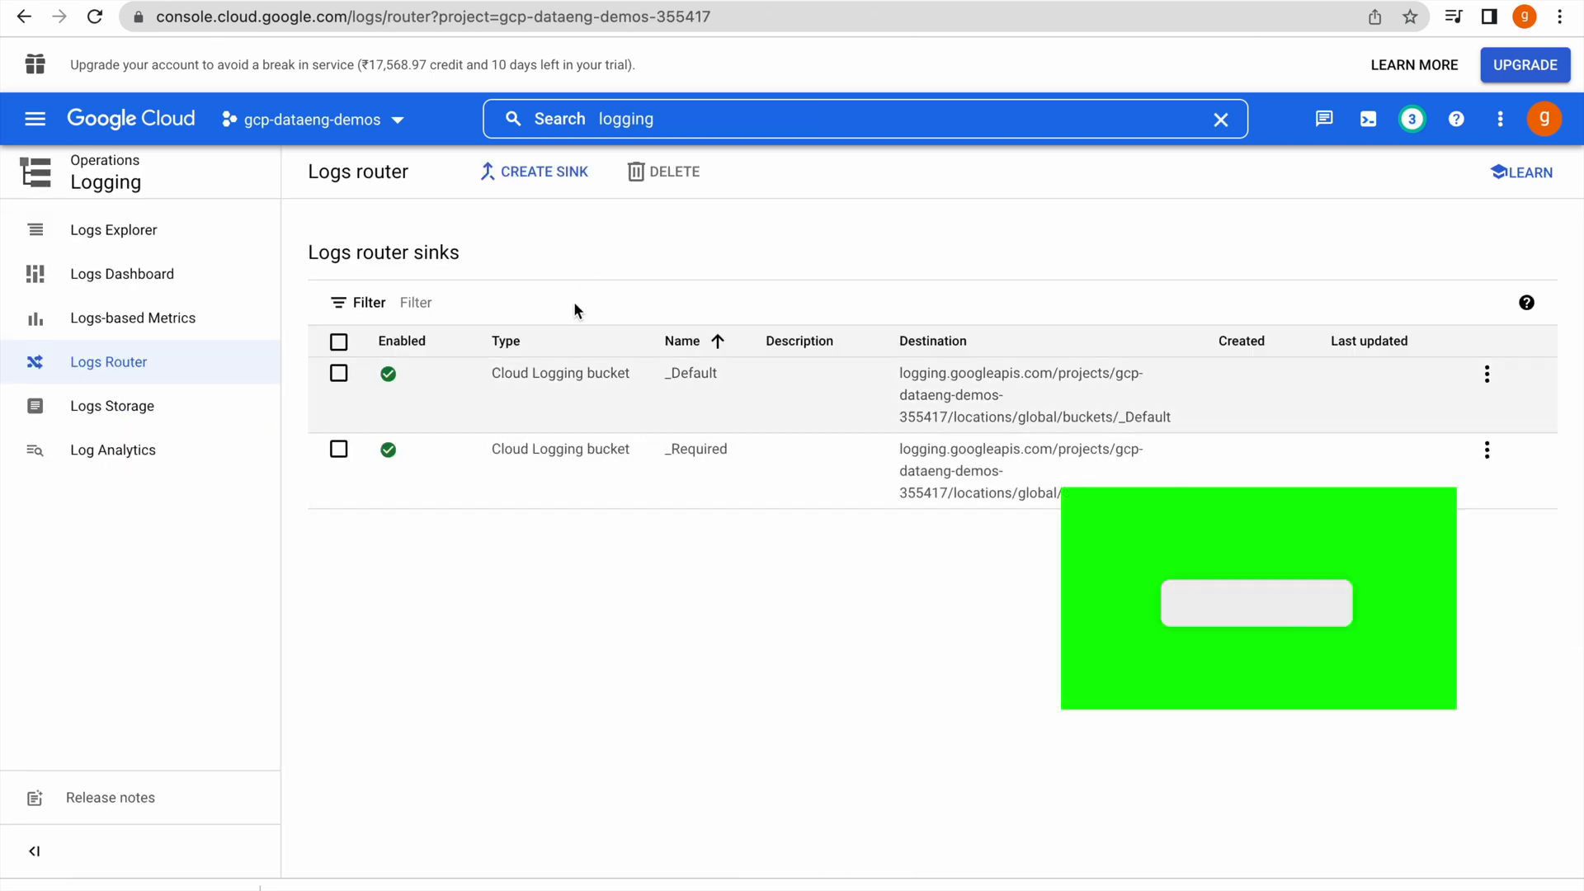
# Start a new logs routing sink in the Logs Router and name it sink_gcs
pyautogui.click(546, 190)
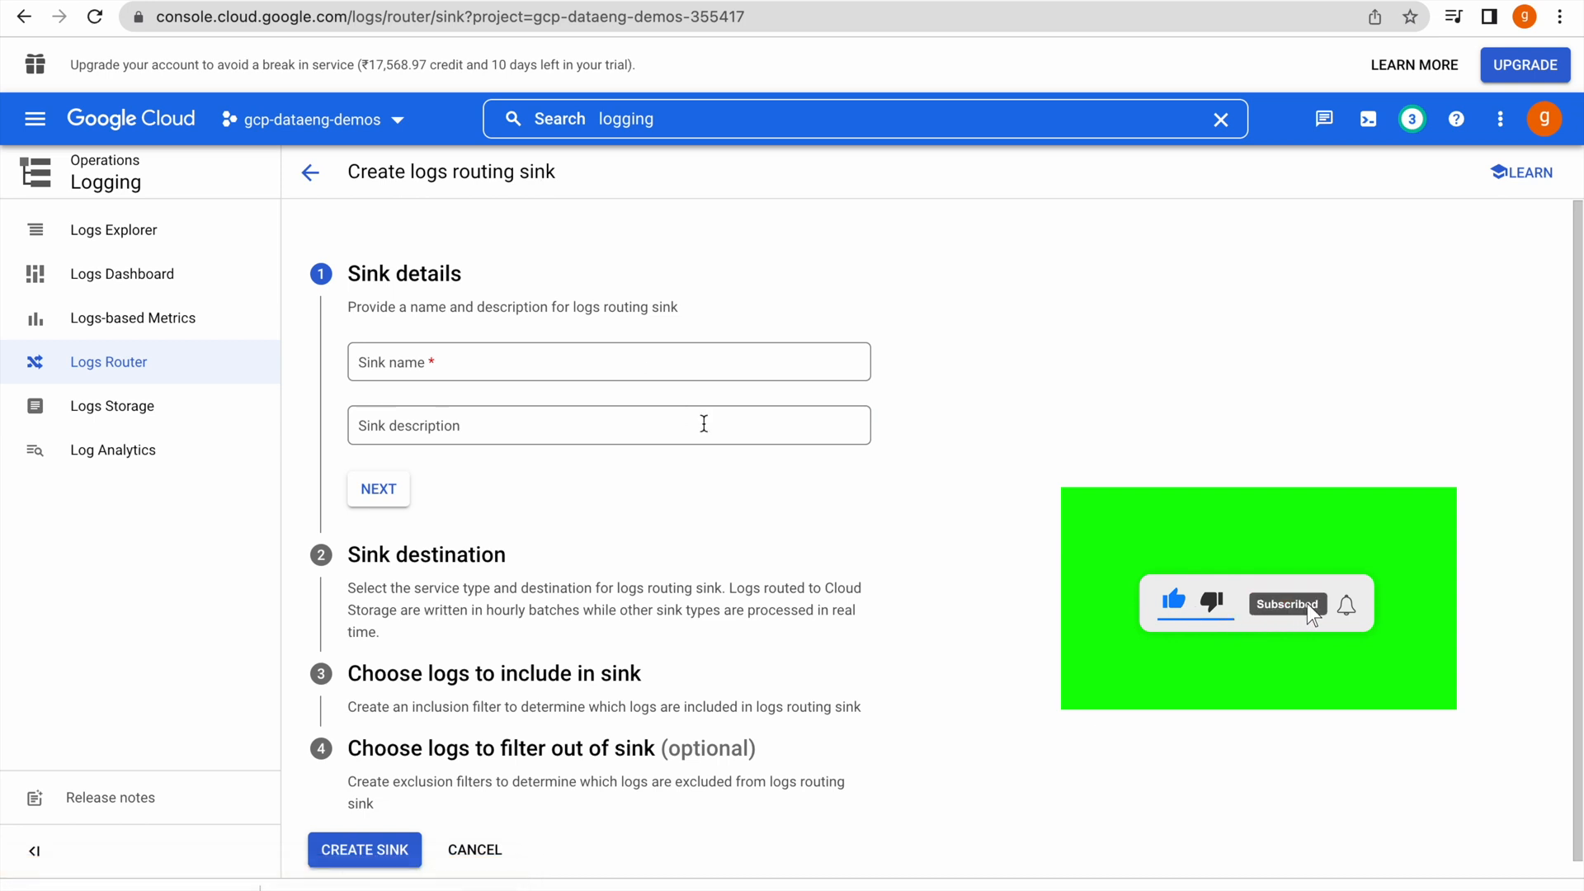
pyautogui.click(429, 363)
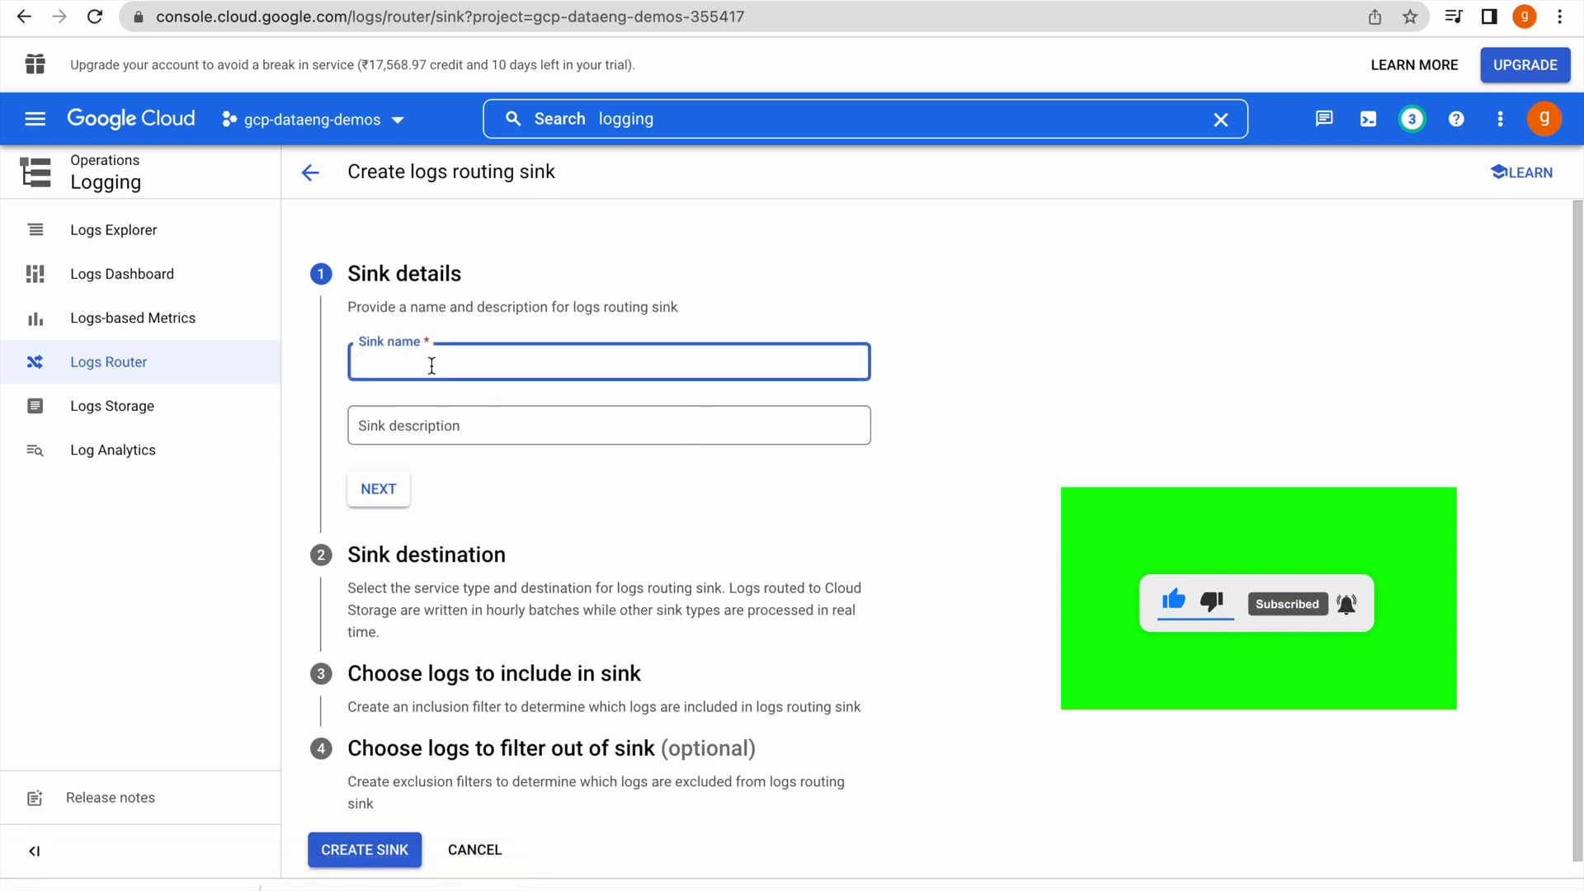
pyautogui.write('sin')
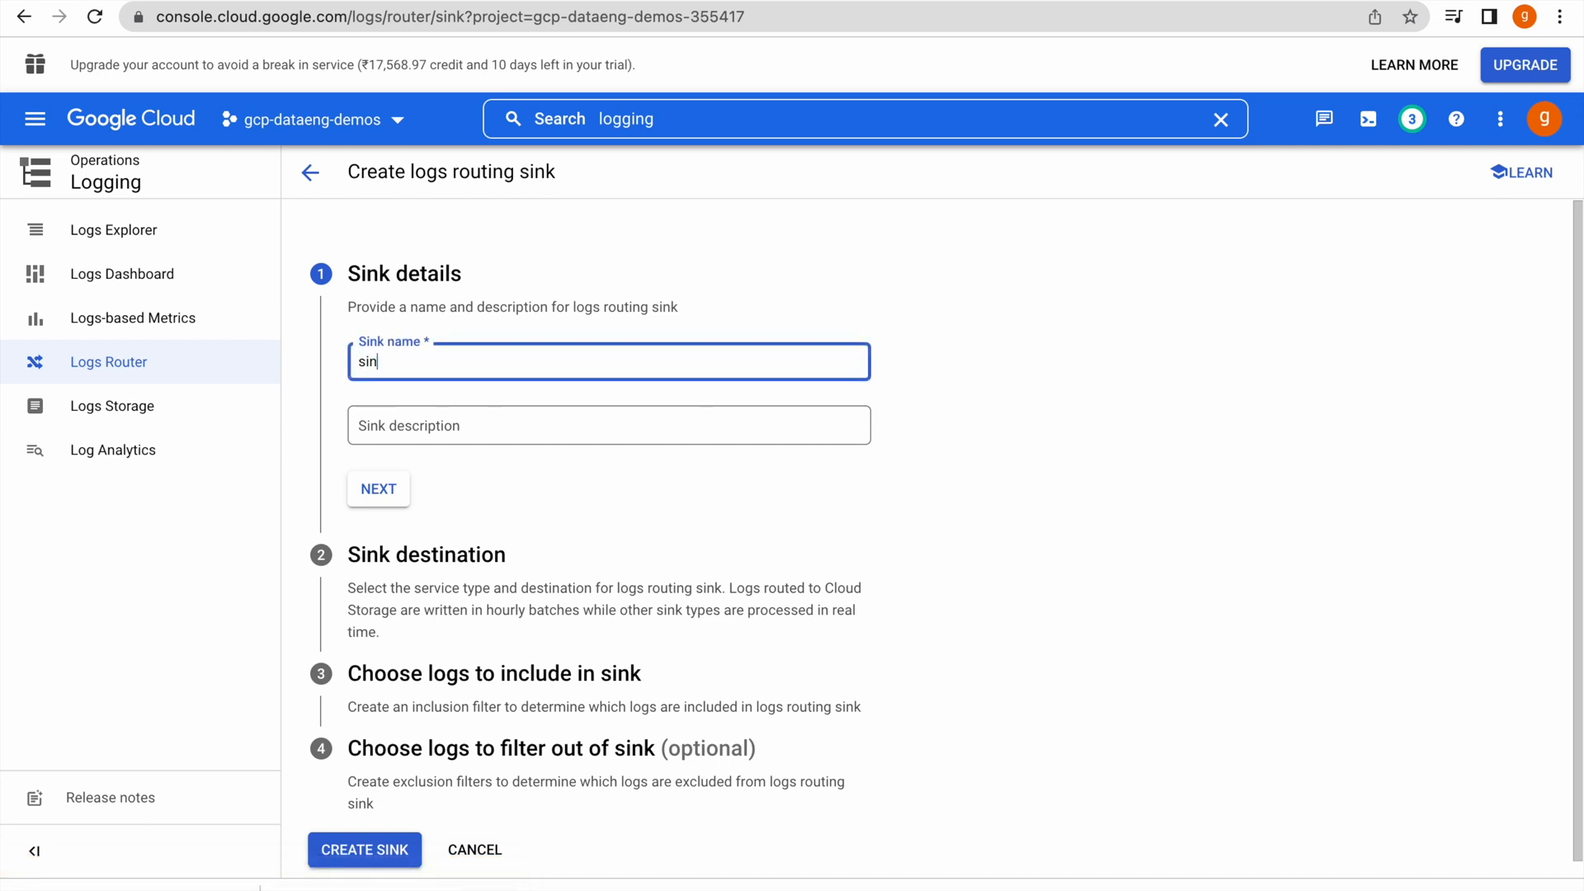
pyautogui.write('k_gcs')
pyautogui.click(387, 498)
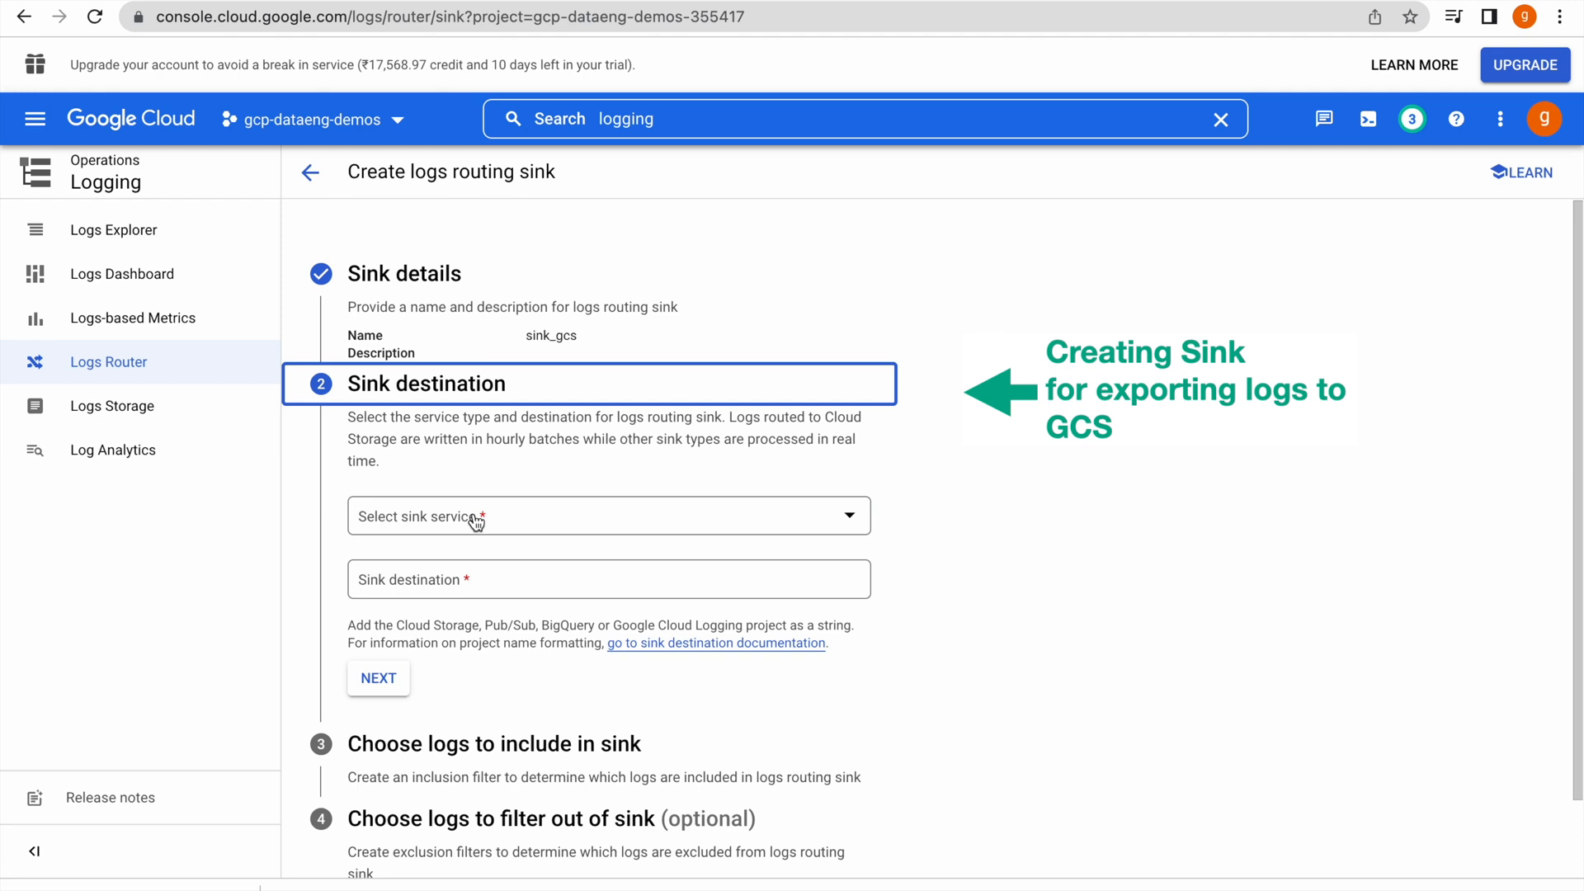
# Set the sink destination to the Cloud Storage bucket log_exports123 and continue to the inclusion filter
pyautogui.click(532, 525)
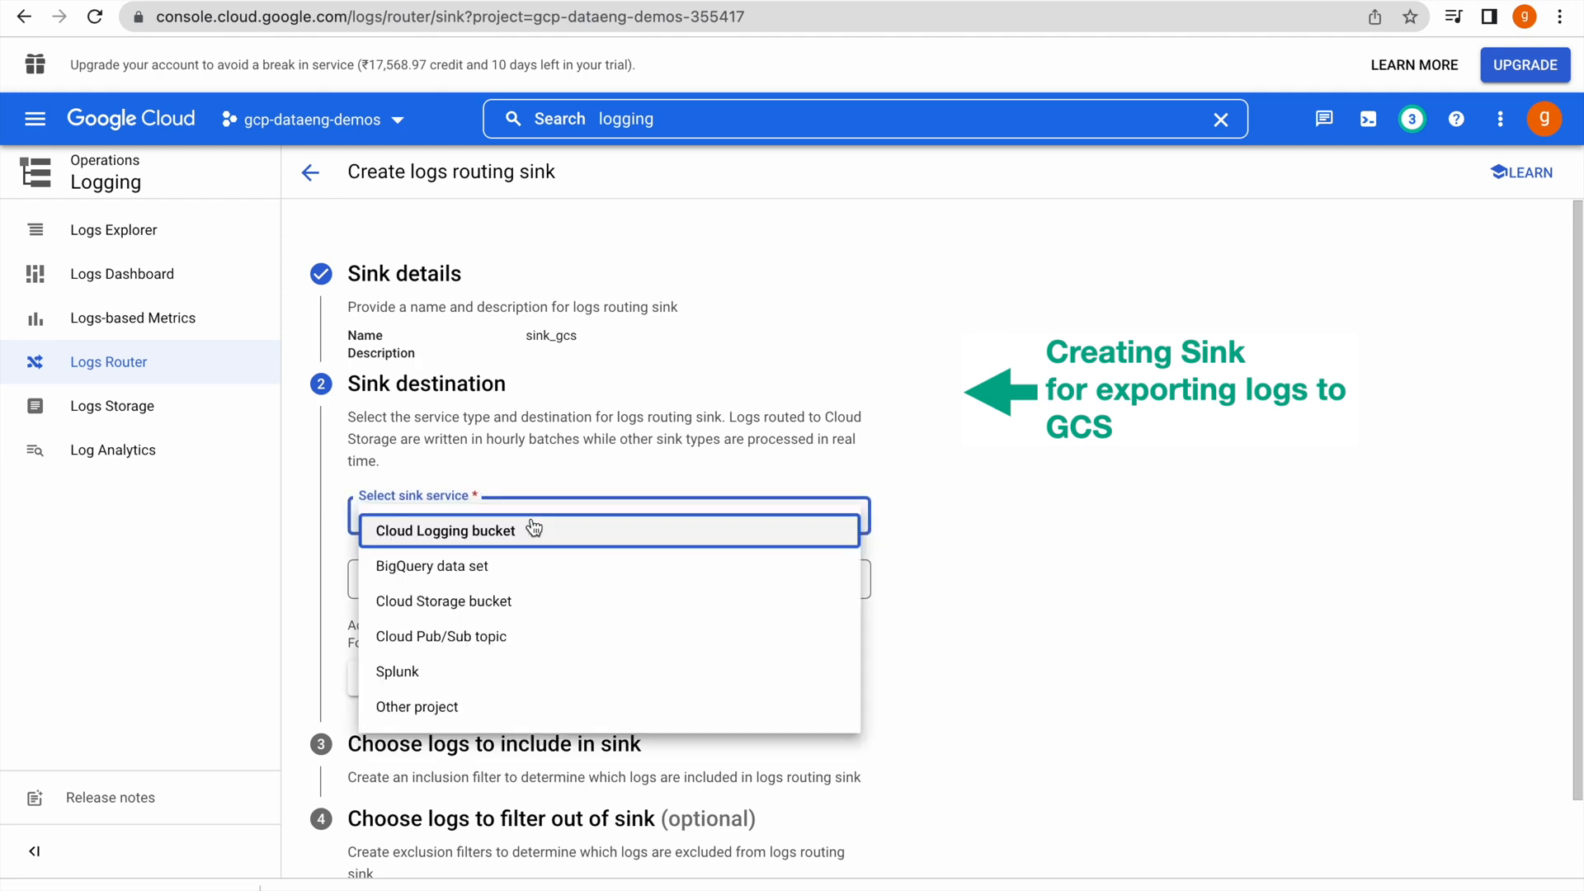
pyautogui.click(459, 603)
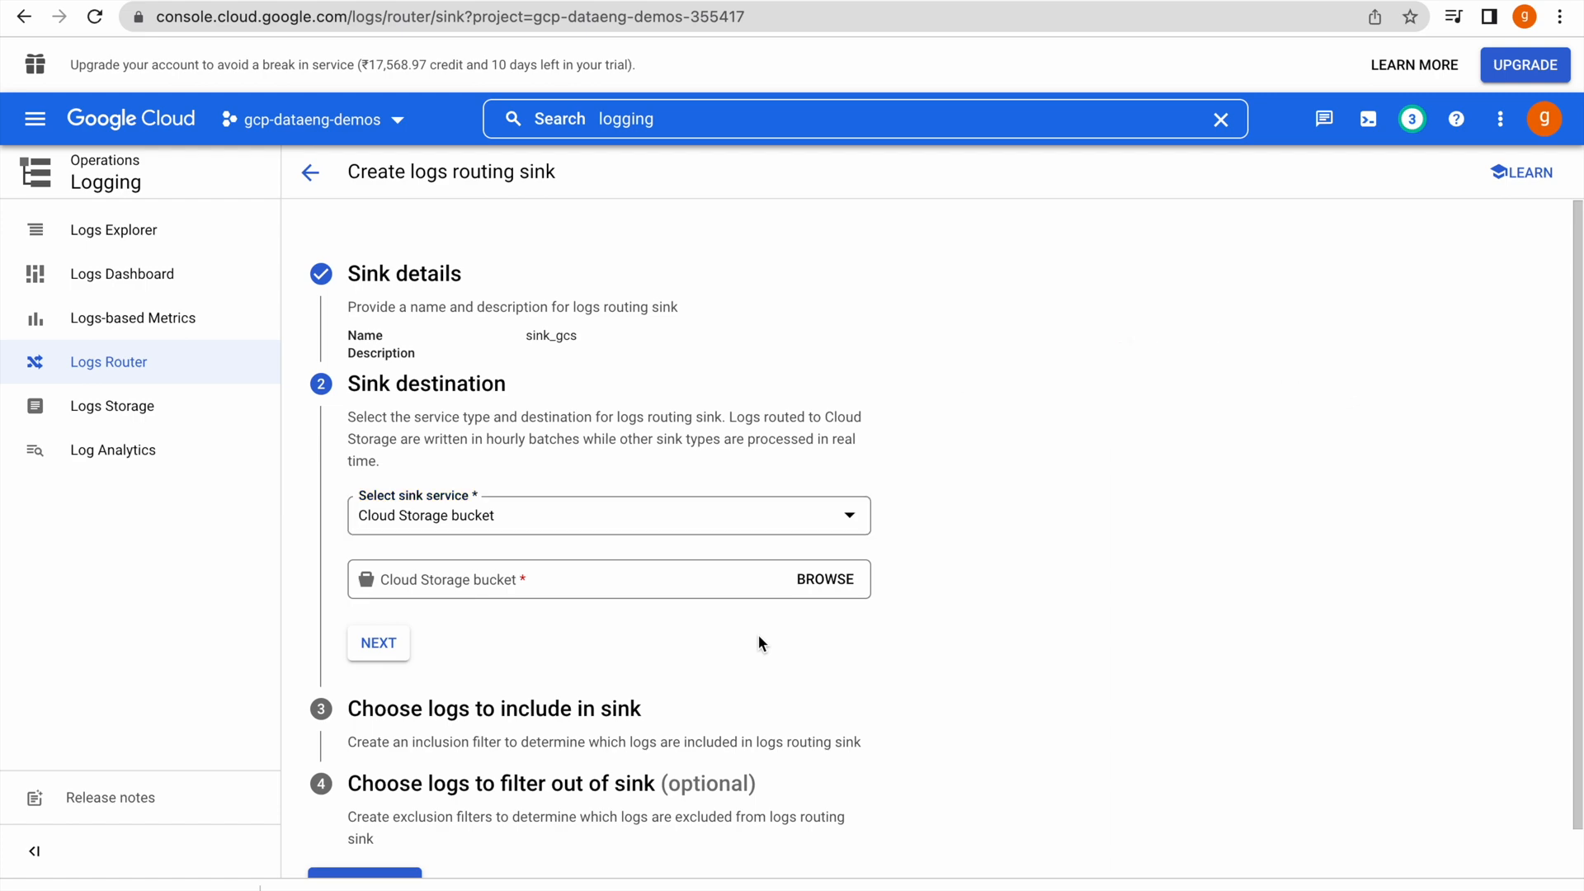
pyautogui.click(850, 580)
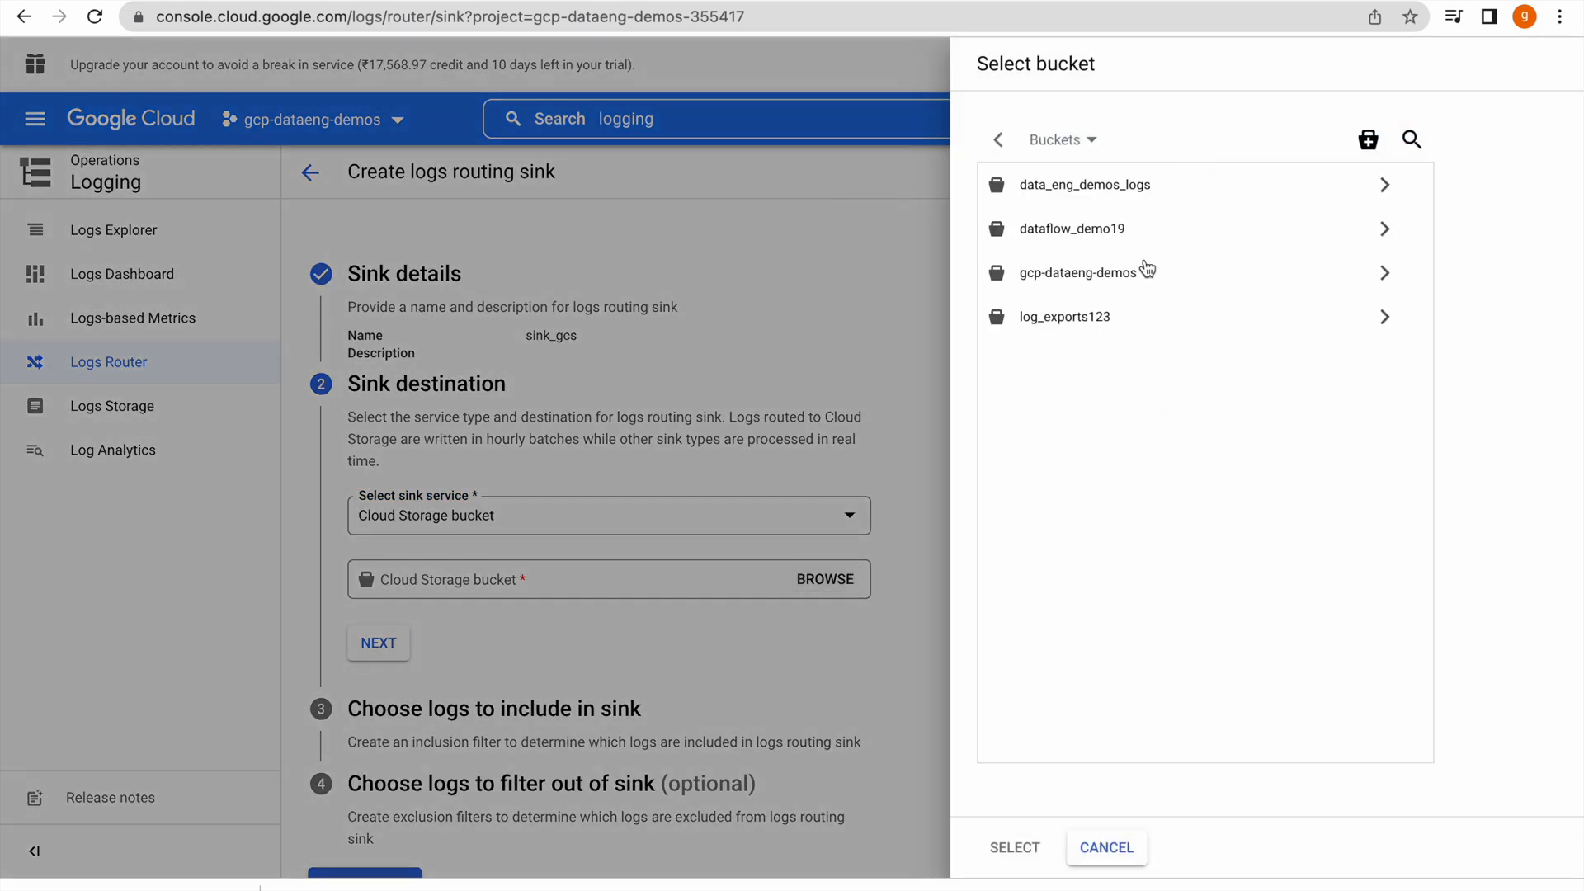
pyautogui.click(1074, 323)
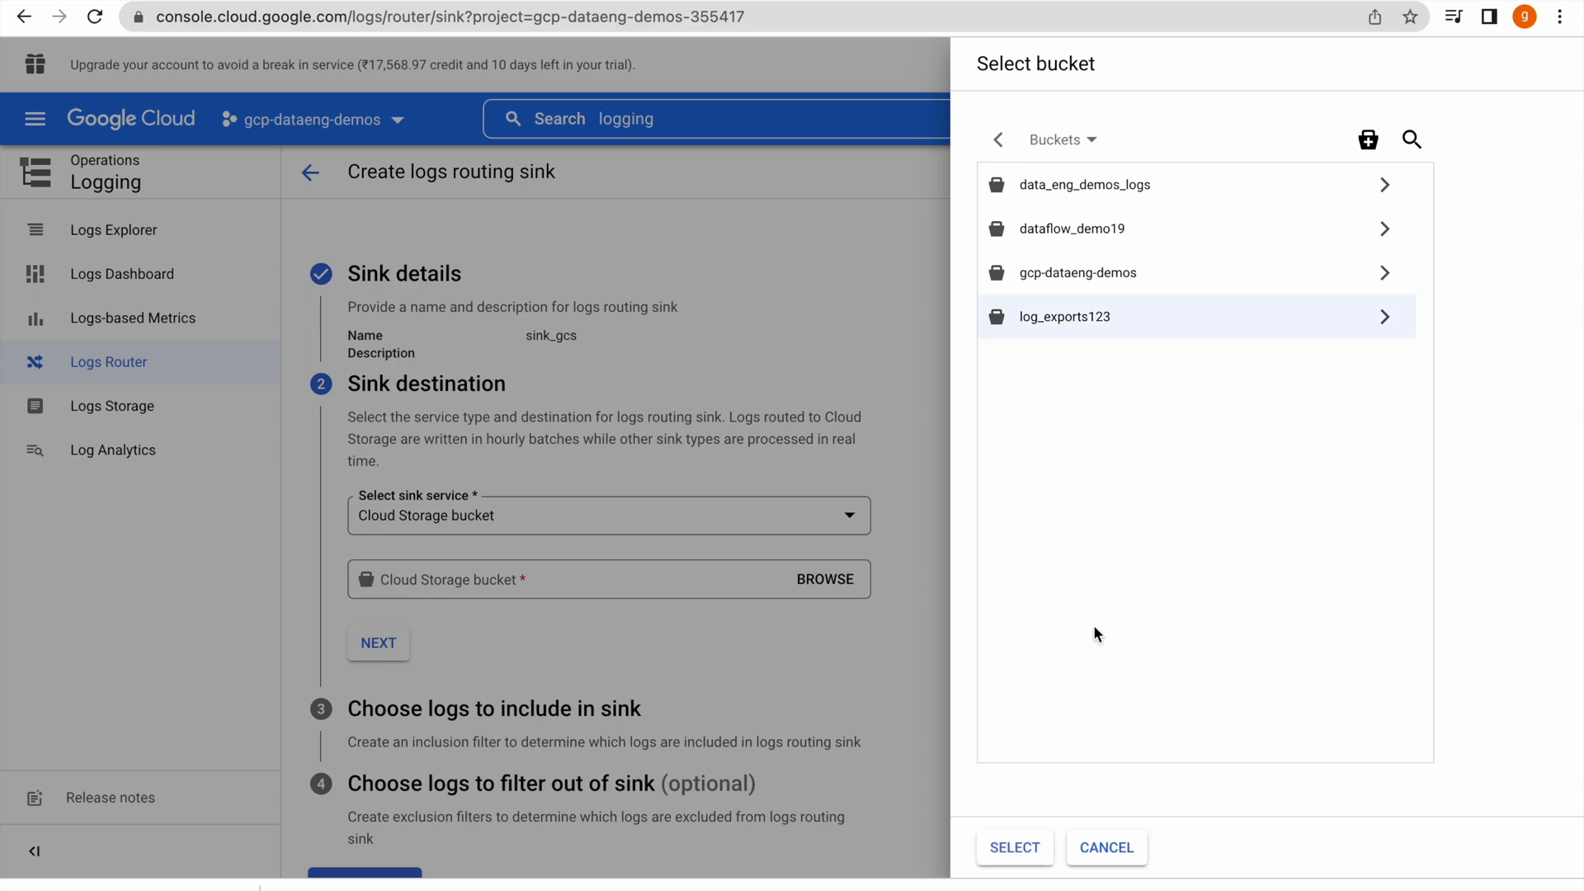
pyautogui.click(1016, 850)
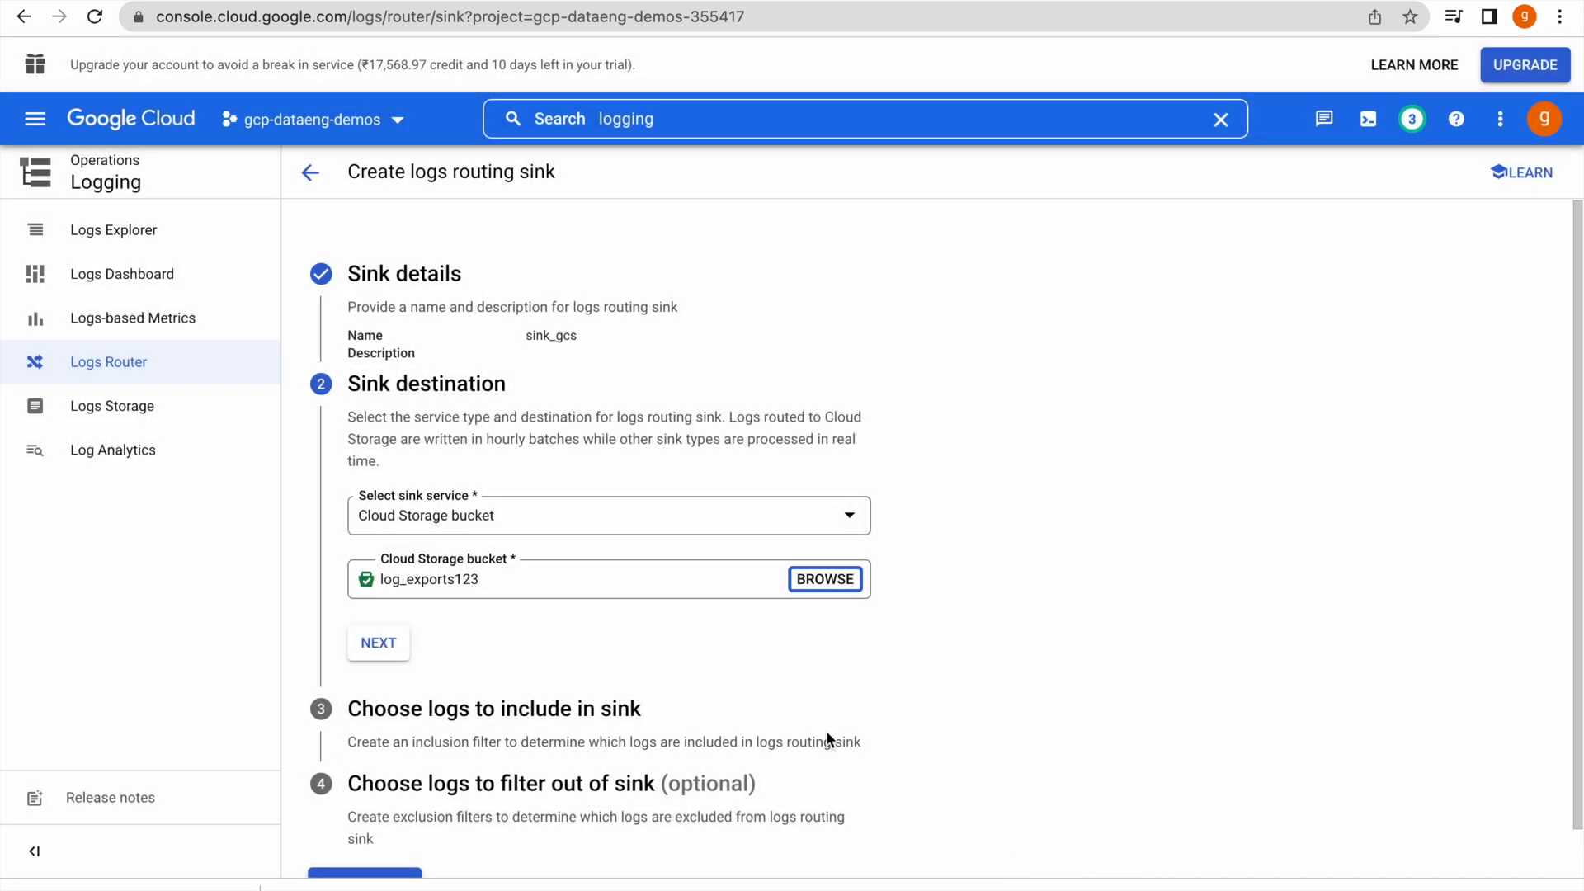
pyautogui.scroll(-1, 825, 730)
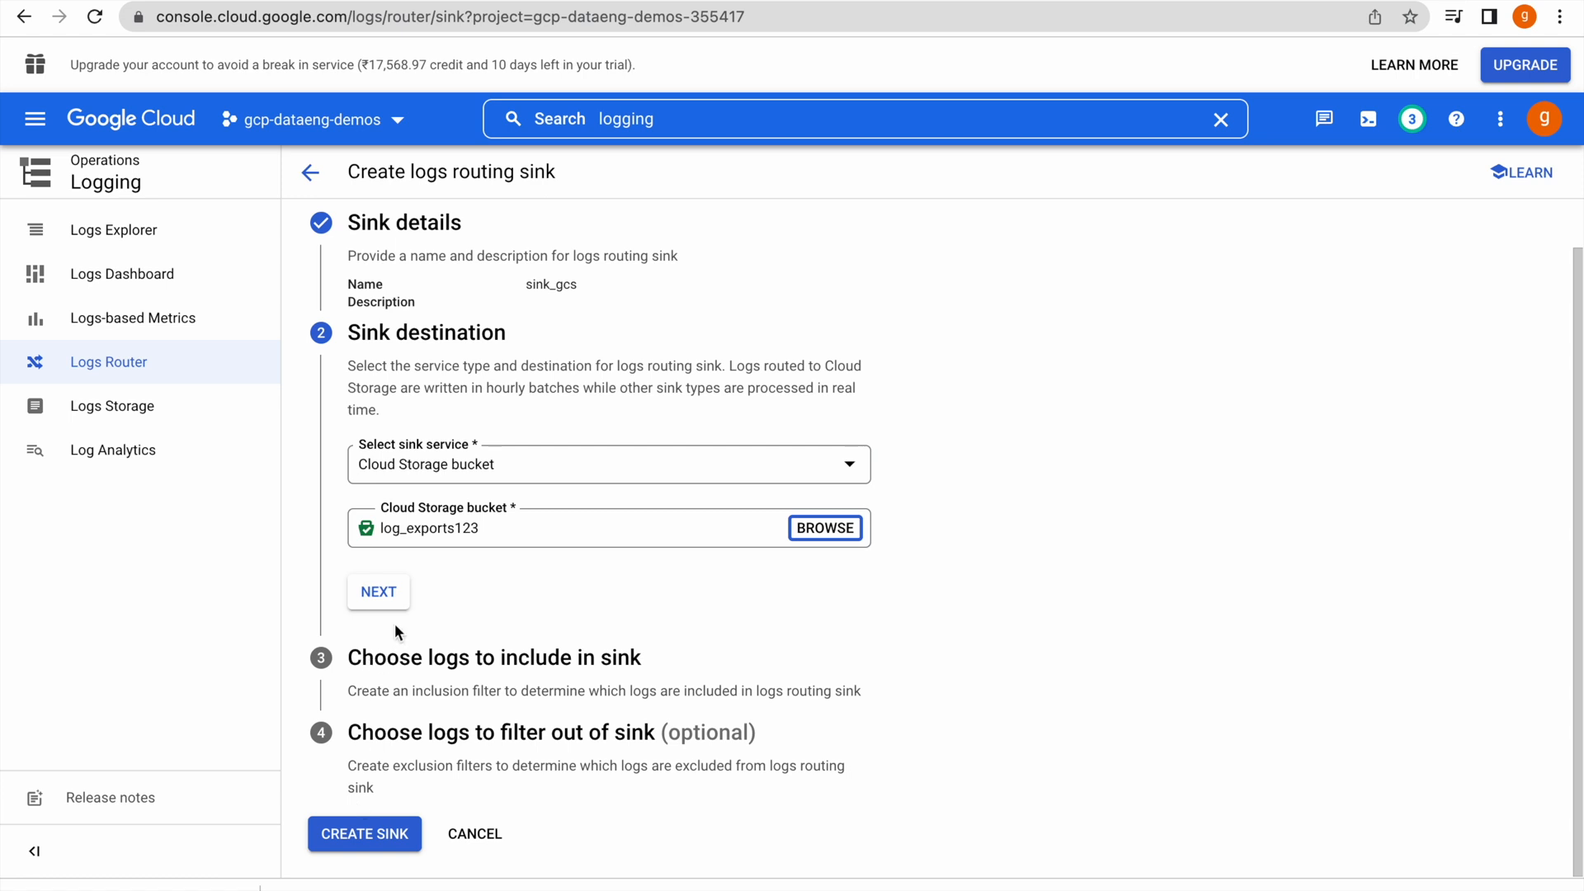
pyautogui.click(382, 602)
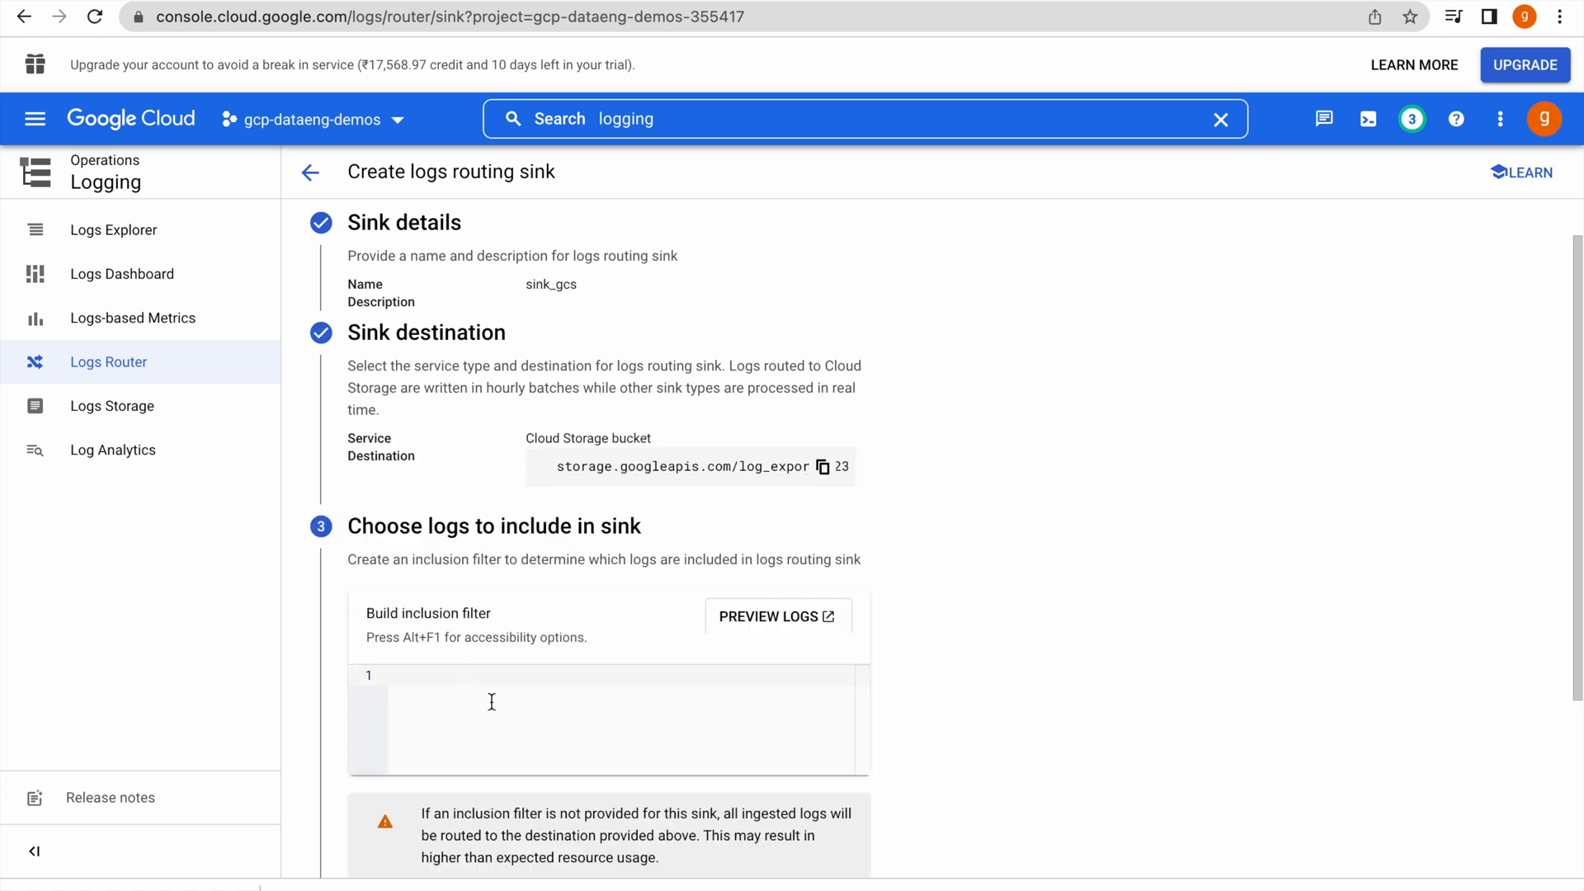
# Switch to the bucket's browser tab and open the Logging product from the Operations section of all products
pyautogui.click(295, 424)
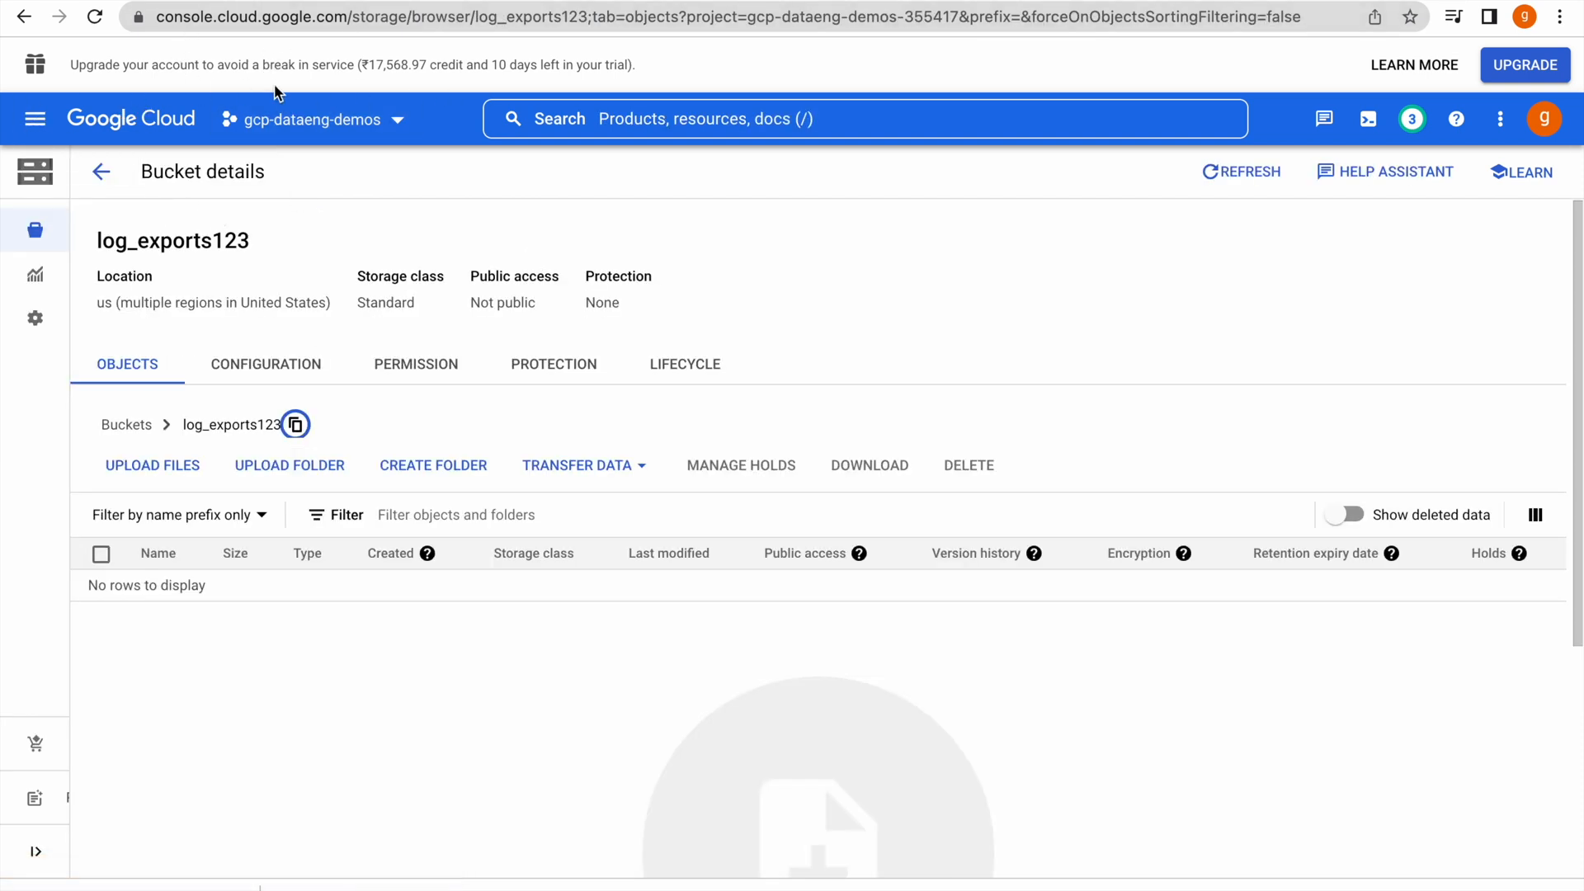
pyautogui.click(37, 124)
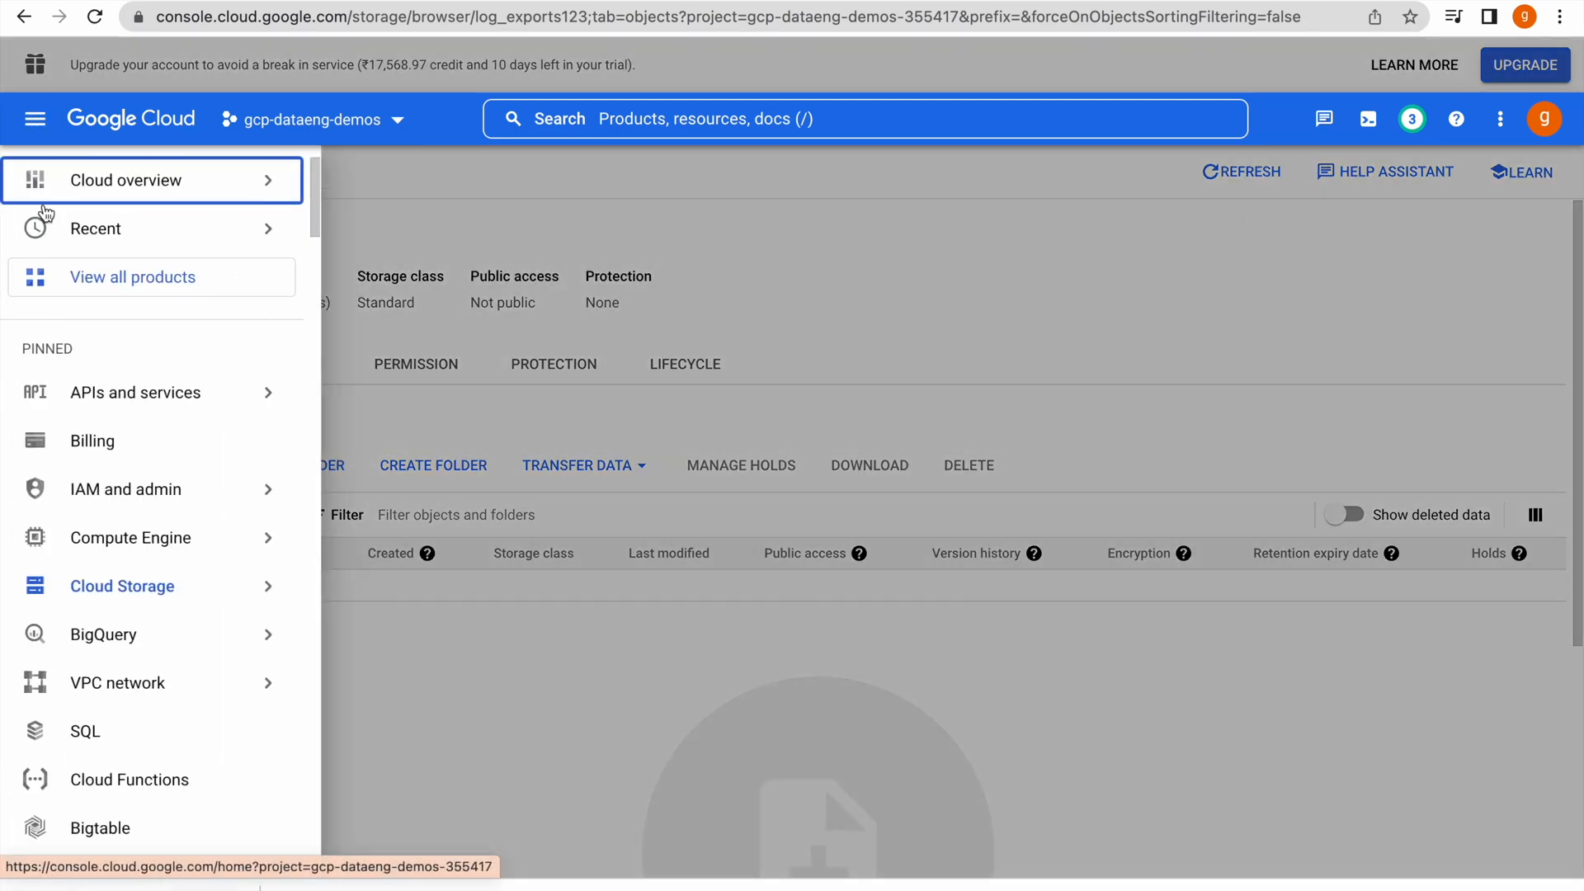
pyautogui.click(103, 283)
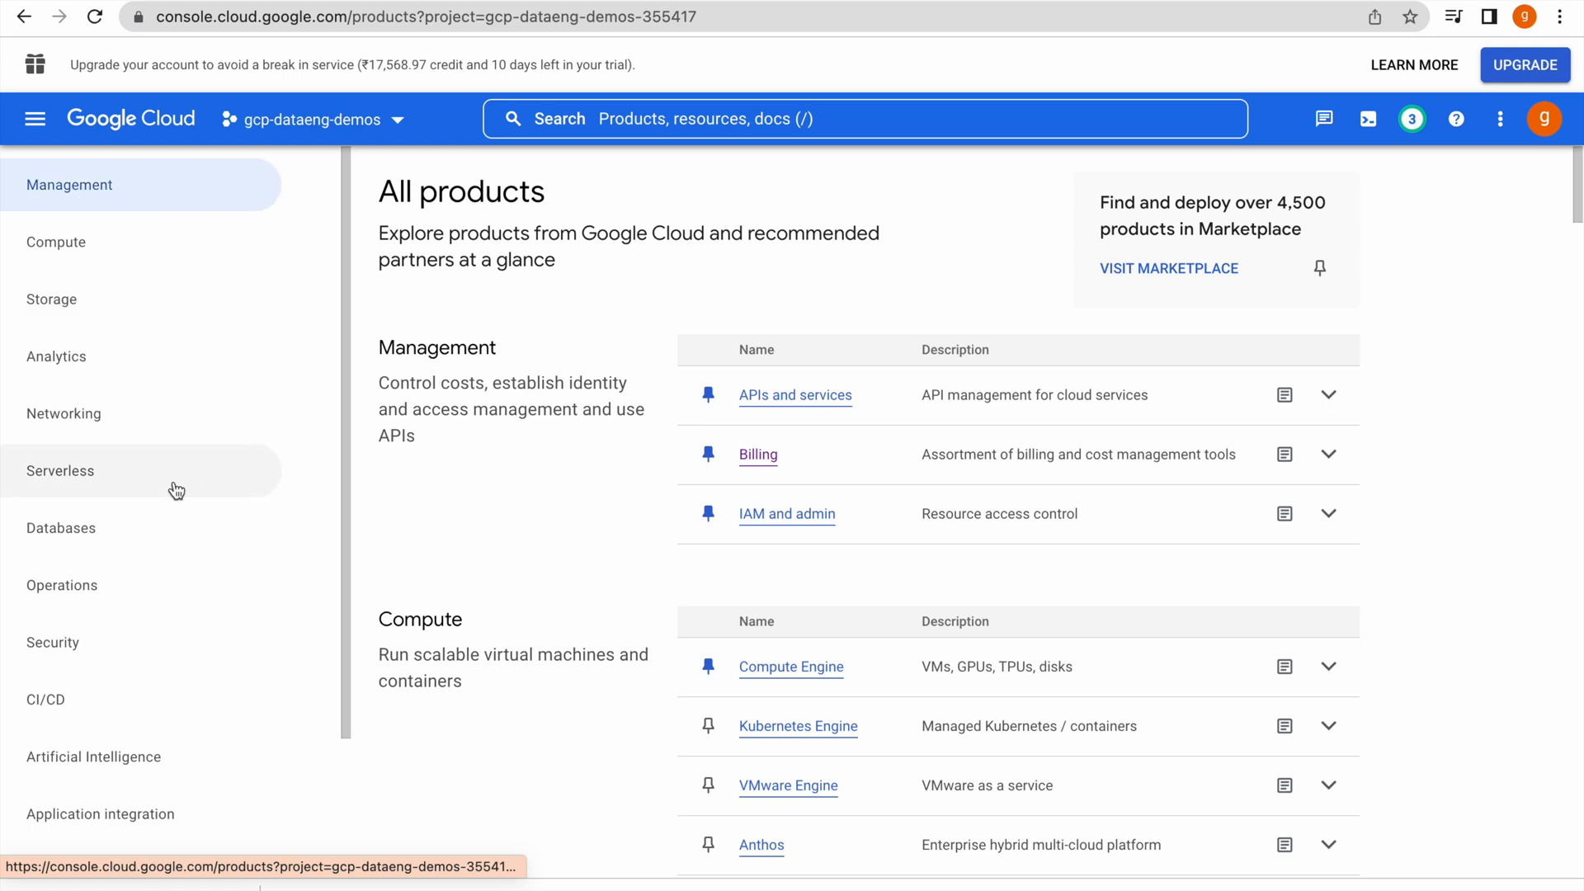
pyautogui.click(132, 596)
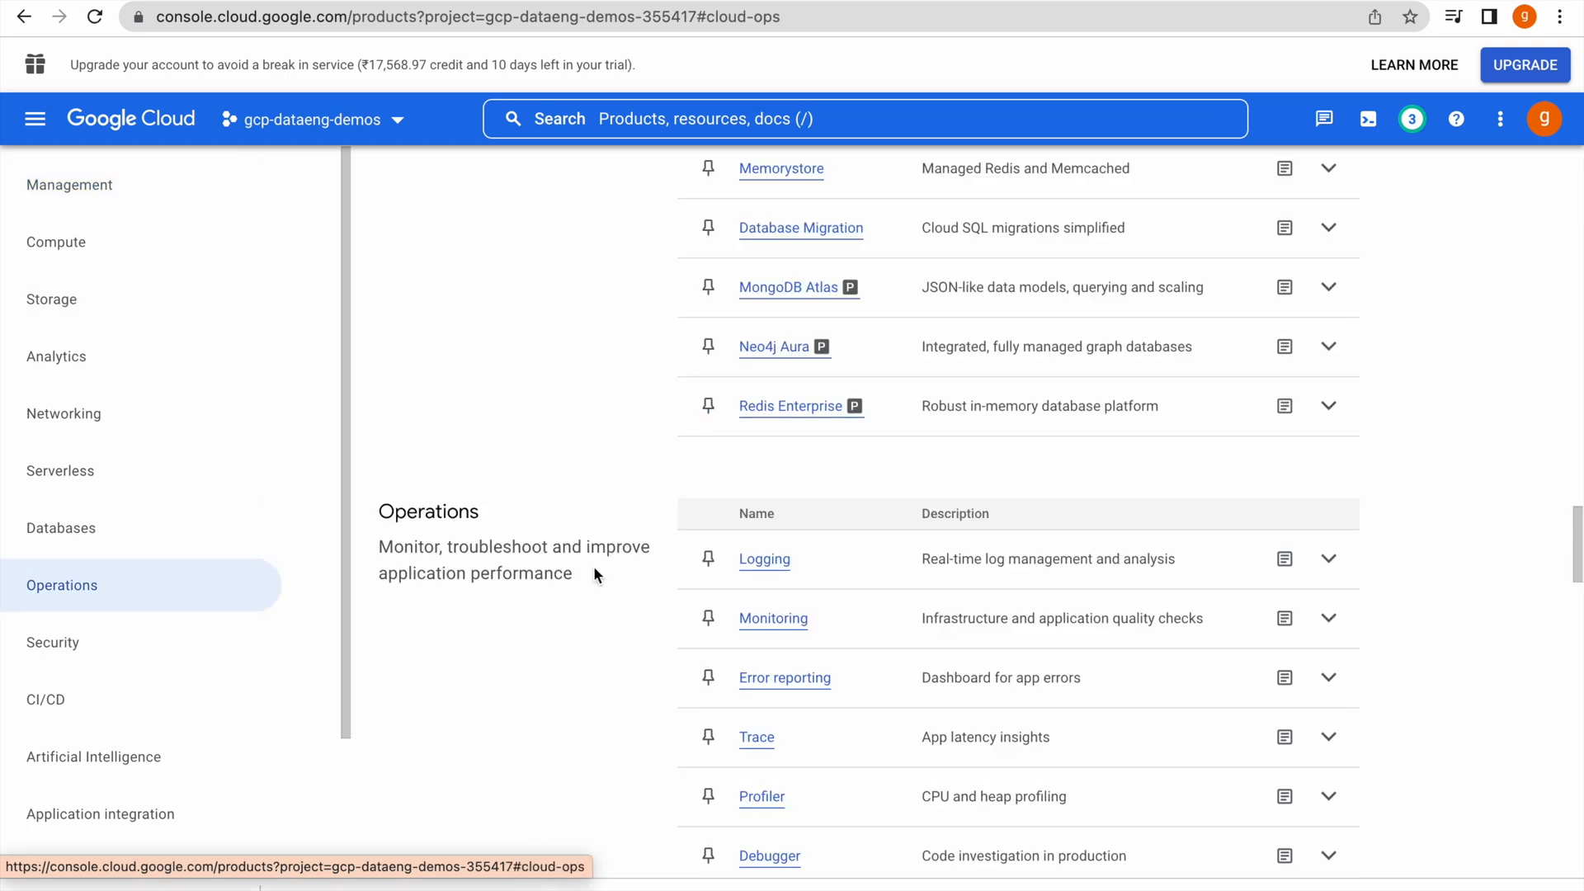
pyautogui.click(755, 559)
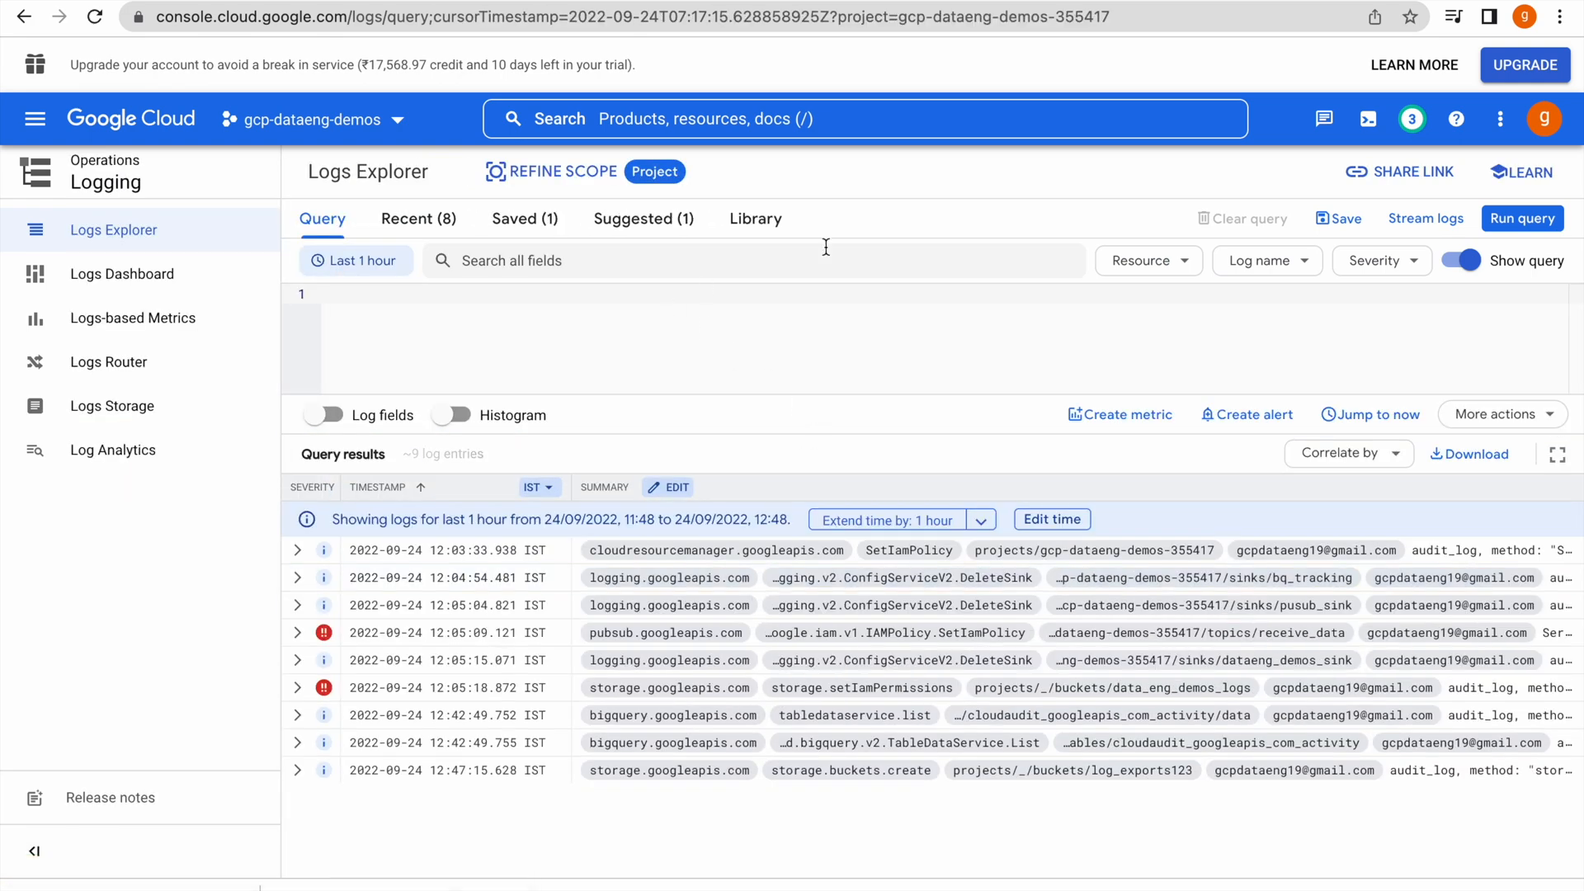
# Filter the Logs Explorer query by the BigQuery resource type
pyautogui.click(1156, 261)
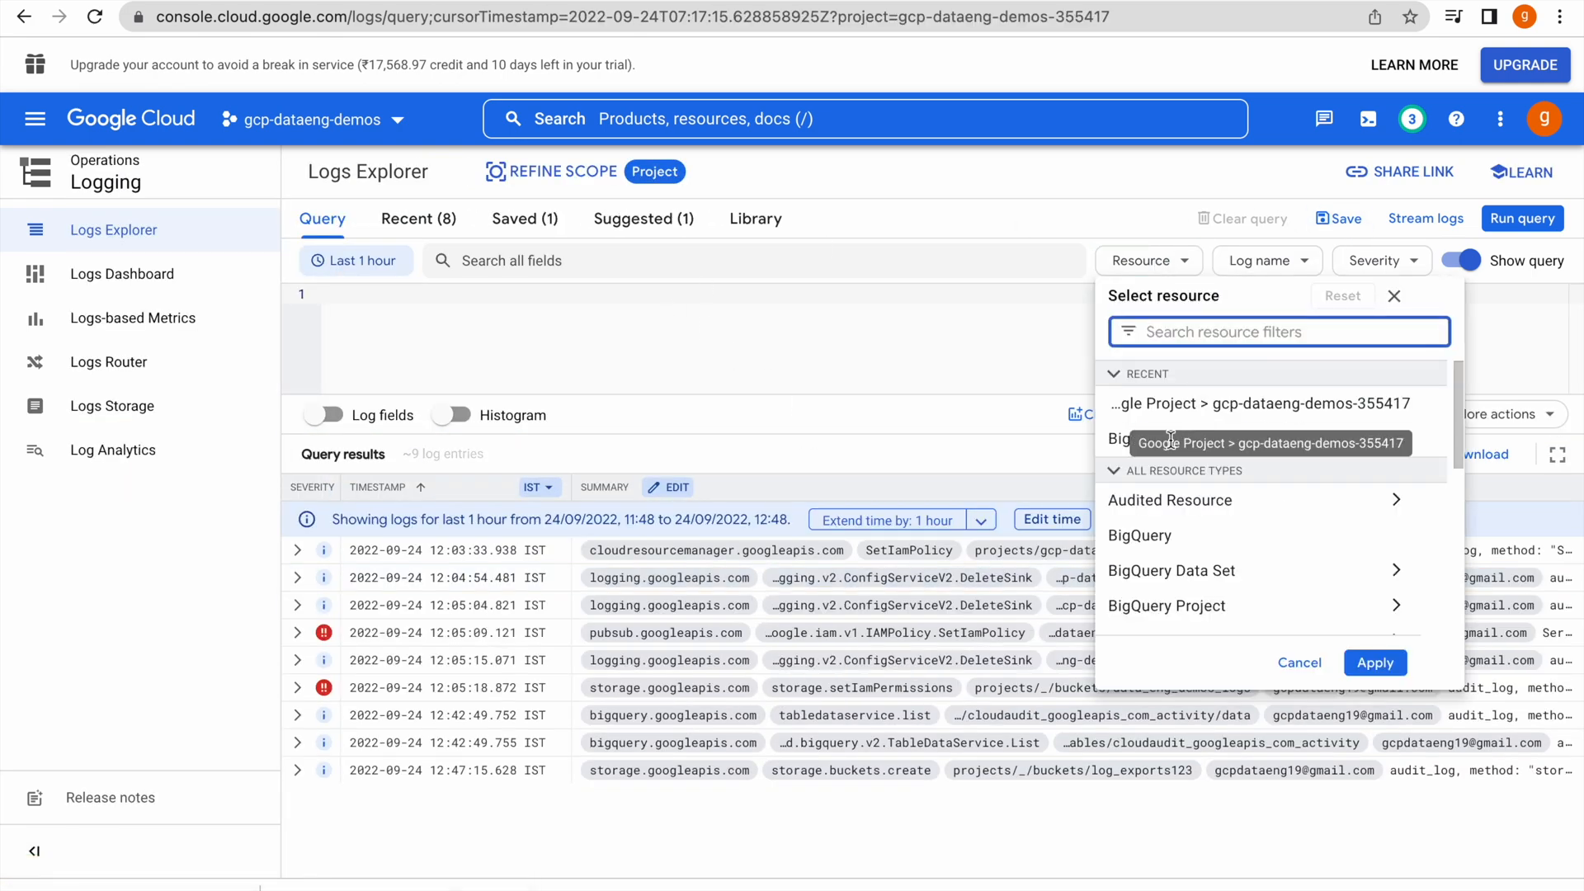
pyautogui.click(1118, 440)
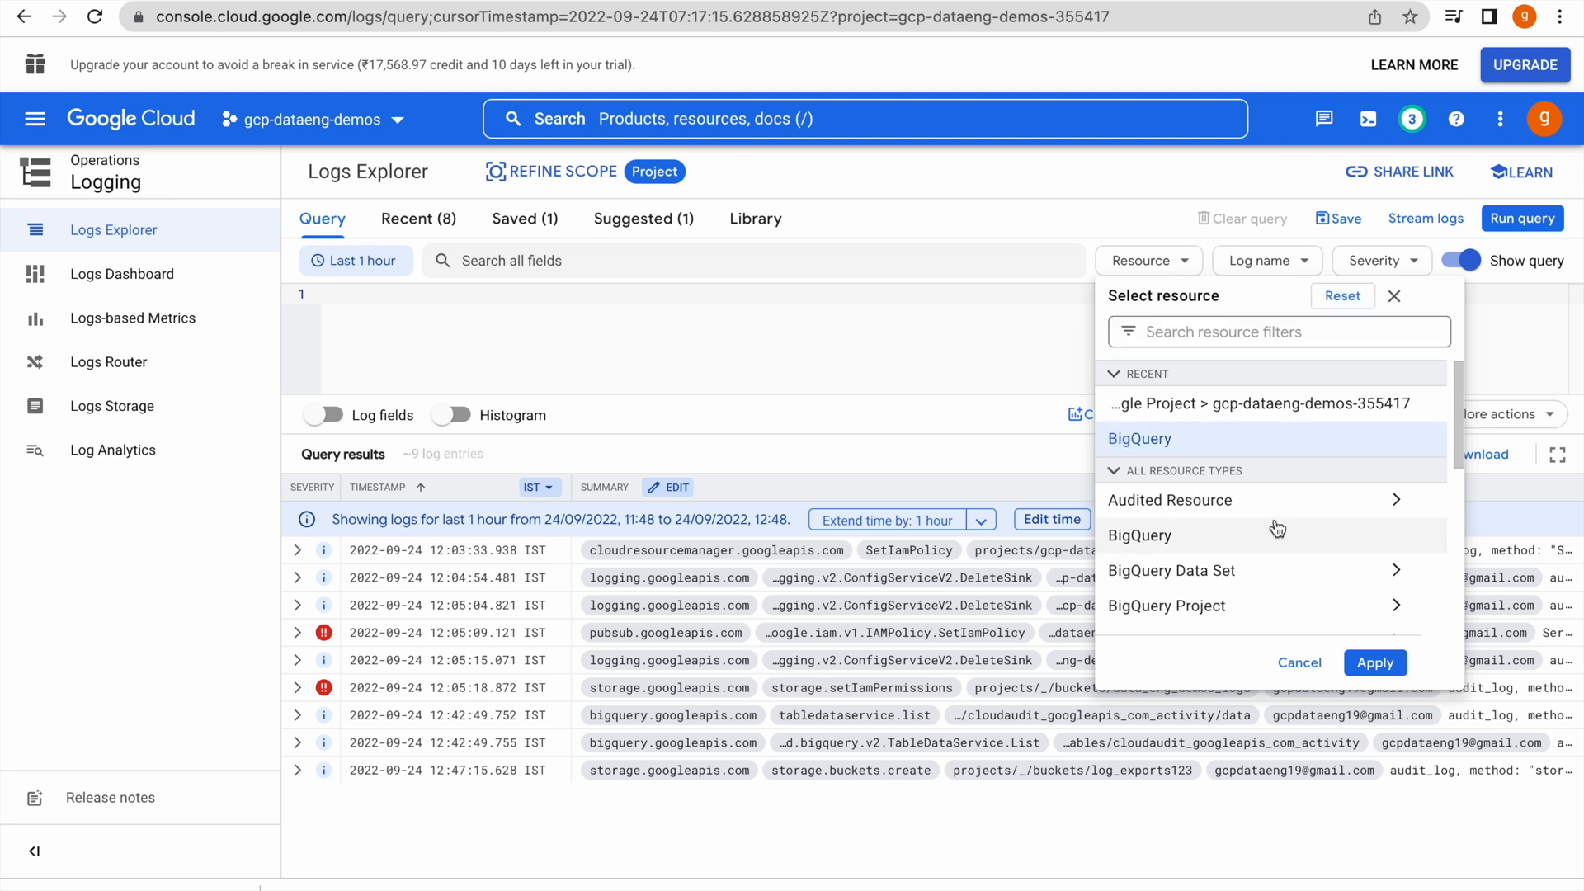
pyautogui.click(1374, 662)
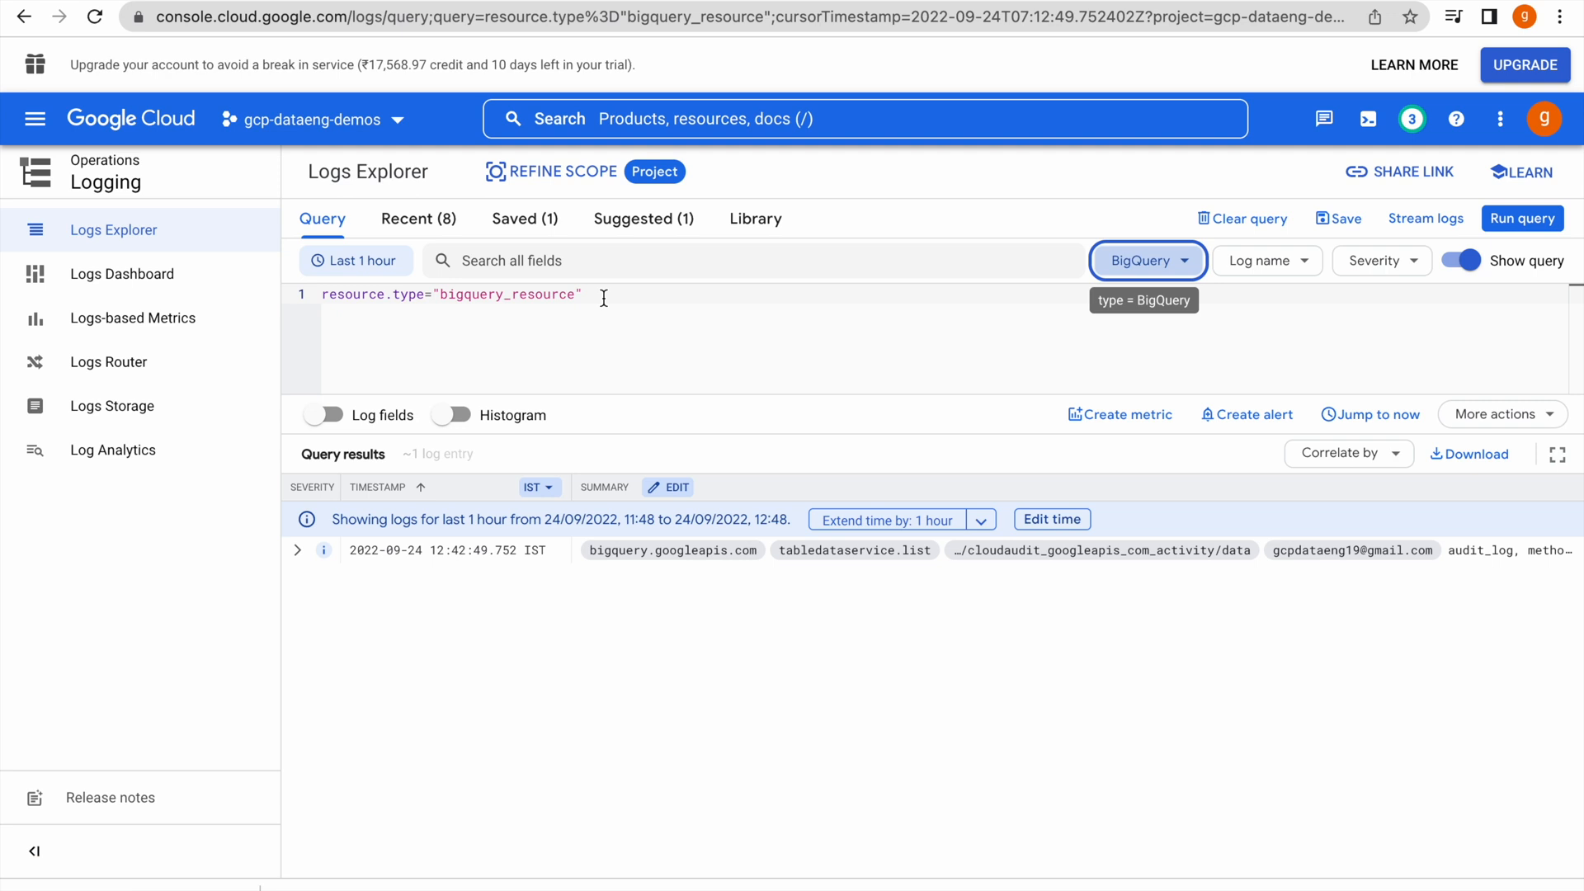
# Copy the query resource.type="bigquery_resource" into the sink's inclusion filter
pyautogui.moveTo(589, 295); pyautogui.dragTo(310, 296)
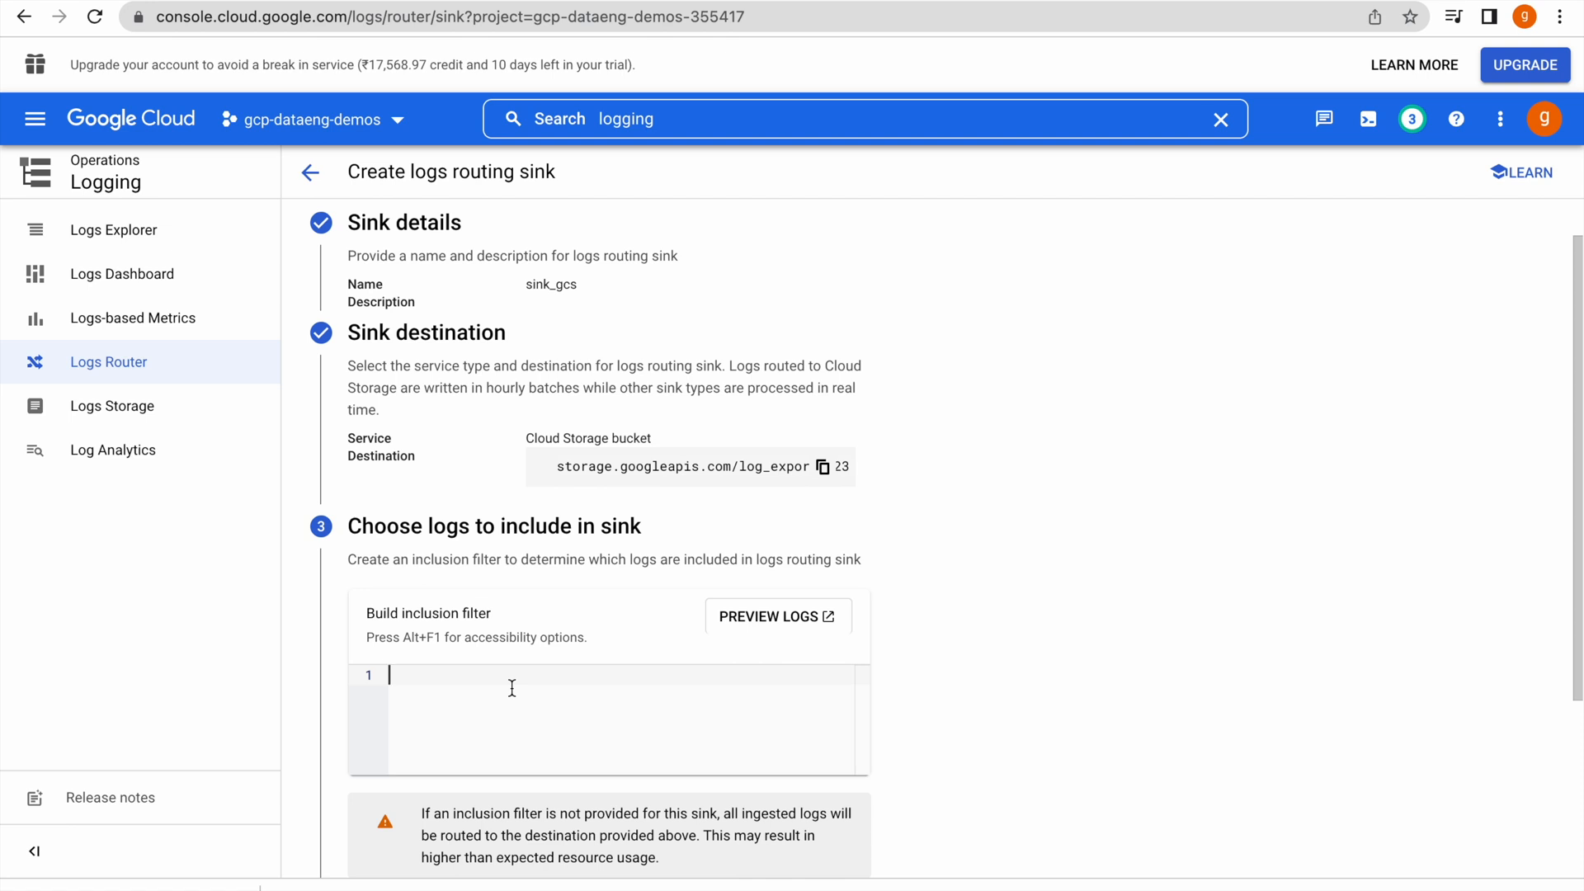
pyautogui.hotkey('ctrl', 'v')
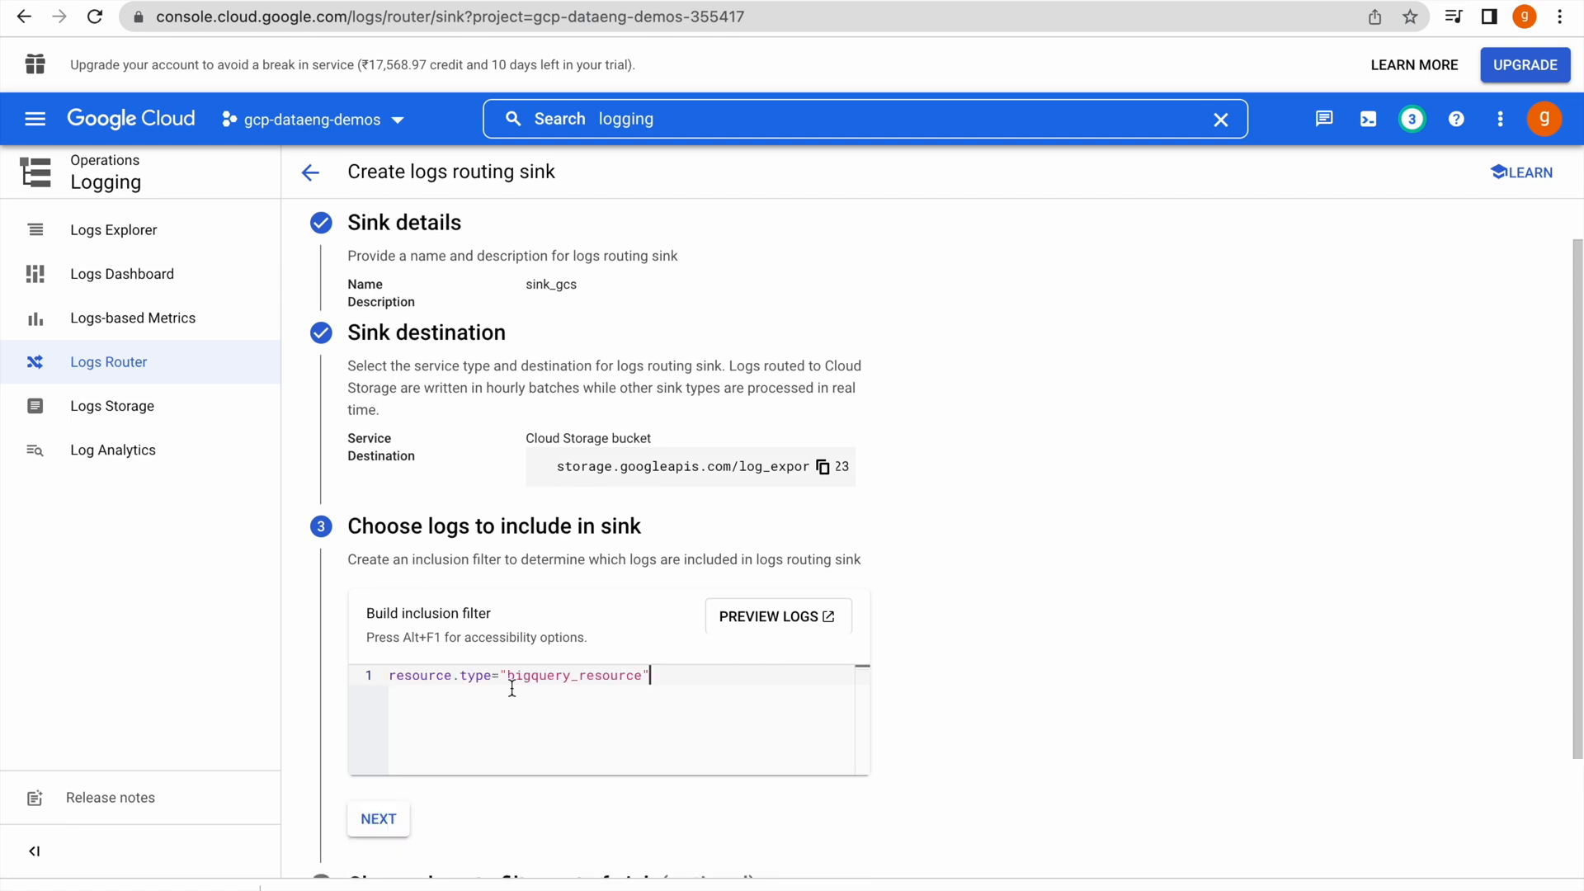
pyautogui.scroll(-2, 1029, 656)
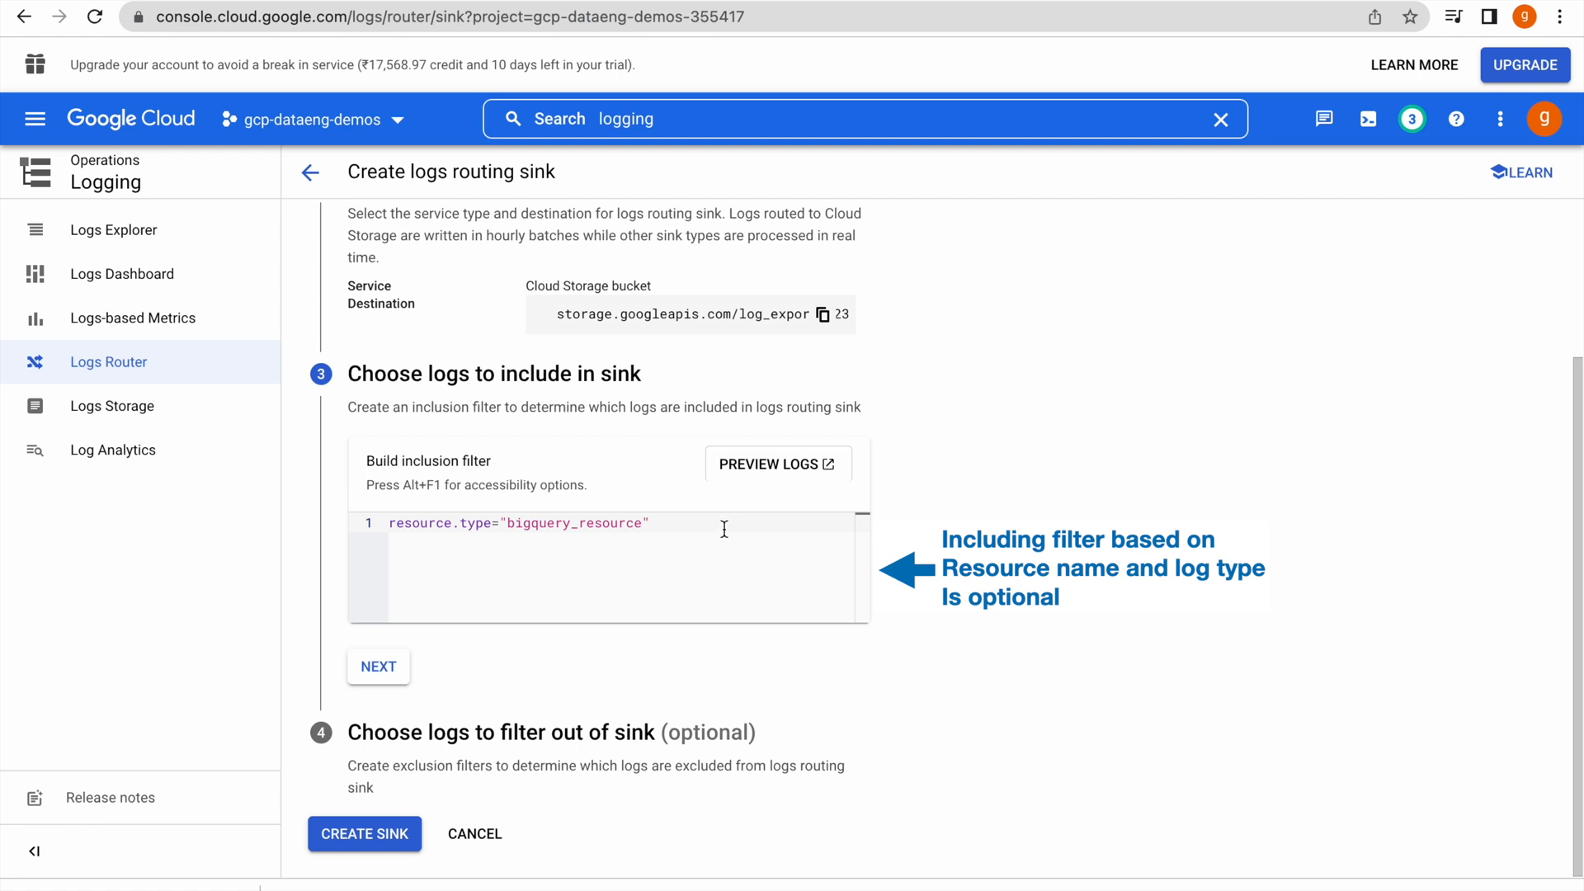
pyautogui.moveTo(651, 522); pyautogui.dragTo(388, 522)
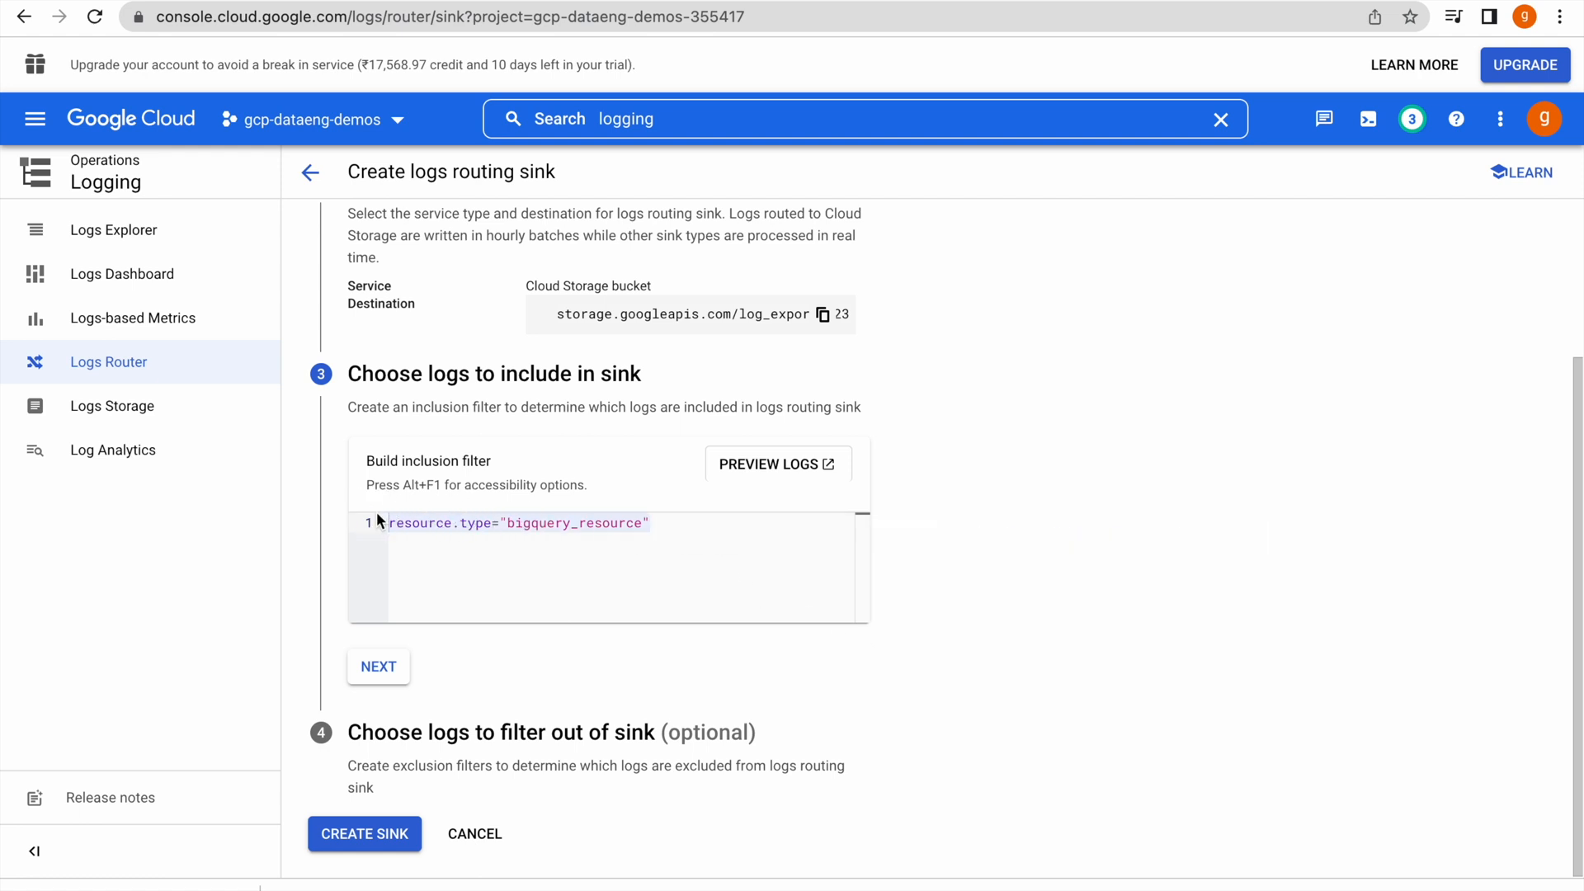
# Clear the inclusion filter so all logs are routed, skip exclusion filters, and create the sink
pyautogui.press('BackSpace')
pyautogui.scroll(-1, 986, 611)
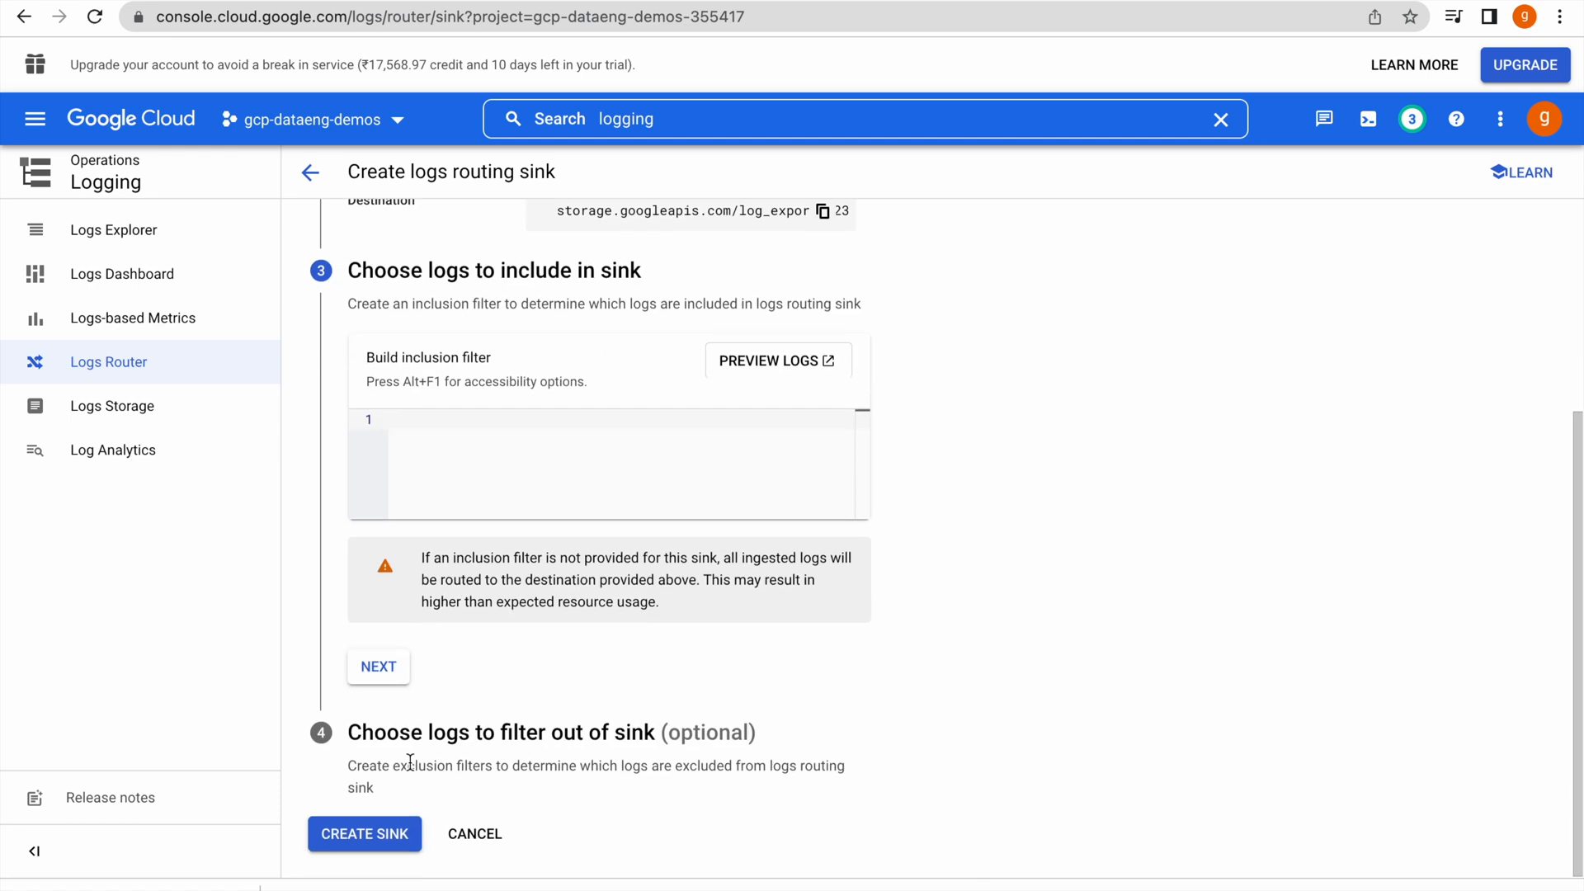
pyautogui.click(390, 673)
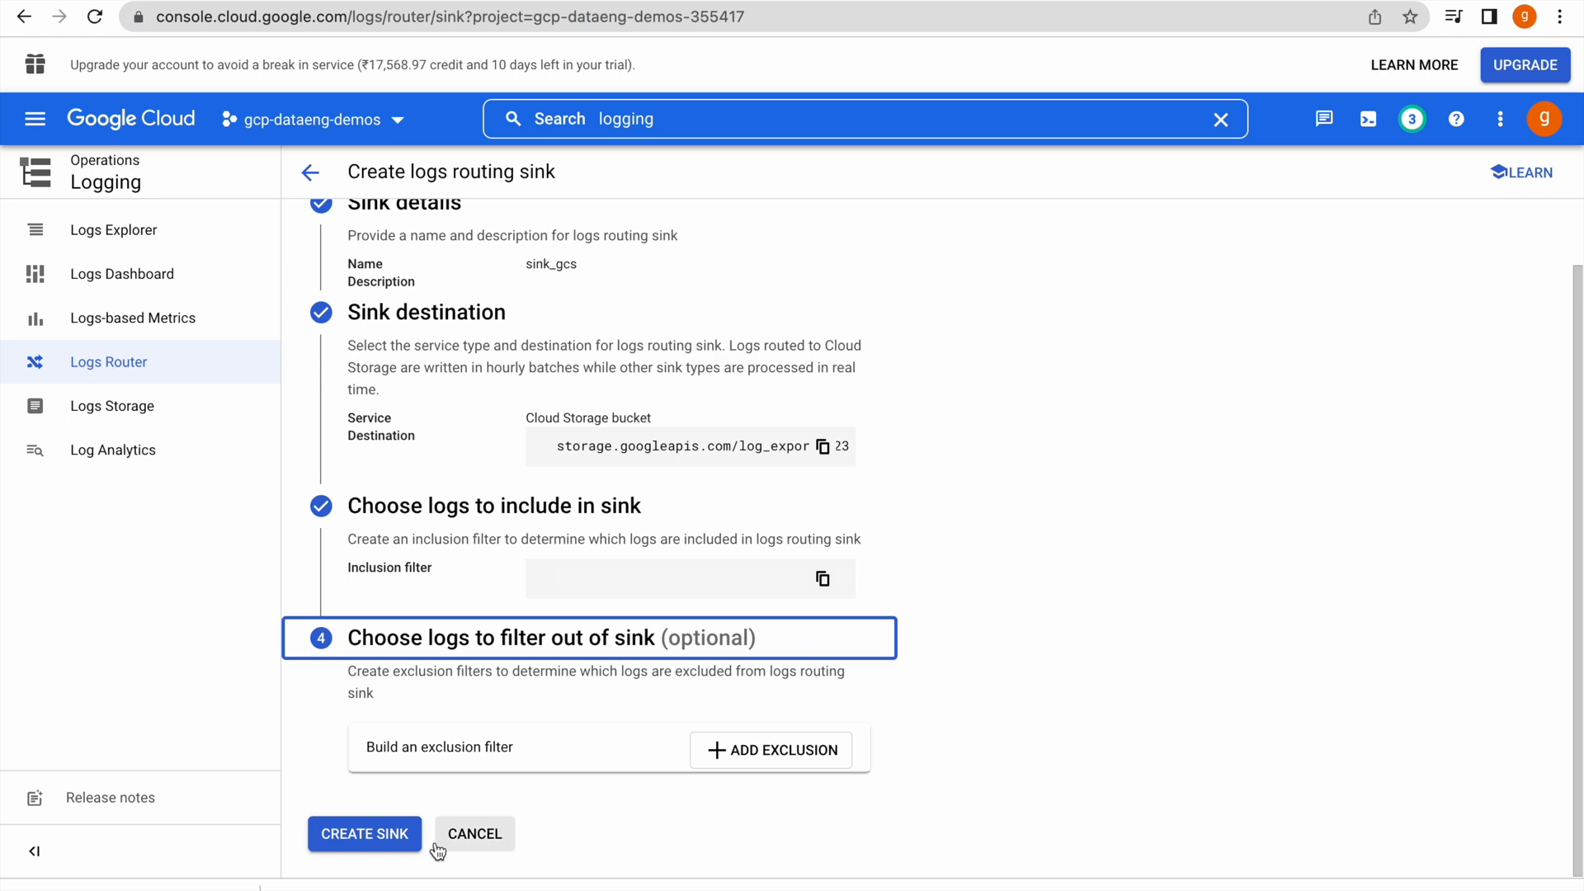
pyautogui.click(382, 835)
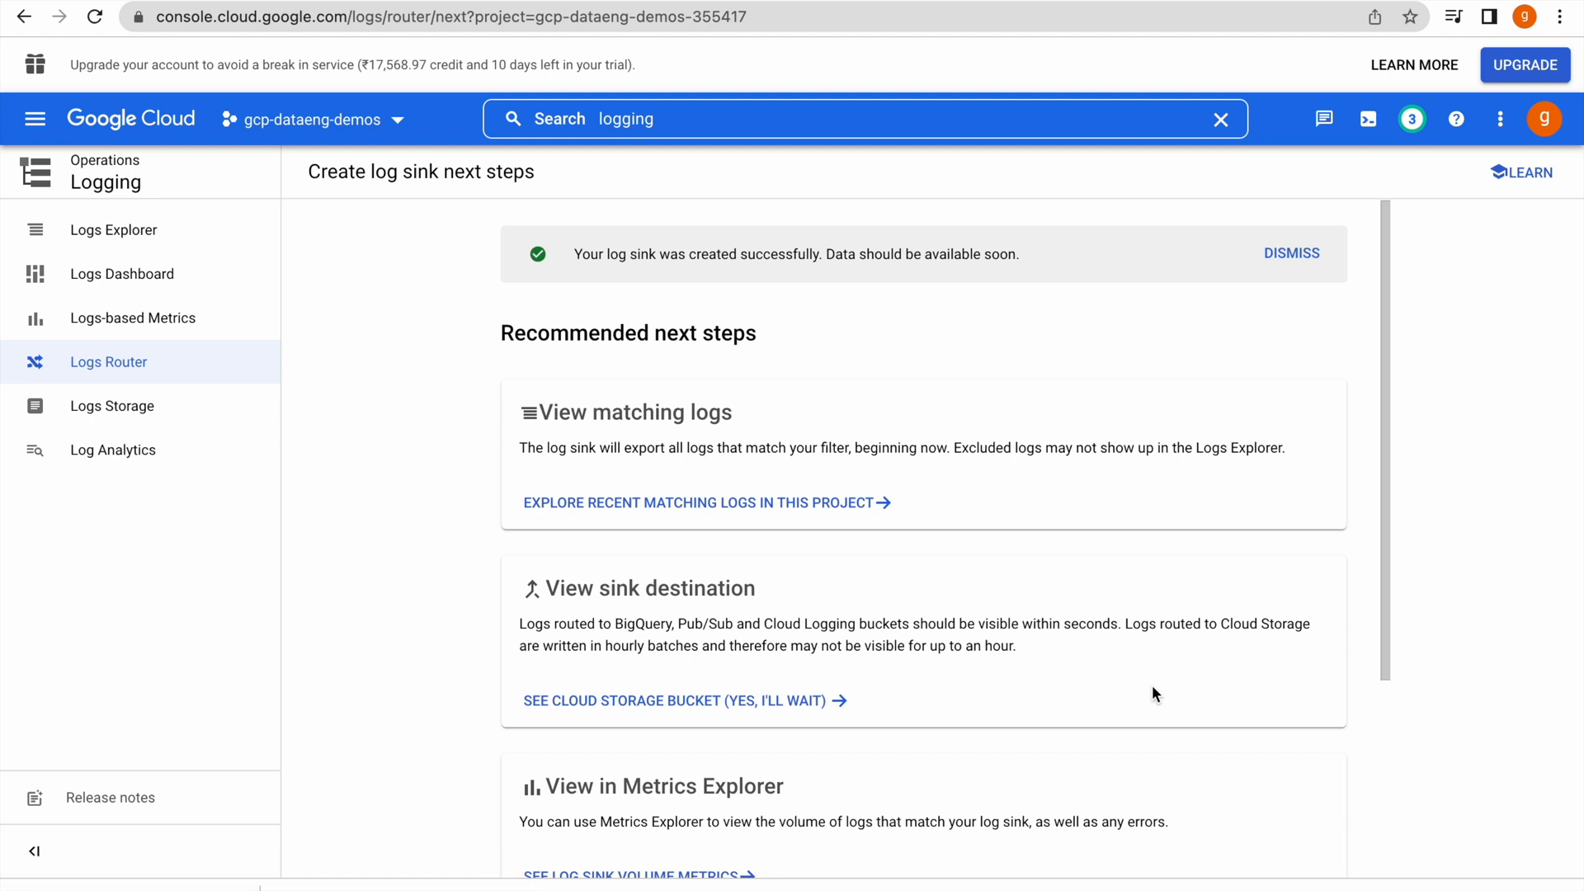
# Open the details of sink_gcs in the Logs Router and copy its writer identity
pyautogui.click(116, 362)
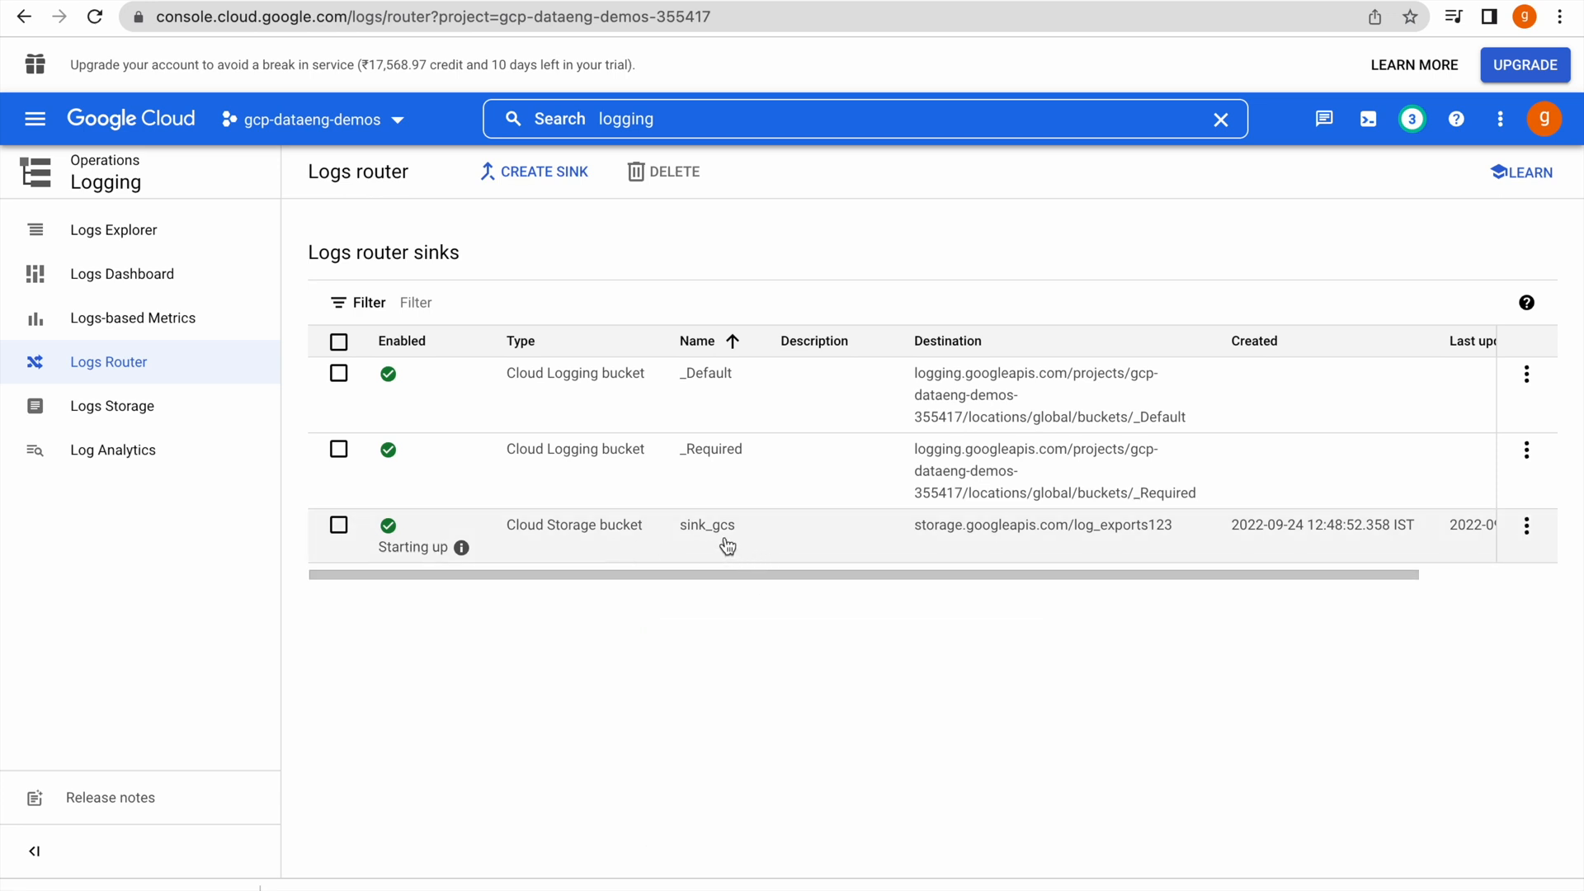
pyautogui.click(1527, 528)
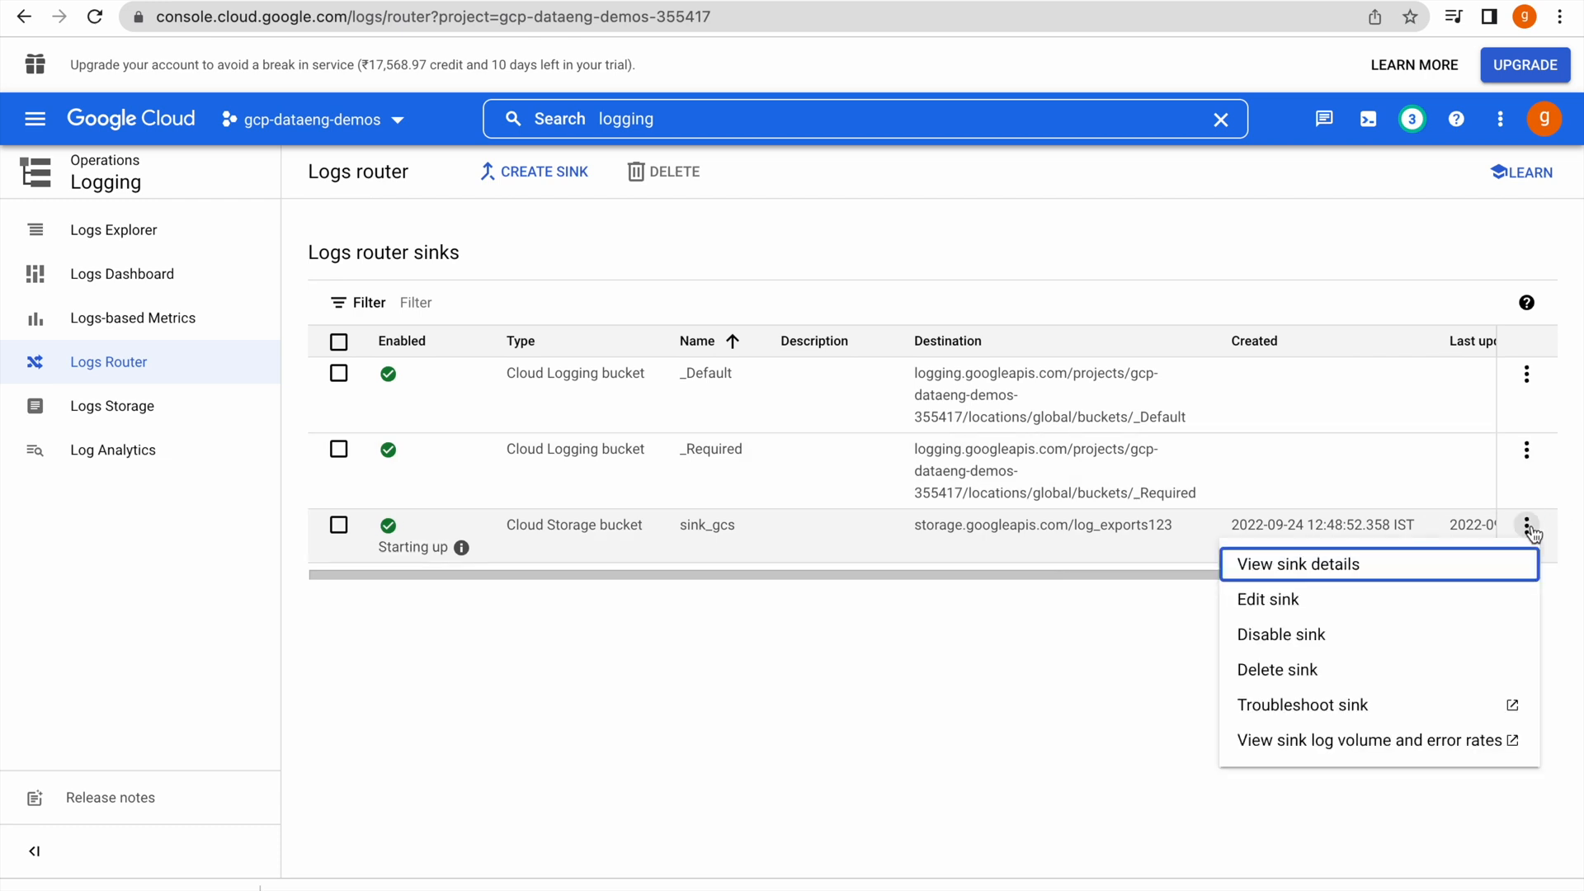
pyautogui.click(1323, 568)
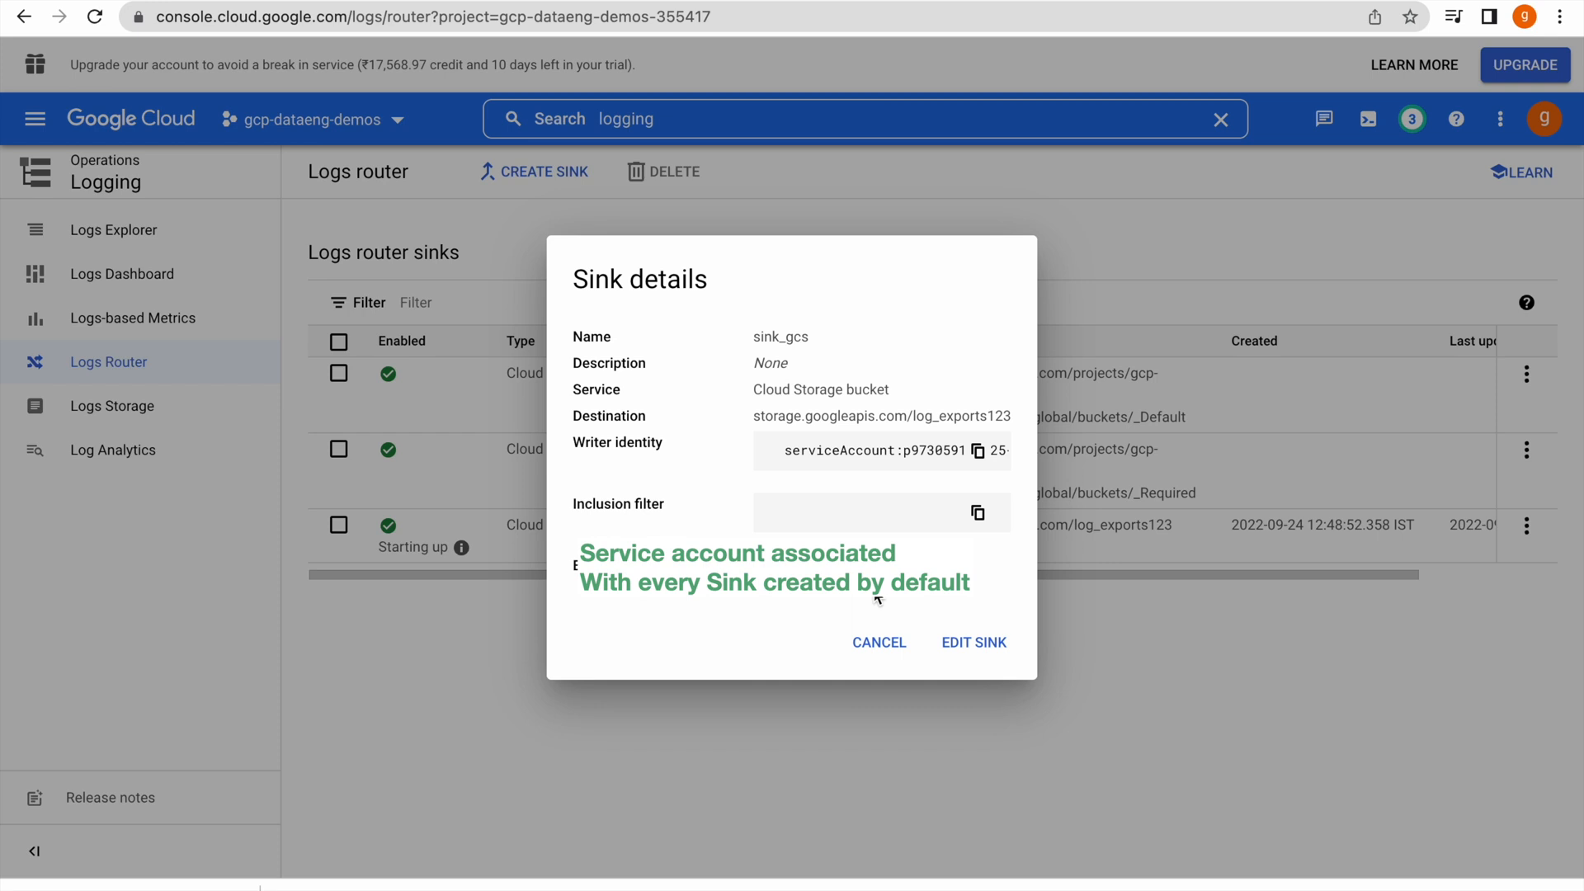
pyautogui.click(978, 451)
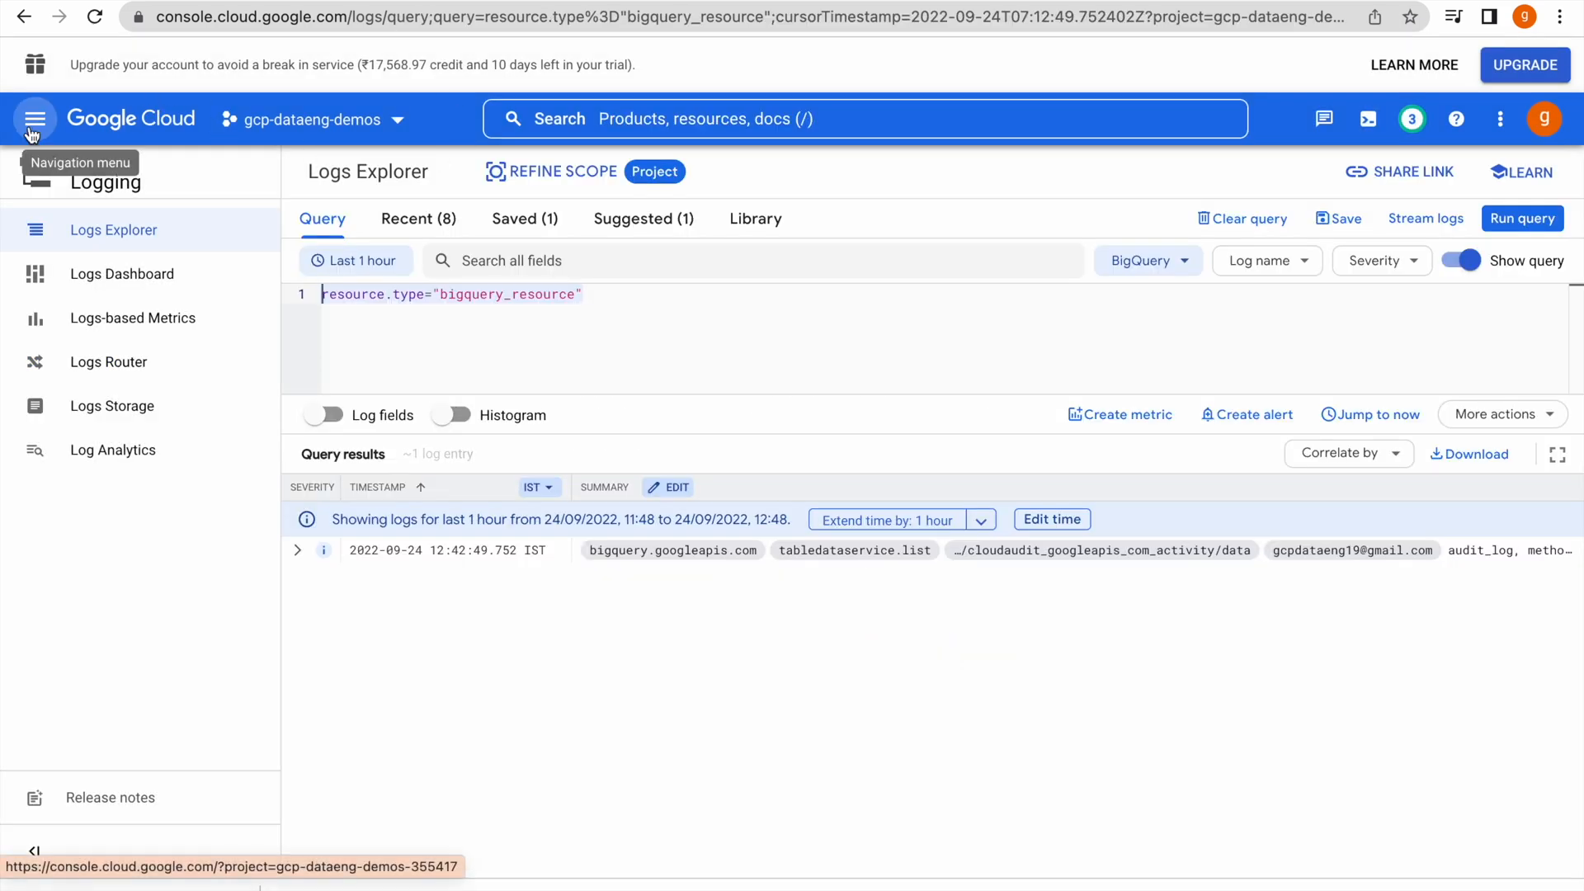
# Open IAM in the Logs Explorer browser tab and add the copied writer service account as a new principal for granting access
pyautogui.click(33, 130)
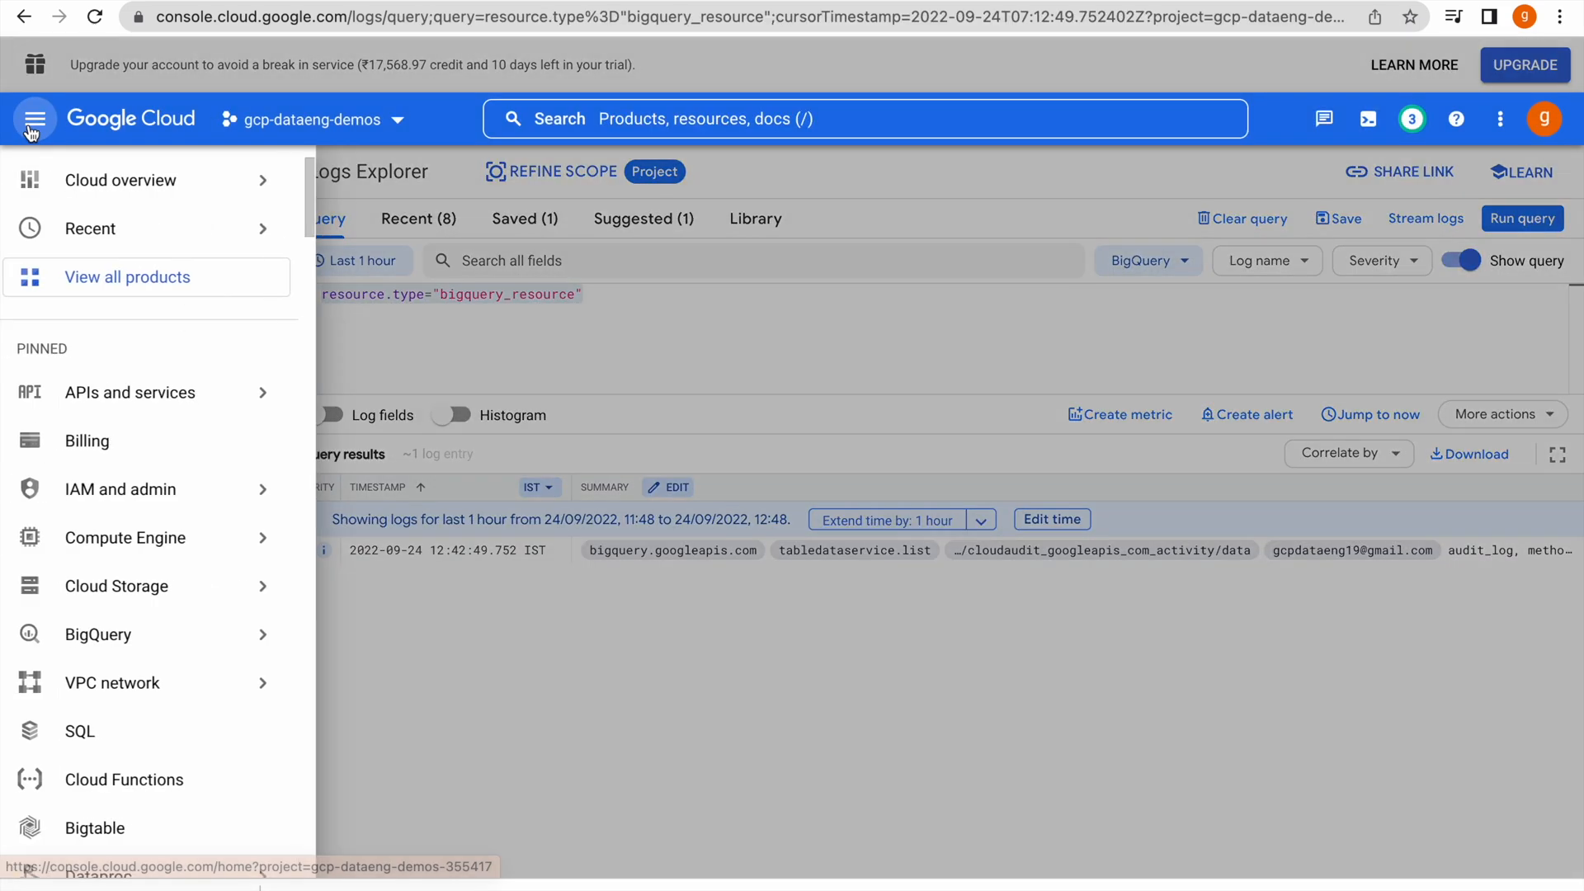
pyautogui.click(94, 504)
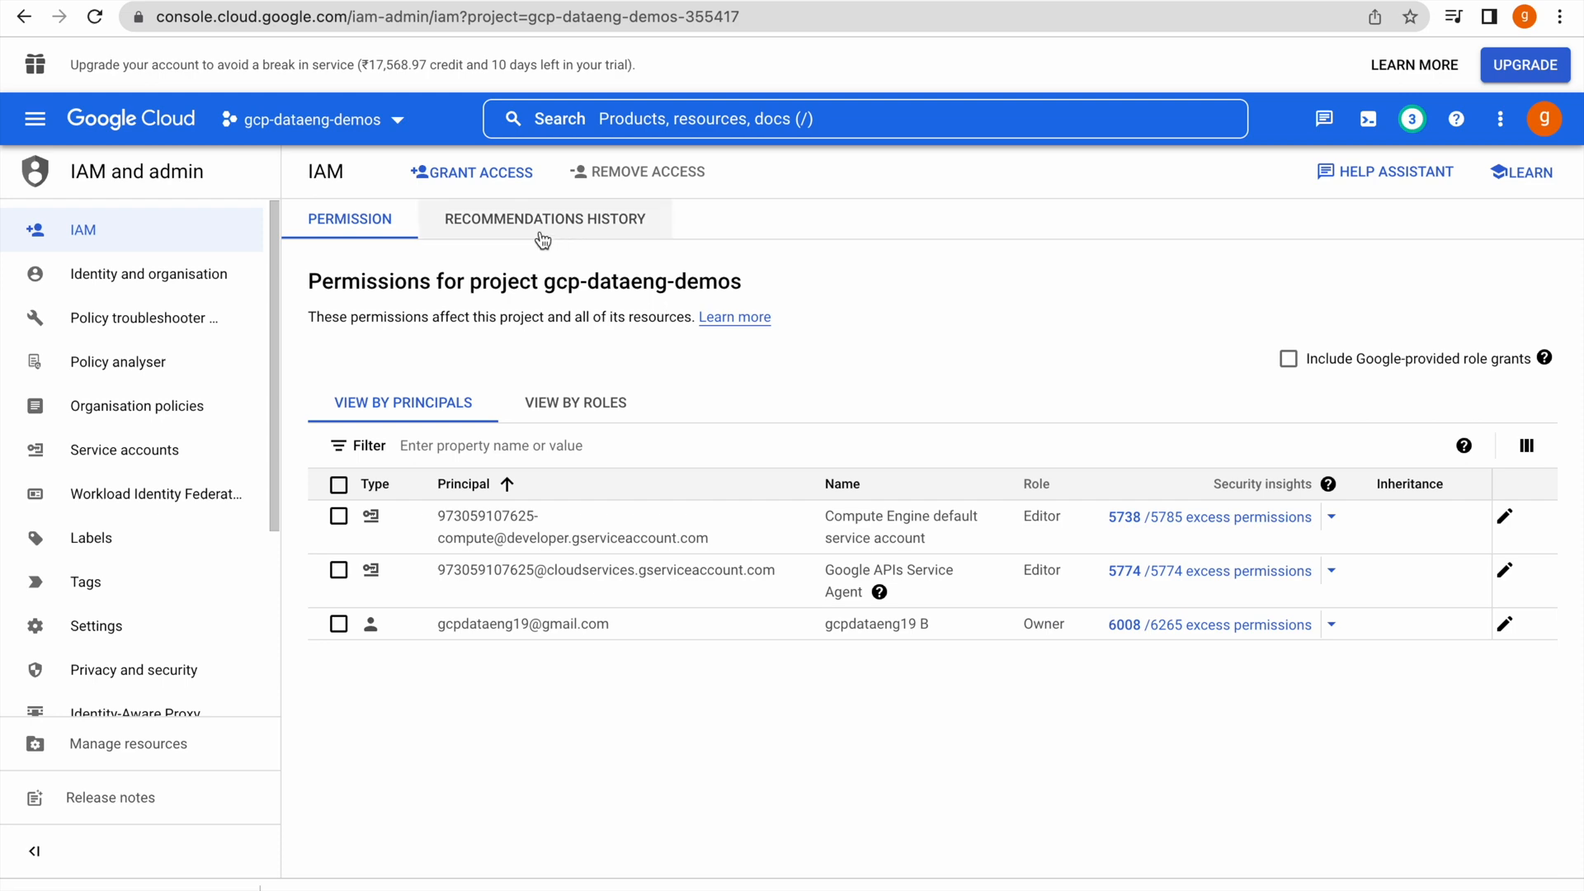
pyautogui.click(487, 173)
pyautogui.click(813, 410)
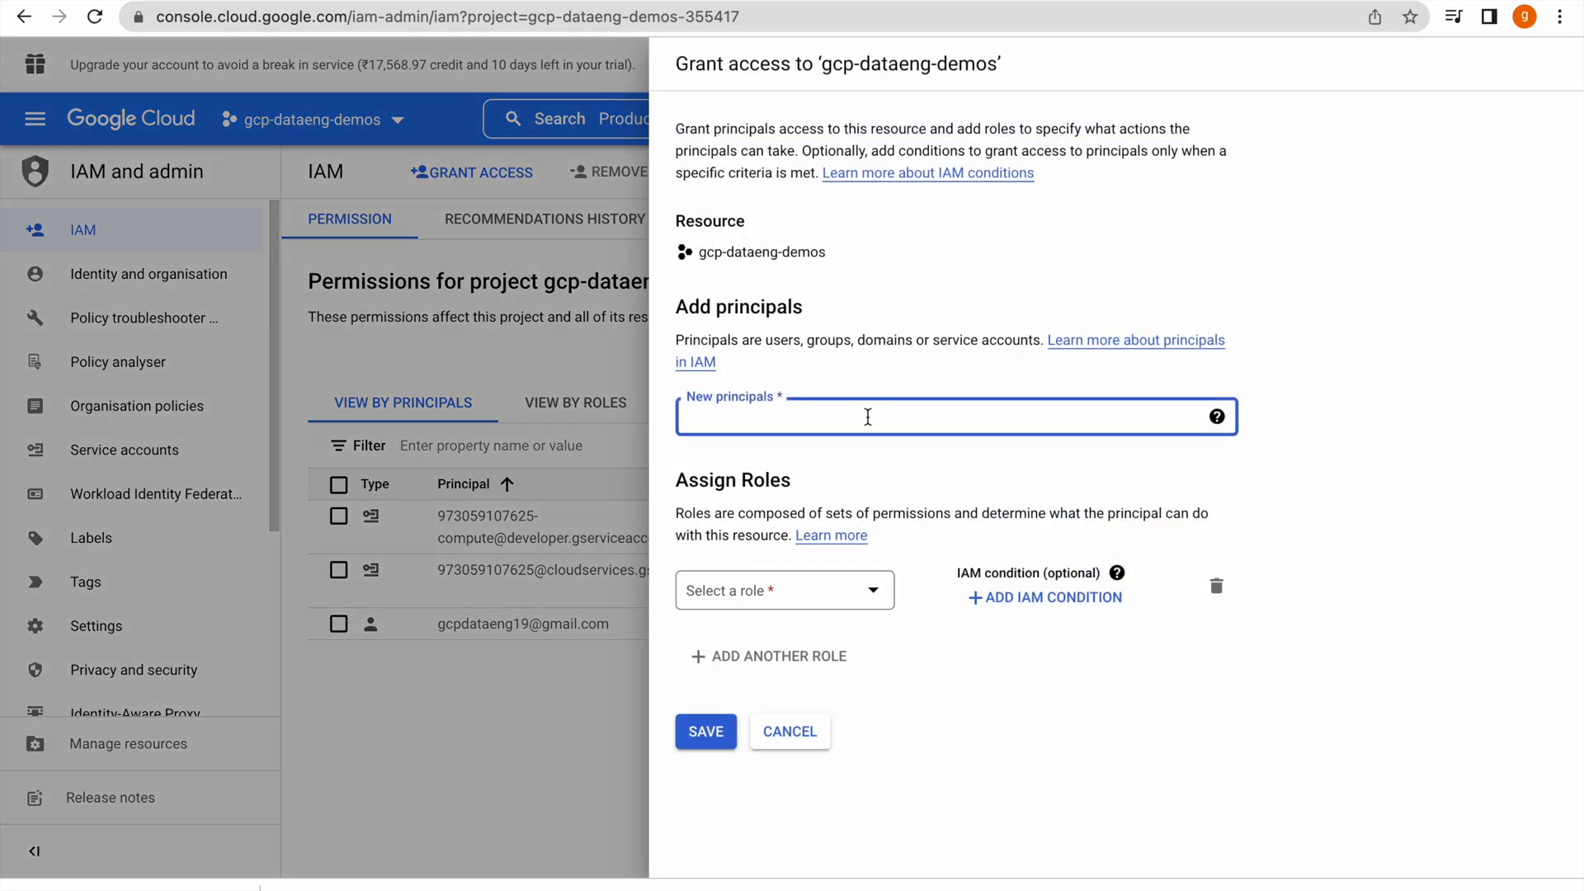
pyautogui.hotkey('ctrl', 'v')
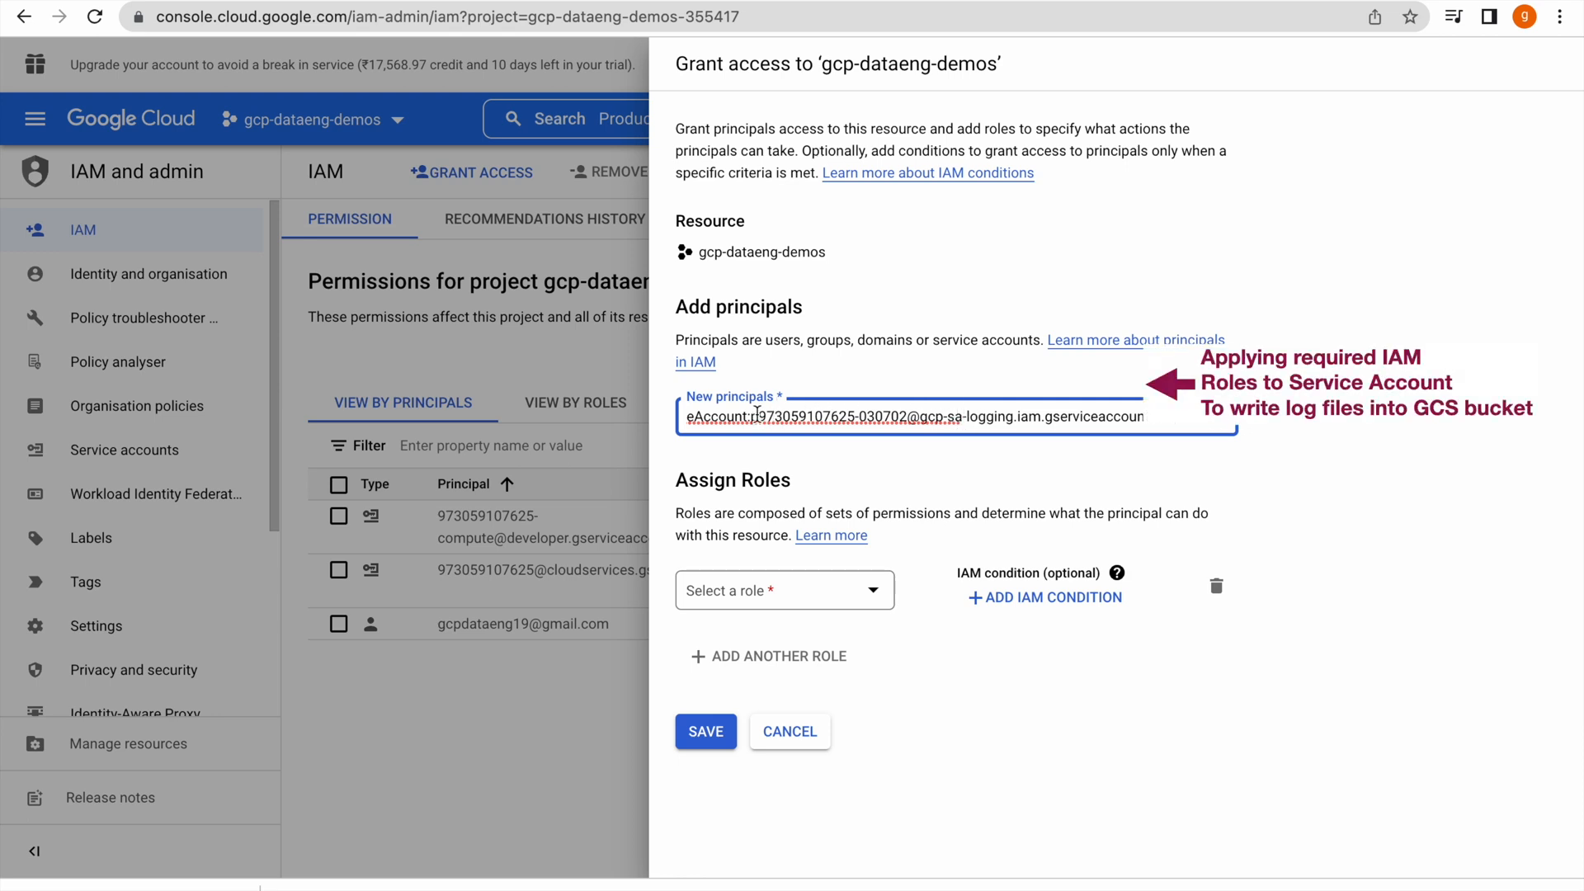
# Filter the roles by "obj" and assign Storage Object Creator to the new principal
pyautogui.click(768, 603)
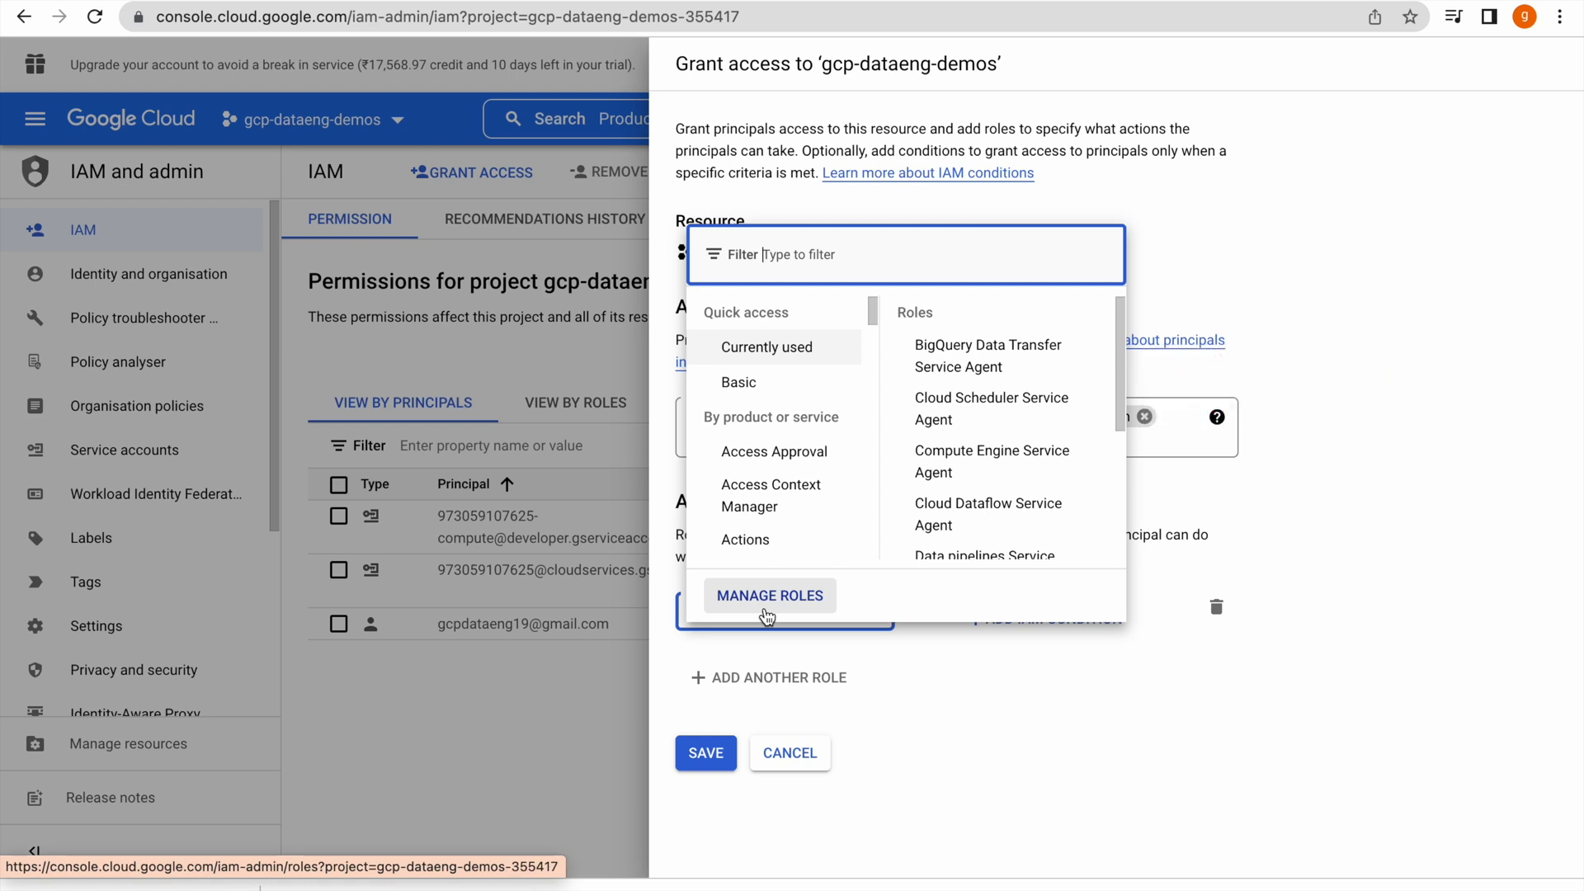
pyautogui.write('obj')
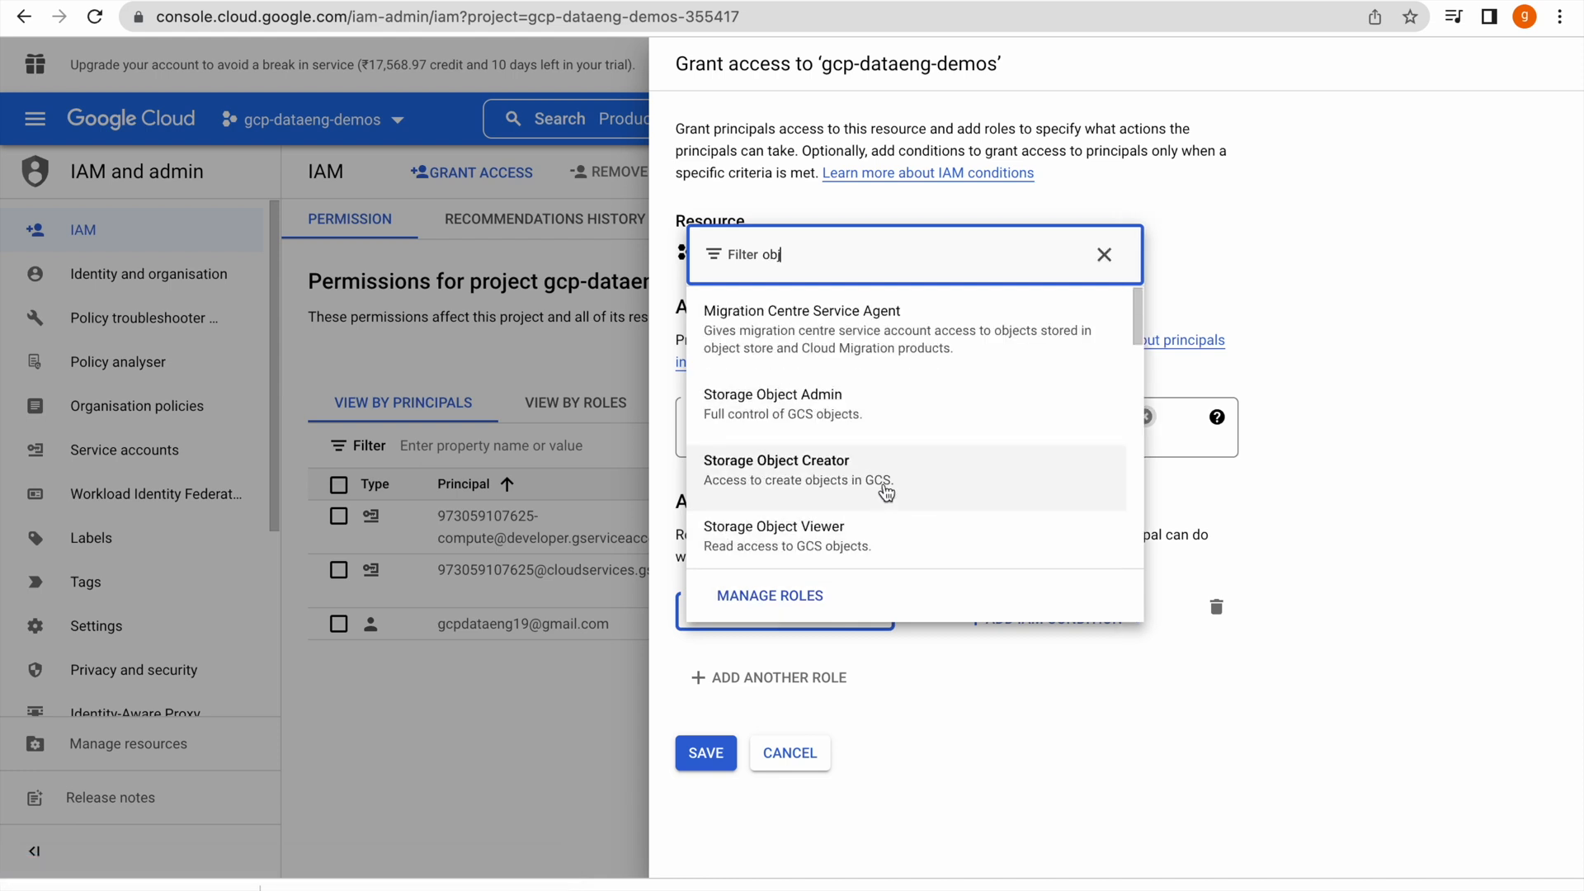
pyautogui.scroll(-2, 887, 495)
pyautogui.scroll(-4, 887, 494)
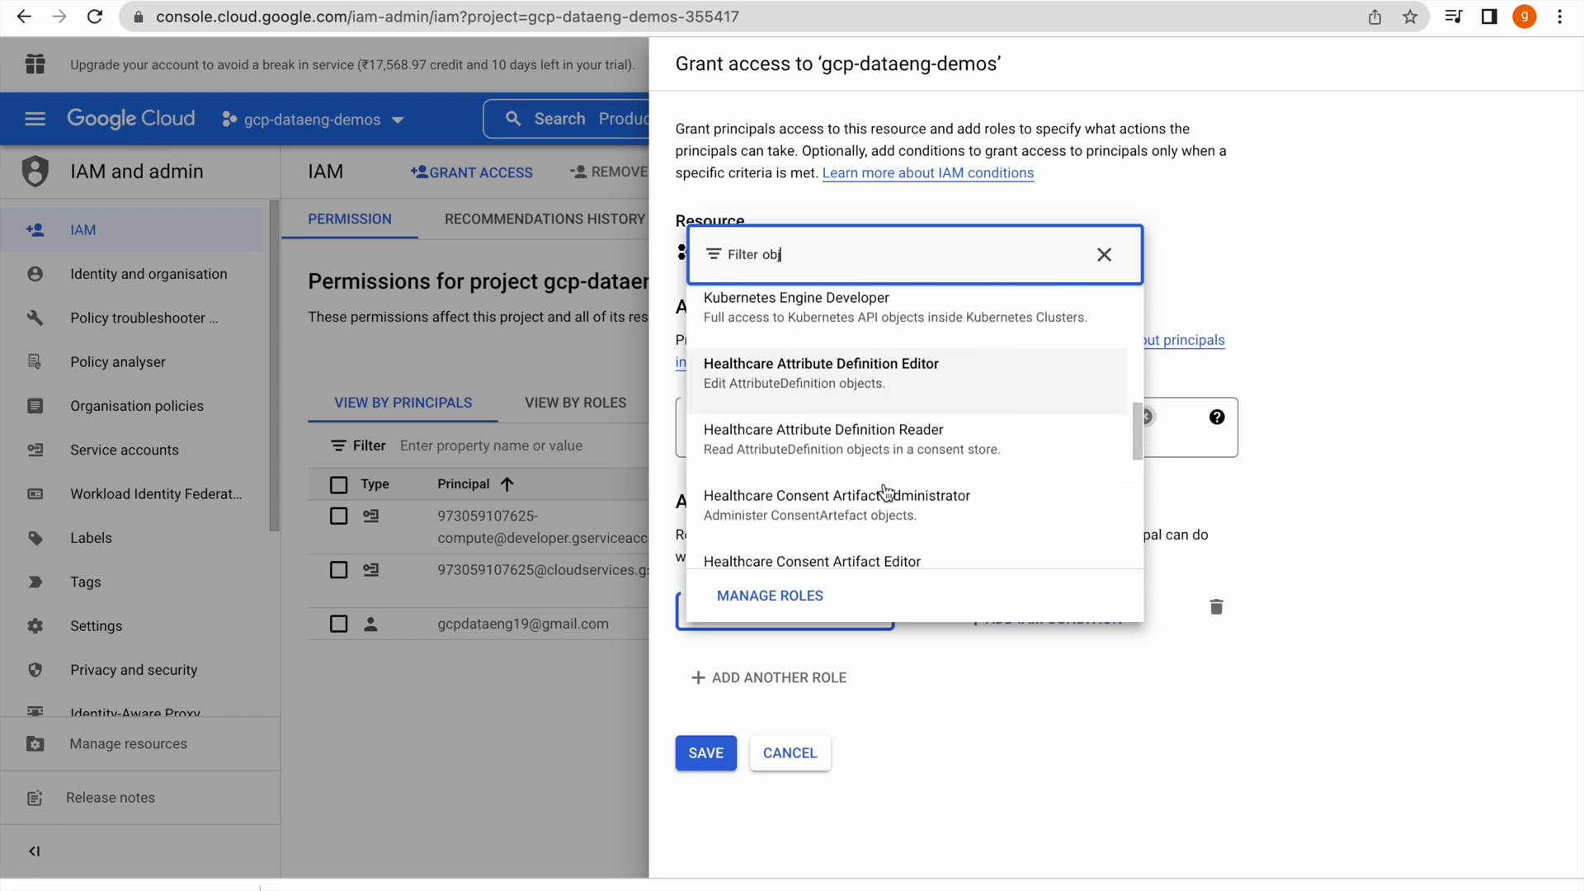
pyautogui.scroll(5, 875, 479)
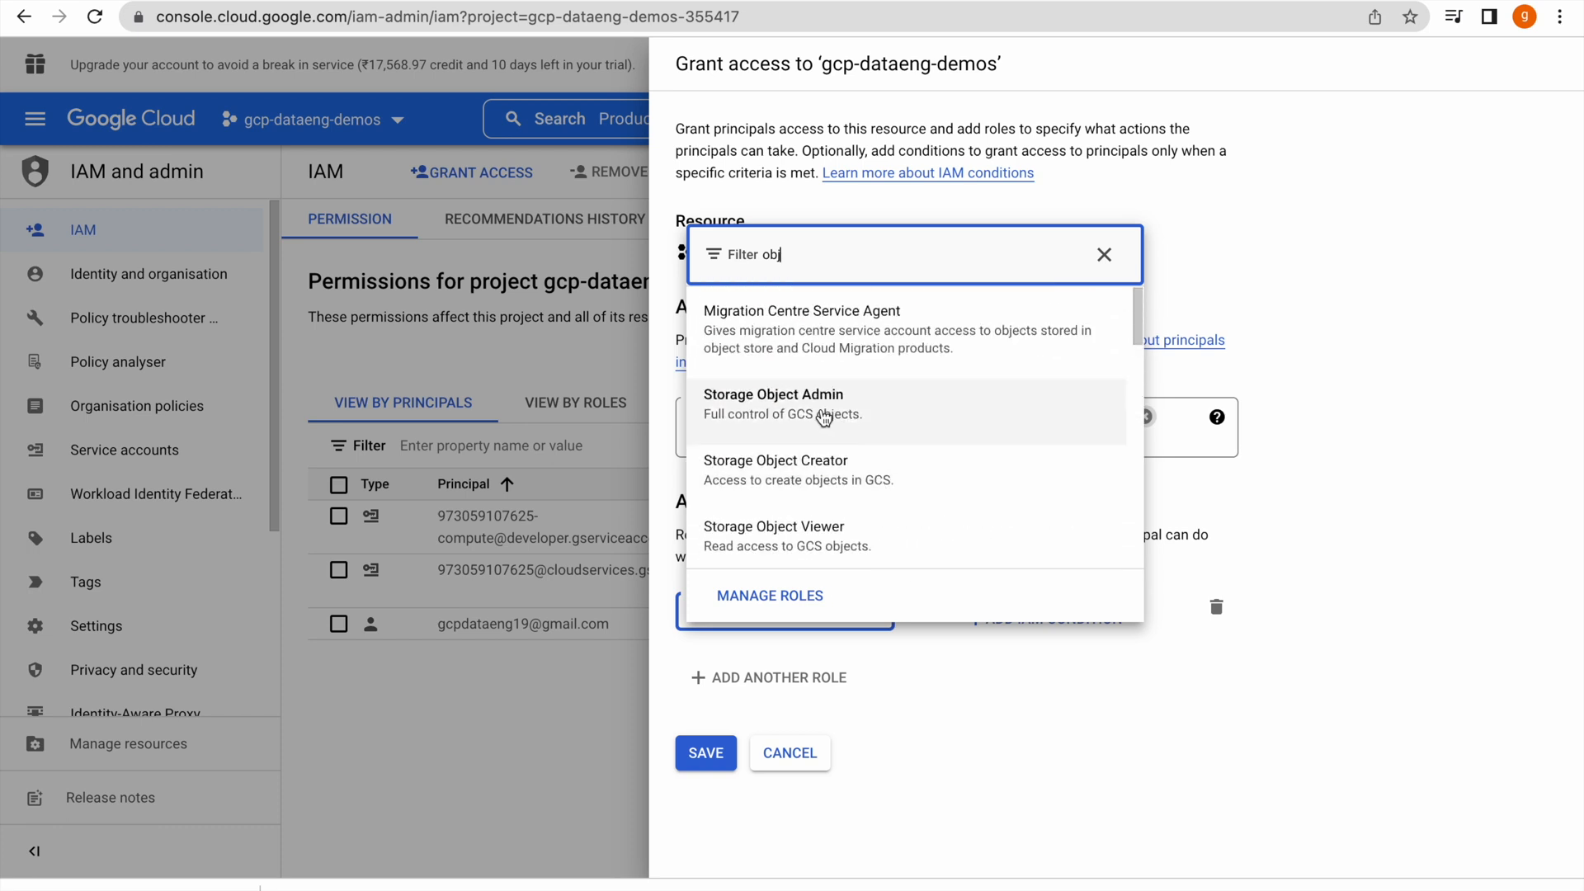
pyautogui.click(871, 482)
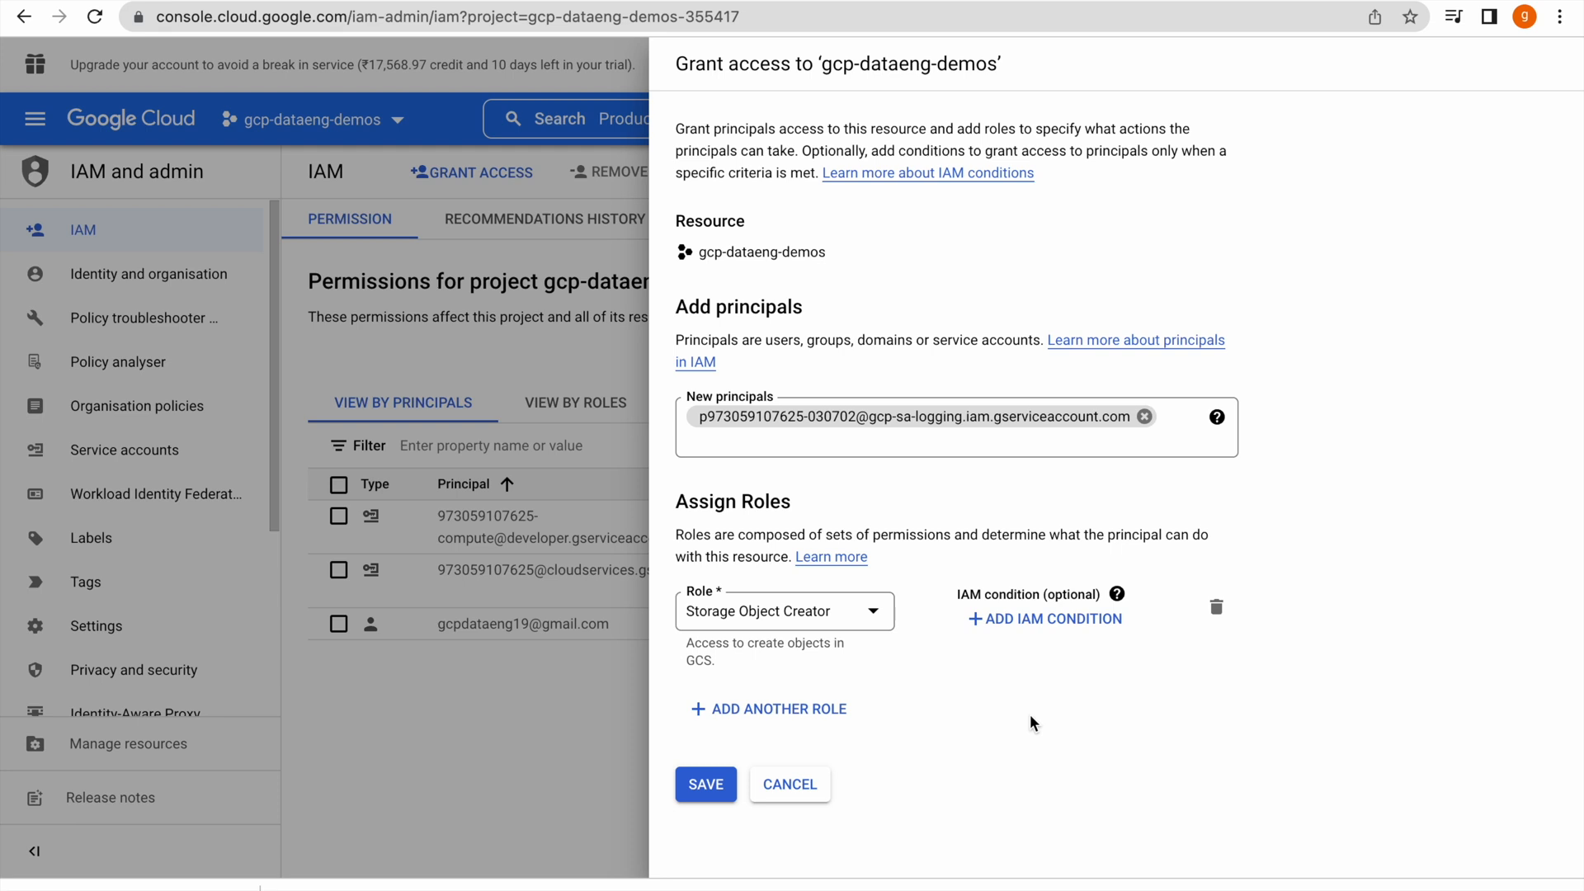
# Set the new principal's role to Storage Object Admin and save the access grant
pyautogui.click(837, 620)
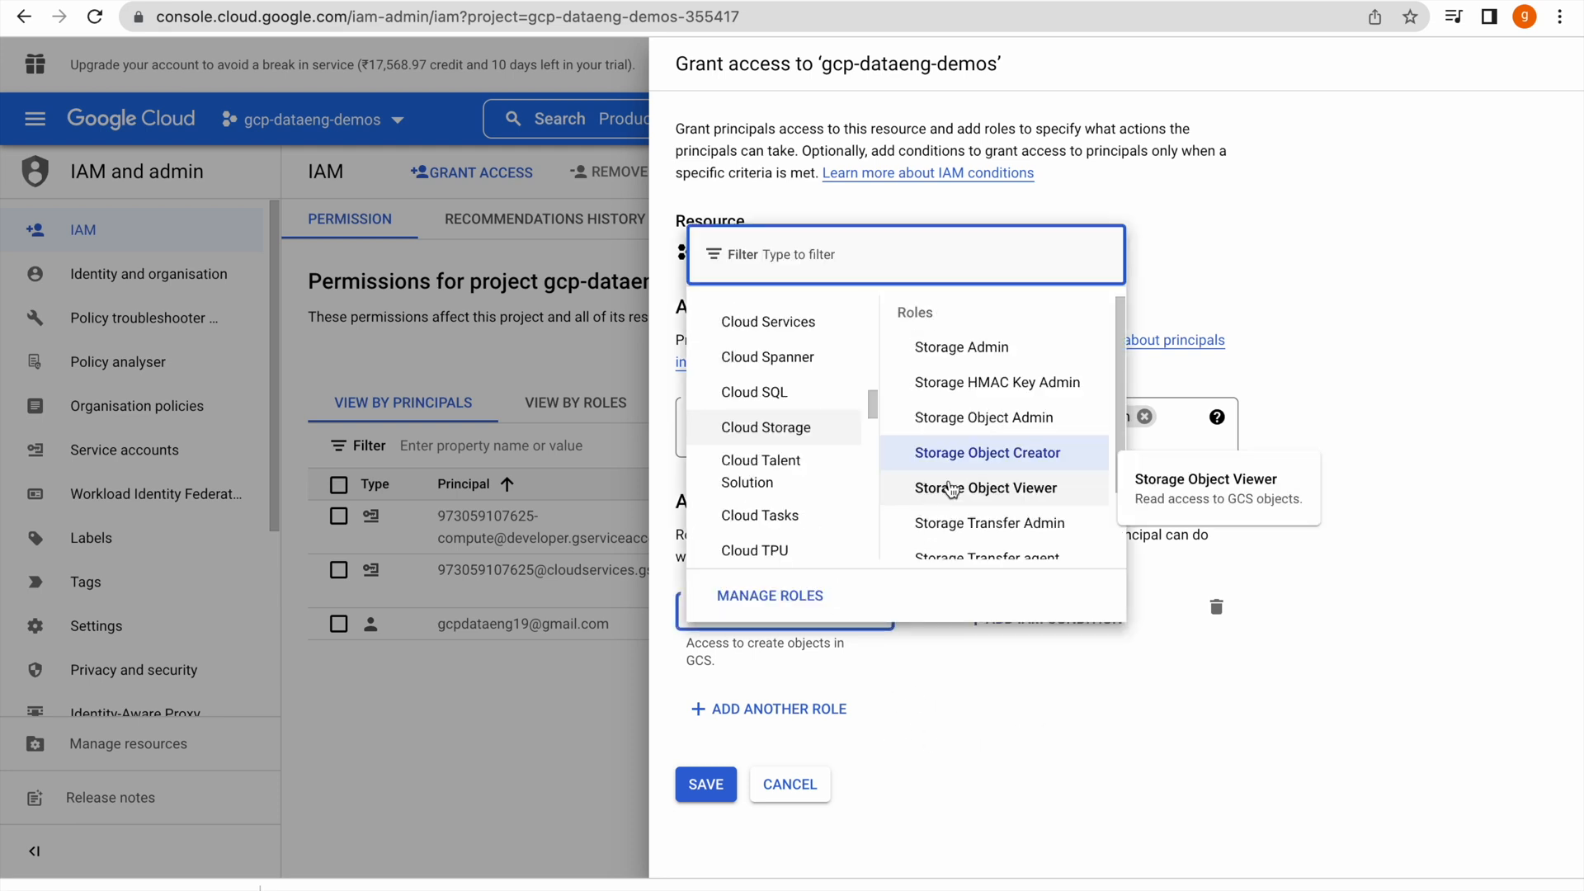
pyautogui.click(985, 419)
pyautogui.click(703, 771)
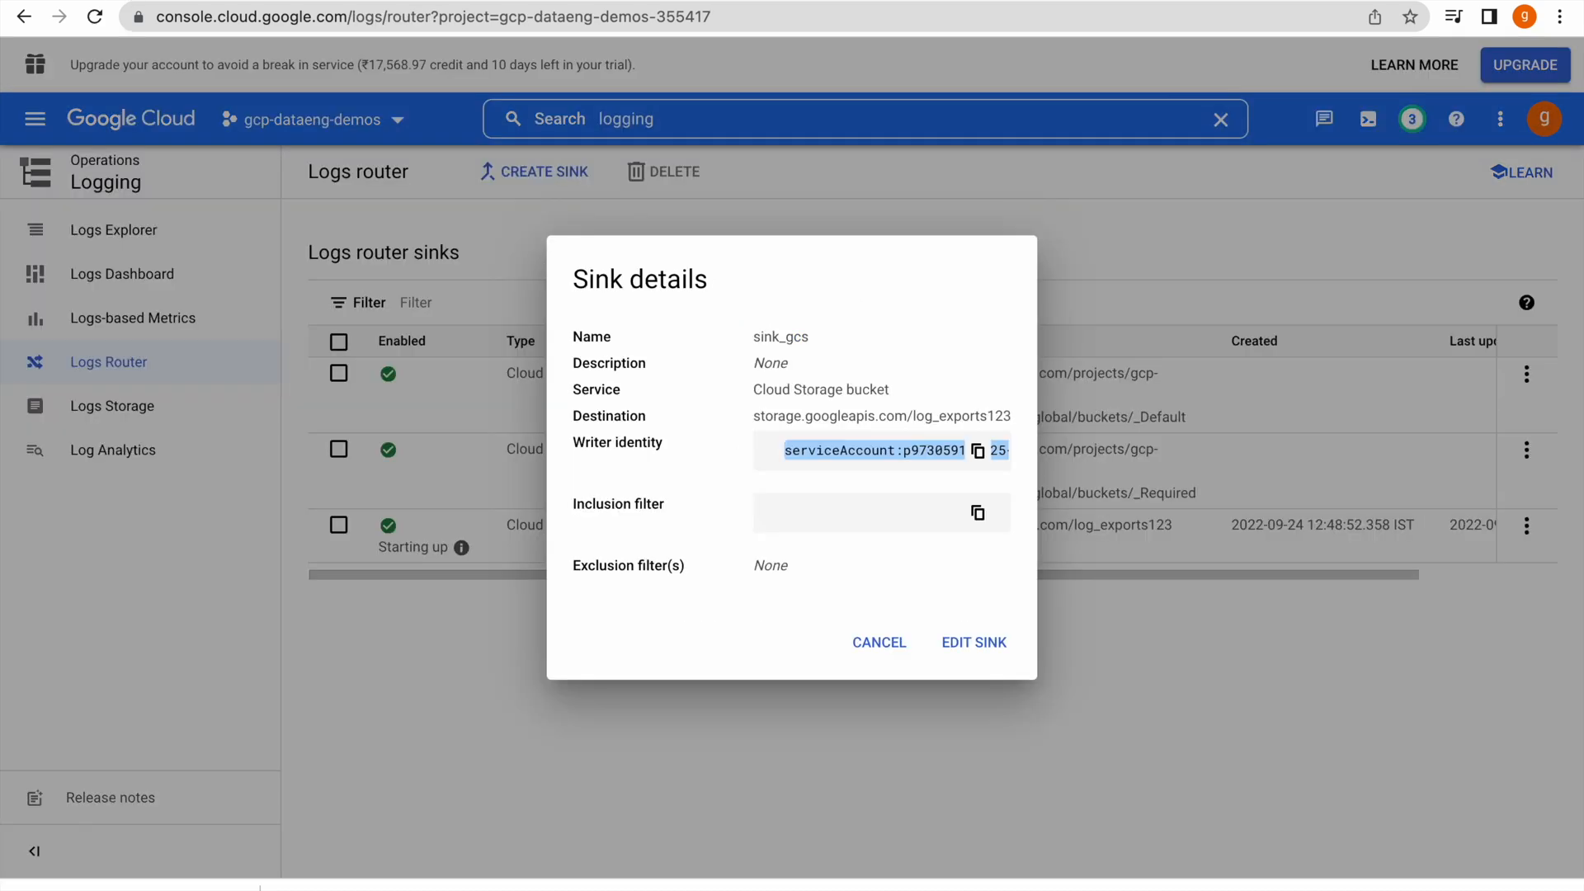
# Close the sink details in the Logs Router tab and duplicate the IAM browser tab
pyautogui.click(895, 642)
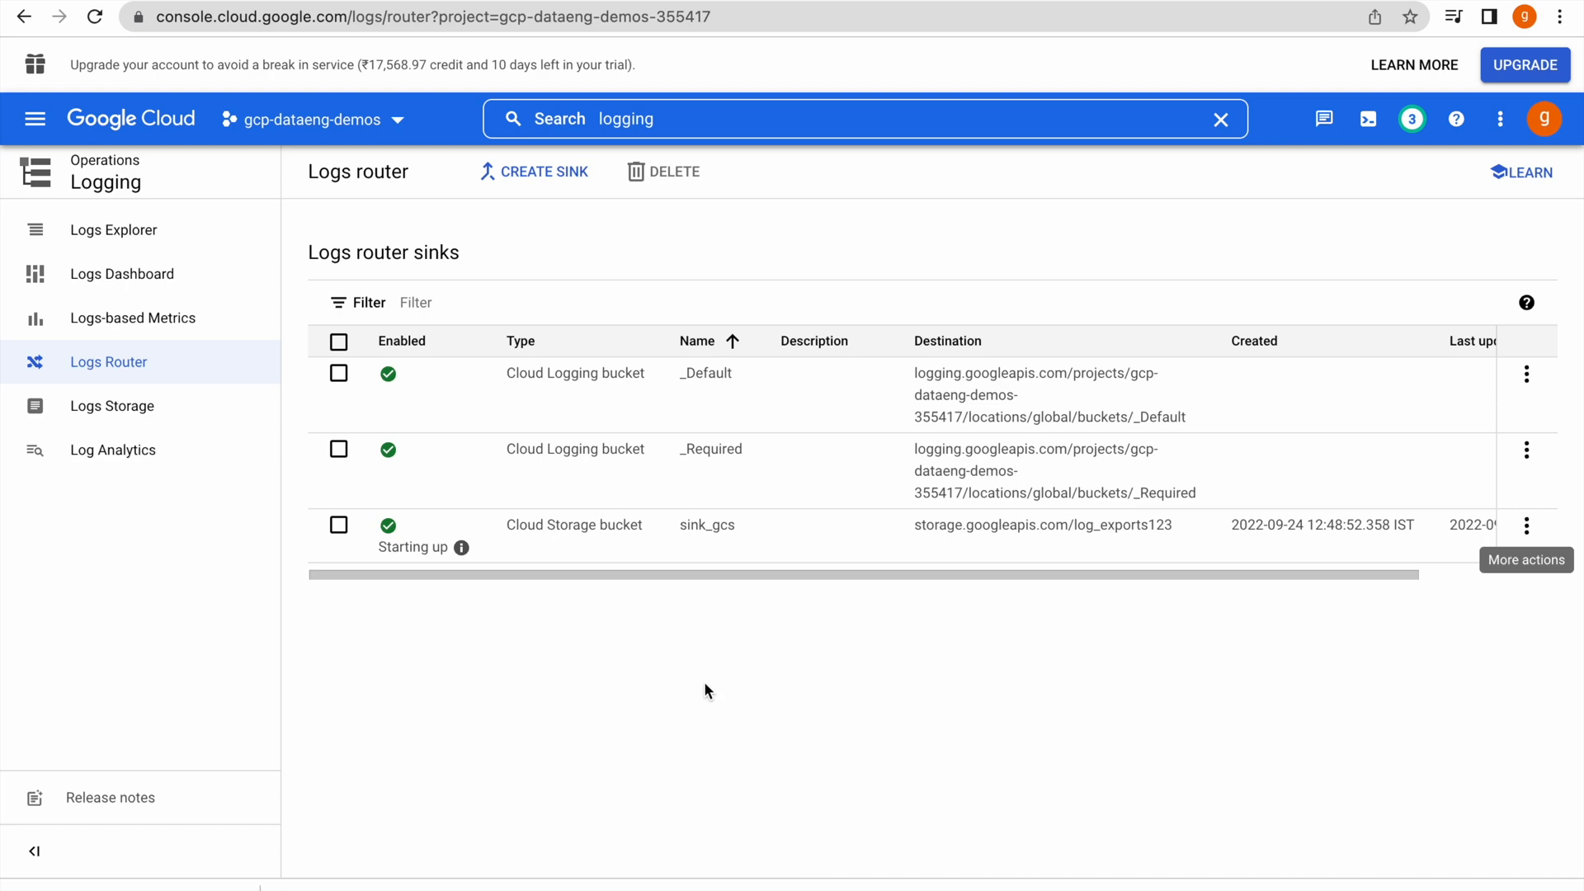
pyautogui.moveTo(383, 2)
pyautogui.click(420, 37)
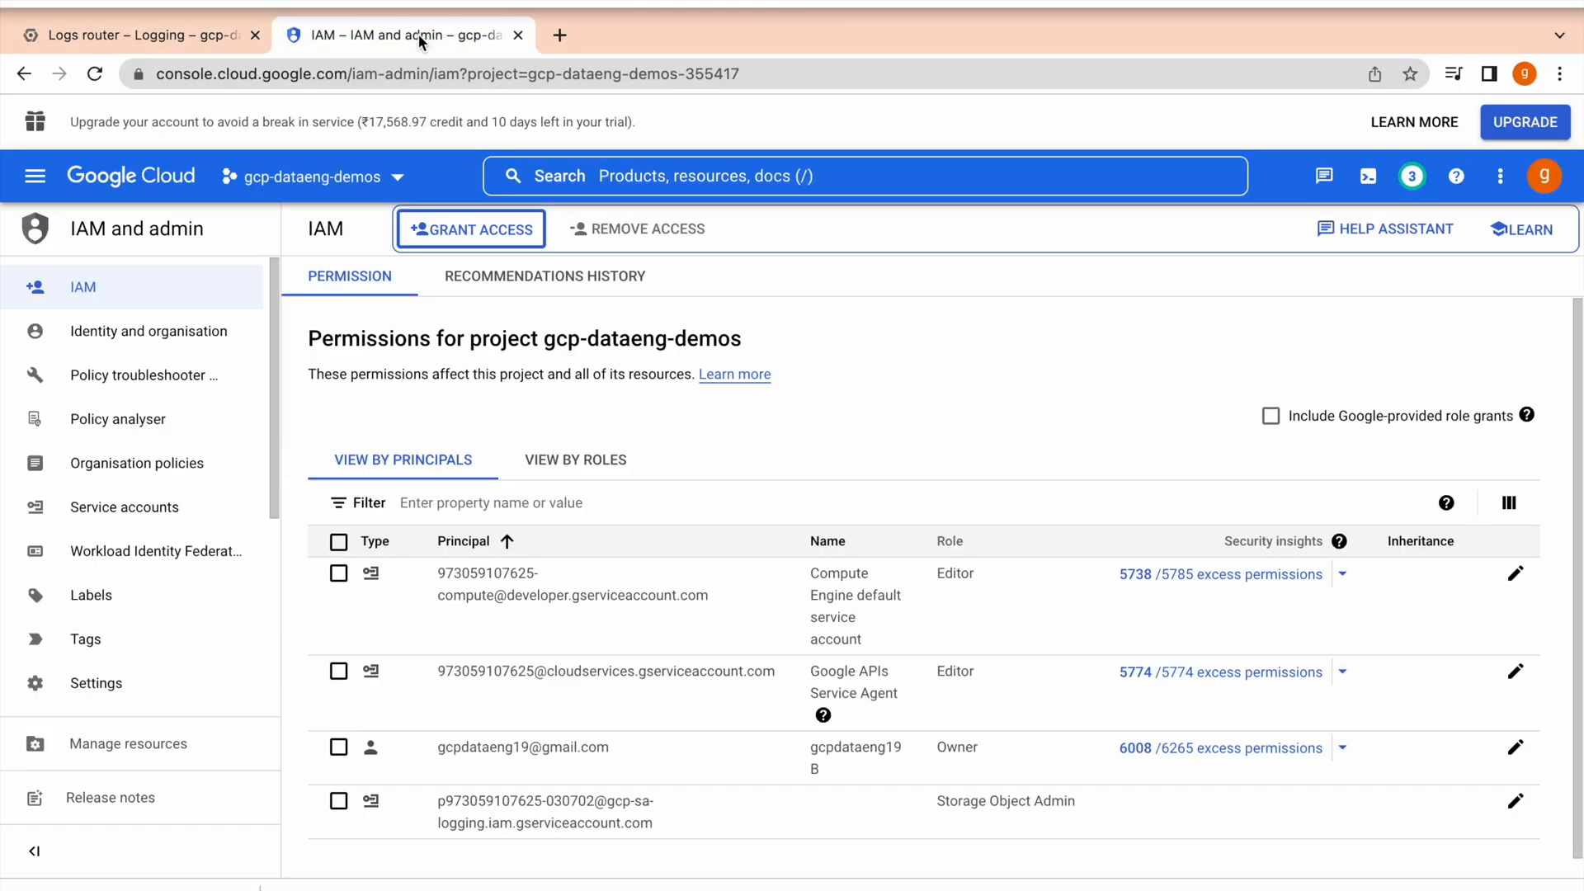
pyautogui.rightClick(418, 33)
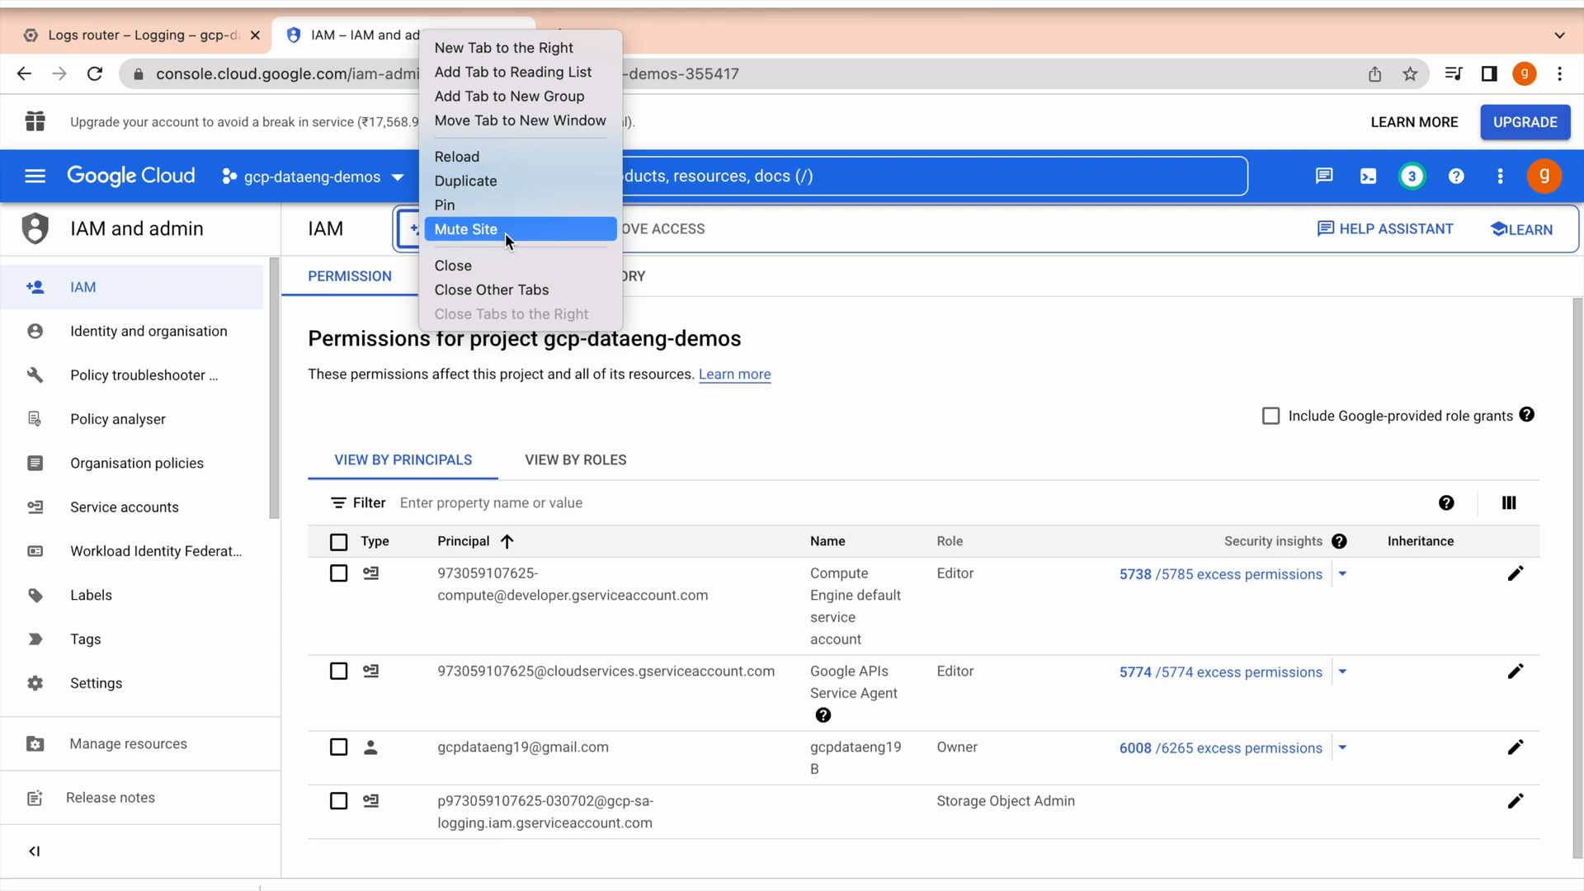
pyautogui.click(706, 32)
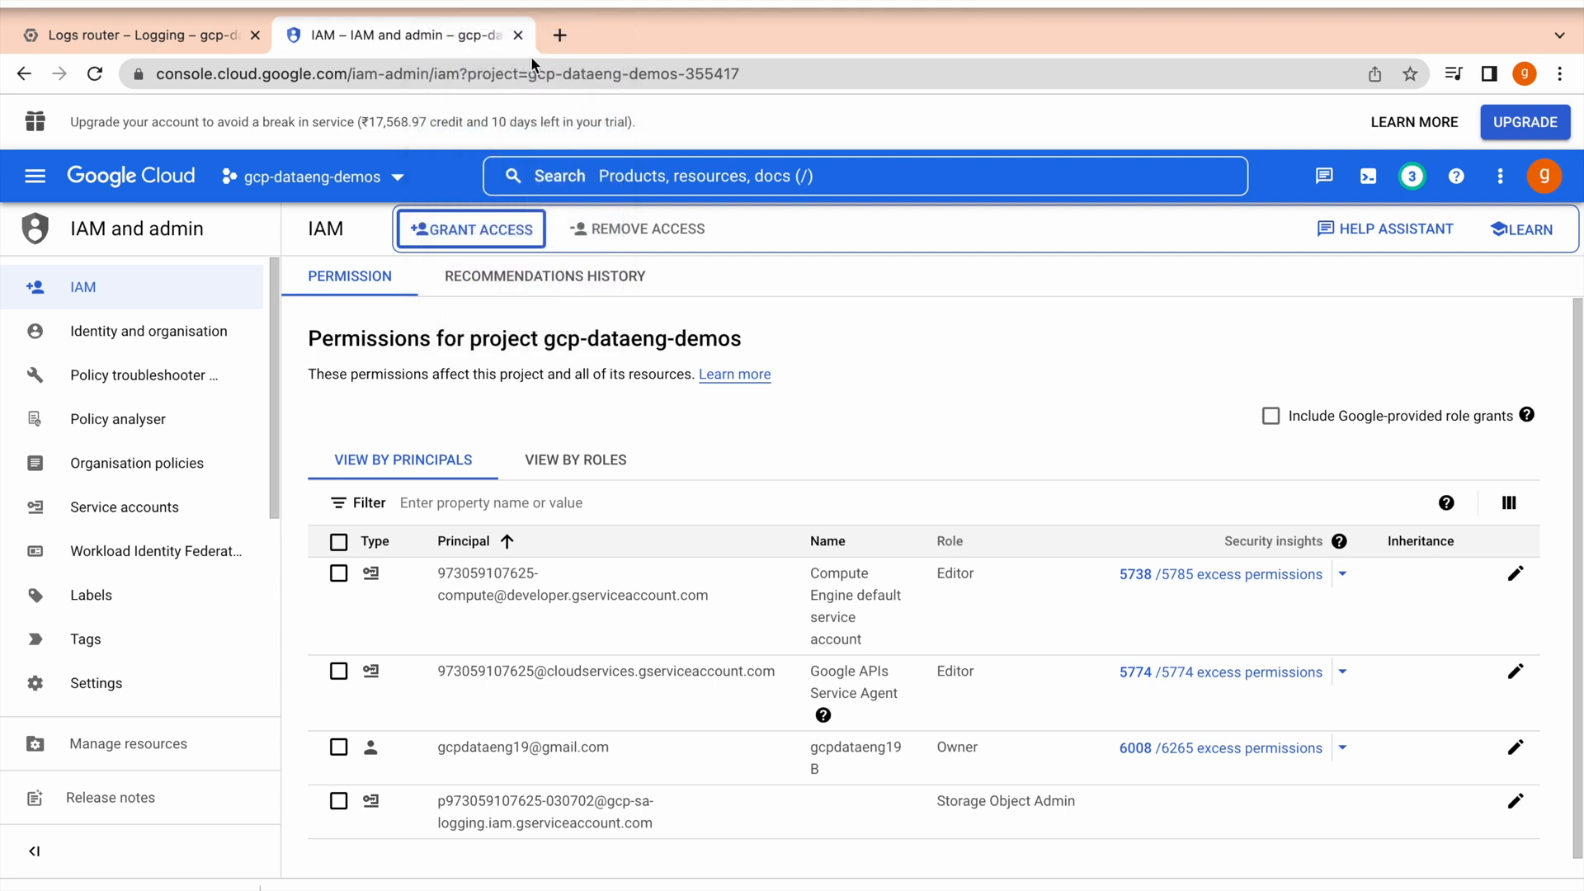
pyautogui.rightClick(420, 43)
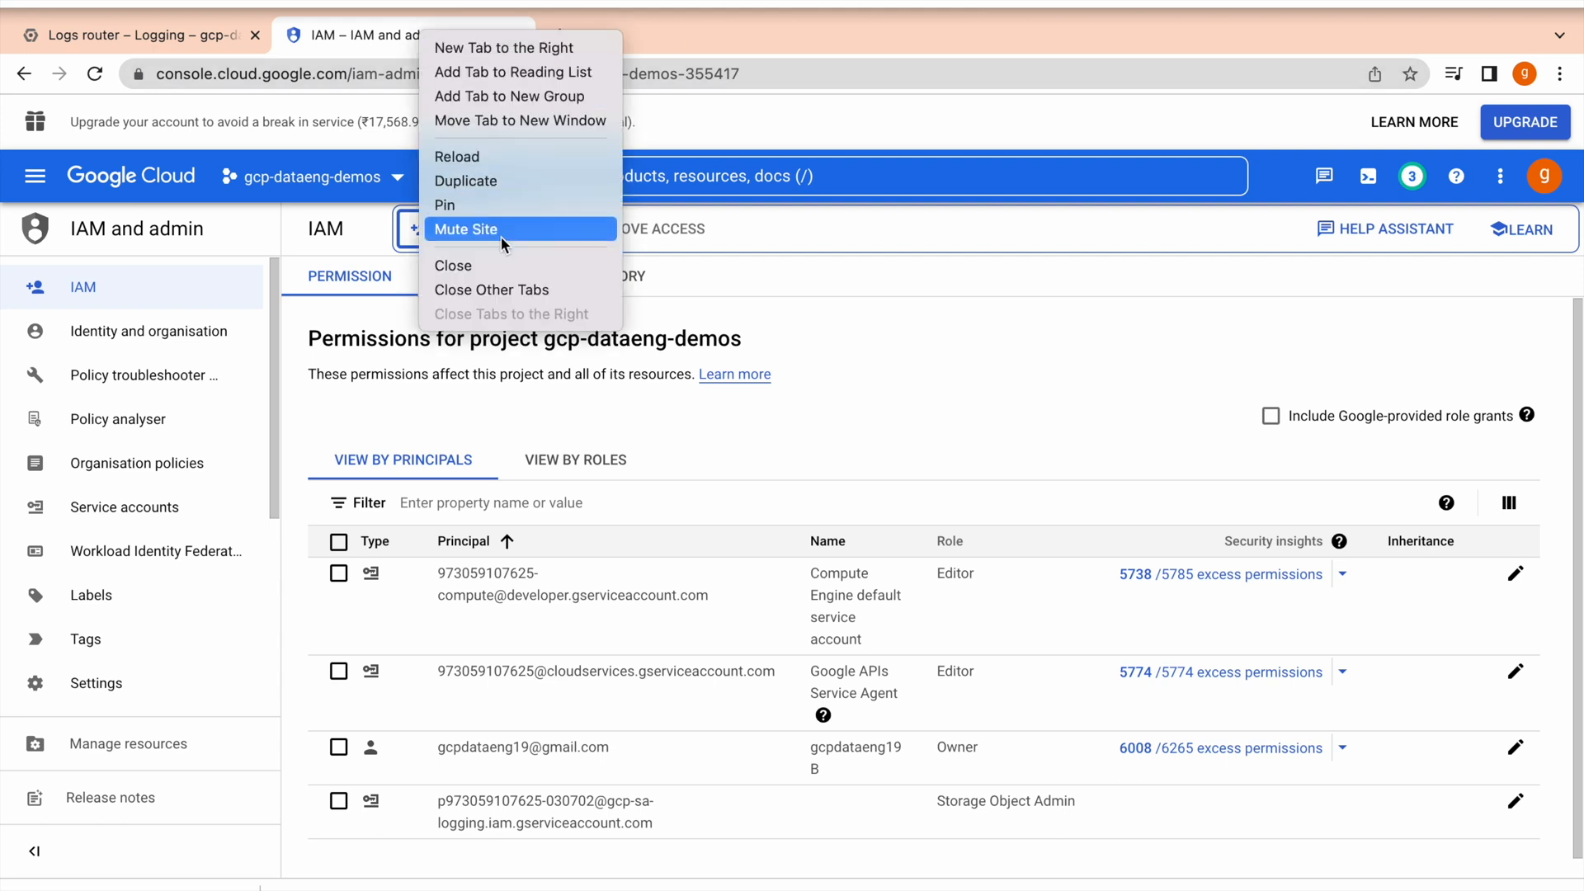
pyautogui.click(489, 182)
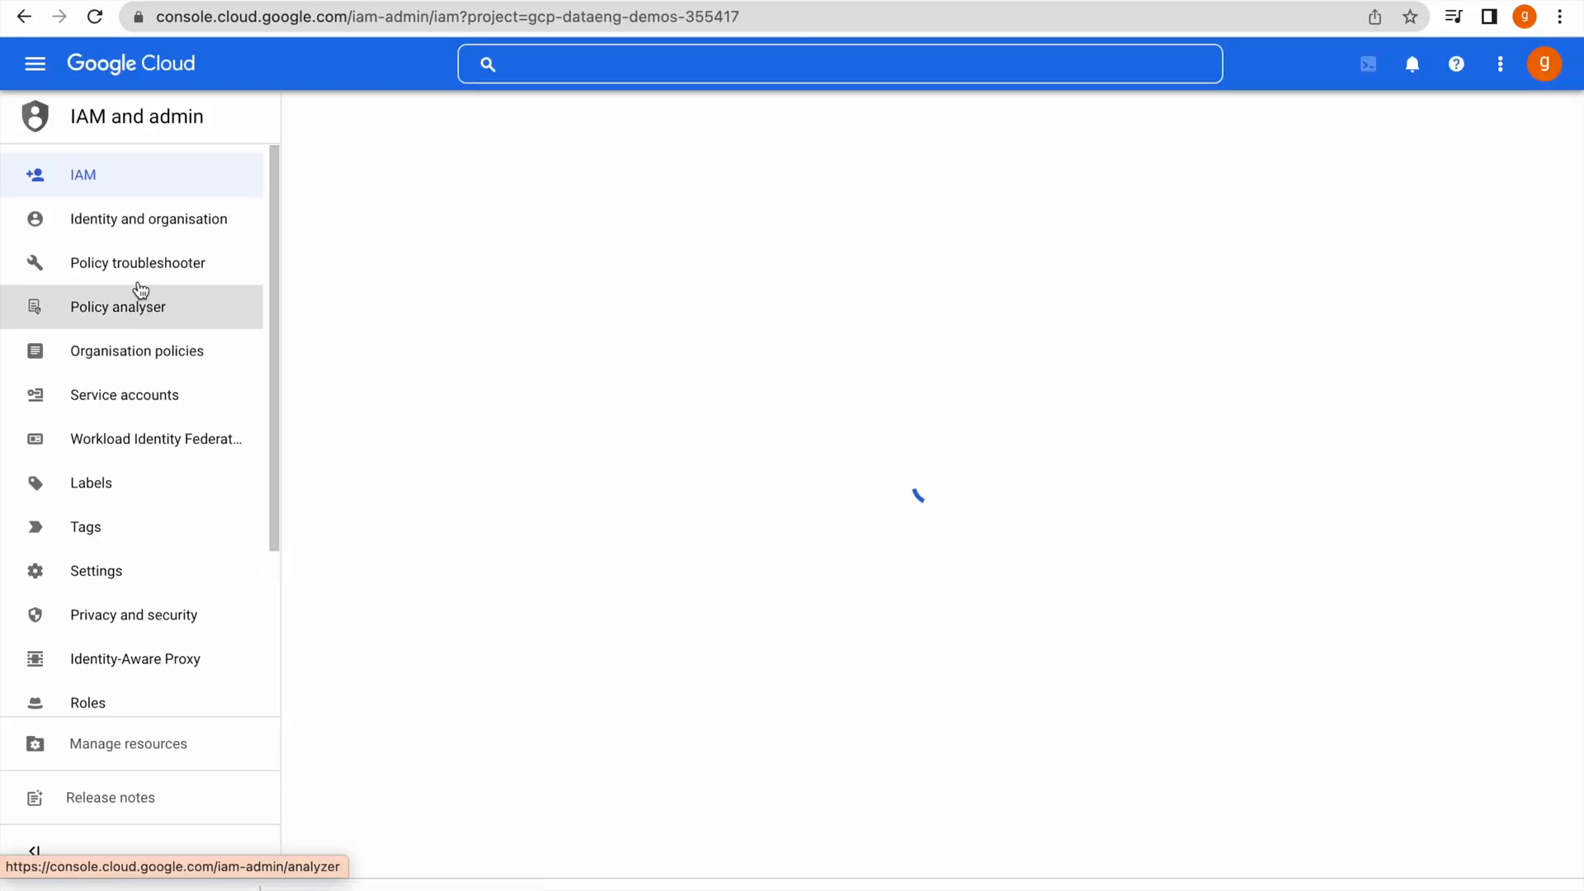
# Open BigQuery in the duplicated tab and expand the gcp-dataeng-demos-355417 project in the Explorer
pyautogui.click(34, 66)
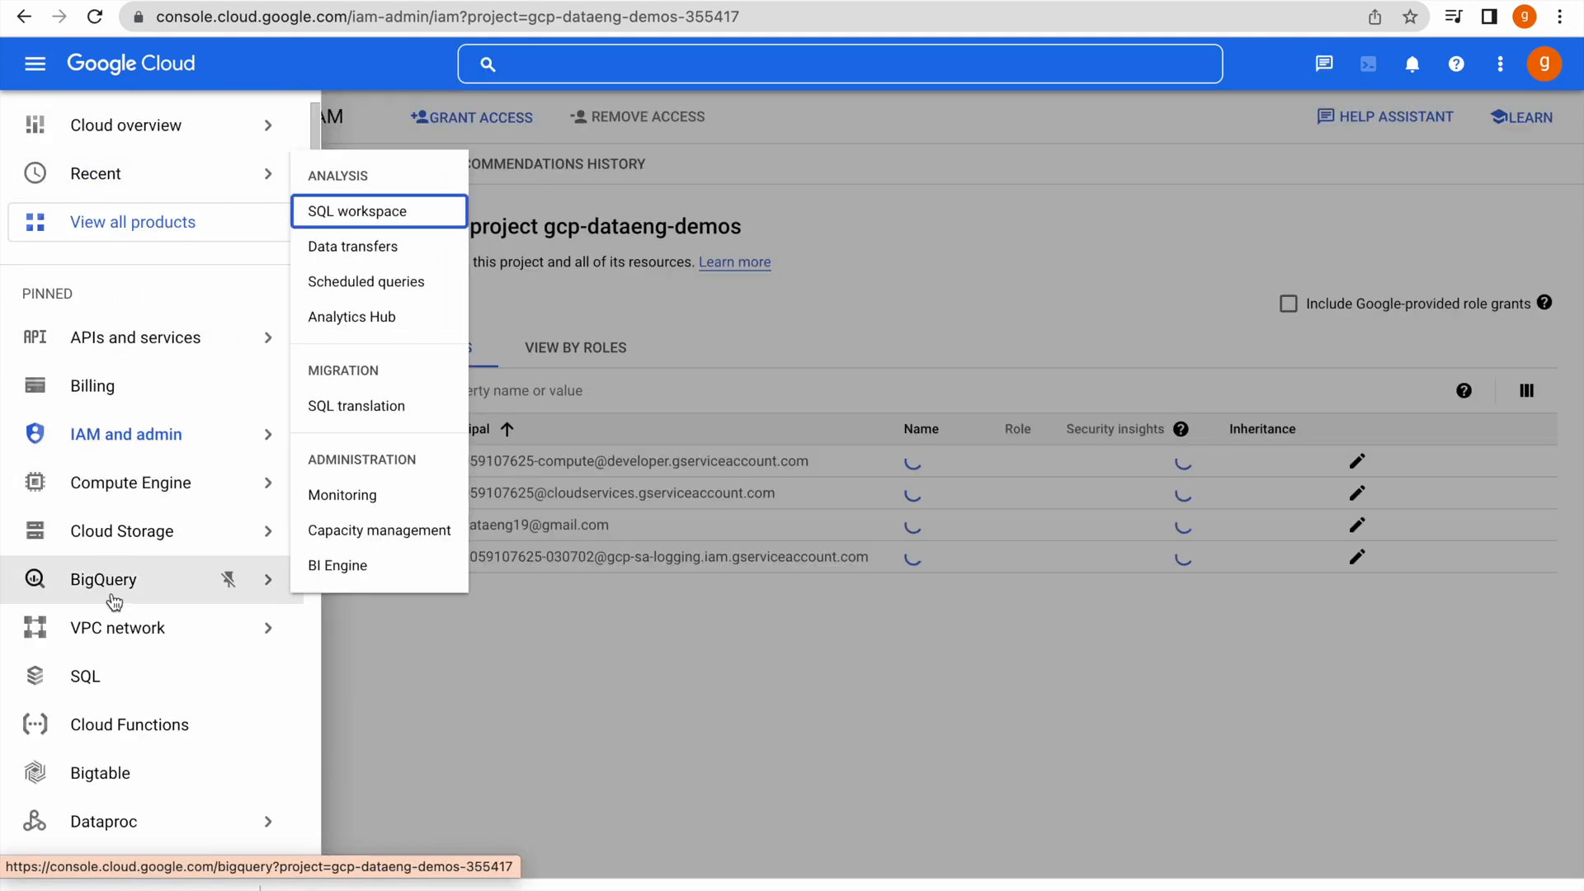
pyautogui.click(111, 587)
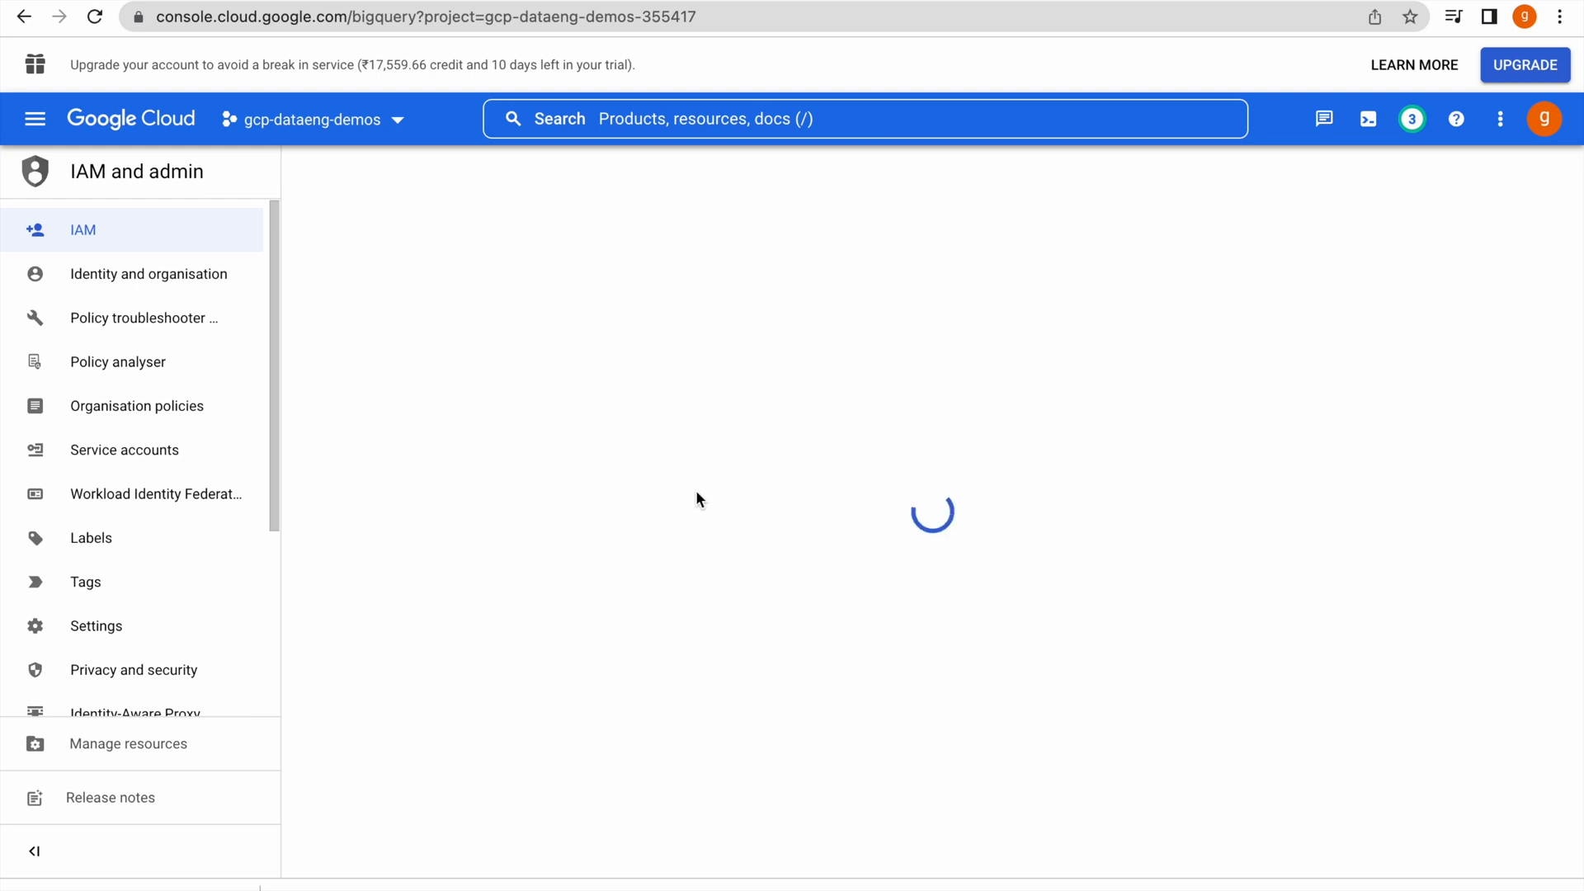
pyautogui.click(371, 312)
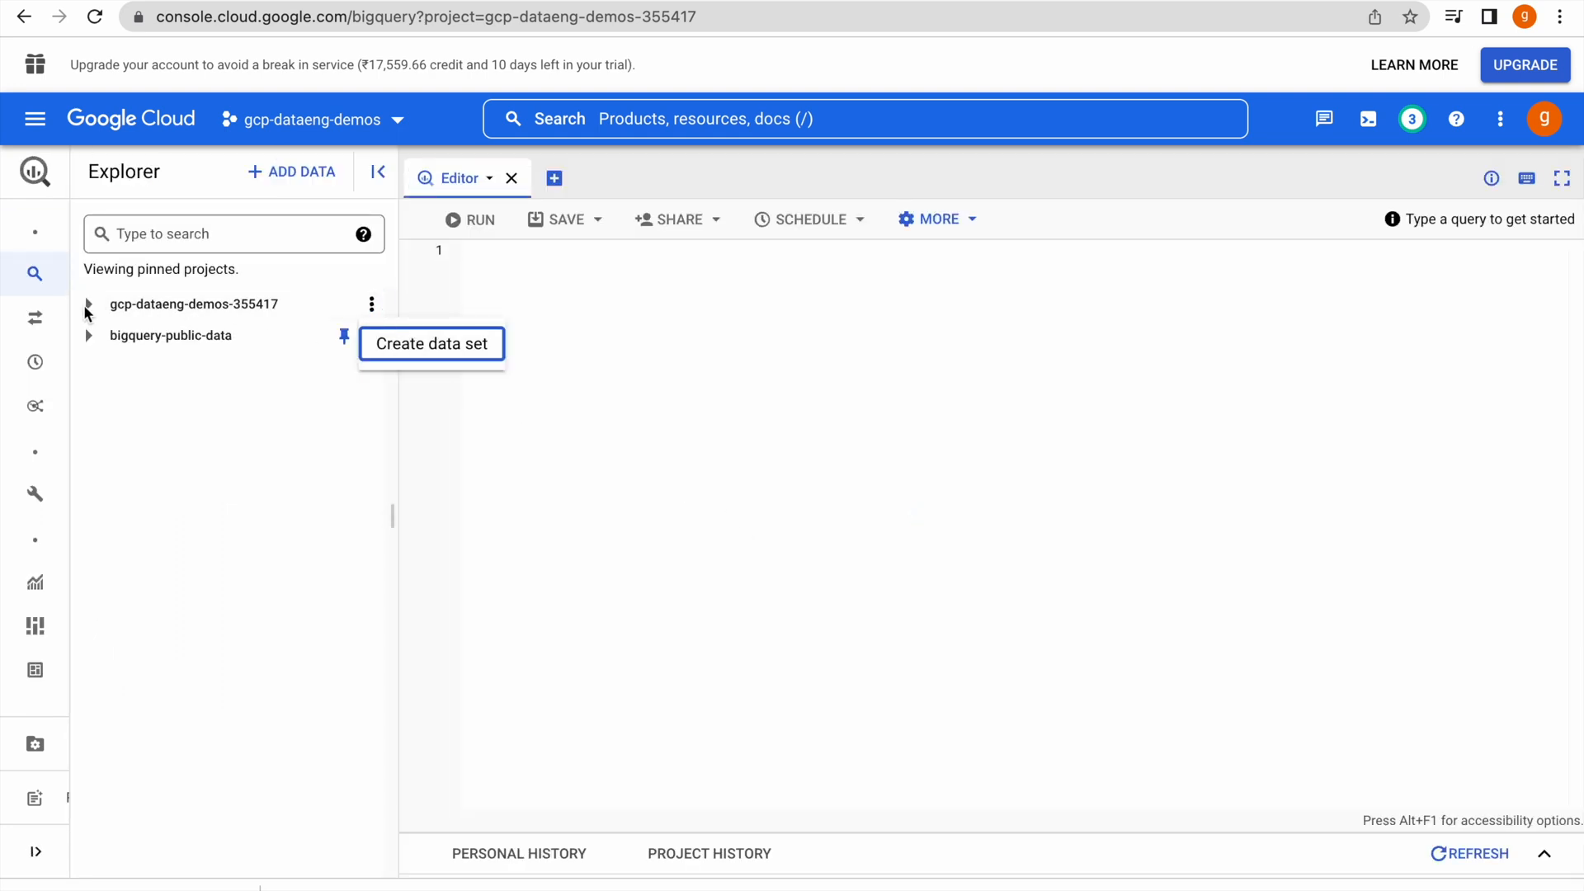
pyautogui.click(89, 310)
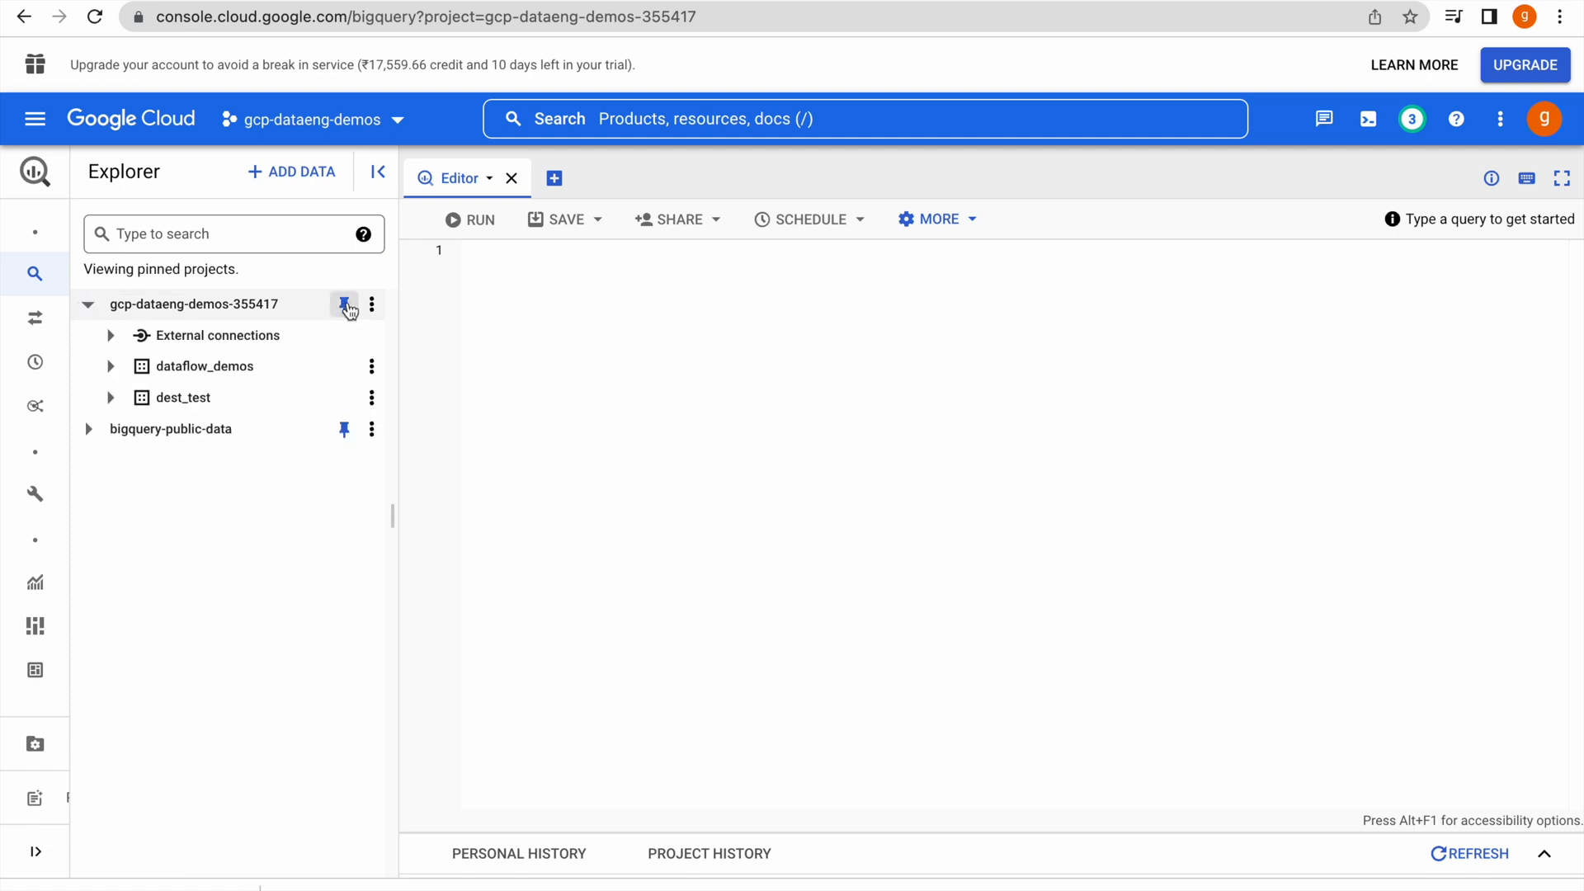
# Create a data set named log_exports in the project with the data location us (multiple regions in United States)
pyautogui.click(371, 304)
pyautogui.click(437, 351)
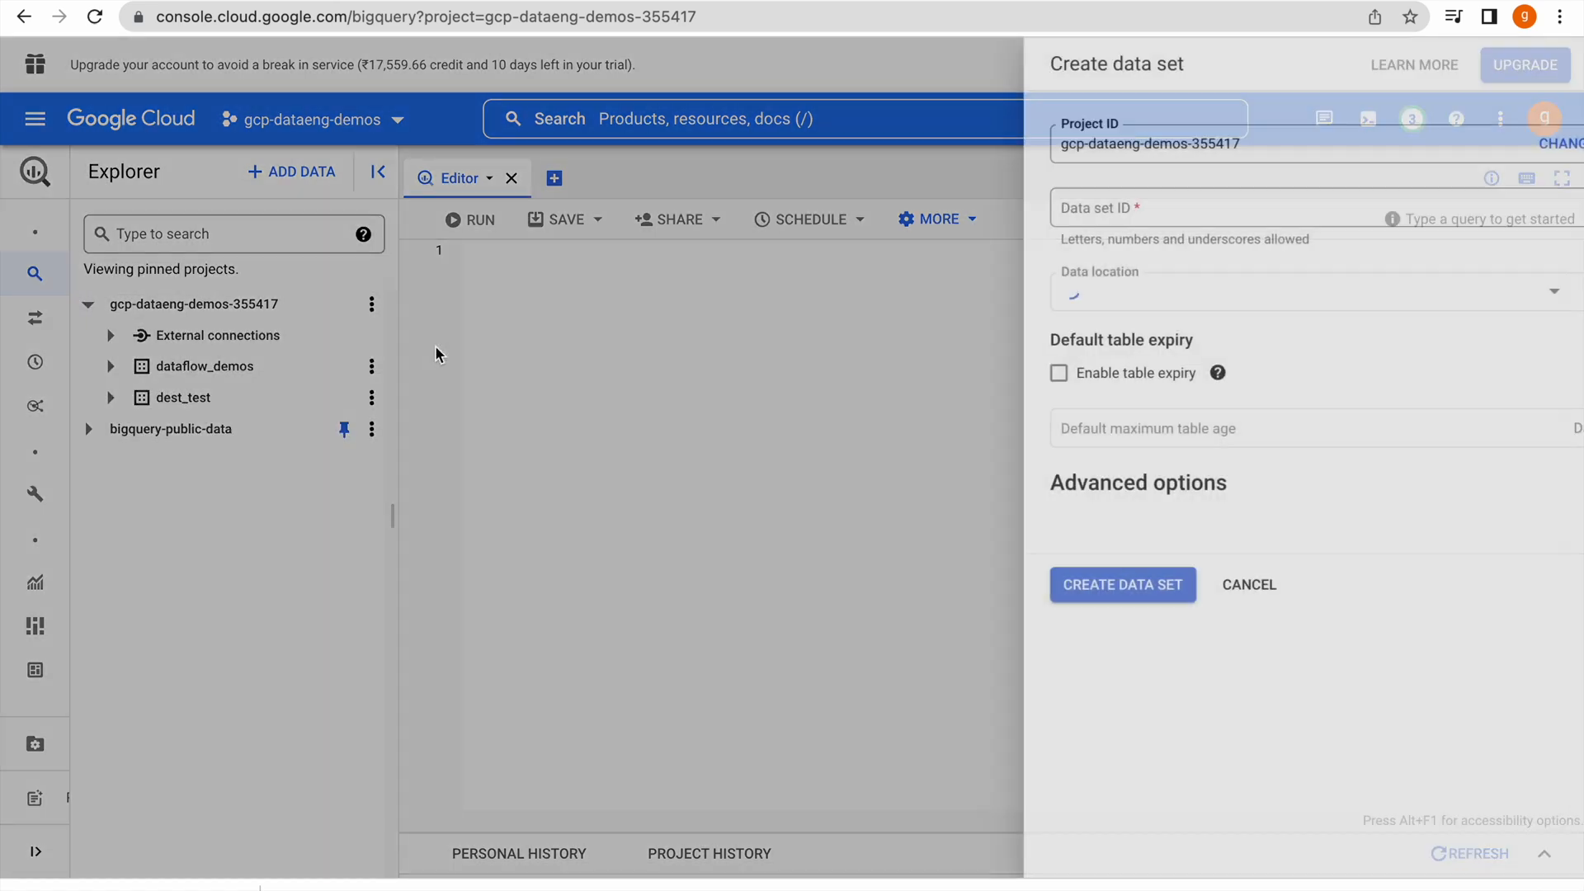
pyautogui.click(1058, 209)
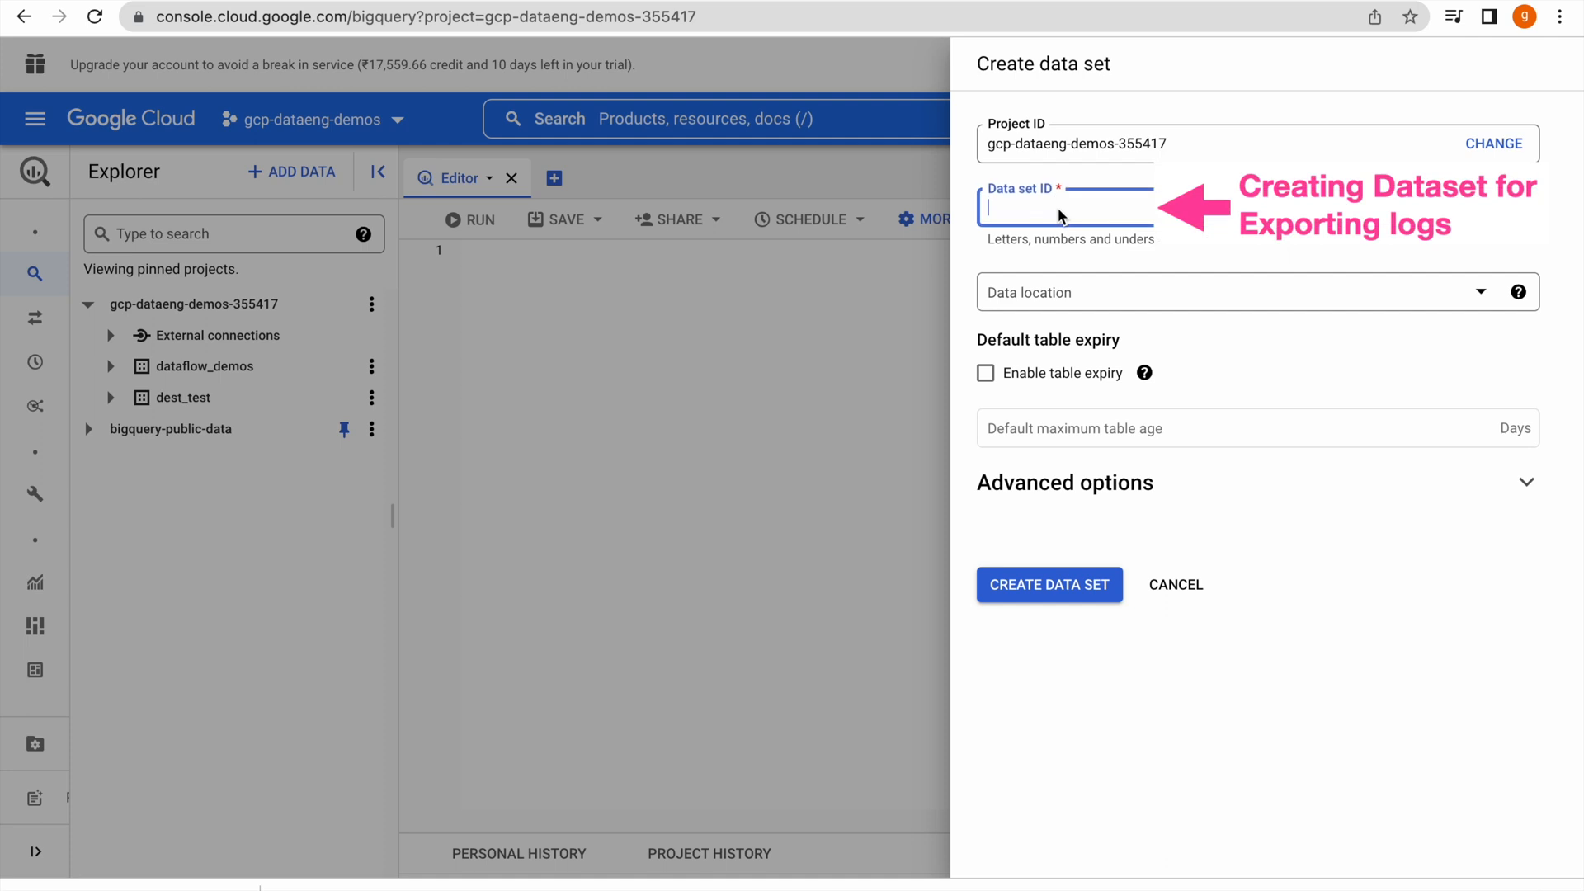
pyautogui.write('log_exports')
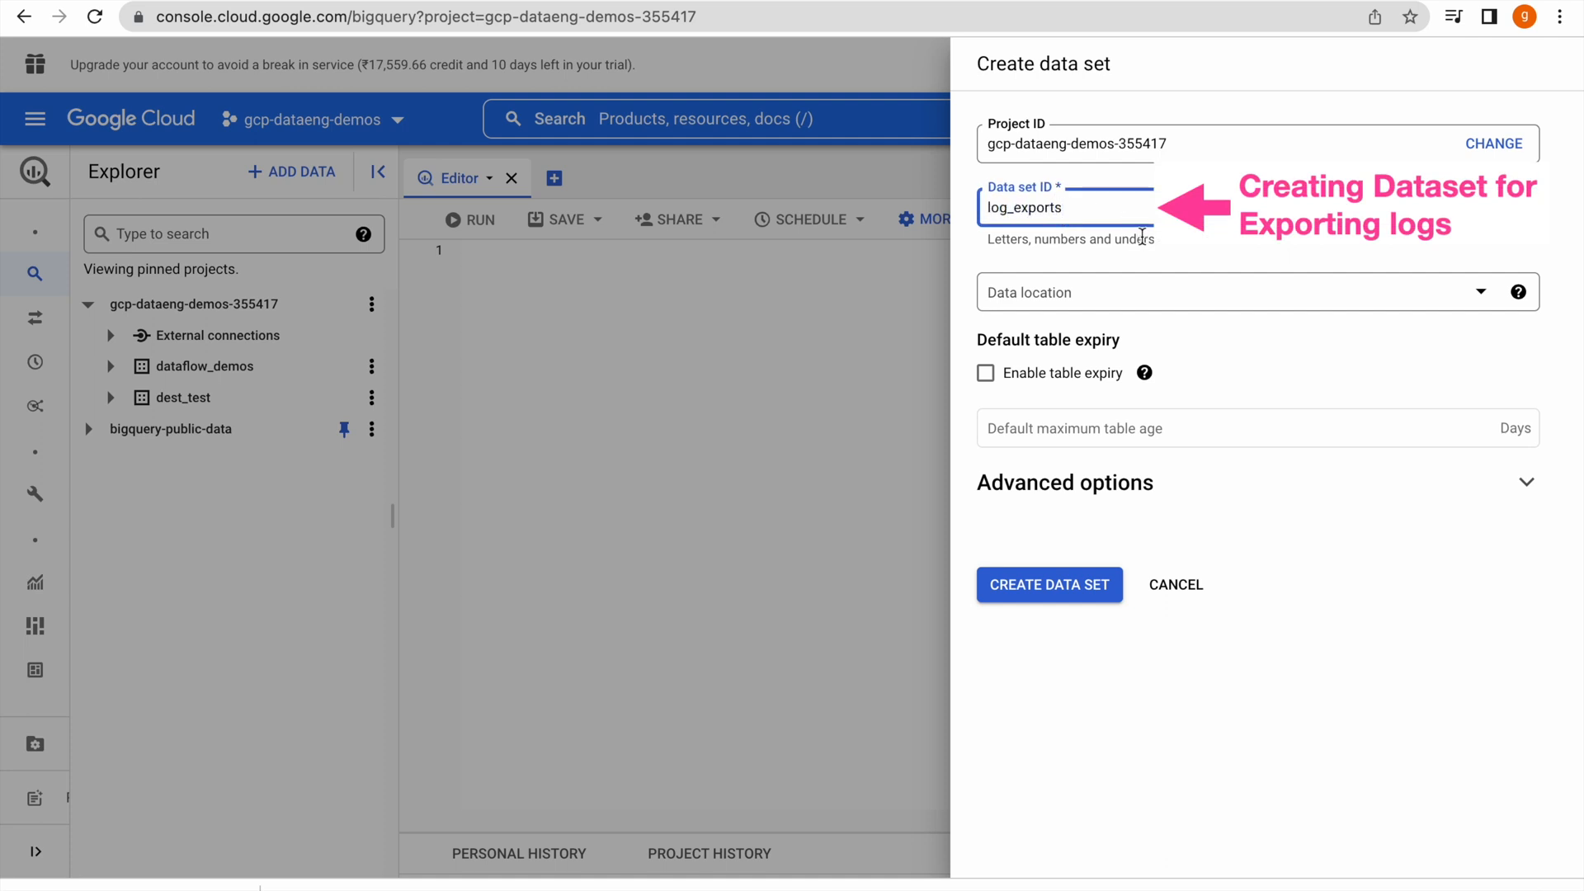
pyautogui.click(1041, 297)
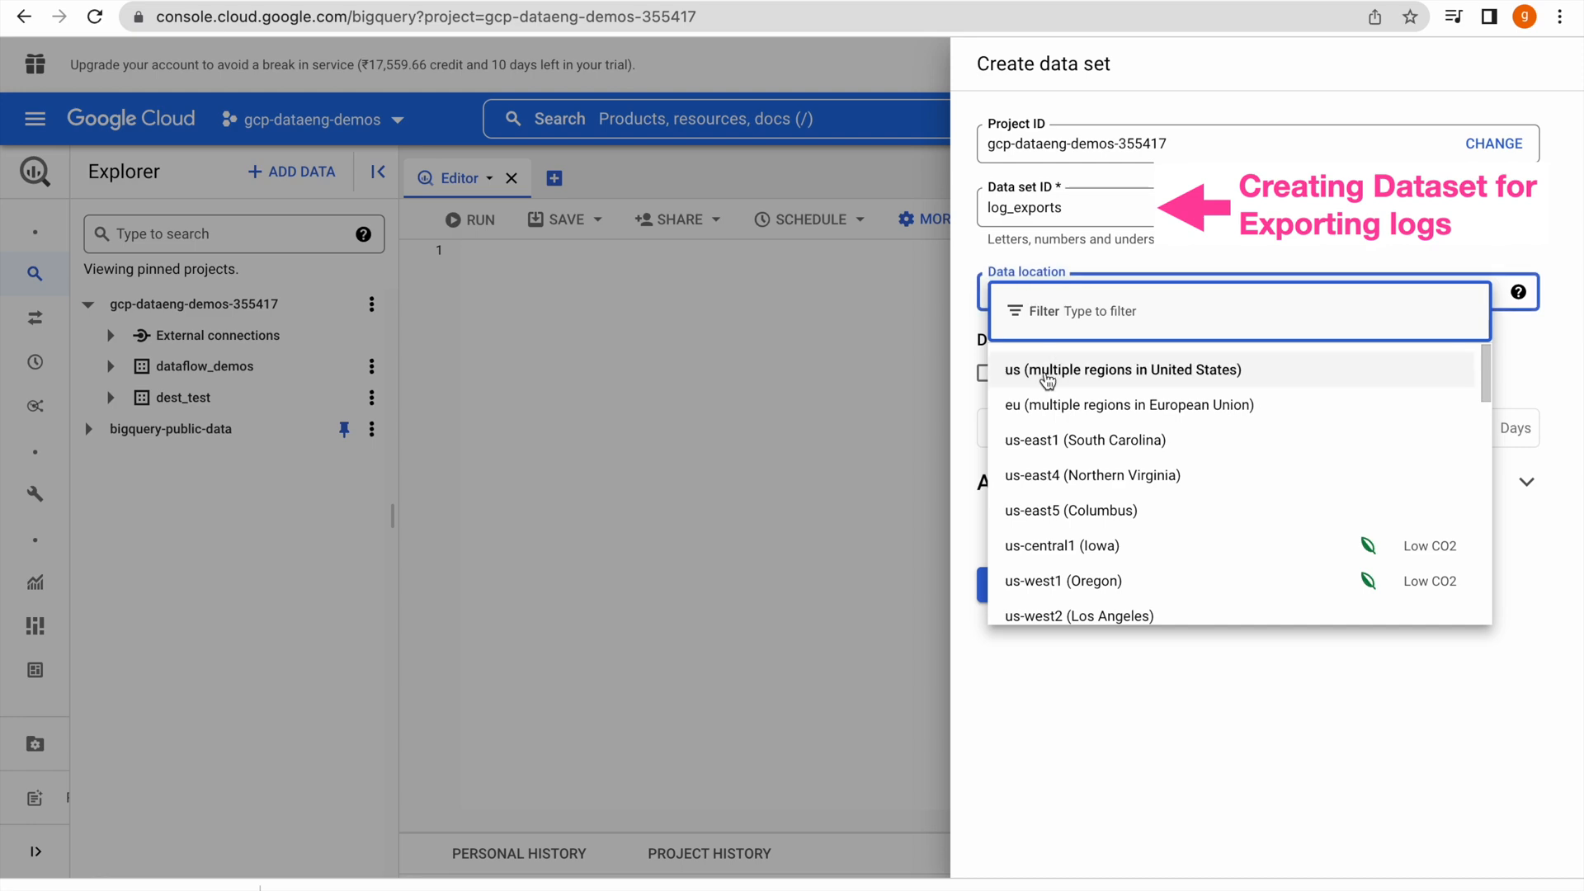
pyautogui.click(1049, 372)
pyautogui.click(1029, 588)
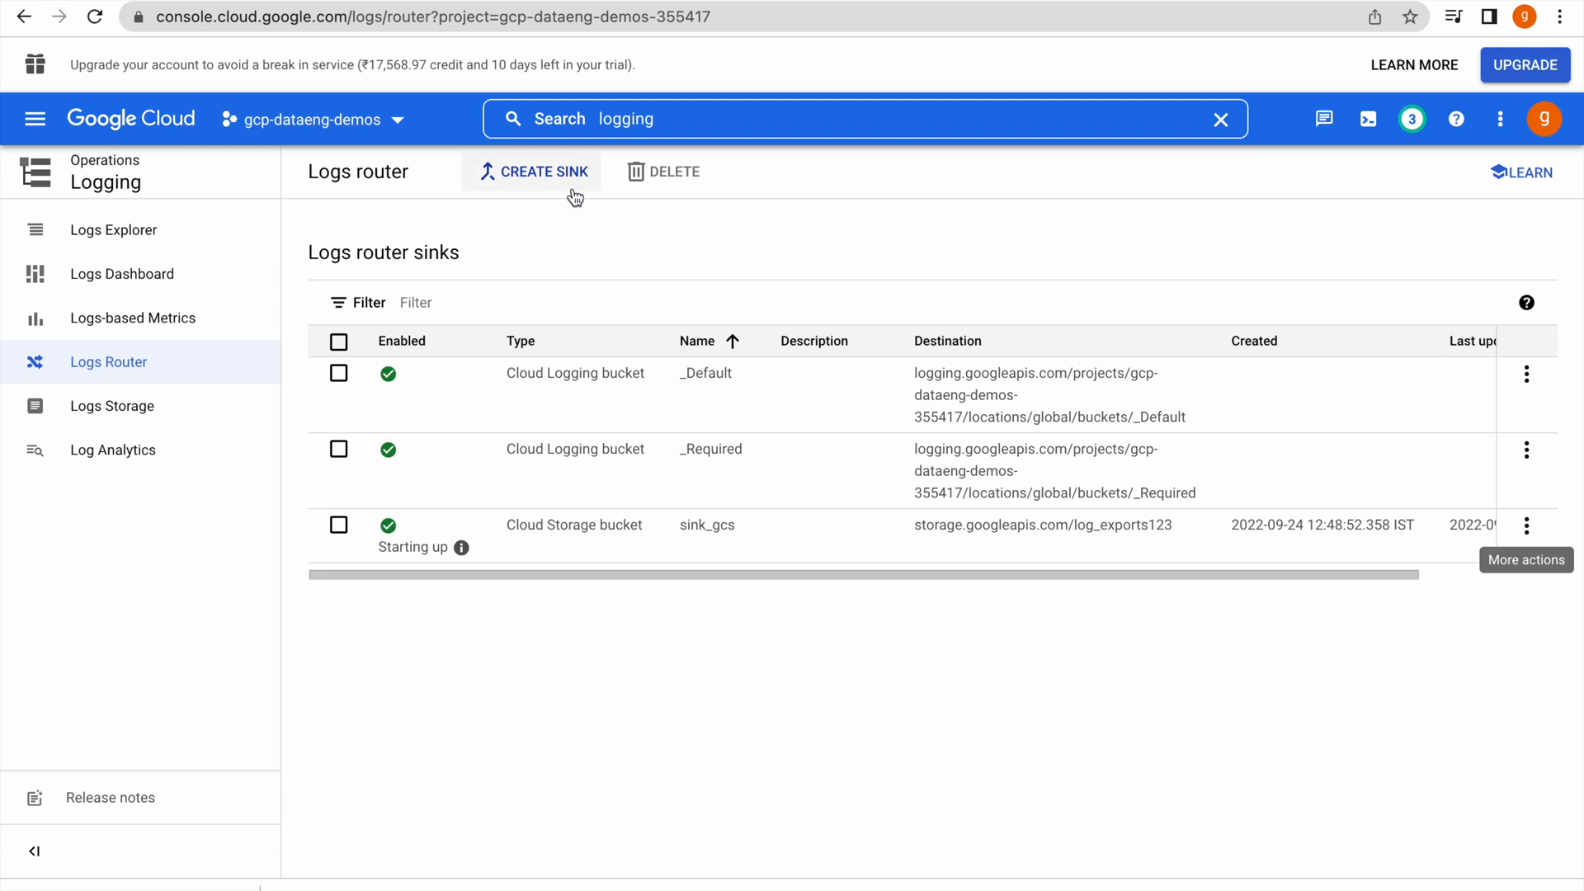
# Start a new logs routing sink named export_bq and continue to its destination settings
pyautogui.click(551, 175)
pyautogui.click(416, 366)
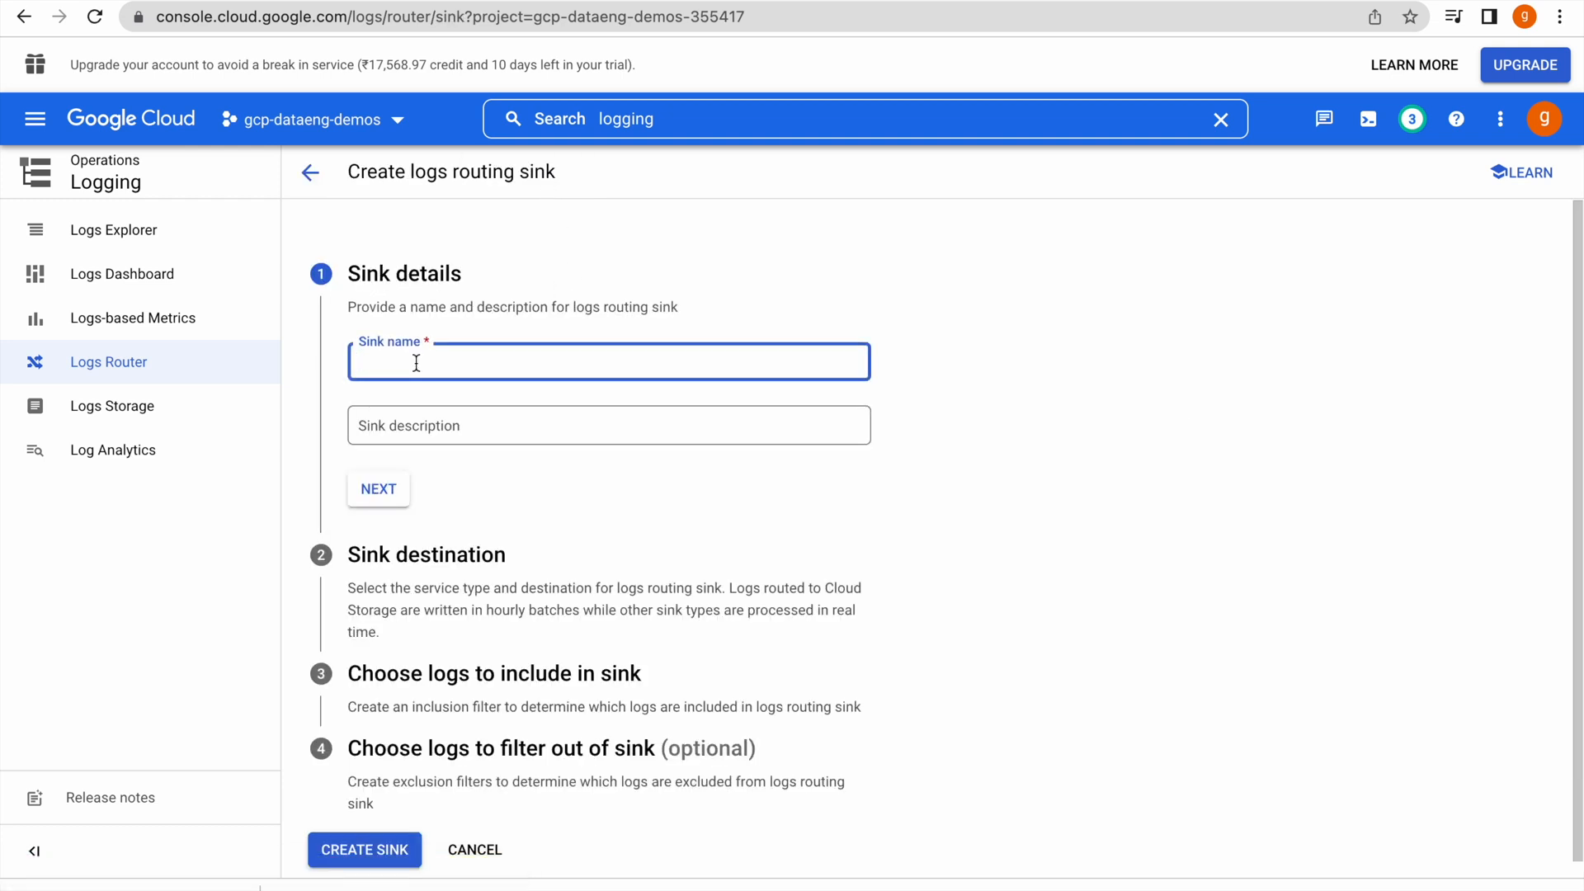
pyautogui.write('e')
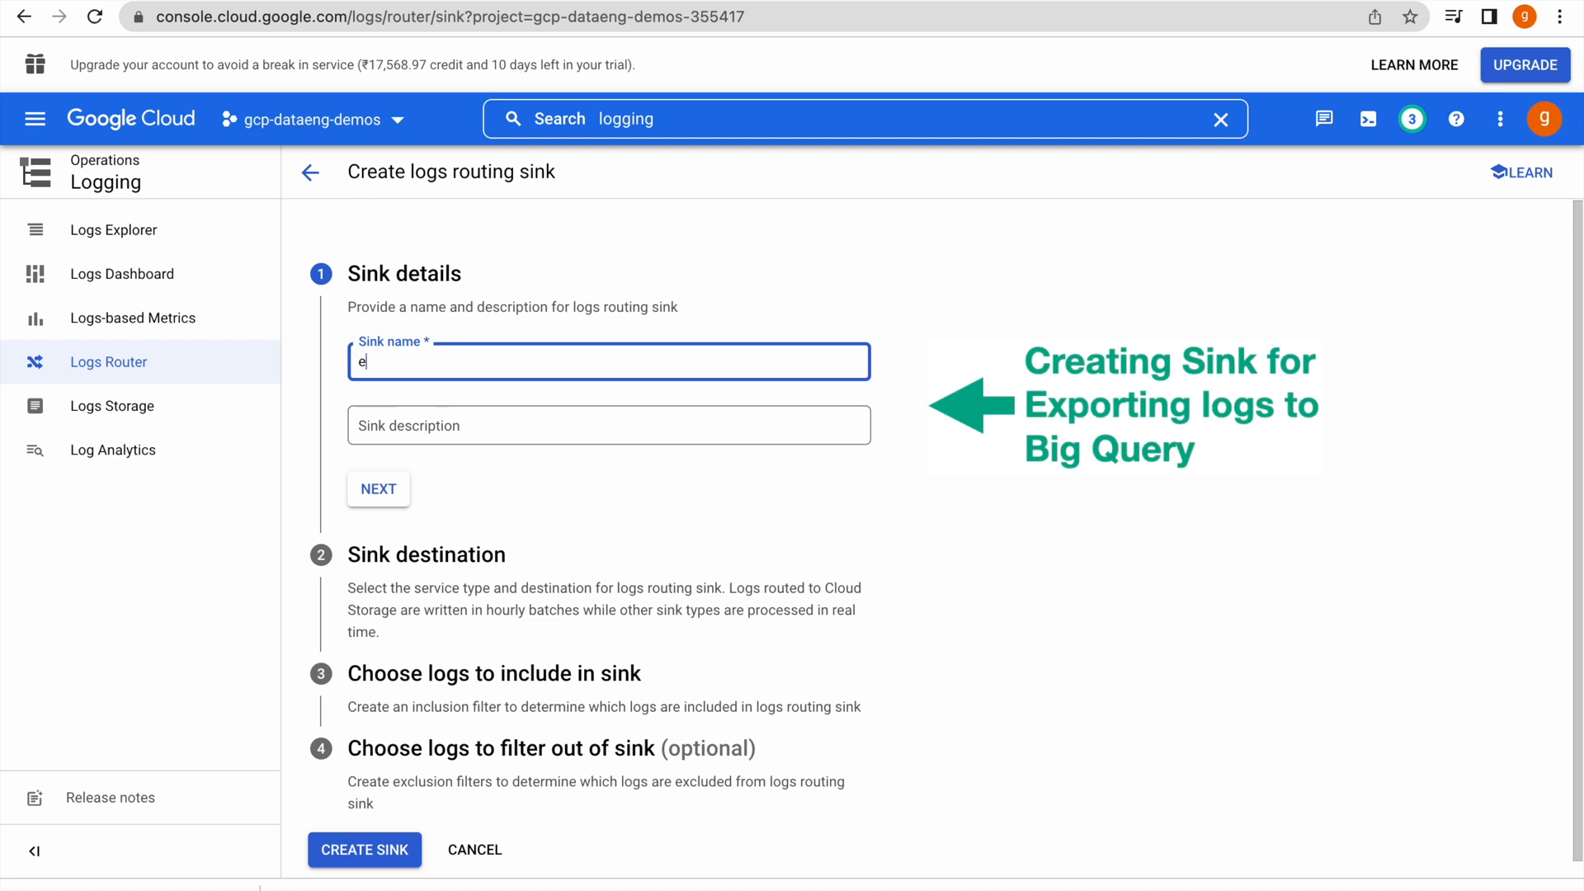
pyautogui.write('xport_bq')
pyautogui.click(377, 498)
# Set the sink destination to the BigQuery data set log_exports and create the sink
pyautogui.click(478, 527)
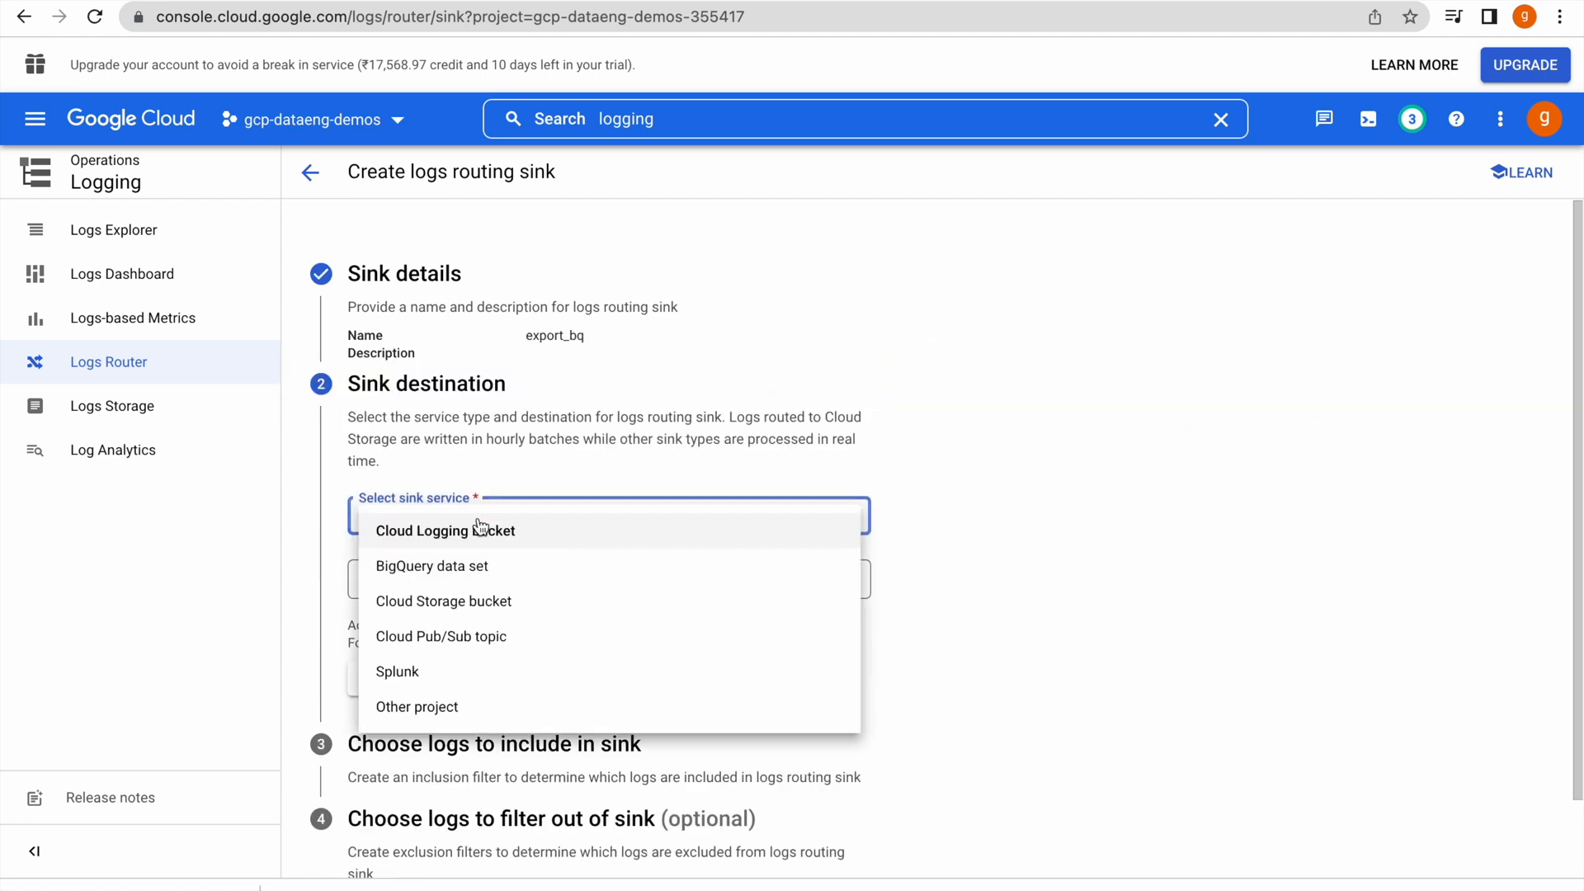
pyautogui.click(448, 569)
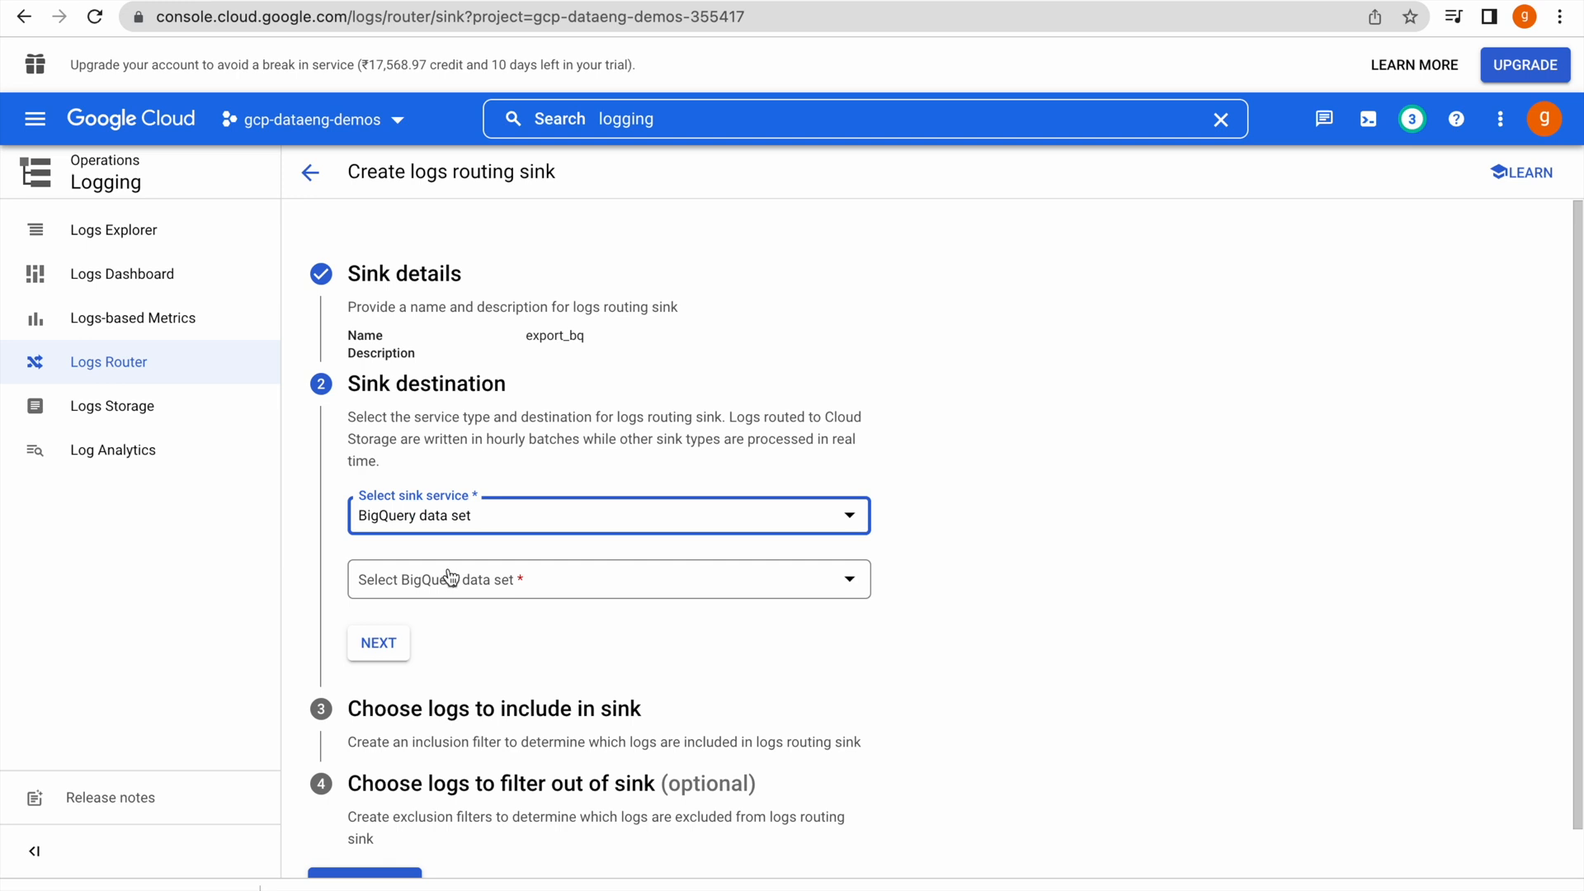
pyautogui.click(598, 589)
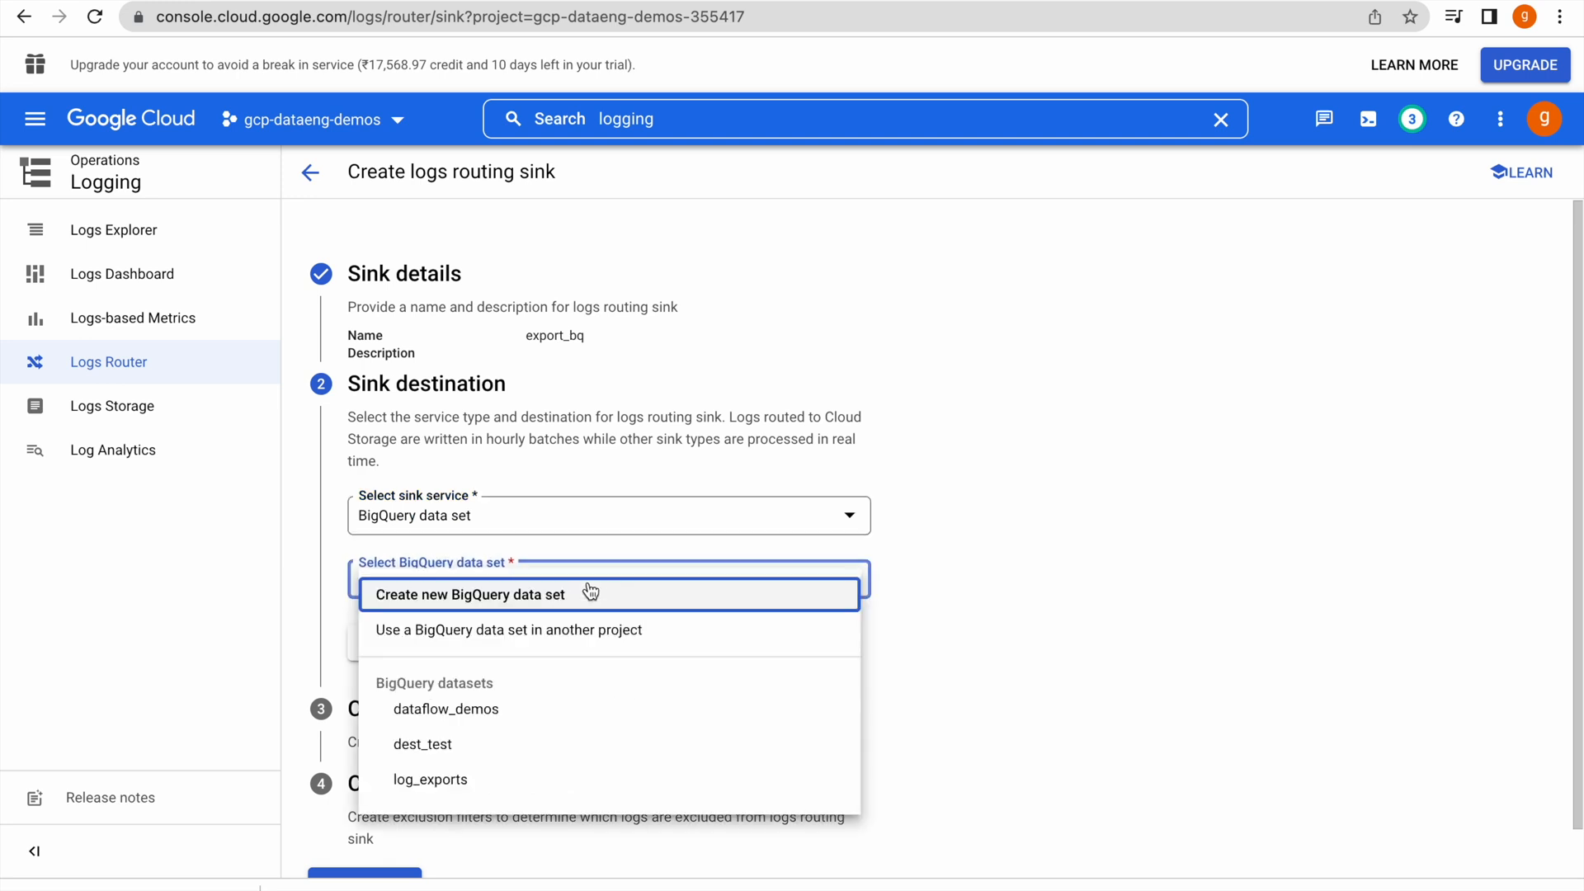
pyautogui.click(460, 780)
pyautogui.click(879, 671)
pyautogui.scroll(-2, 879, 671)
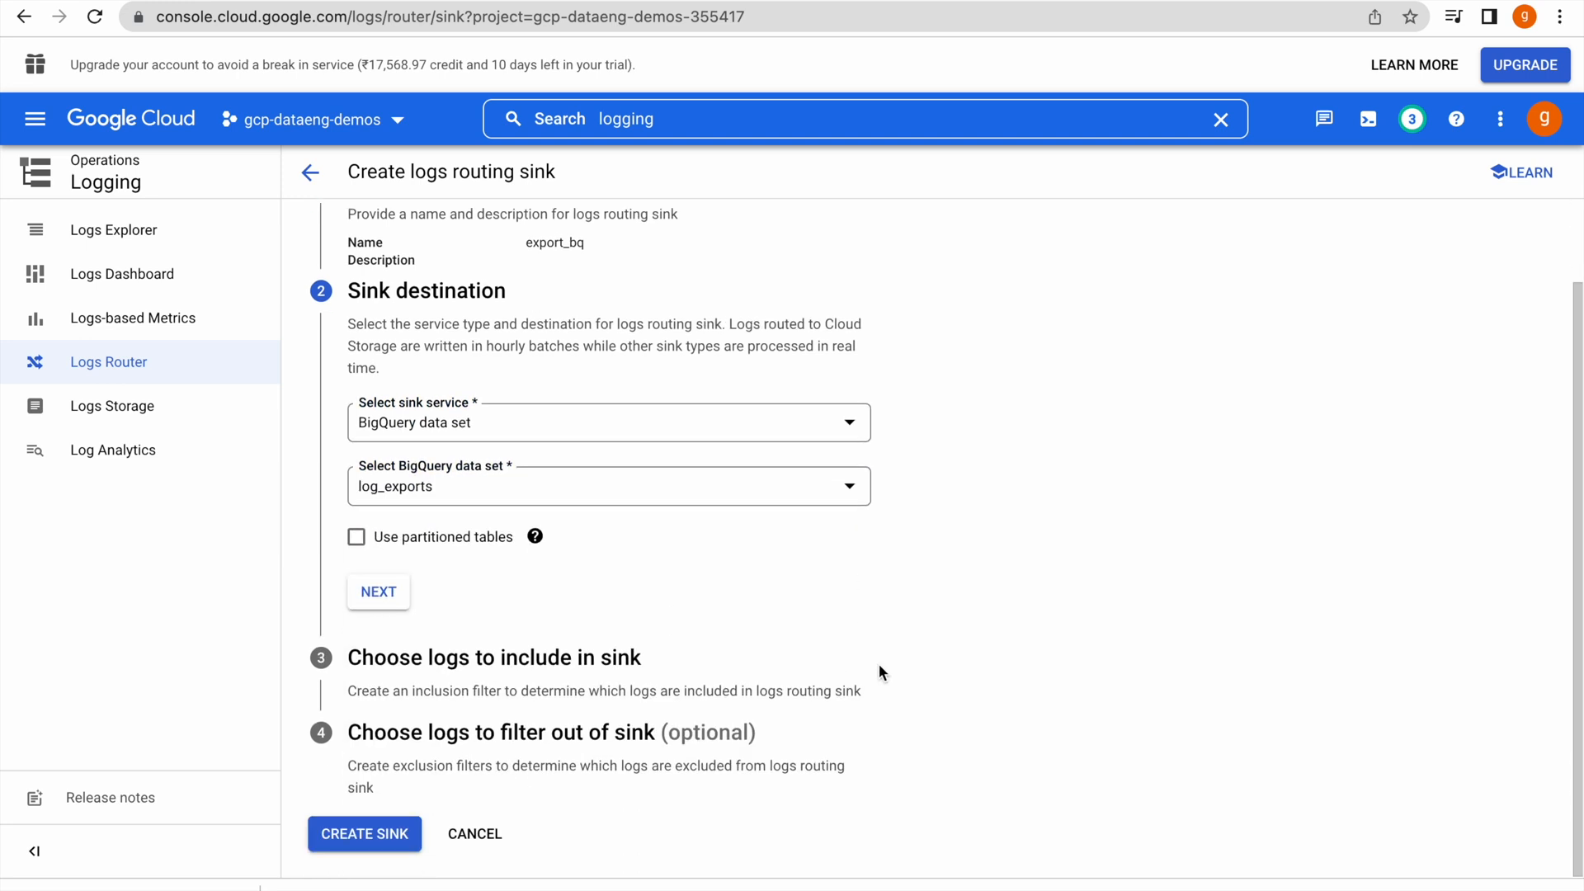
pyautogui.click(376, 841)
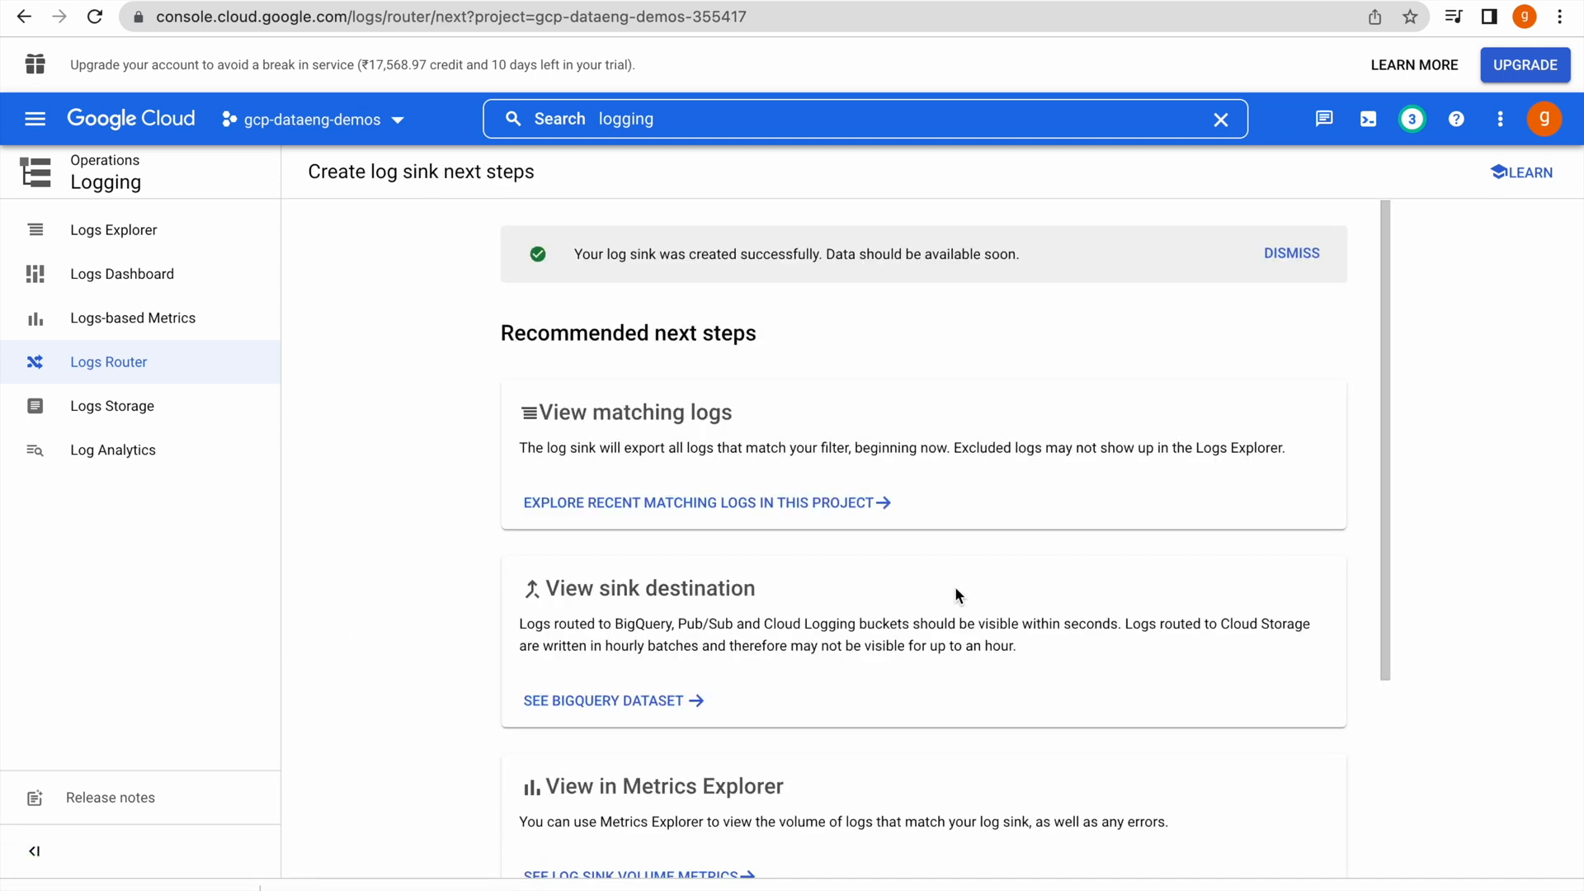
# View the details of the export_bq sink in the Logs Router and copy its writer identity
pyautogui.click(128, 369)
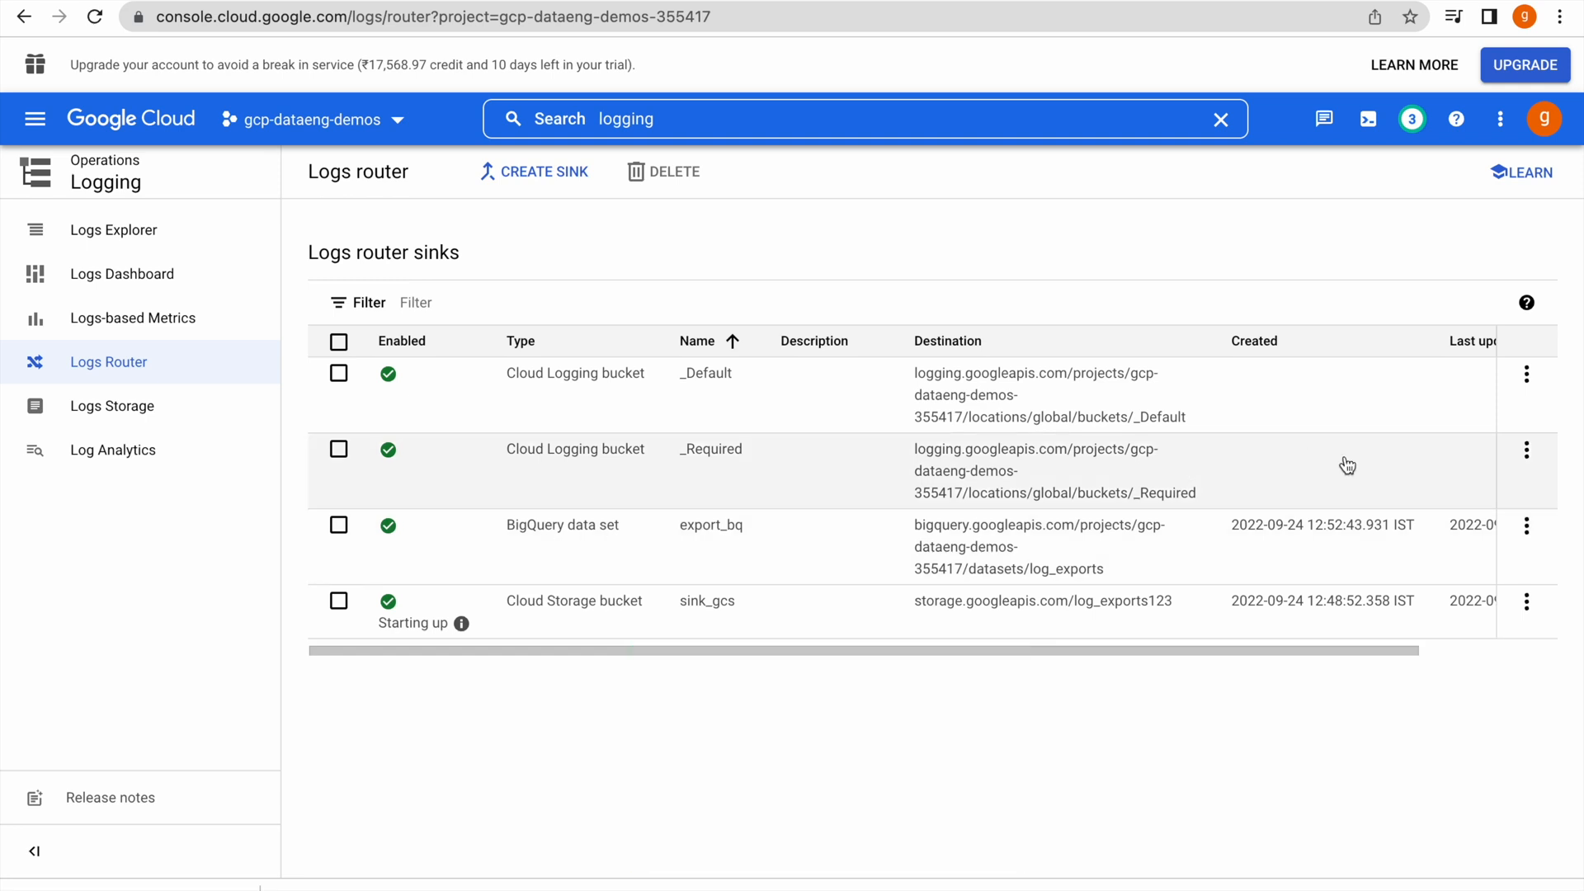
pyautogui.click(1526, 525)
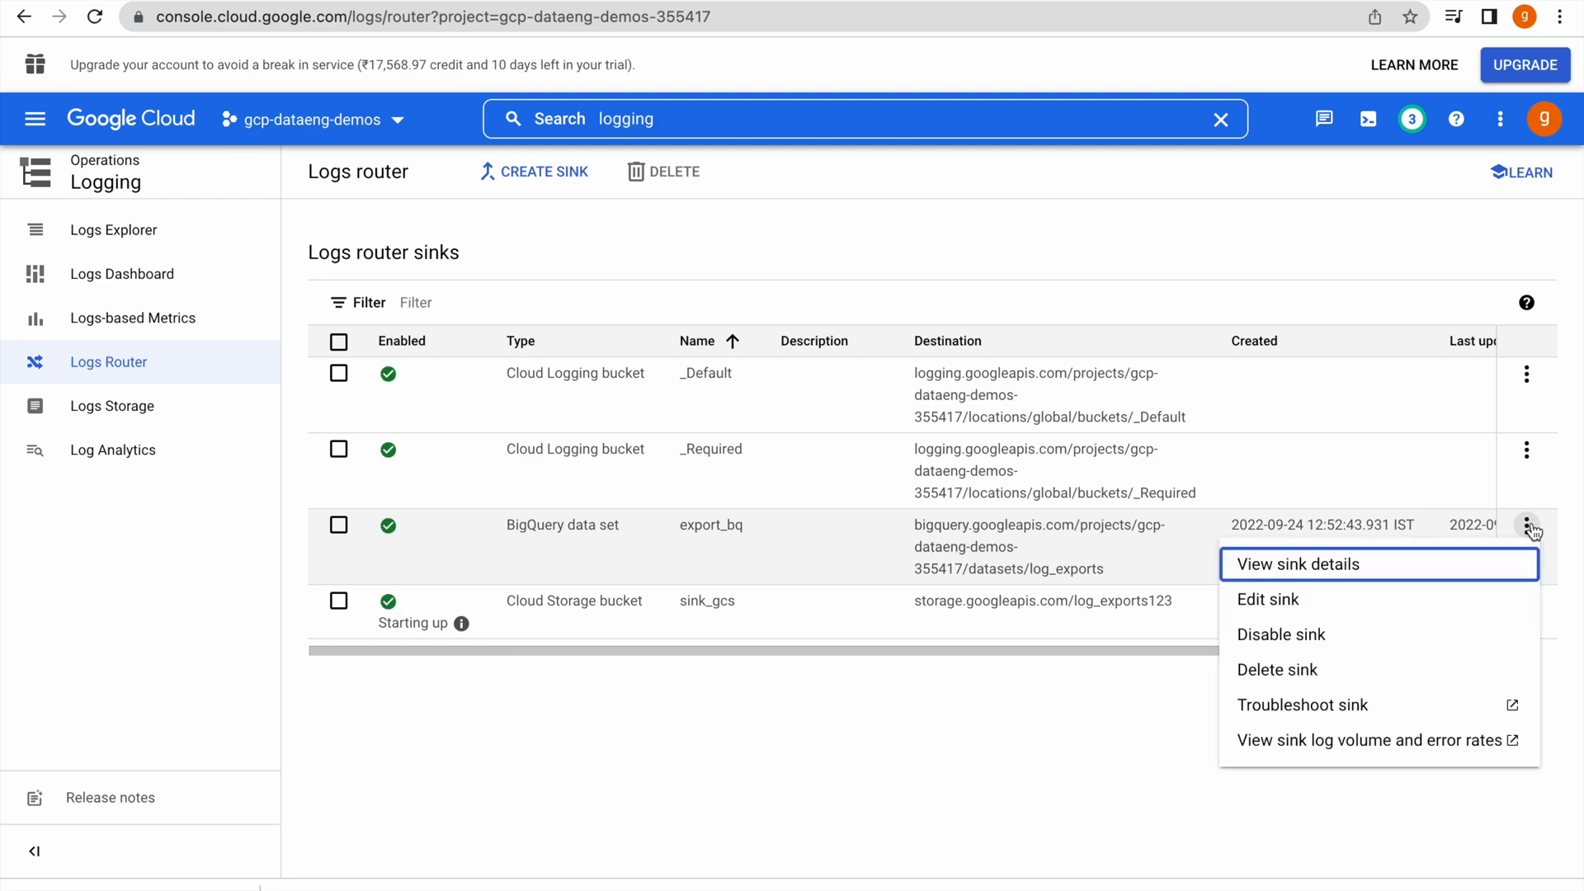
pyautogui.click(1320, 566)
pyautogui.click(1125, 461)
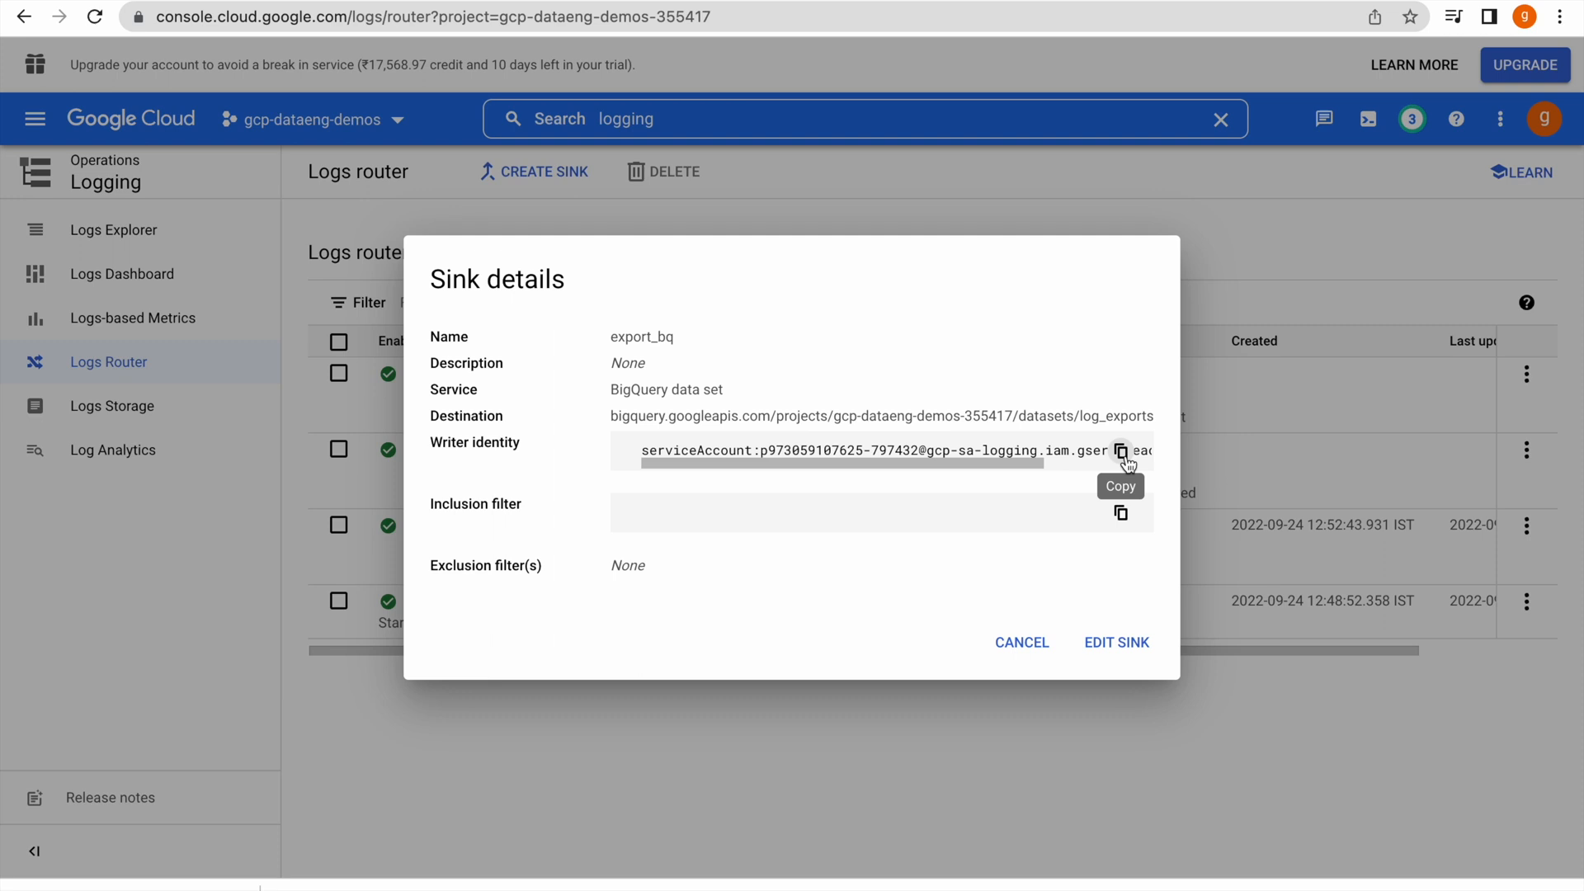
pyautogui.click(1121, 451)
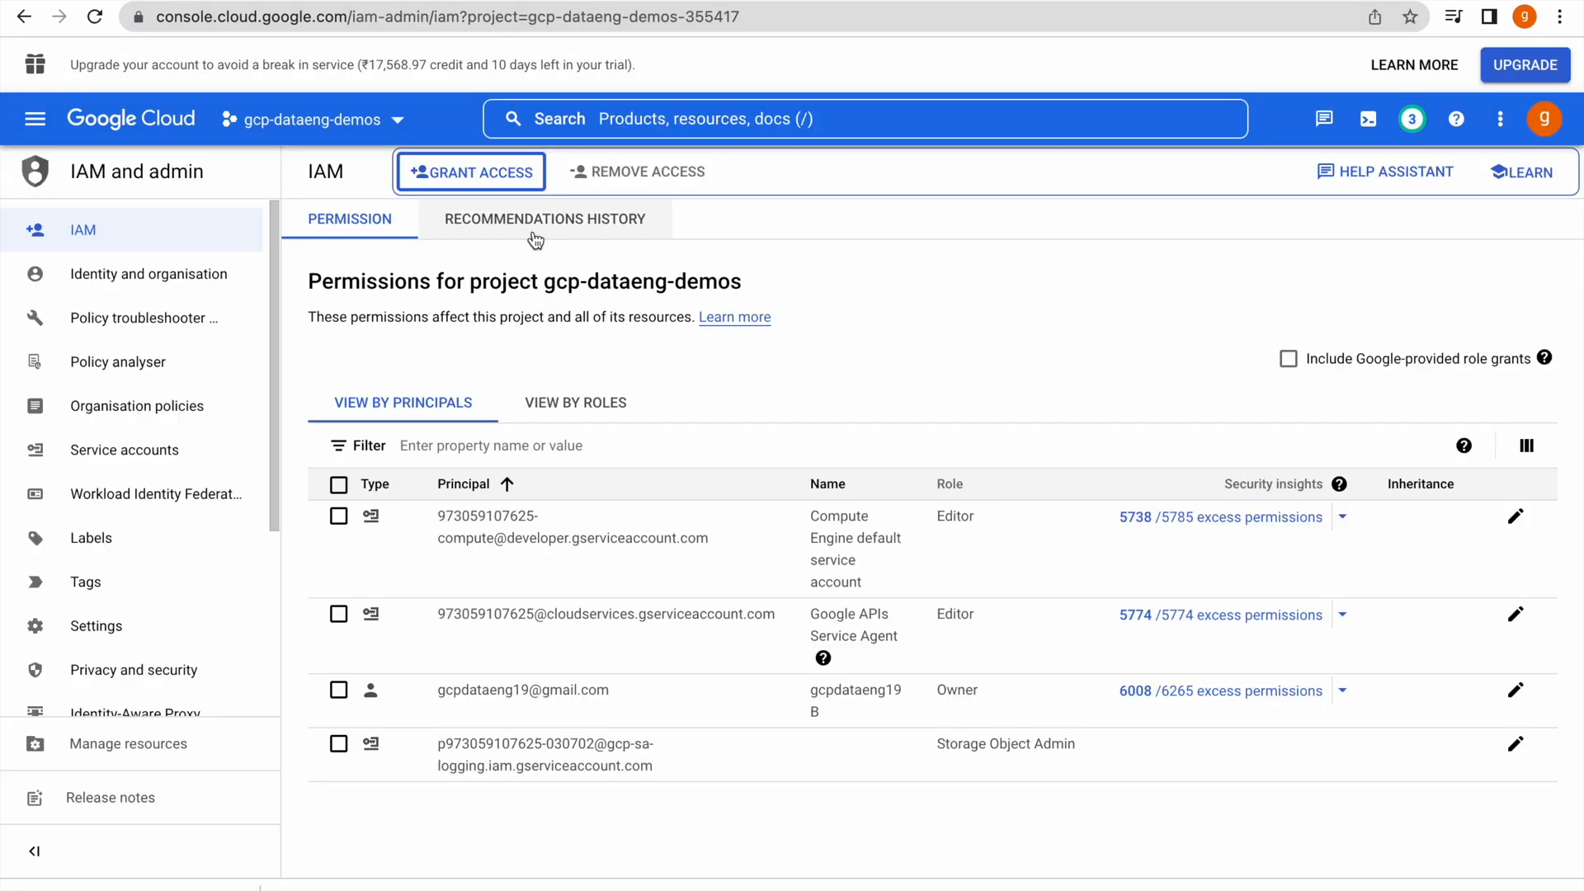
# Start an access grant in IAM with the copied writer identity as new principal, removing its serviceAccount: prefix
pyautogui.click(469, 174)
pyautogui.click(831, 425)
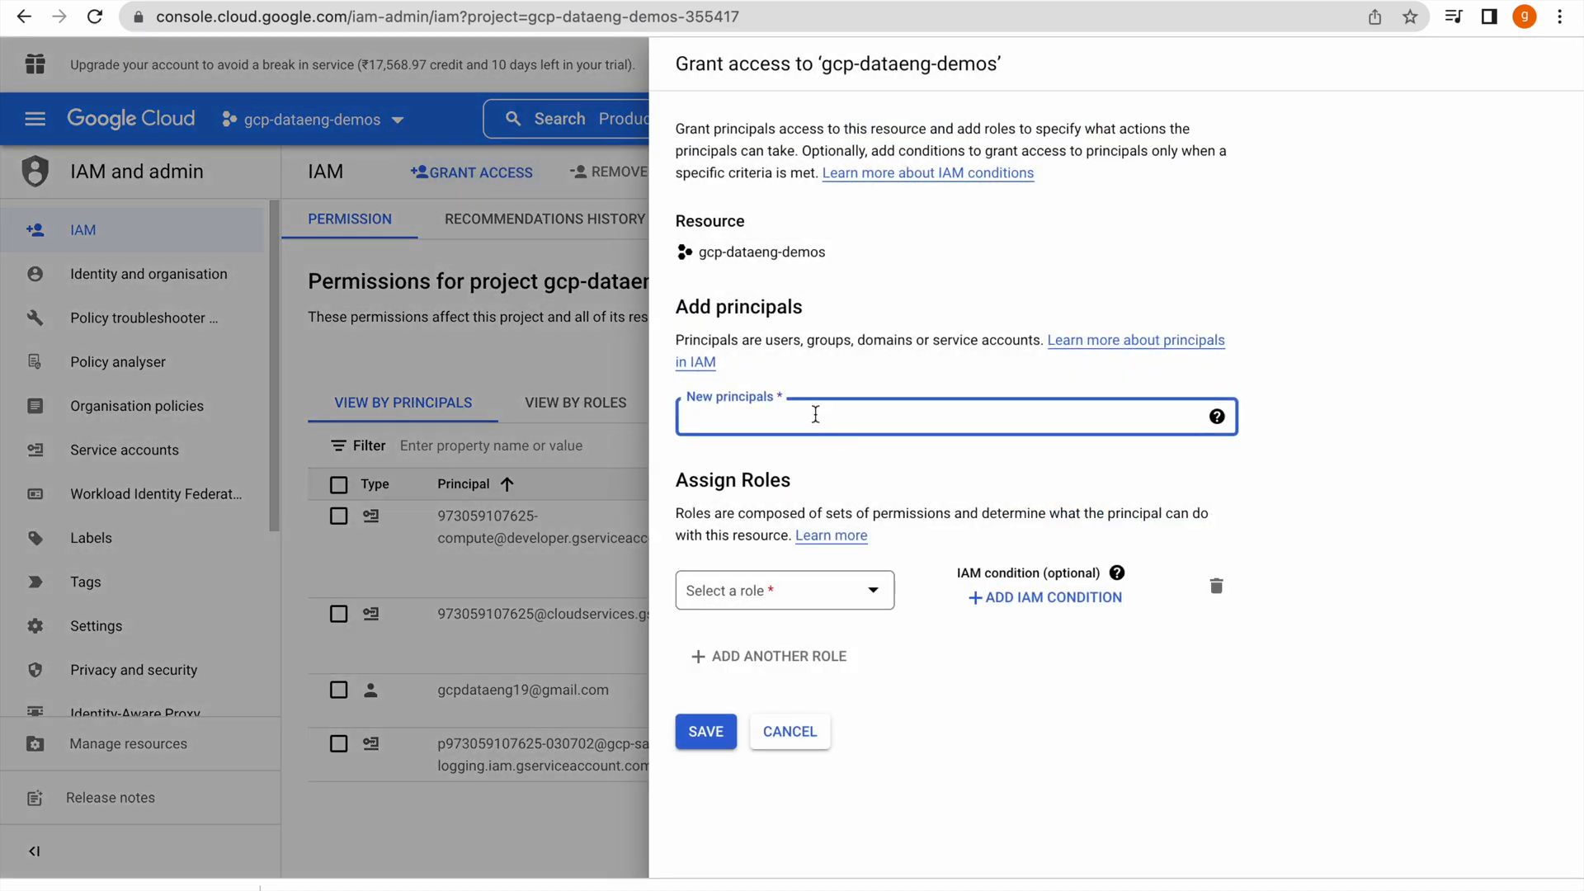
pyautogui.hotkey('ctrl', 'v')
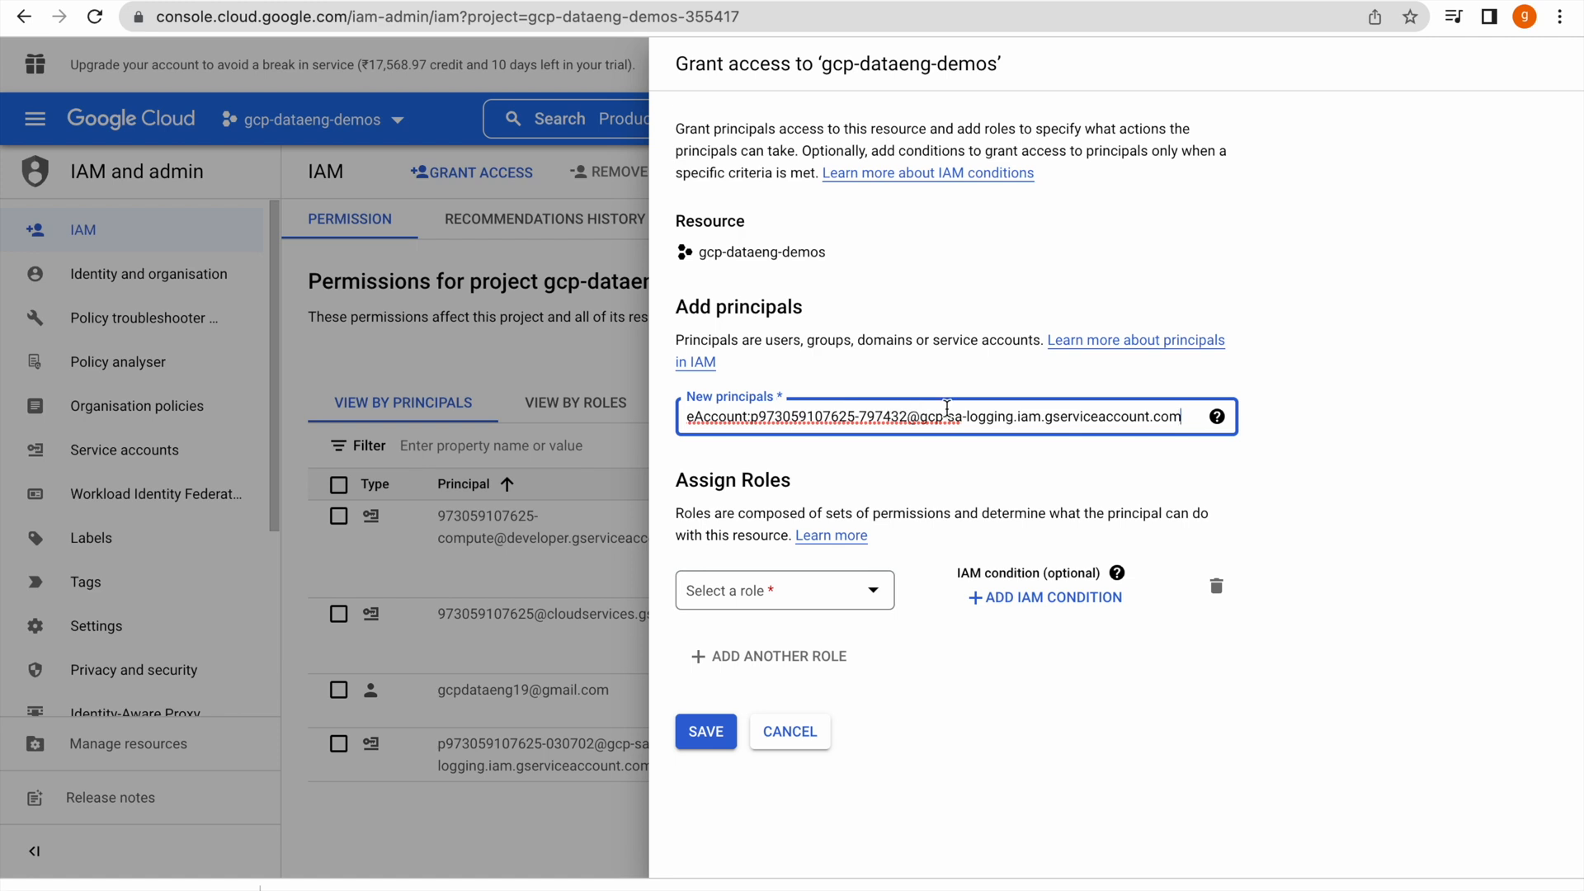
pyautogui.click(751, 416)
pyautogui.press('BackSpace')
pyautogui.press('BackSpace')
pyautogui.press('BackSpace')
pyautogui.press('BackSpace')
pyautogui.press('BackSpace')
pyautogui.press('BackSpace')
pyautogui.press('BackSpace')
pyautogui.press('BackSpace')
pyautogui.press('BackSpace')
pyautogui.press('BackSpace')
pyautogui.press('BackSpace')
pyautogui.press('BackSpace')
pyautogui.press('BackSpace')
pyautogui.press('BackSpace')
pyautogui.press('BackSpace')
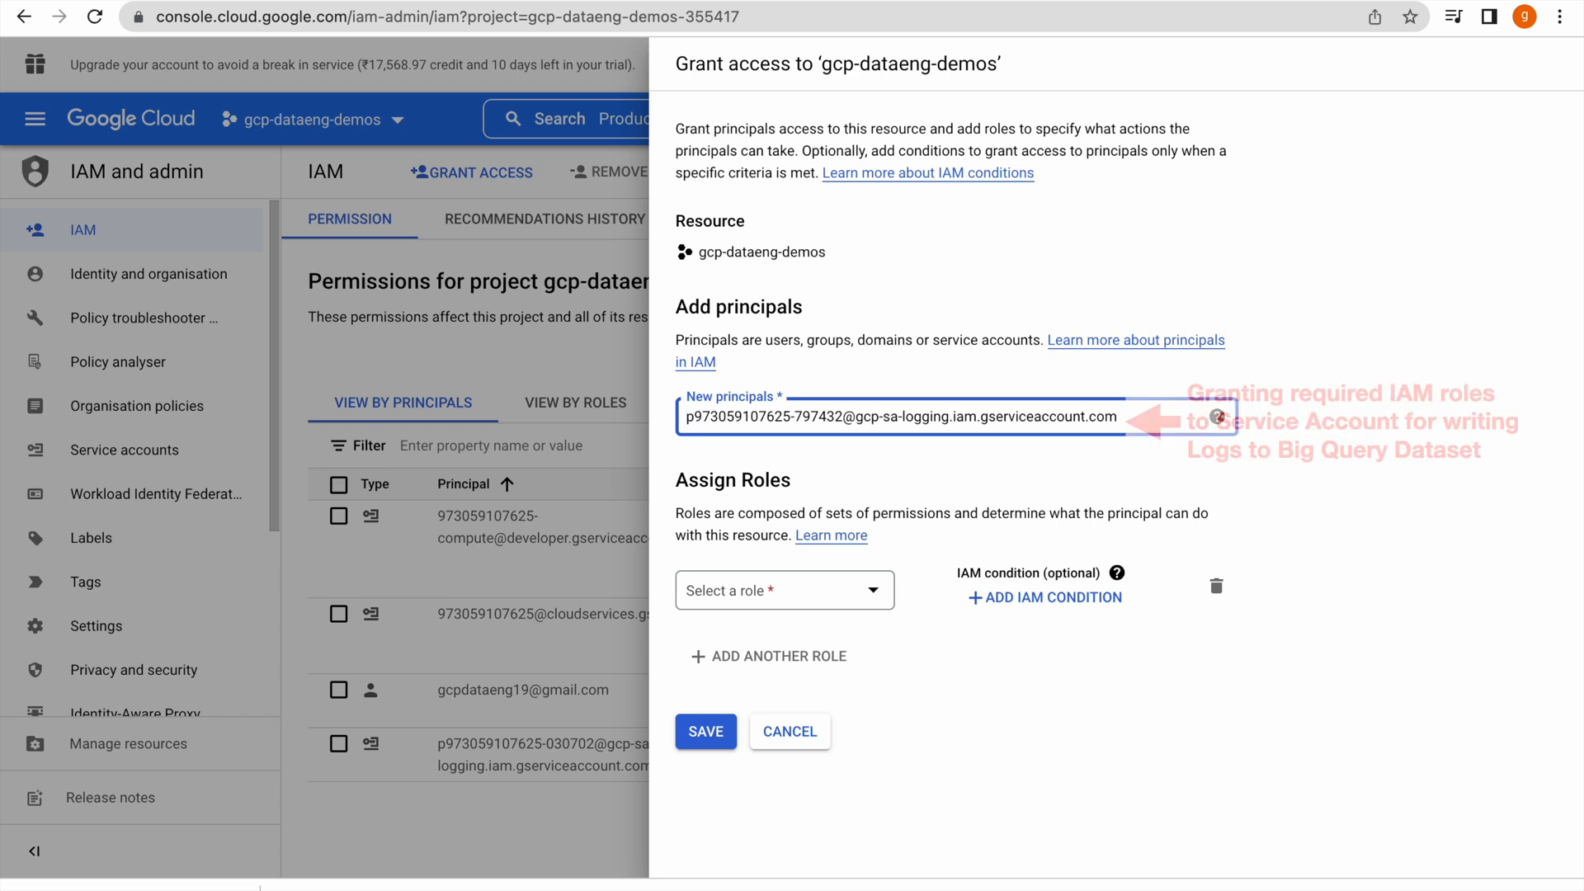
# Assign the BigQuery Data Editor role to the new principal and save the access grant
pyautogui.click(796, 591)
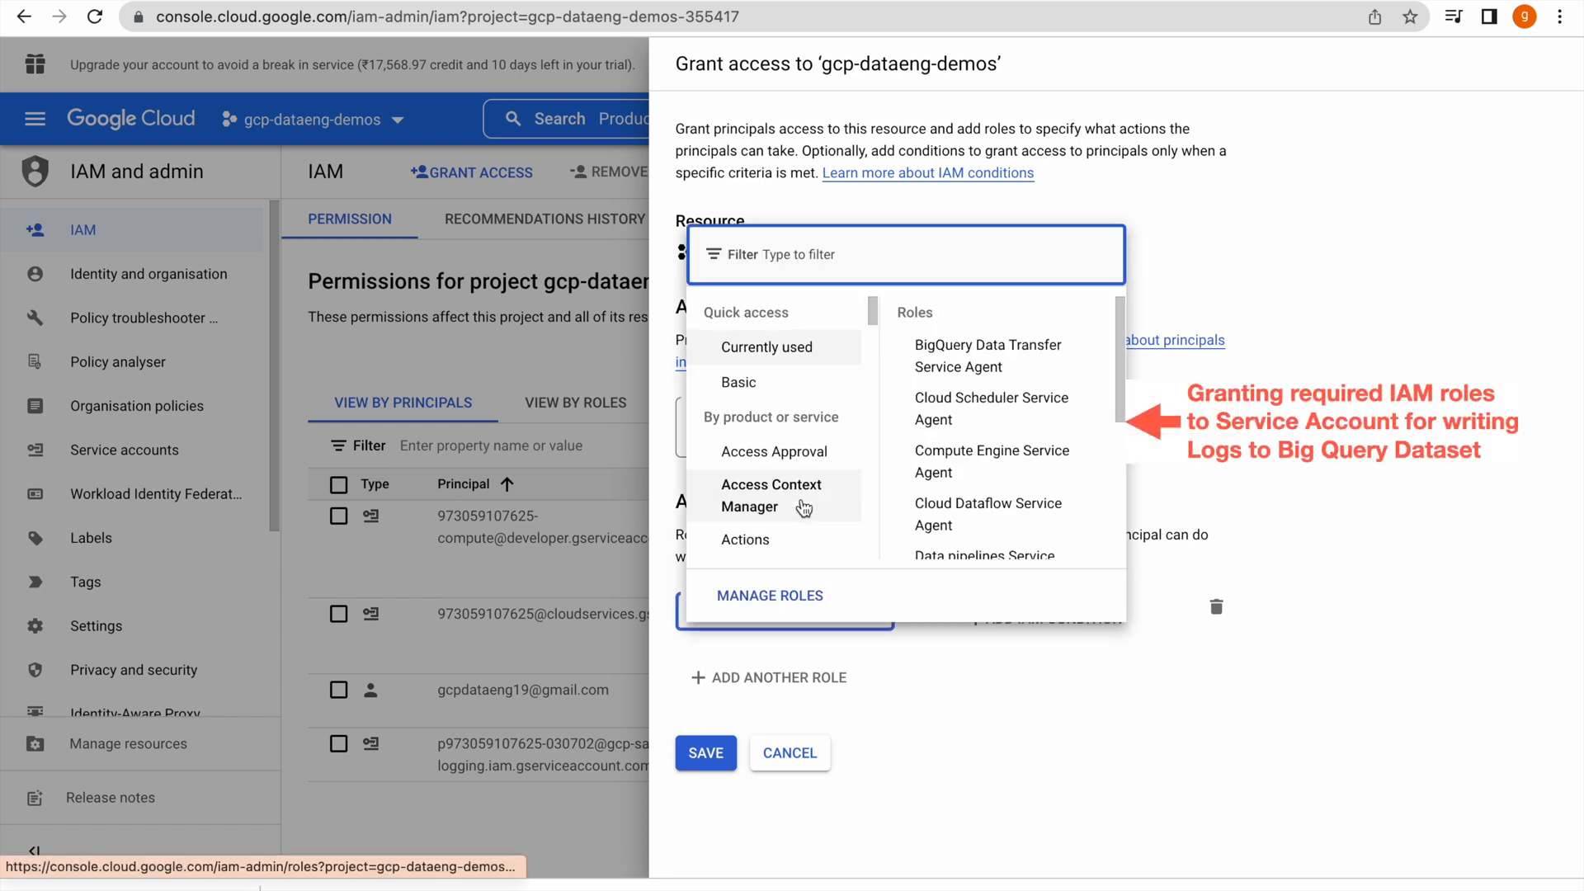
pyautogui.click(789, 454)
pyautogui.scroll(-10, 789, 462)
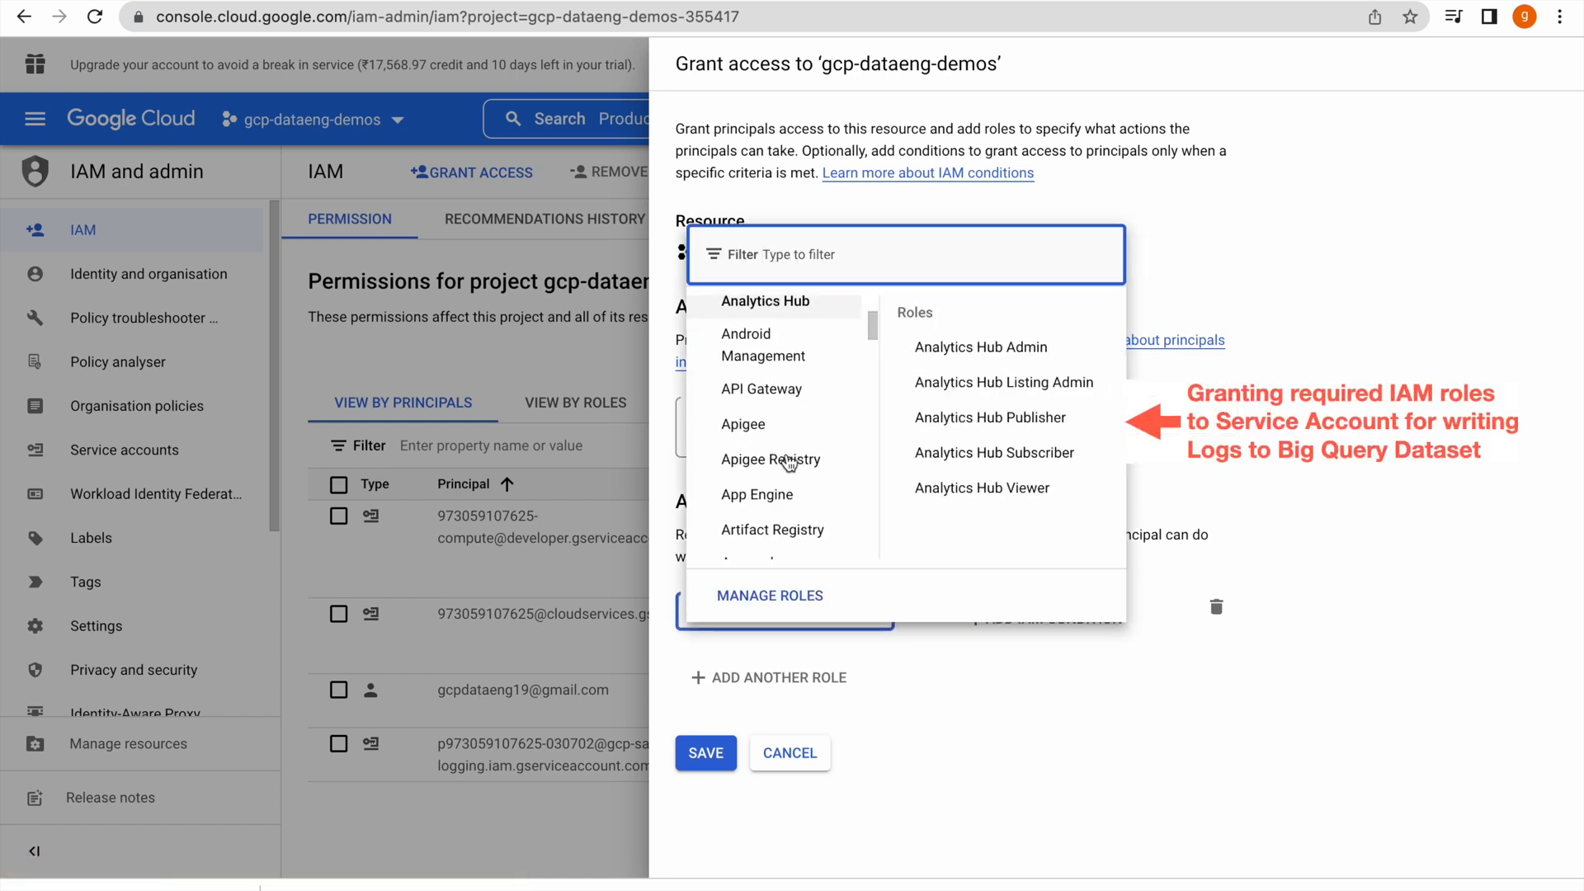
pyautogui.click(750, 491)
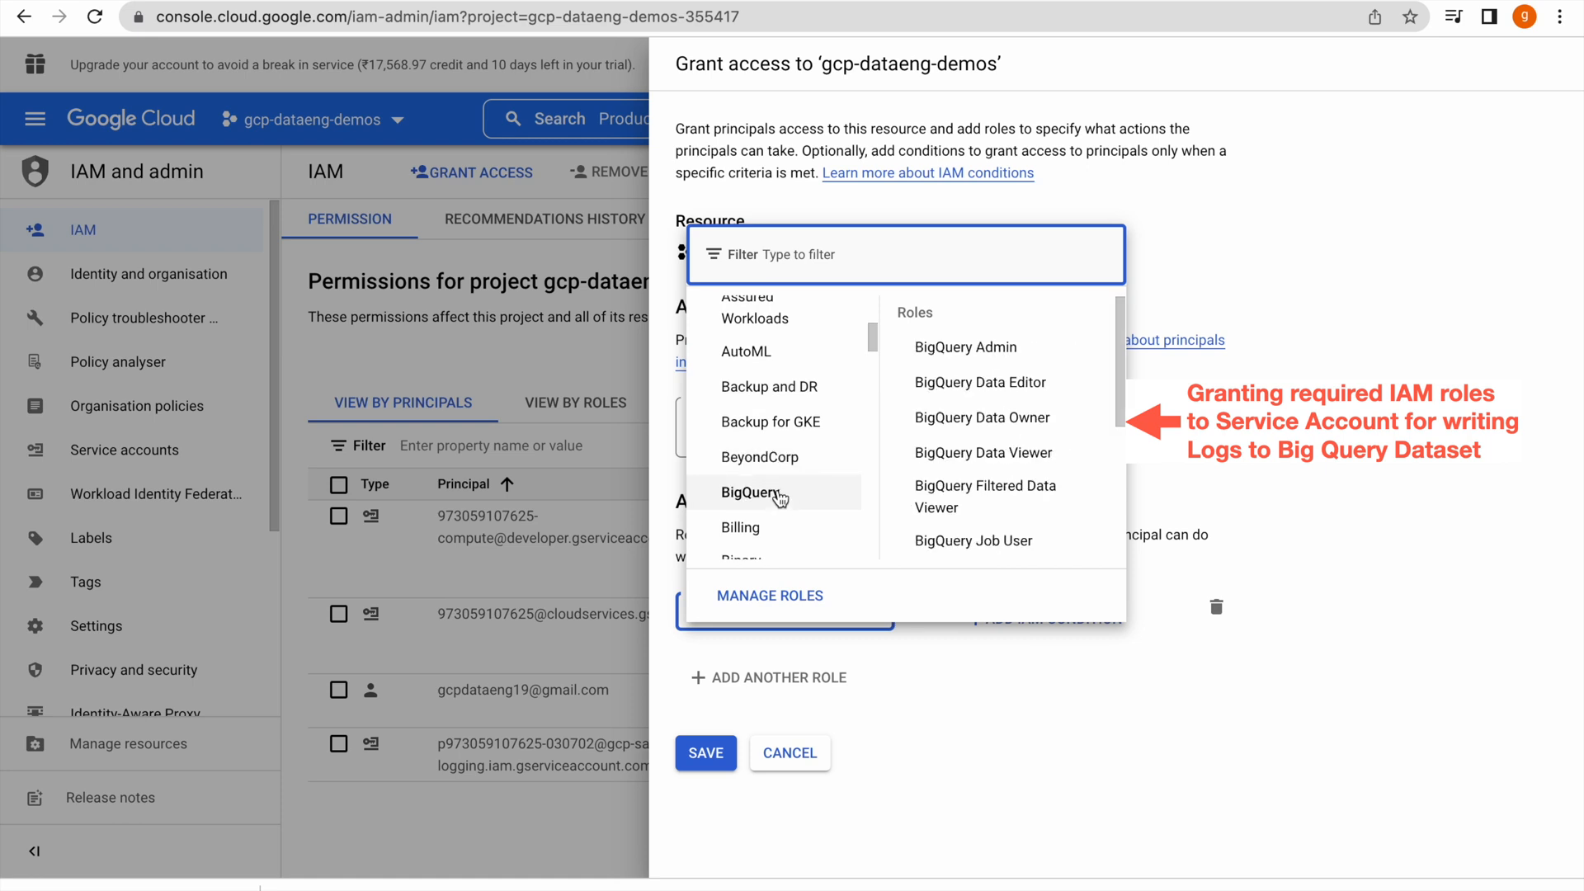
pyautogui.click(1046, 384)
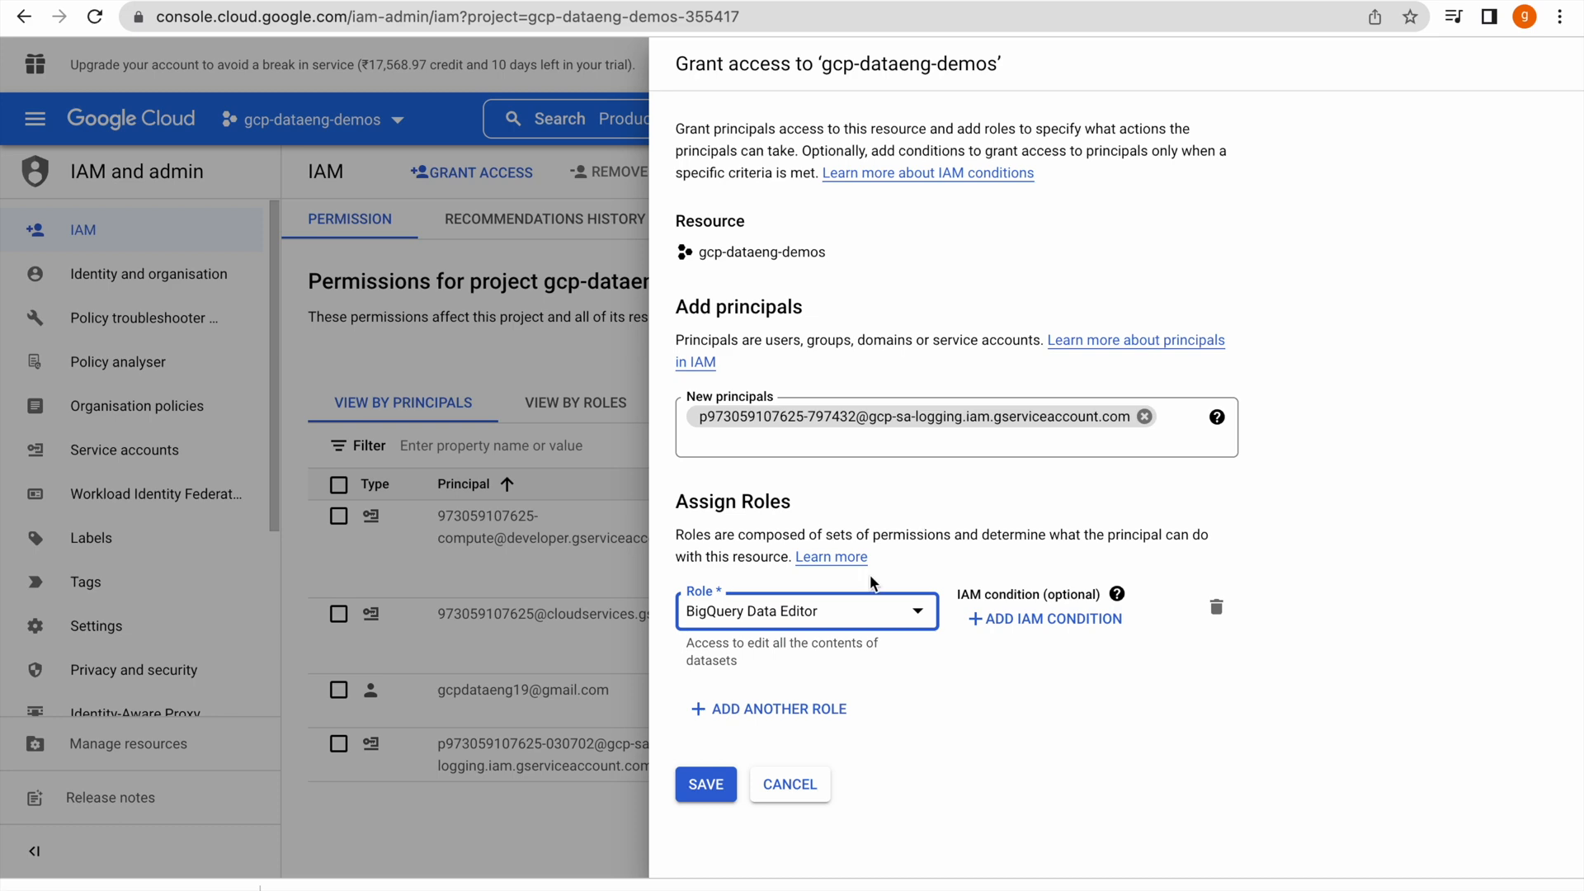
pyautogui.click(708, 785)
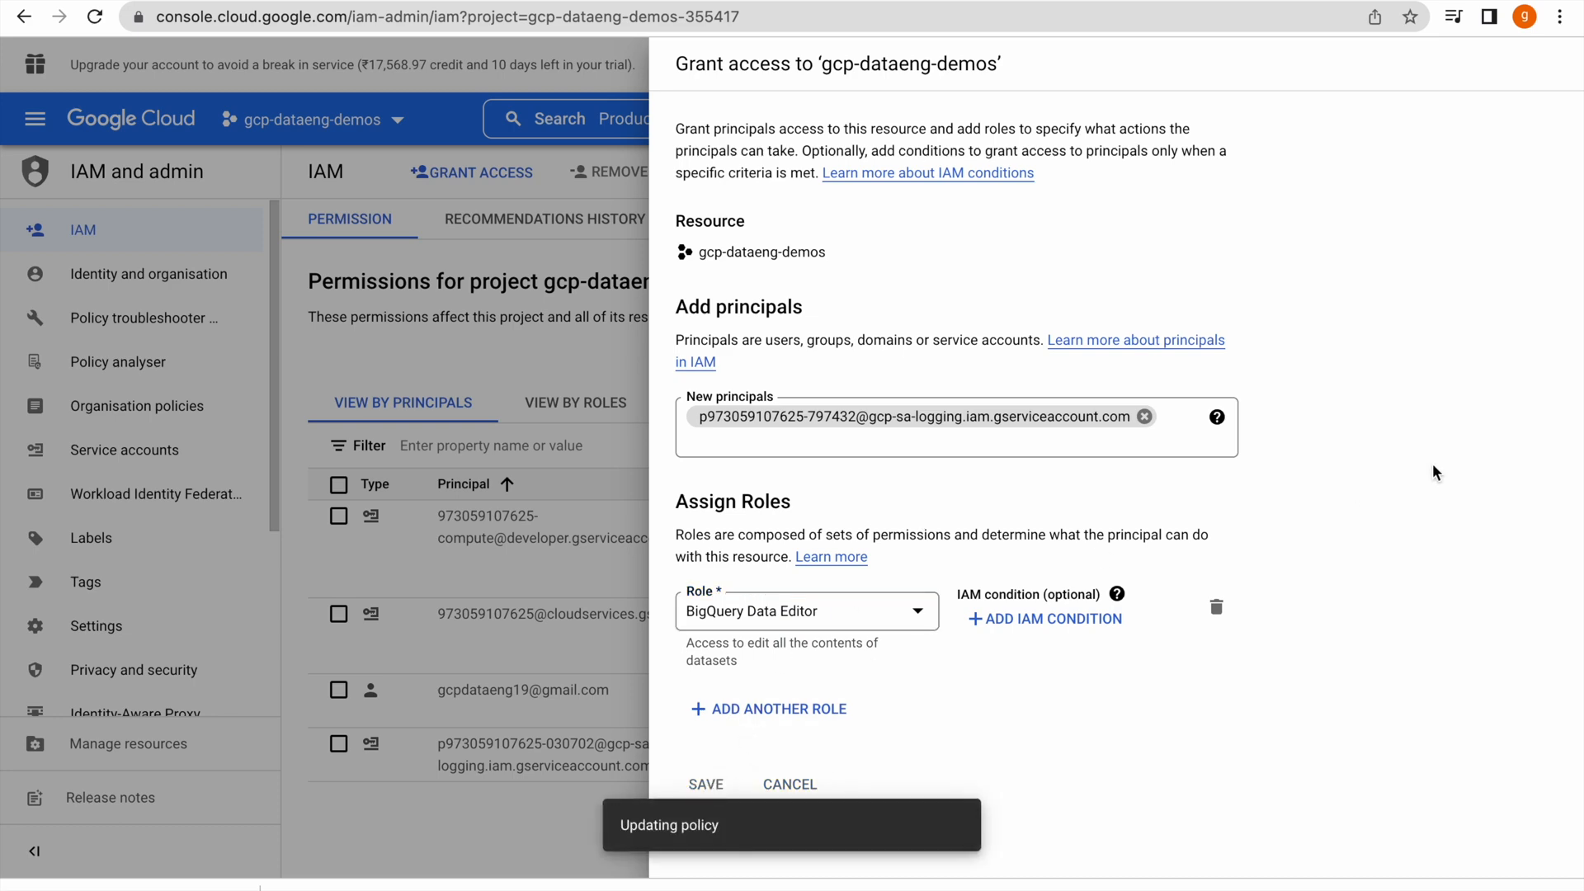
pyautogui.scroll(-1, 1230, 766)
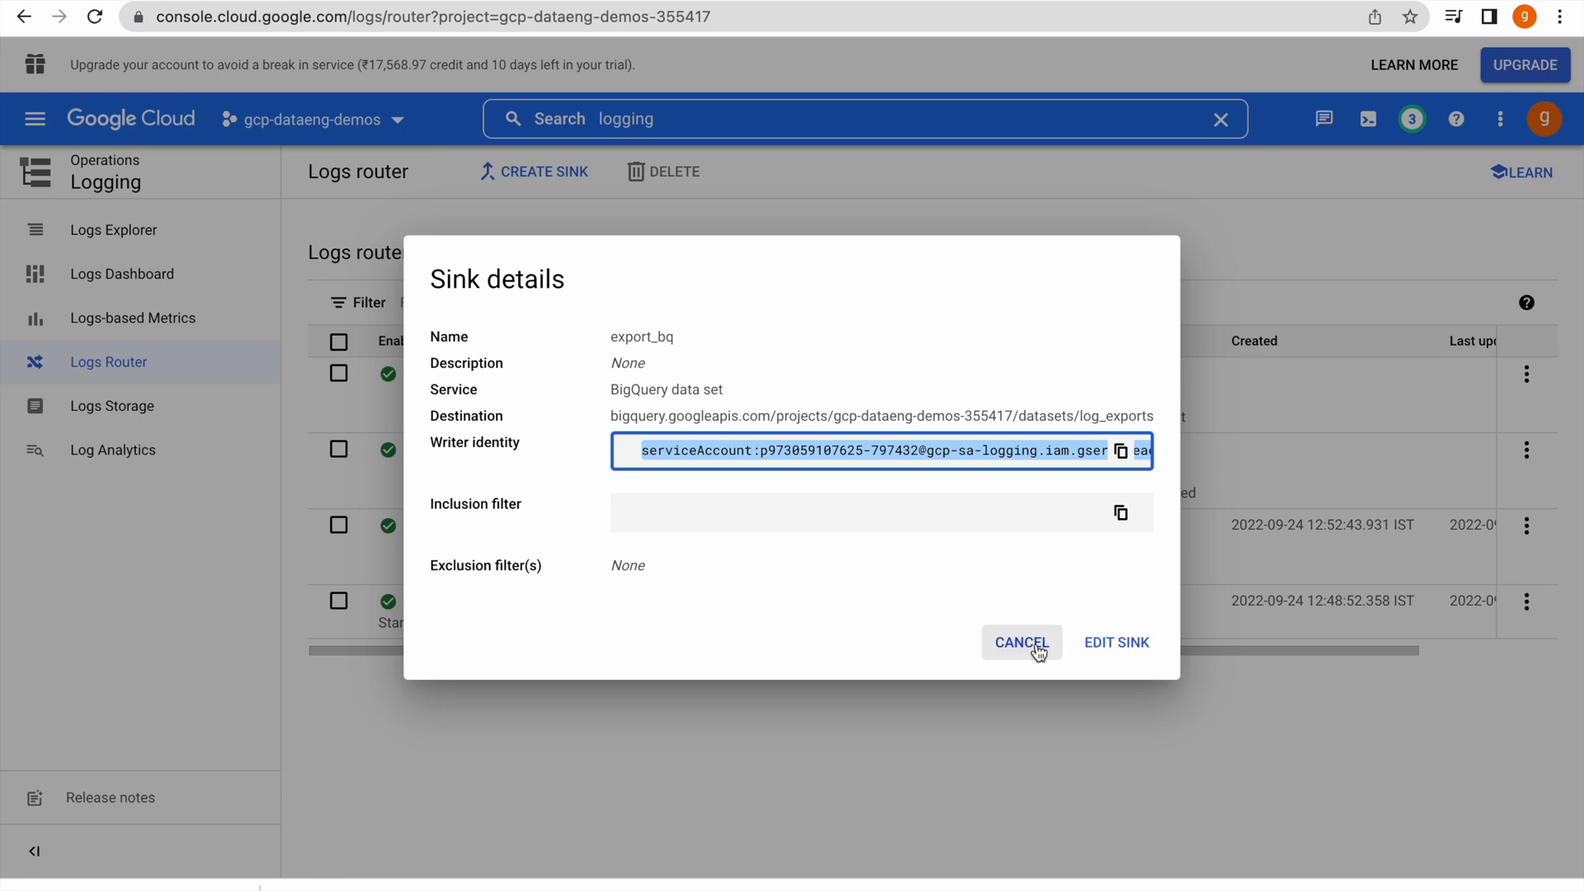
# Close the sink details, then expand the dest_test data set in BigQuery and widen the Explorer to show full table names
pyautogui.click(1038, 647)
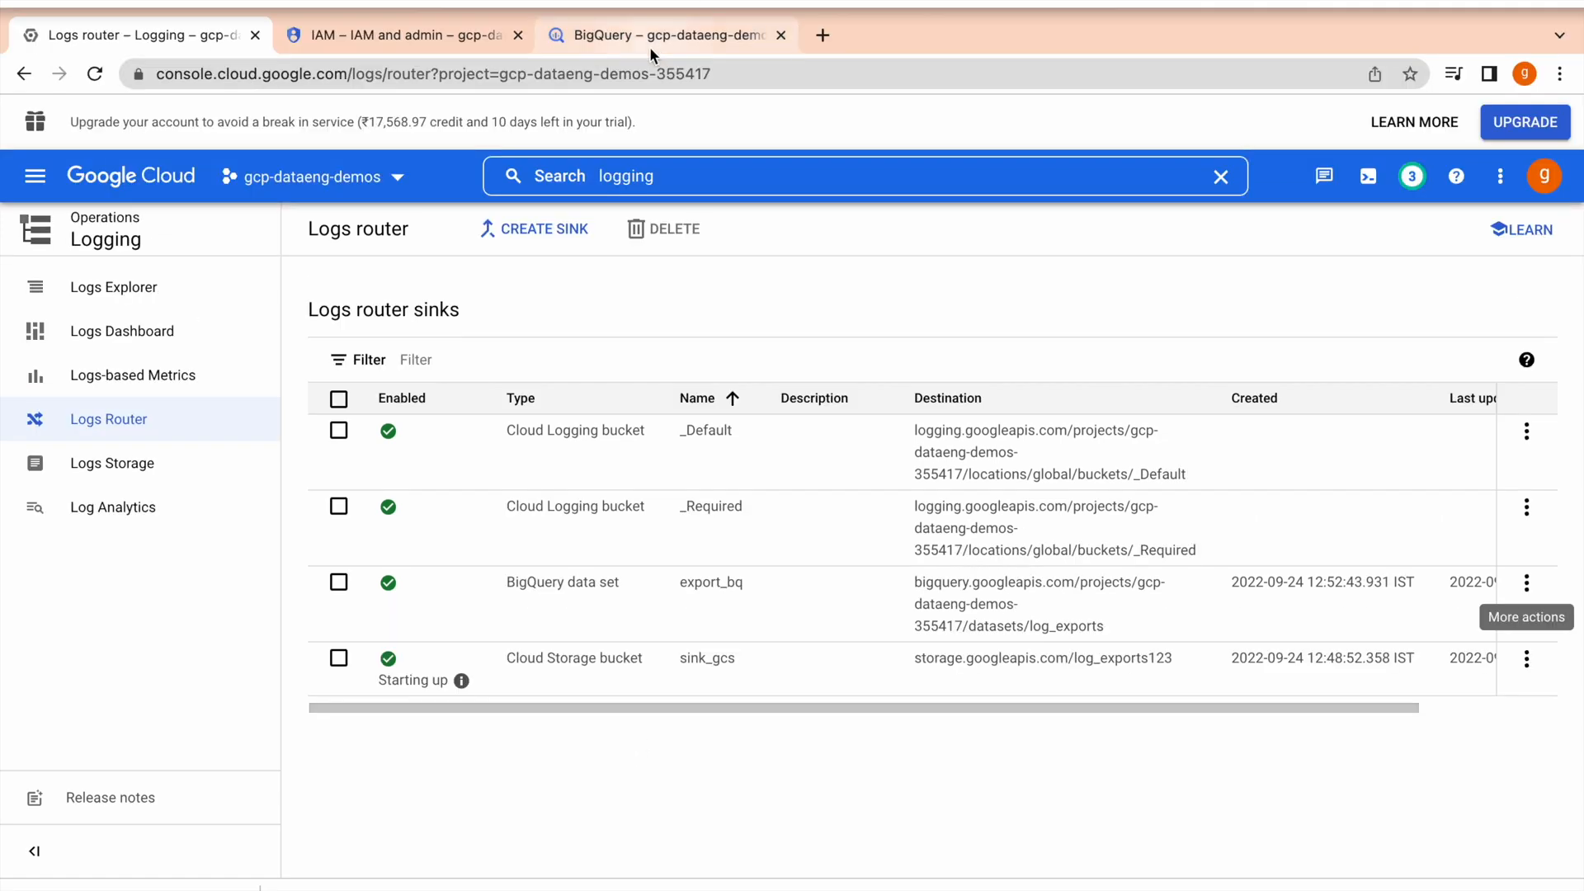
pyautogui.click(651, 45)
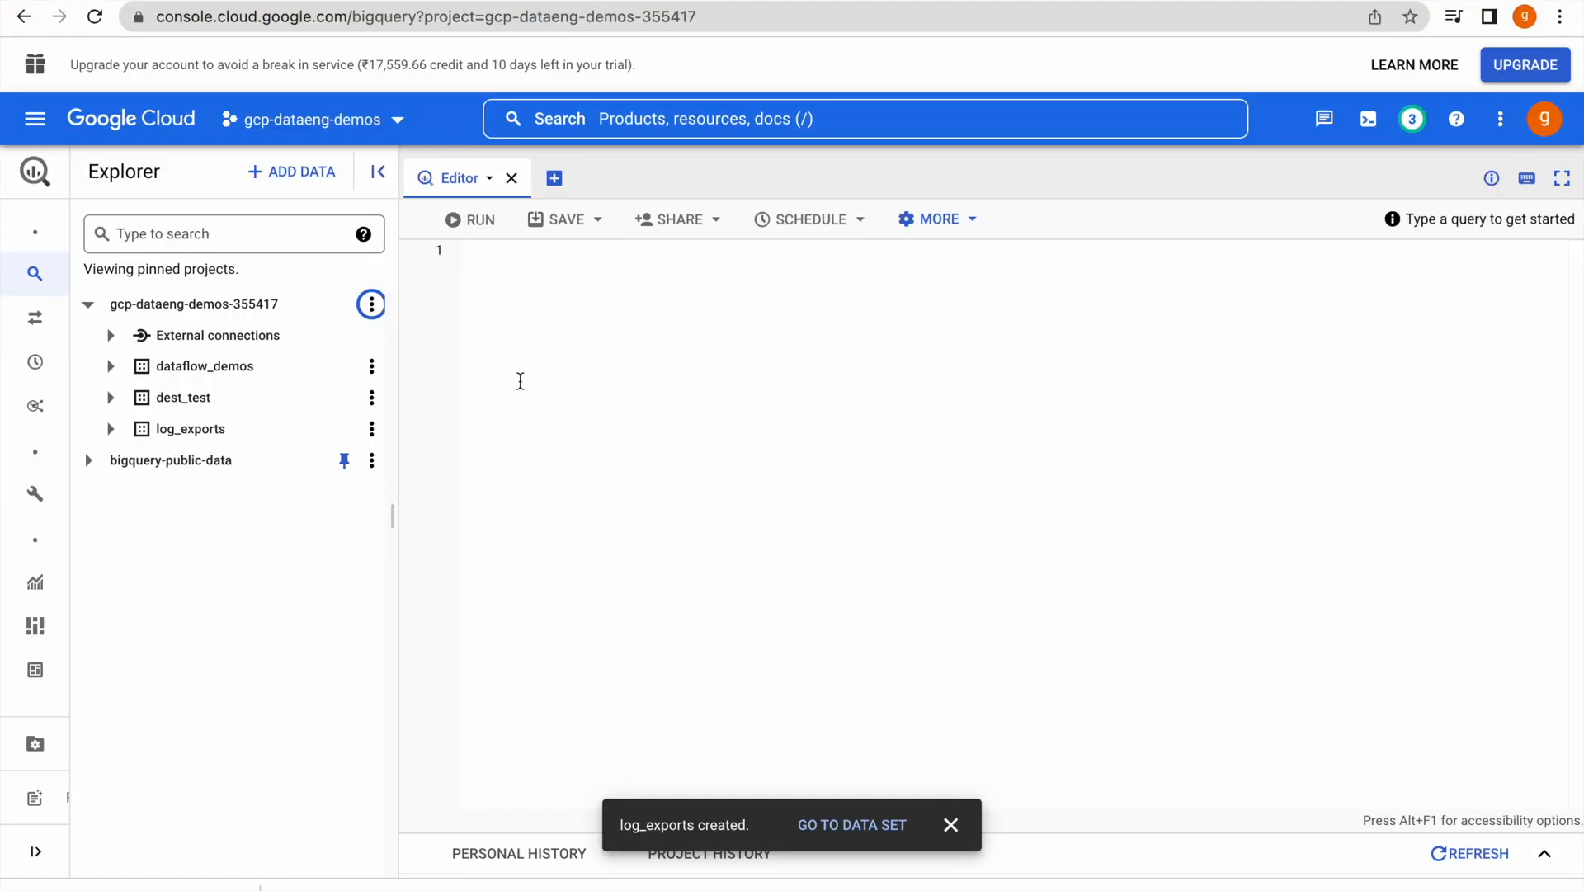
pyautogui.click(110, 397)
pyautogui.moveTo(400, 451); pyautogui.dragTo(431, 447)
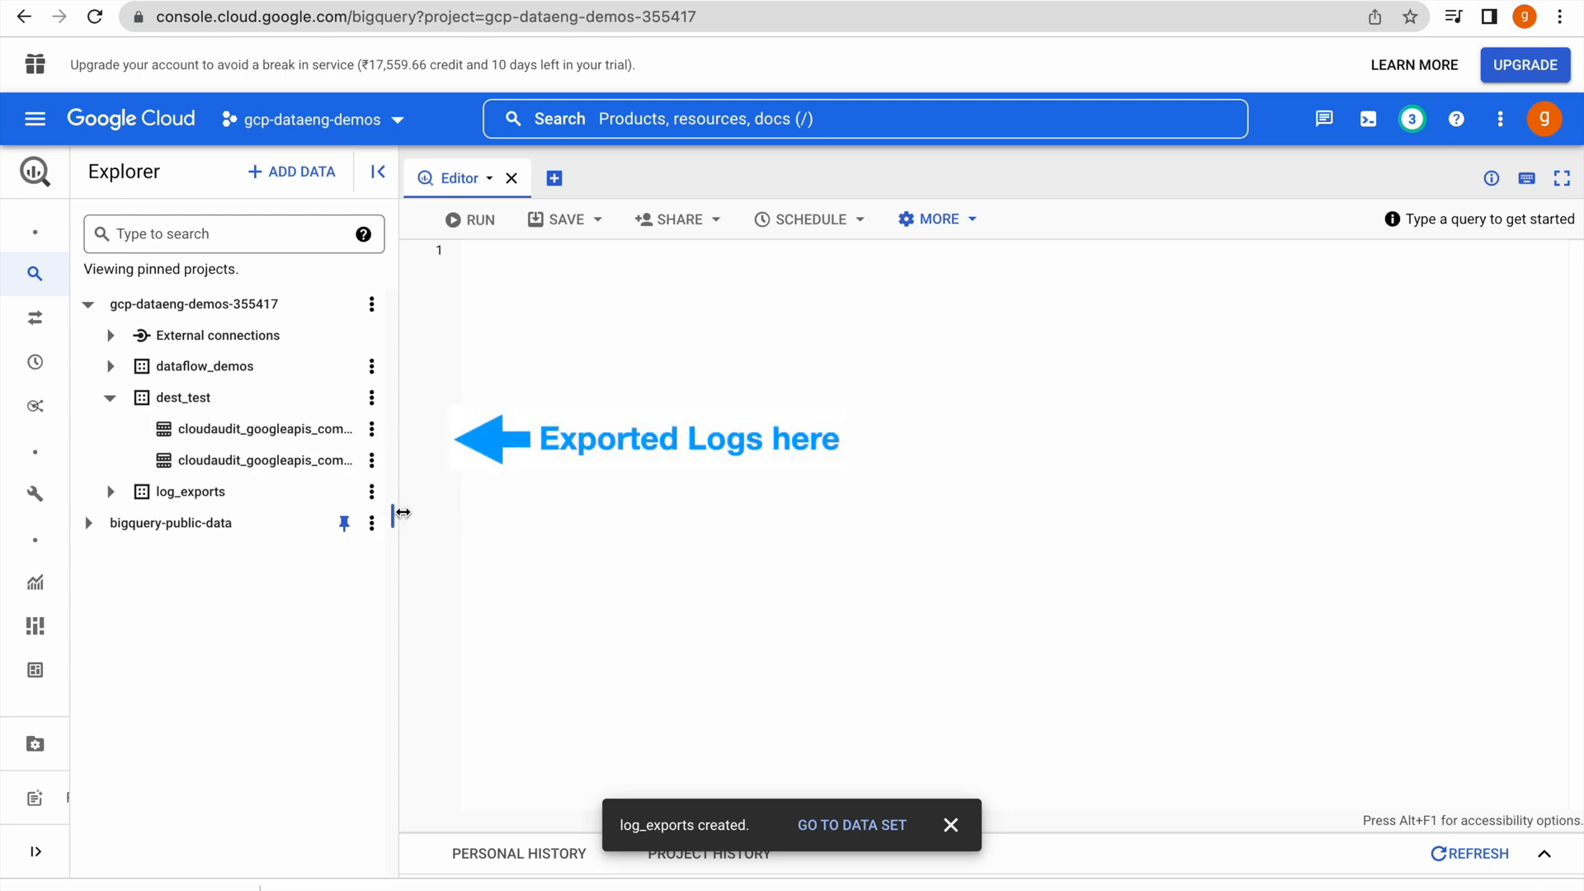
pyautogui.moveTo(399, 516); pyautogui.dragTo(577, 527)
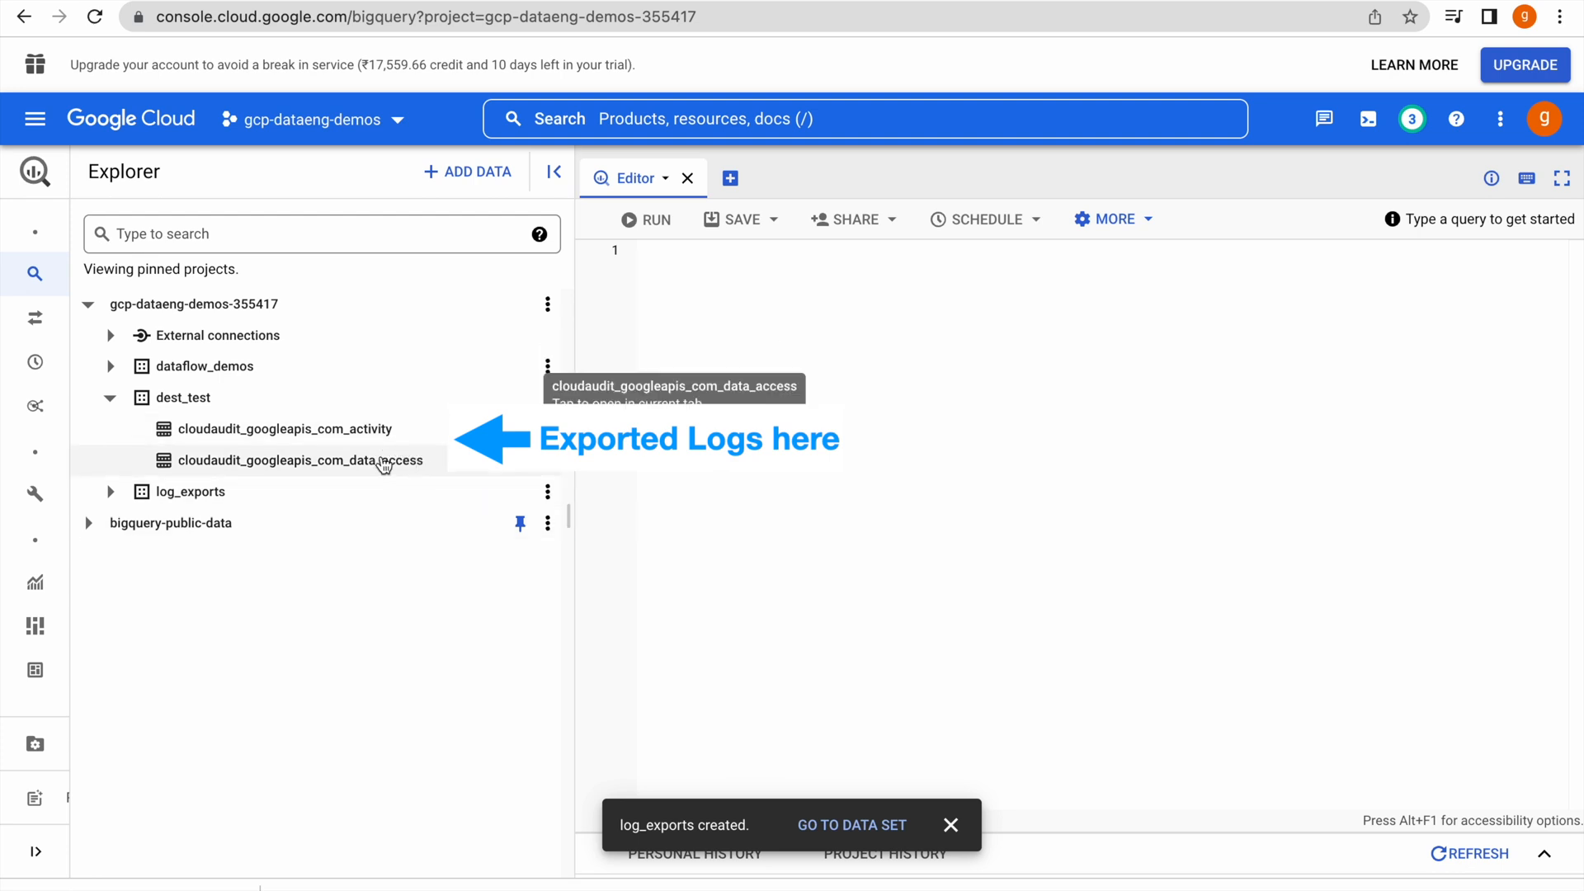
# Open the cloudaudit_googleapis_com_data_access table and review its schema, preview and details
pyautogui.click(386, 467)
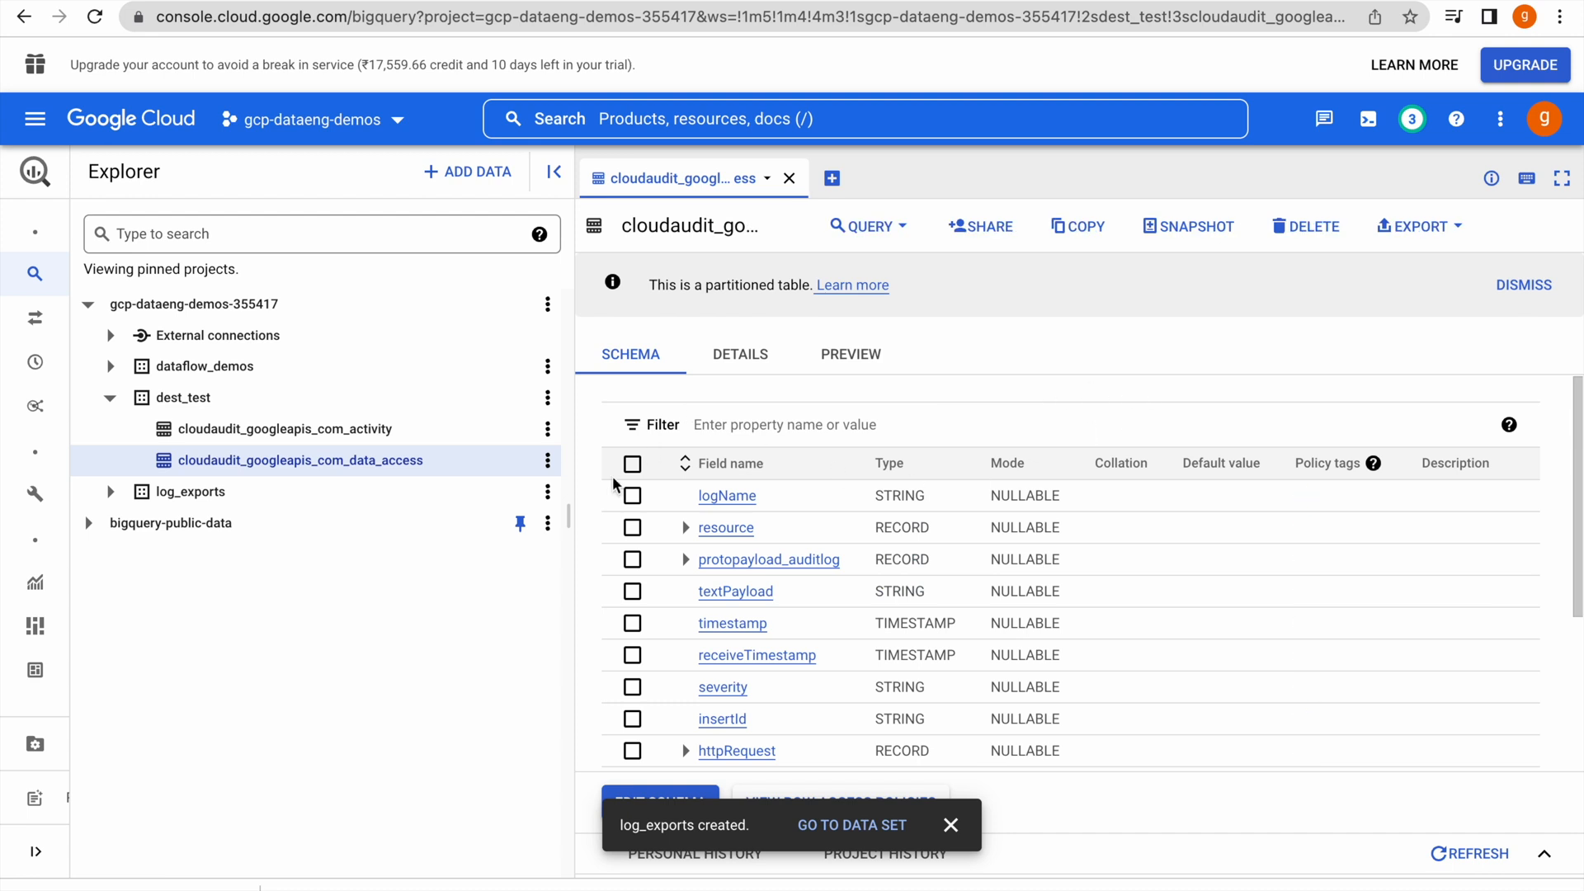
pyautogui.moveTo(564, 517); pyautogui.dragTo(455, 502)
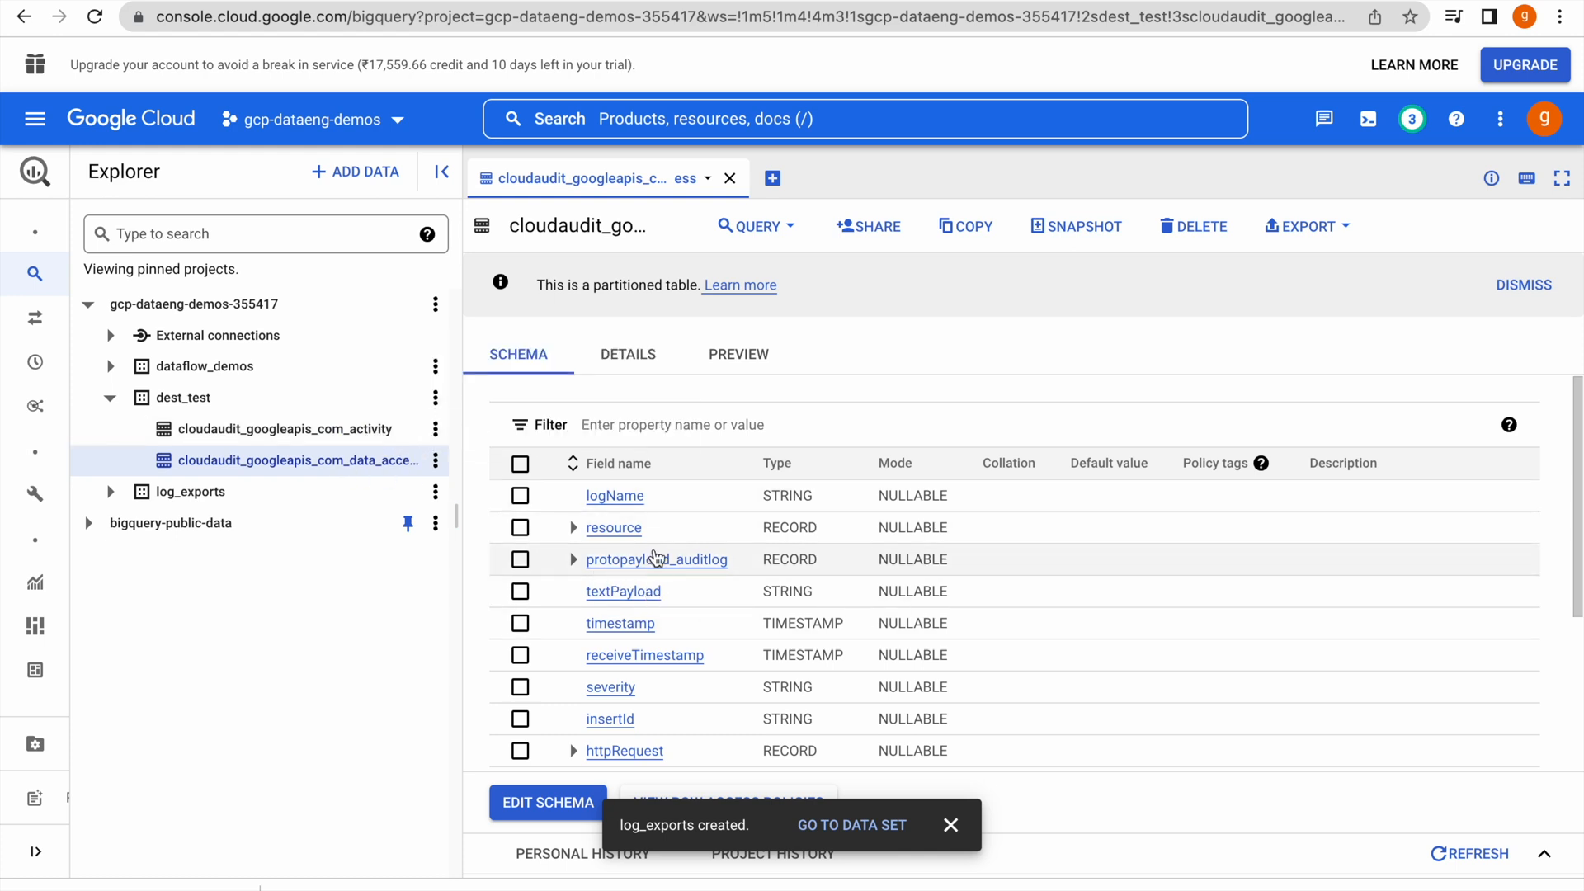
pyautogui.click(739, 357)
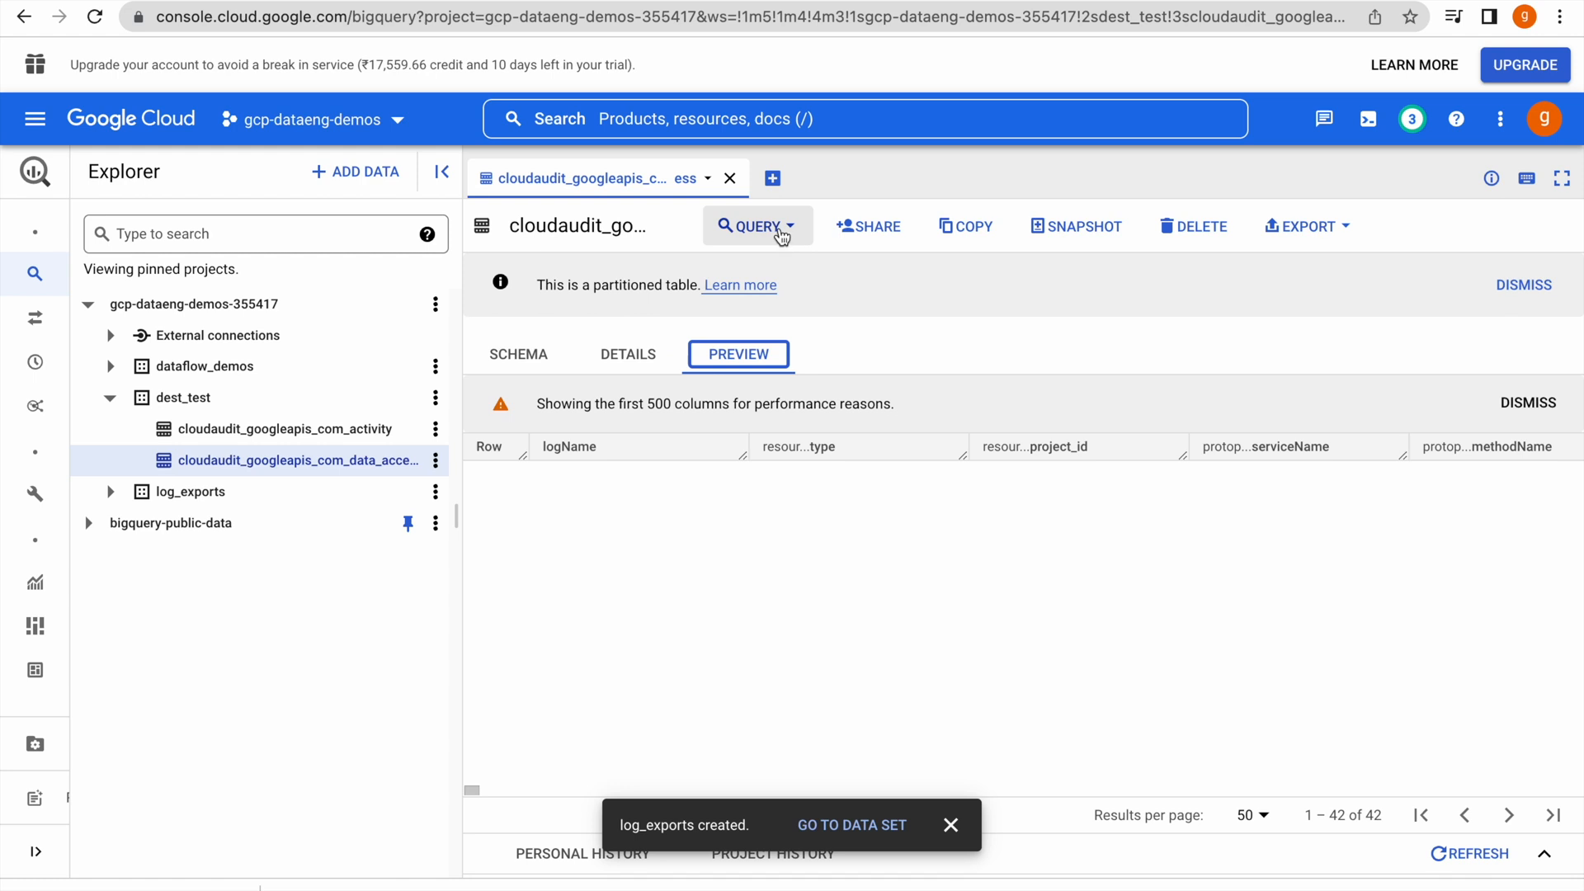
pyautogui.click(627, 355)
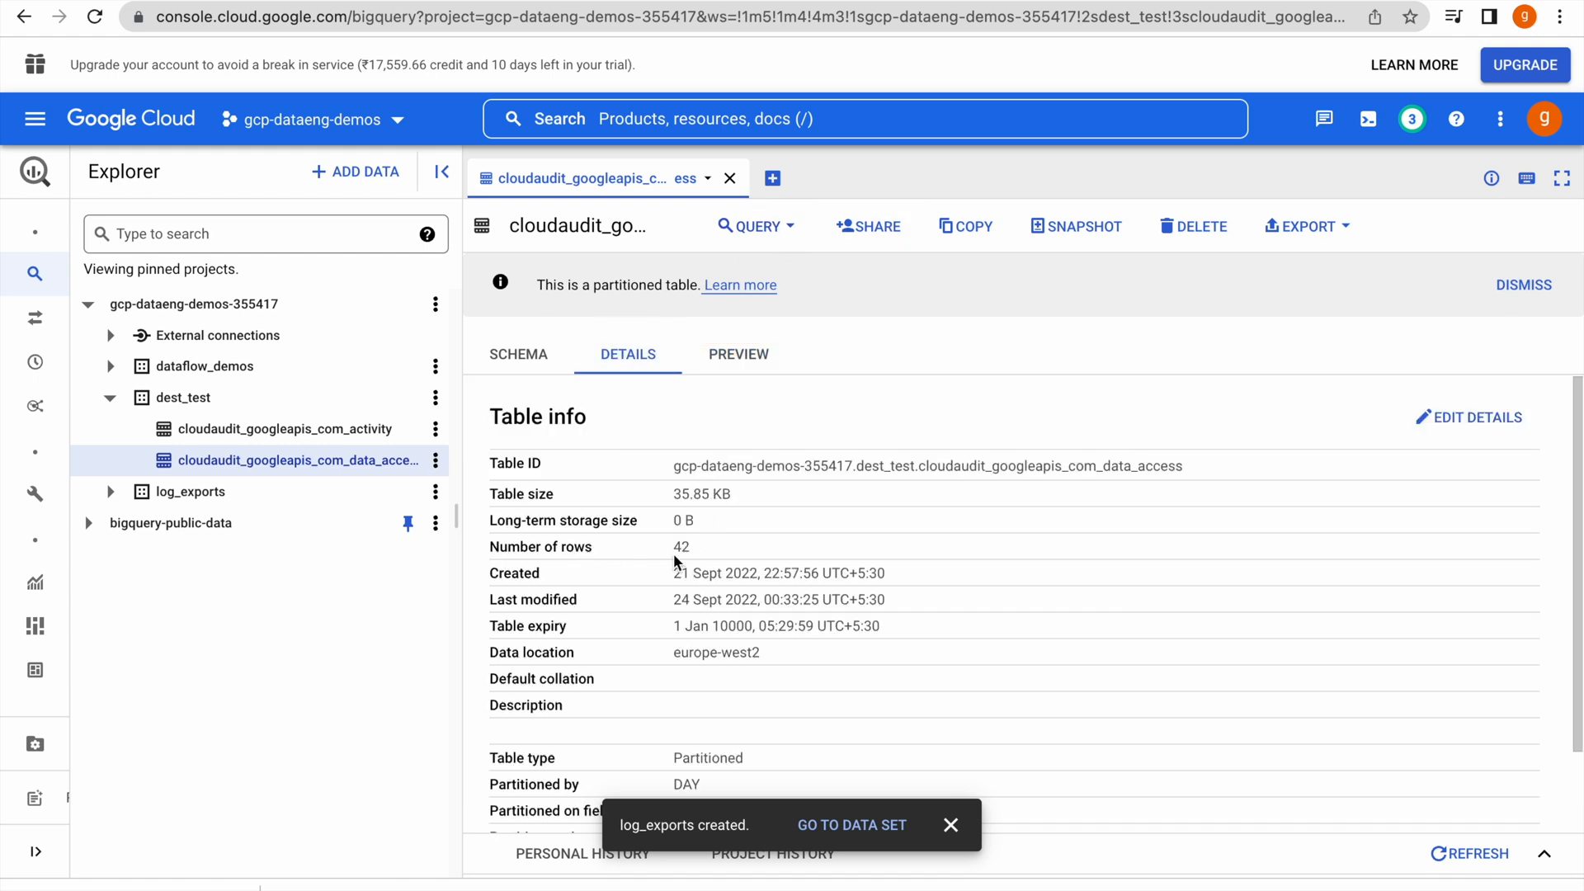
# Create a query on the cloudaudit_googleapis_com_data_access table in a new tab, selecting all columns with *, and run it
pyautogui.click(751, 235)
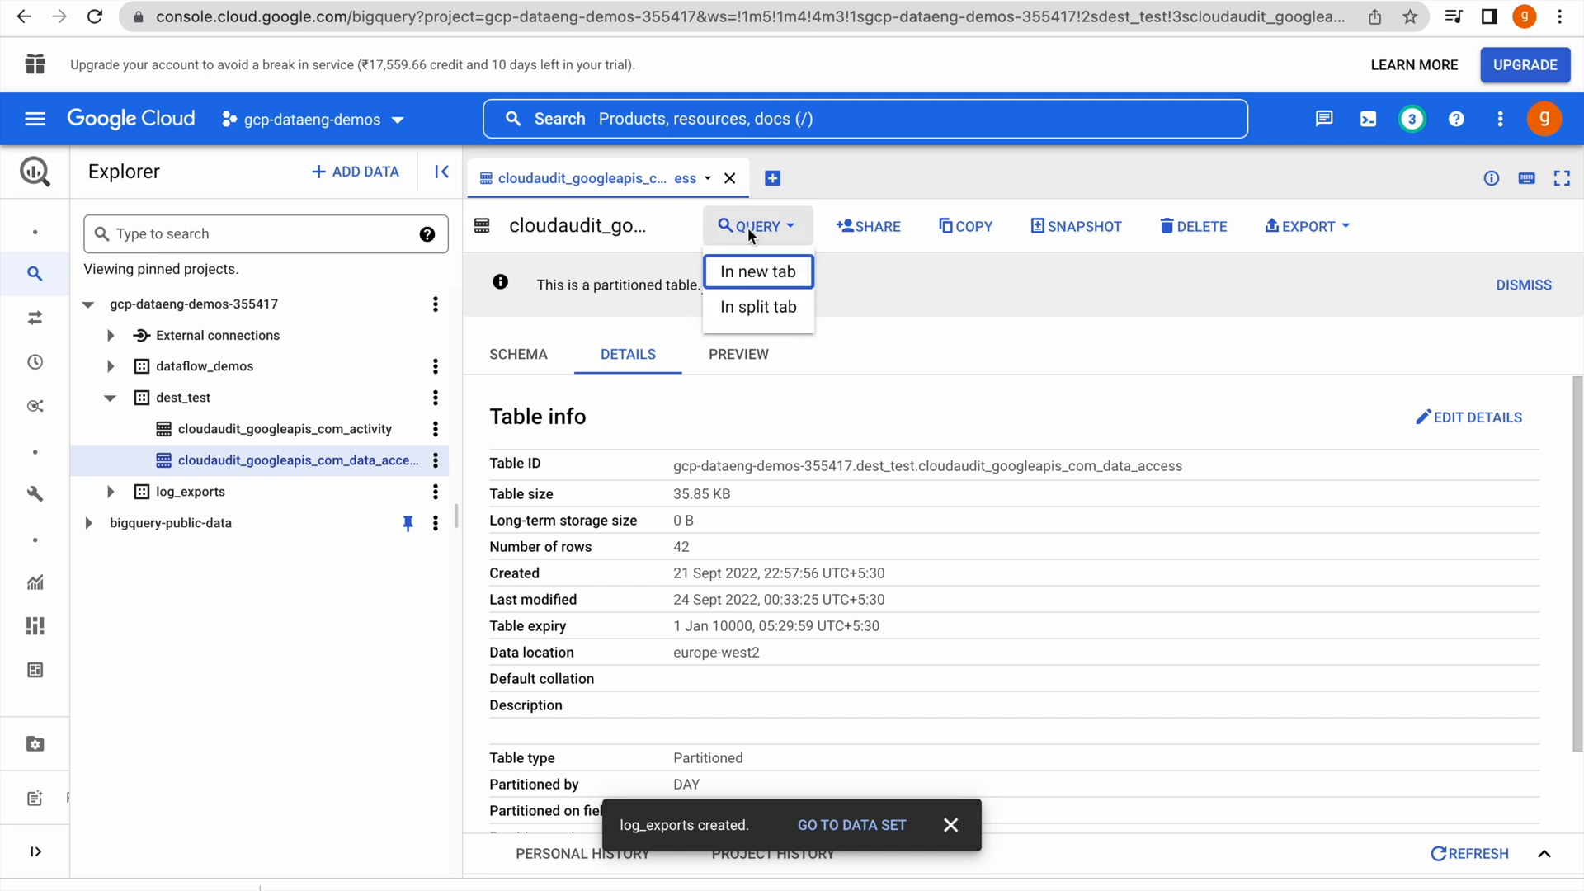
pyautogui.click(758, 273)
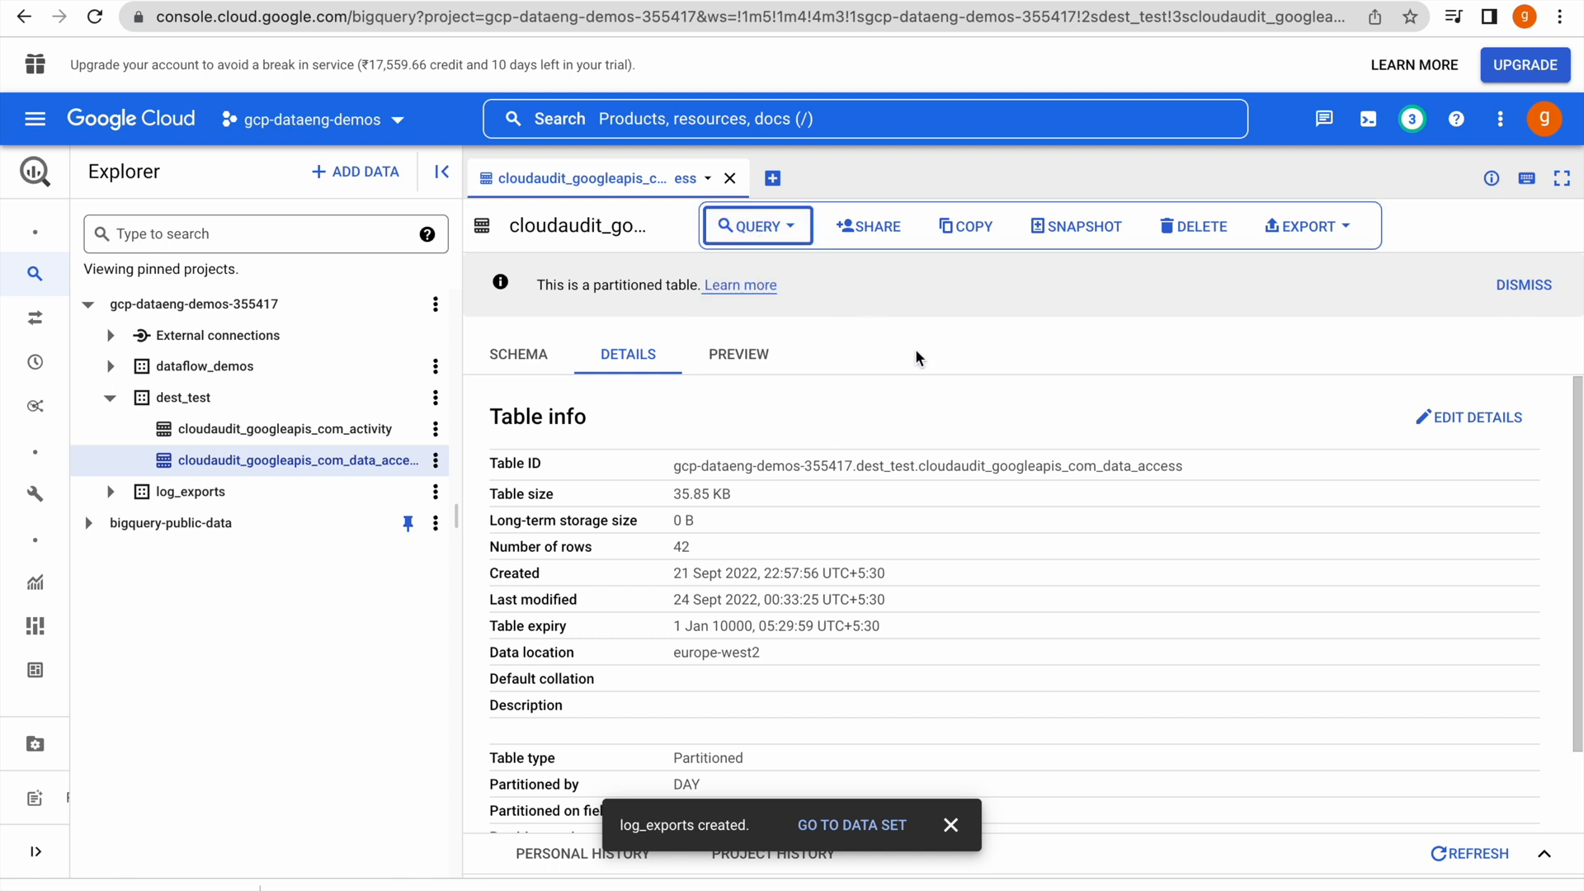
pyautogui.click(580, 251)
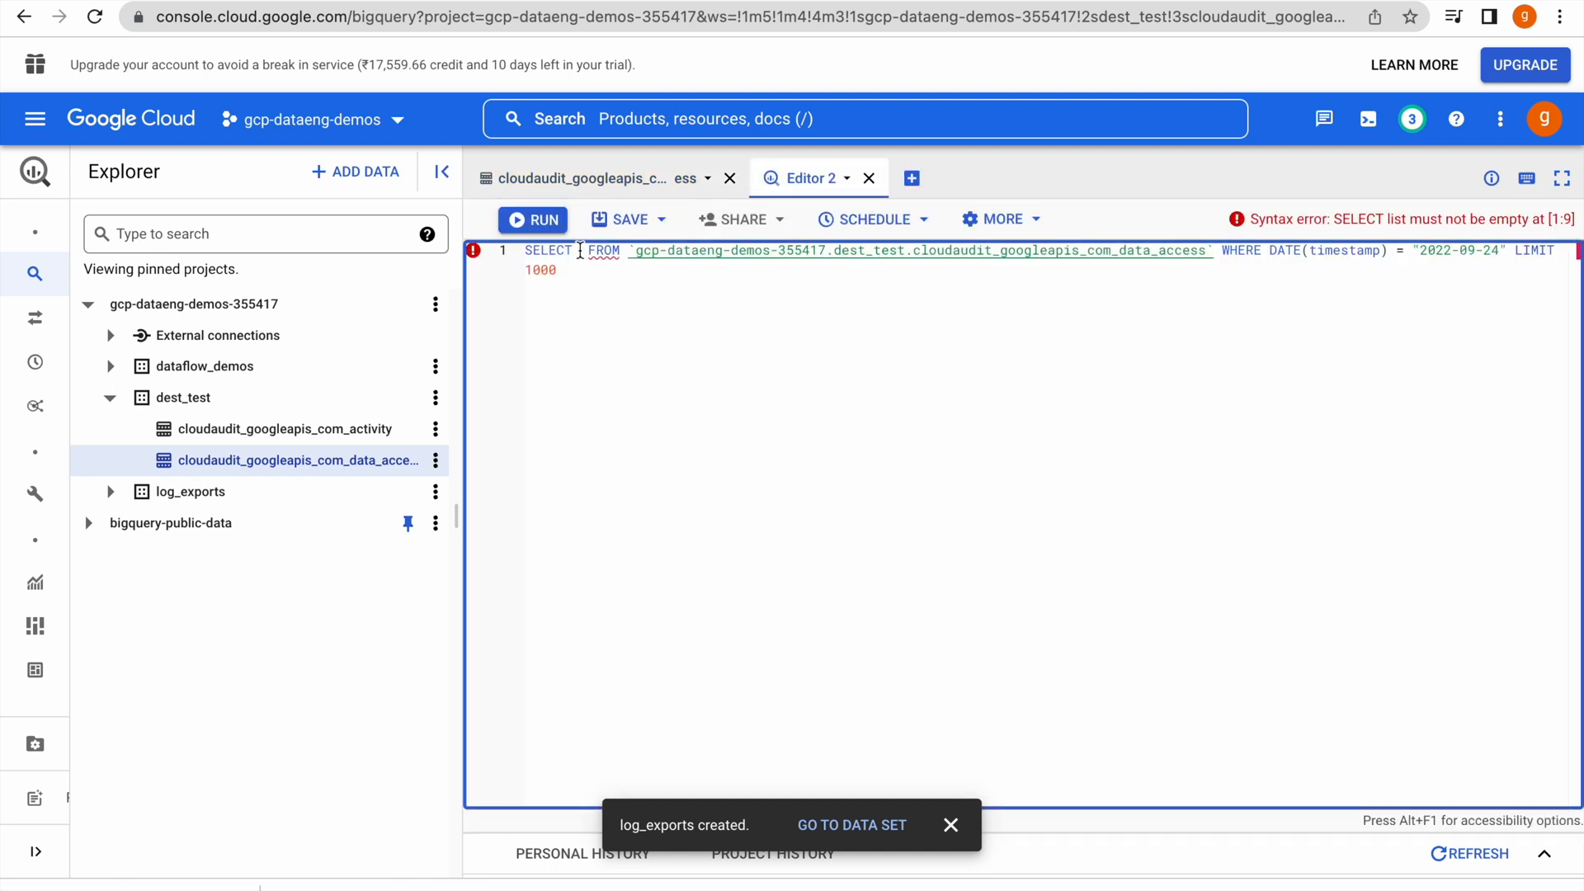
pyautogui.write('*')
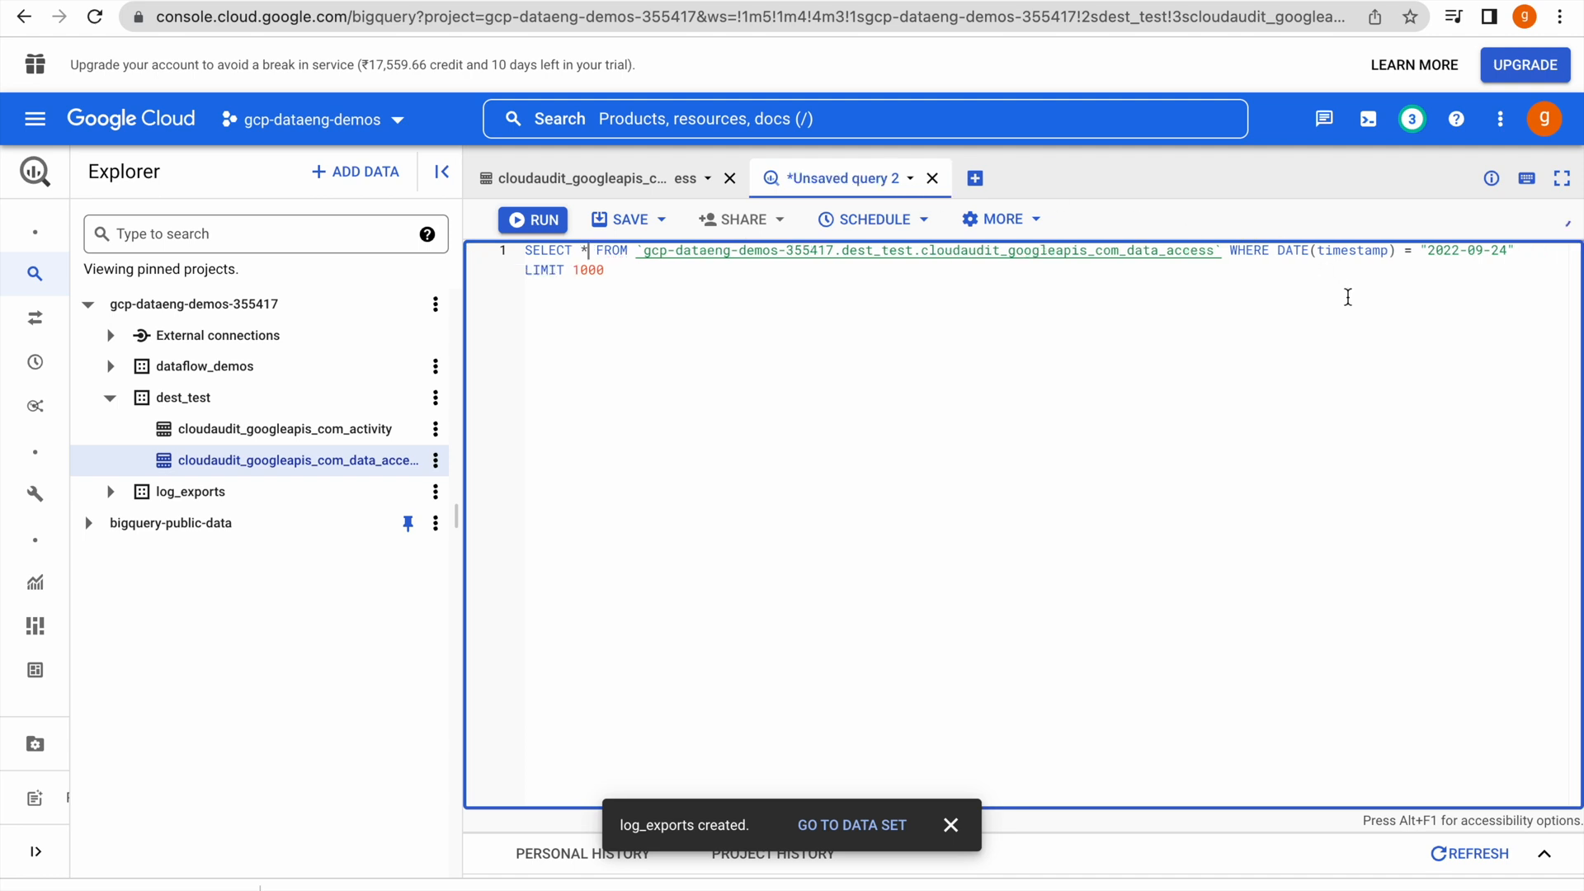
pyautogui.click(542, 223)
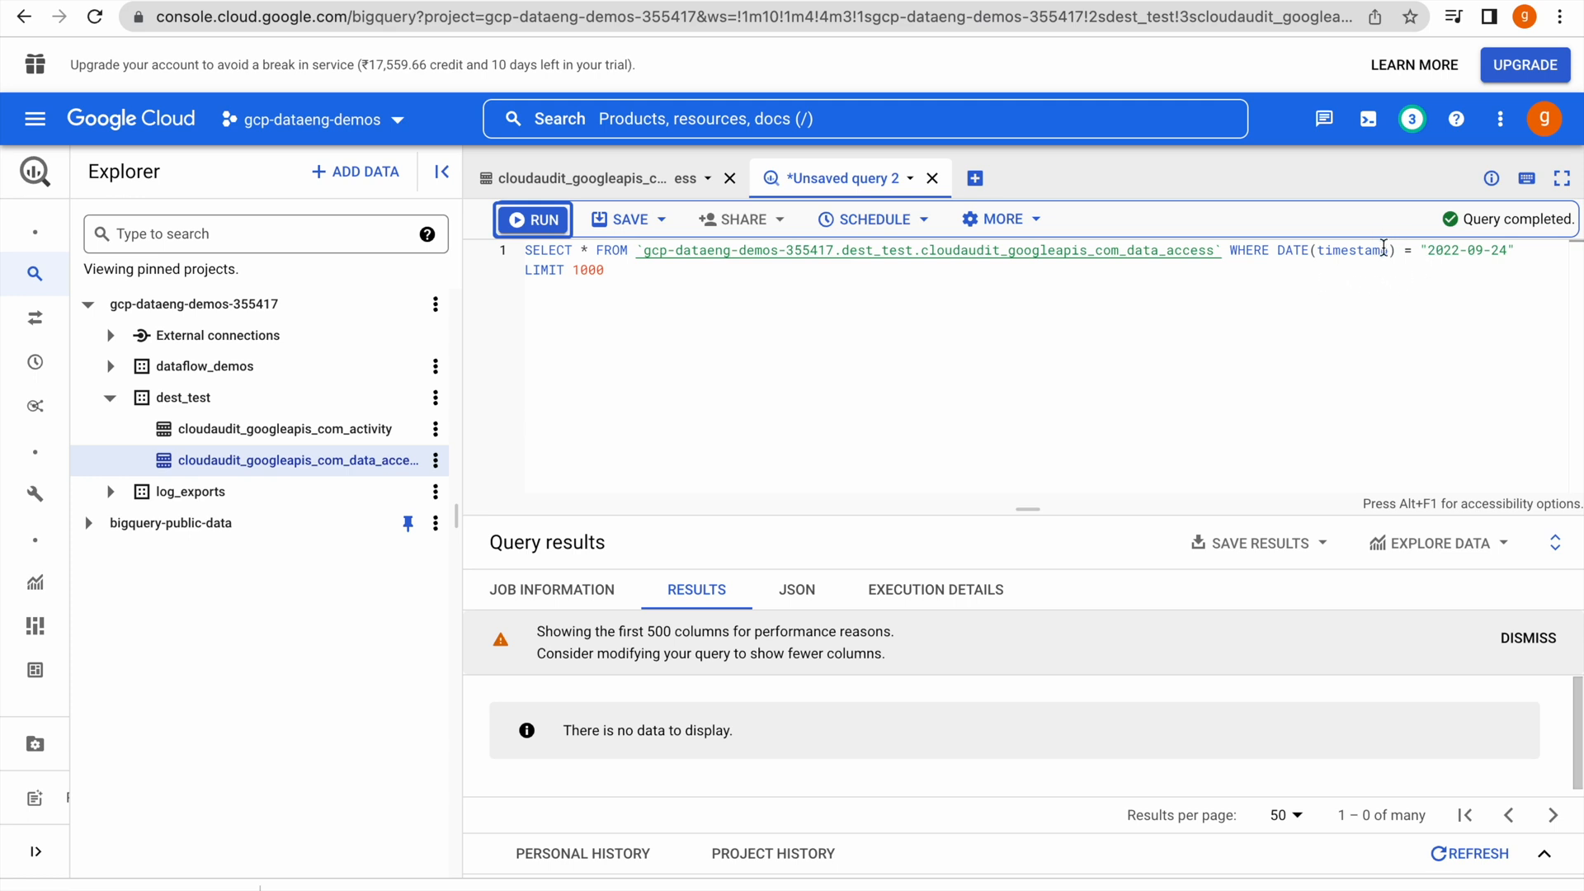
# Remove the WHERE date filter and the LIMIT clause from the query
pyautogui.moveTo(1233, 250); pyautogui.dragTo(1230, 286)
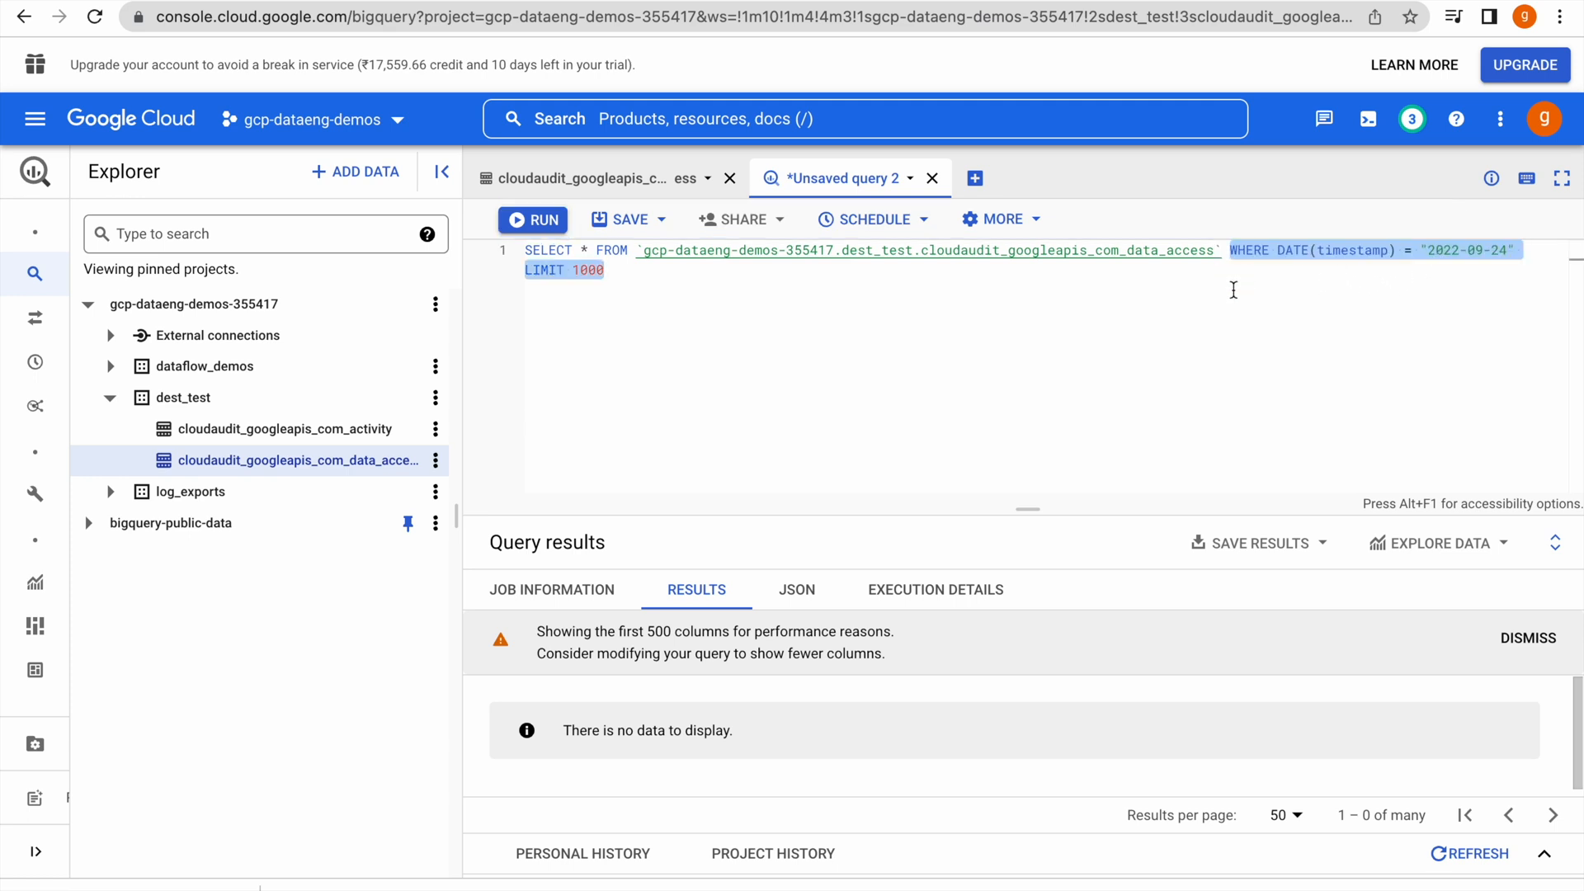
pyautogui.press('BackSpace')
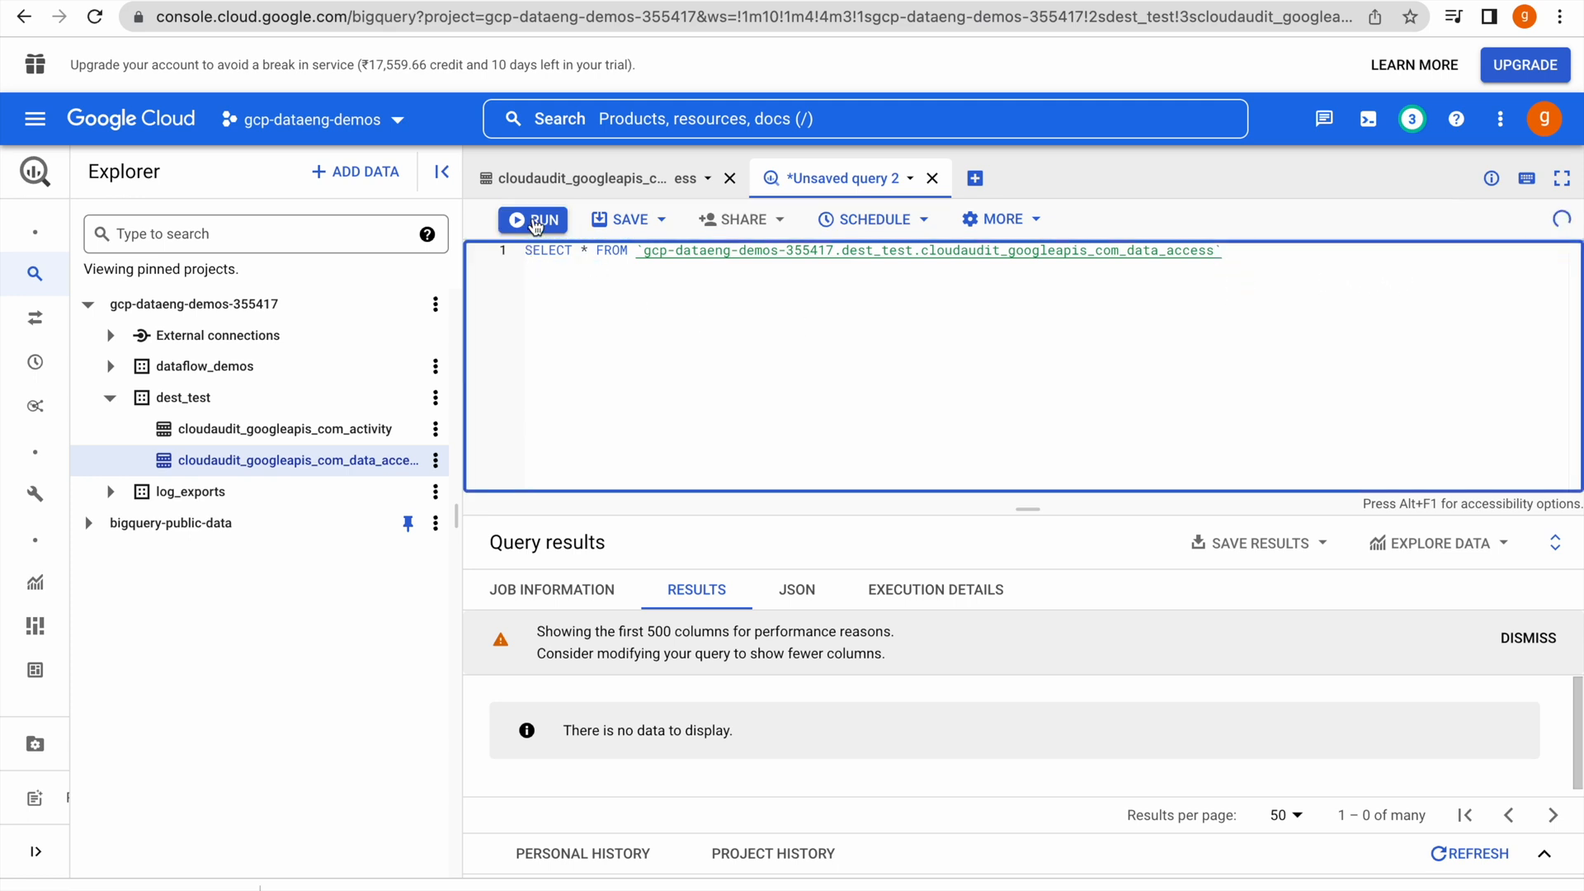
# Run the simplified query on the data access table, view its results as JSON and enlarge the results area
pyautogui.click(535, 221)
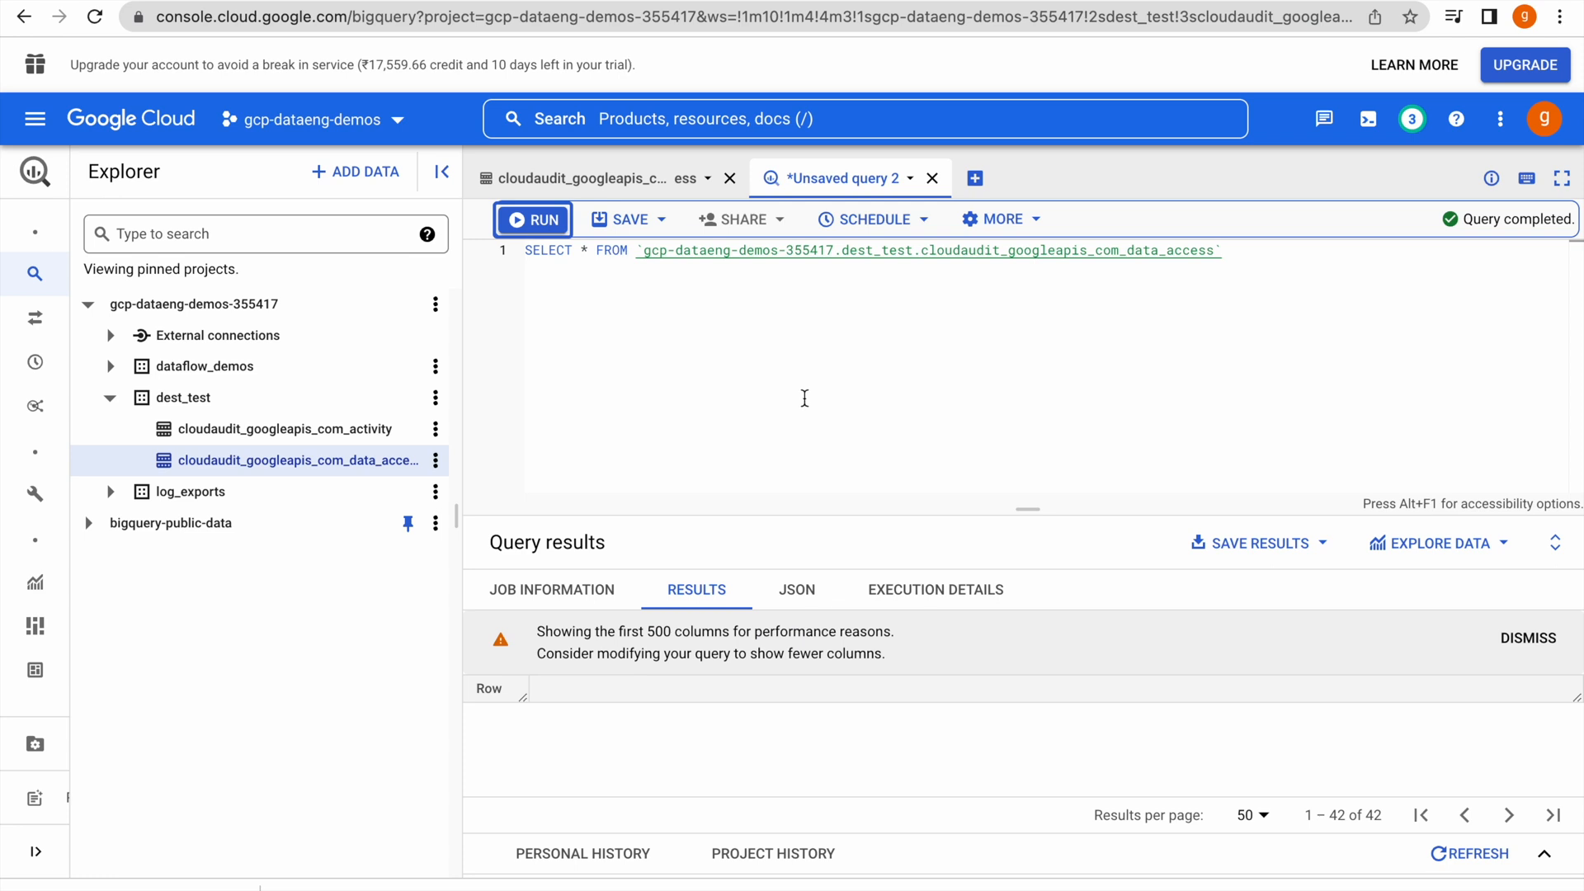
pyautogui.moveTo(455, 518); pyautogui.dragTo(289, 518)
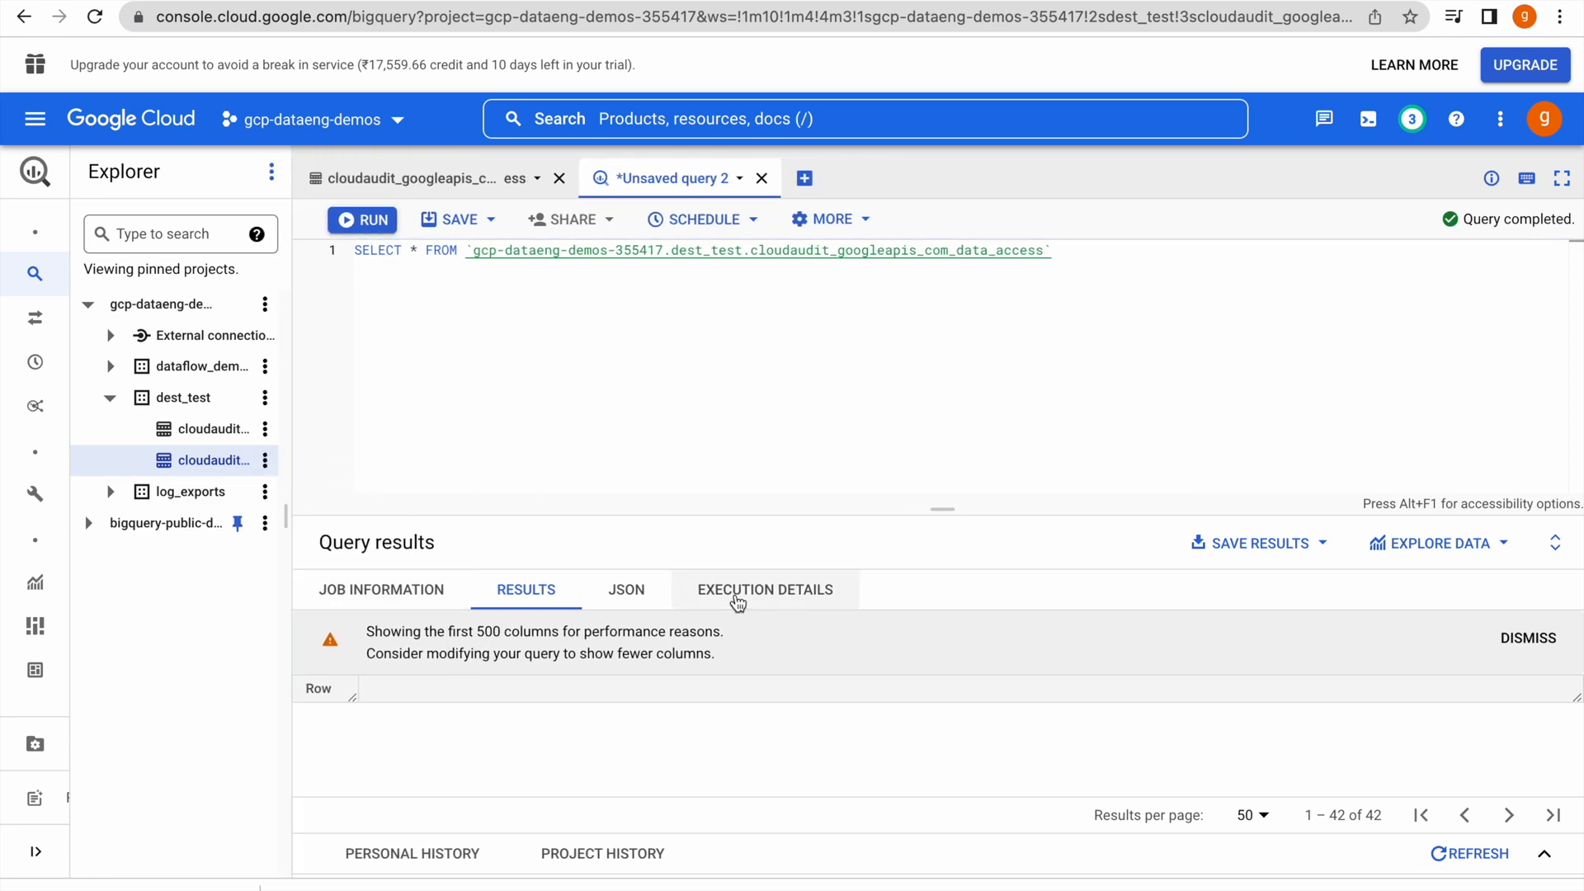
pyautogui.click(640, 599)
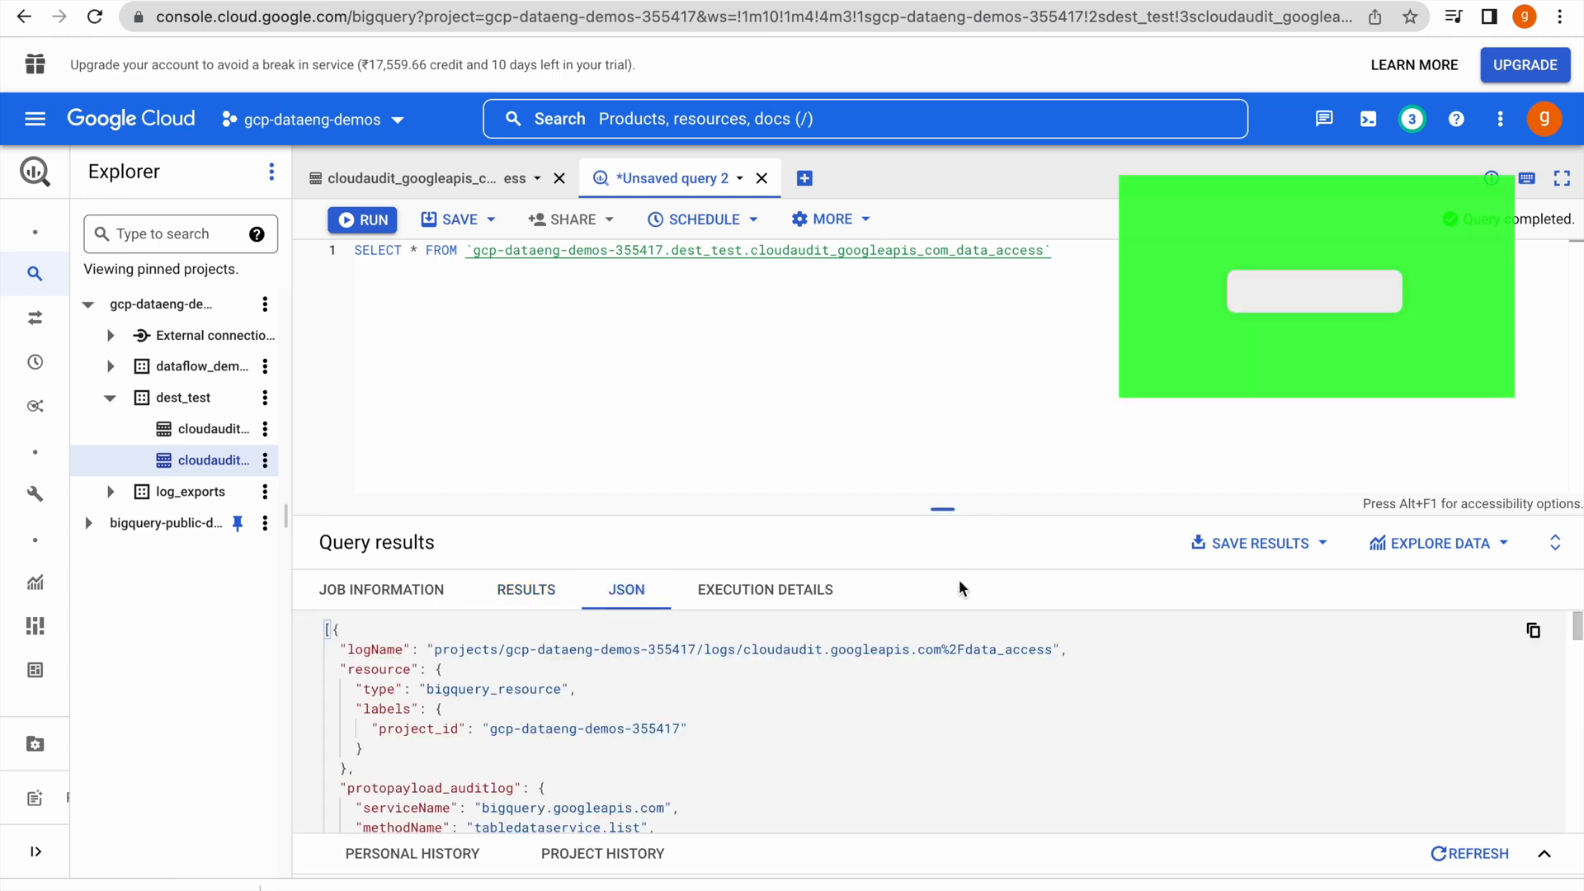
pyautogui.moveTo(943, 515); pyautogui.dragTo(939, 318)
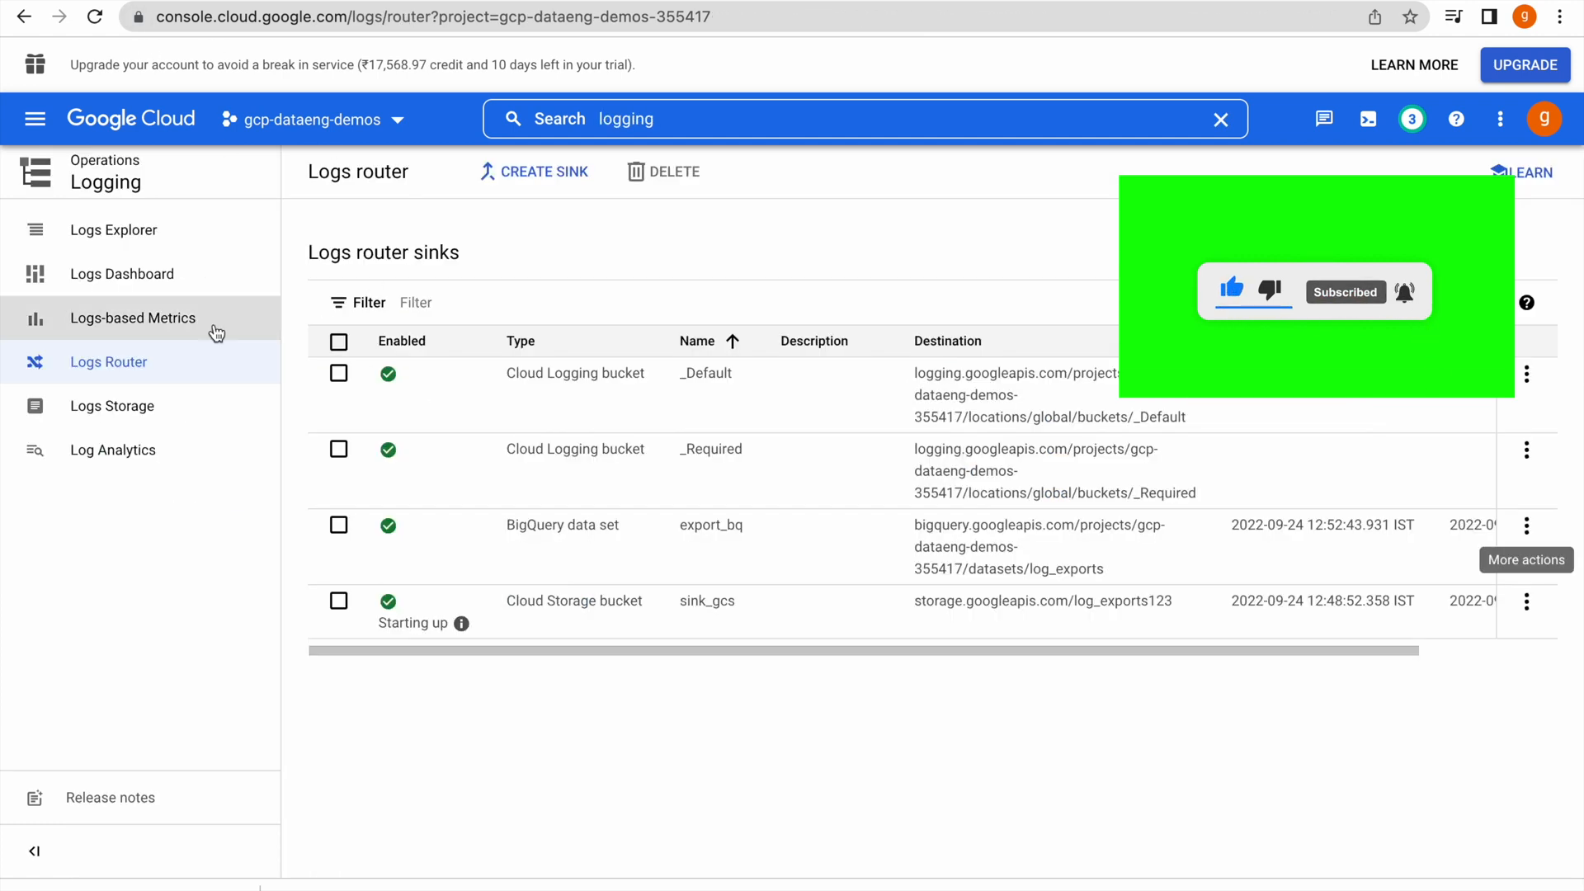
# Open Logs Explorer in the Logging page, then review the JSON query results and the data exploration options in BigQuery
pyautogui.click(126, 234)
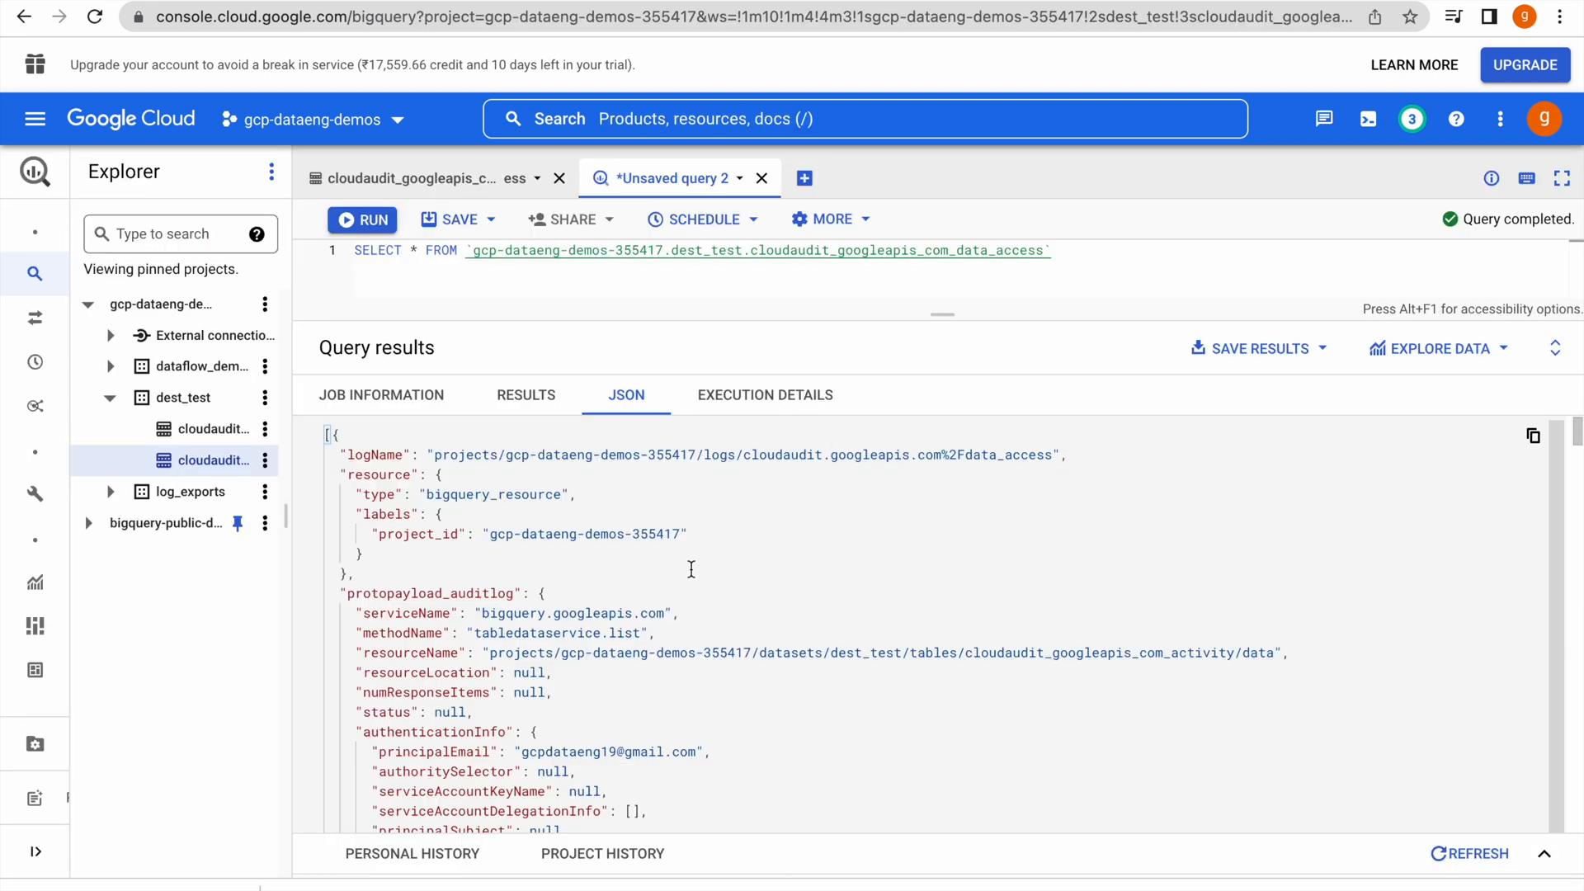
pyautogui.scroll(-15, 689, 570)
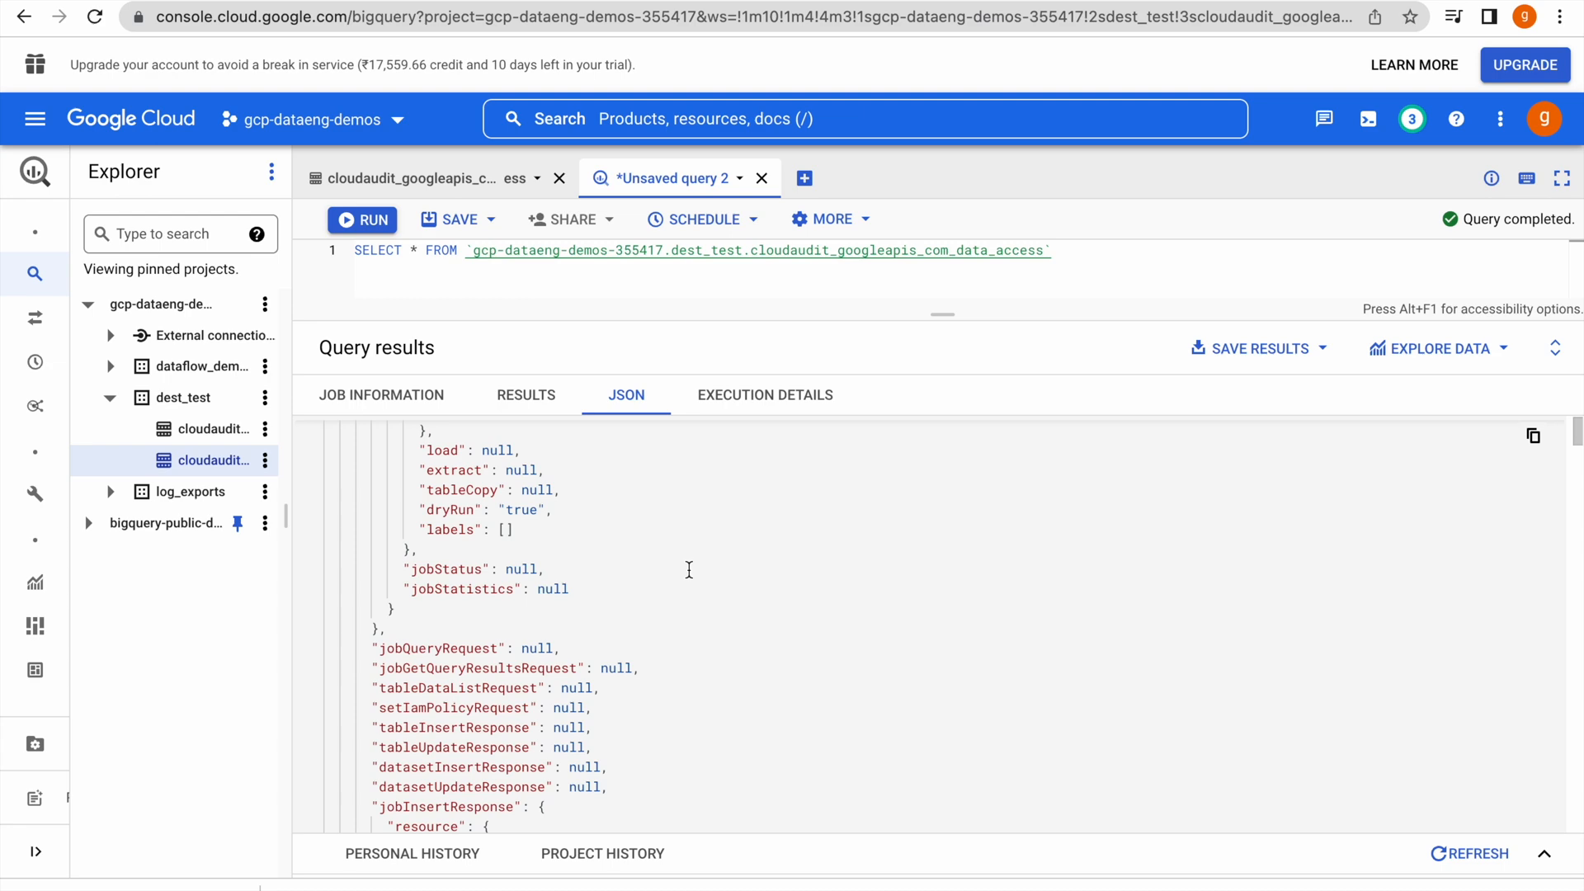
pyautogui.scroll(-15, 688, 569)
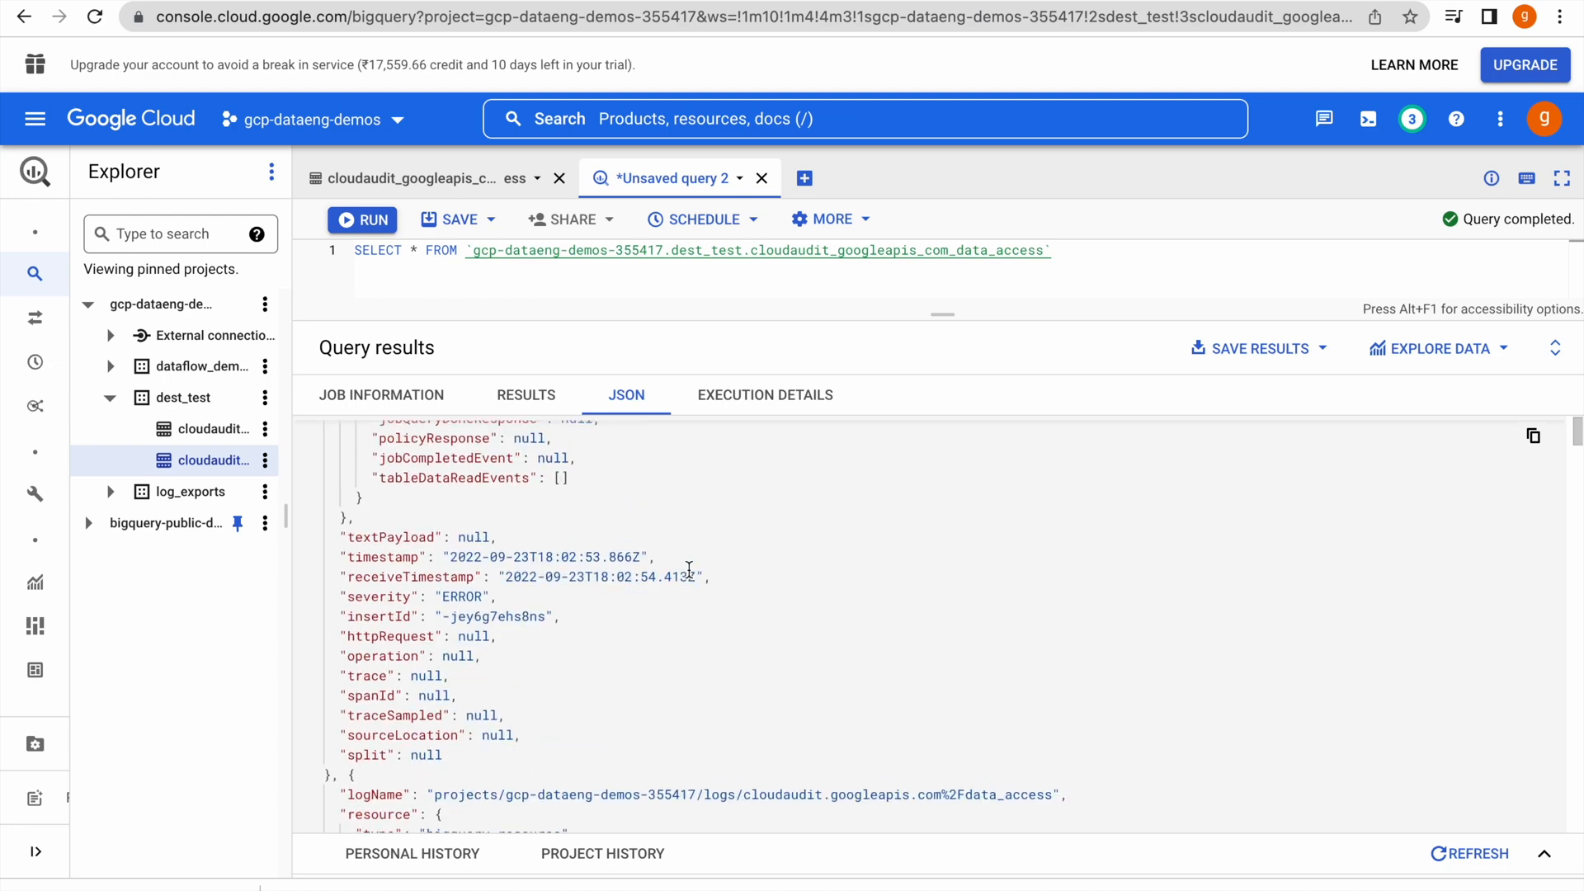
pyautogui.scroll(3, 689, 569)
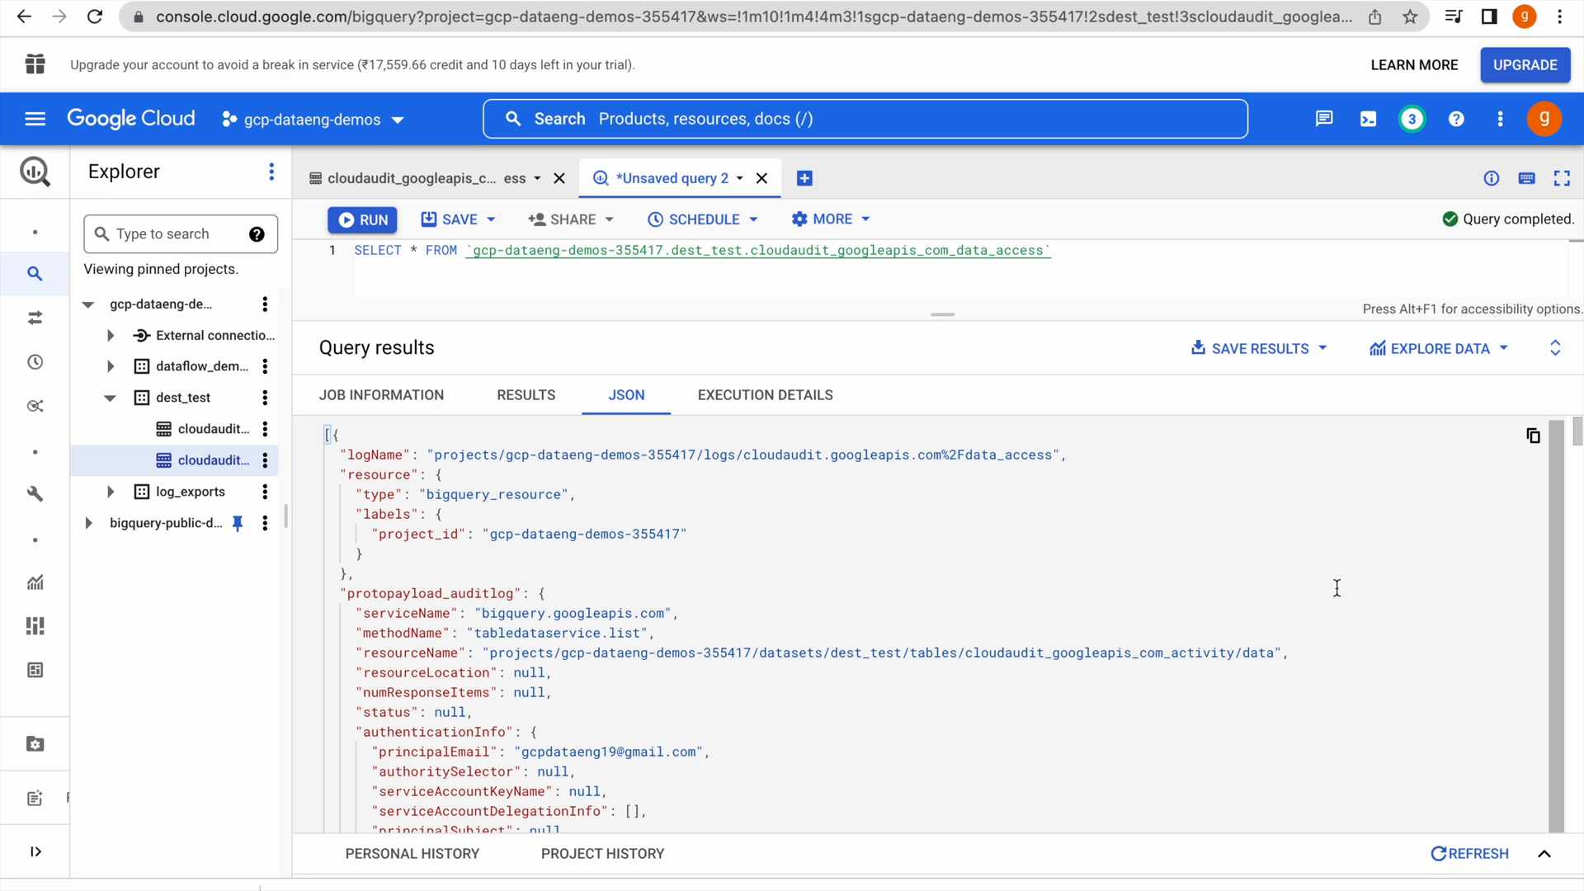
pyautogui.click(1504, 353)
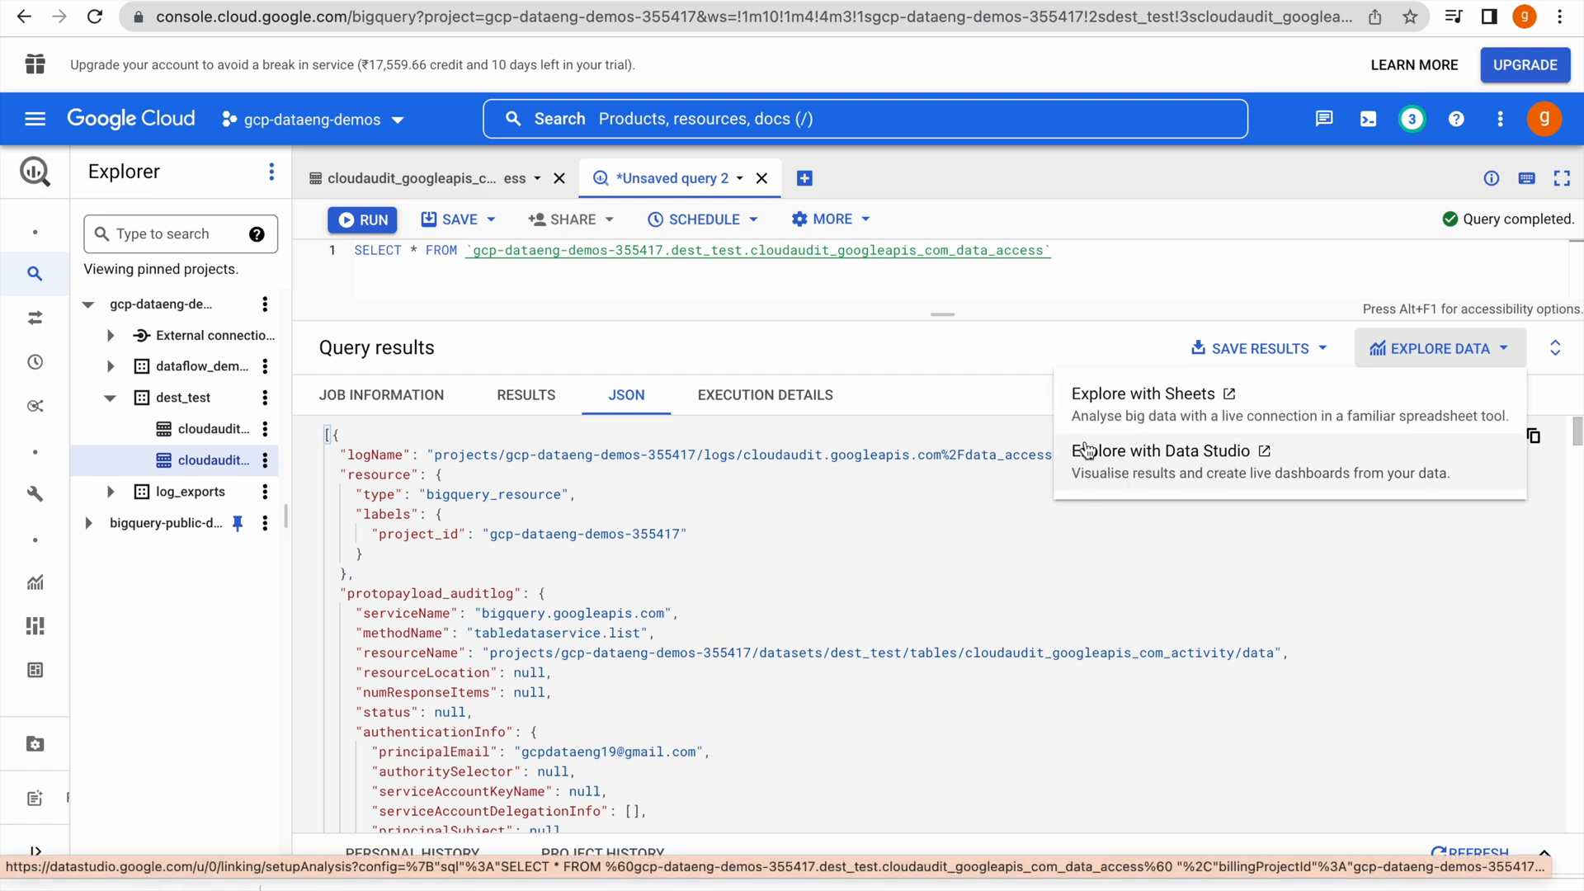
pyautogui.click(841, 286)
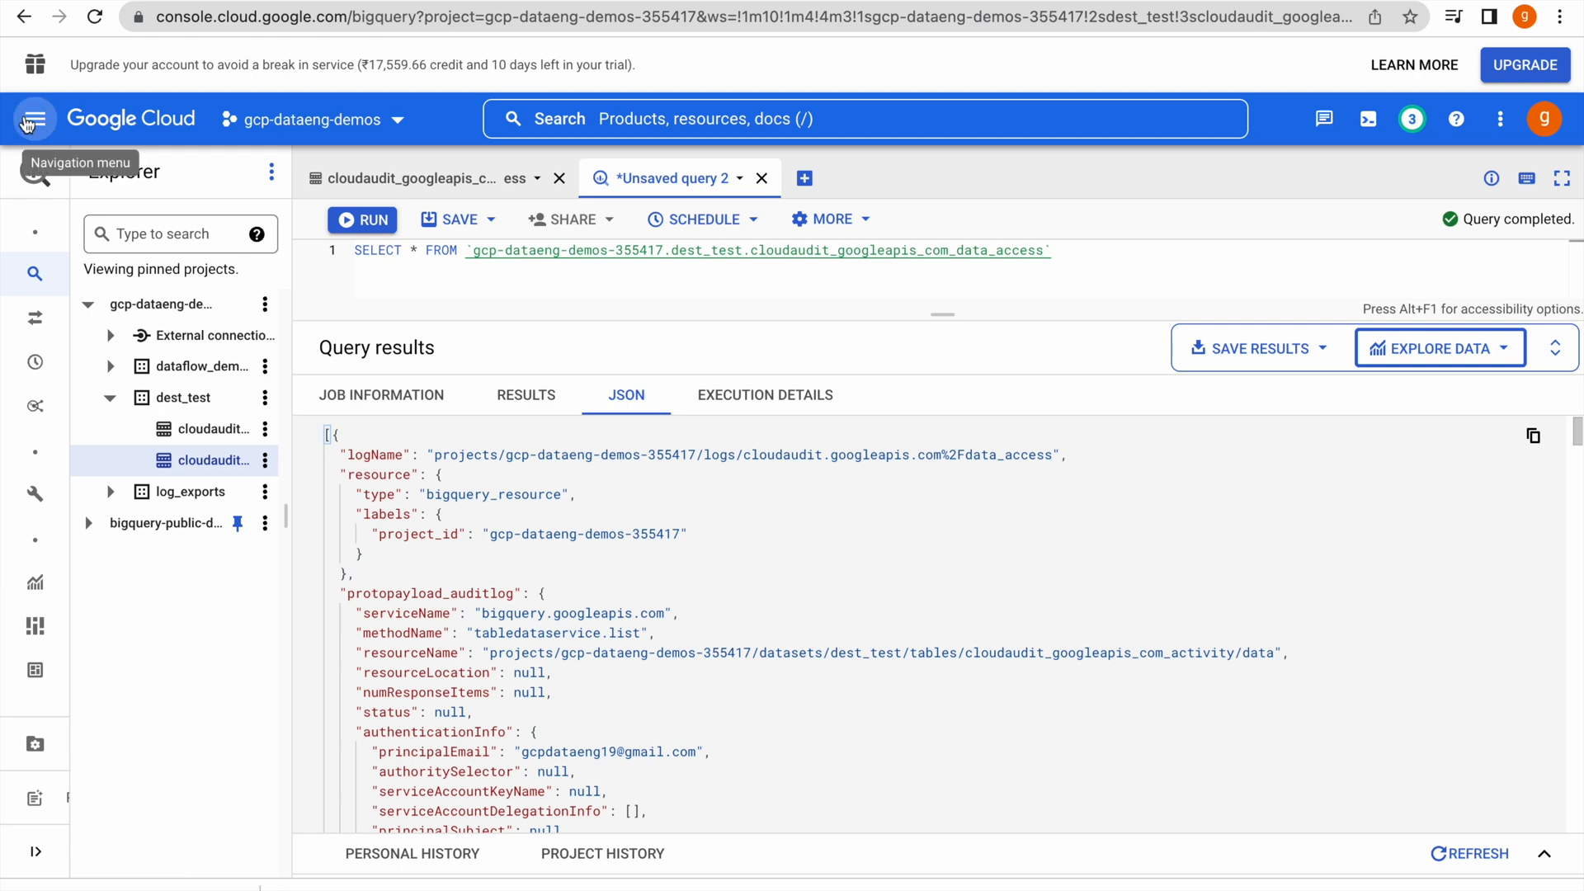
# Leave BigQuery for Cloud Storage without saving the query, and check the objects in the log_exports123 bucket
pyautogui.click(27, 124)
pyautogui.moveTo(153, 651)
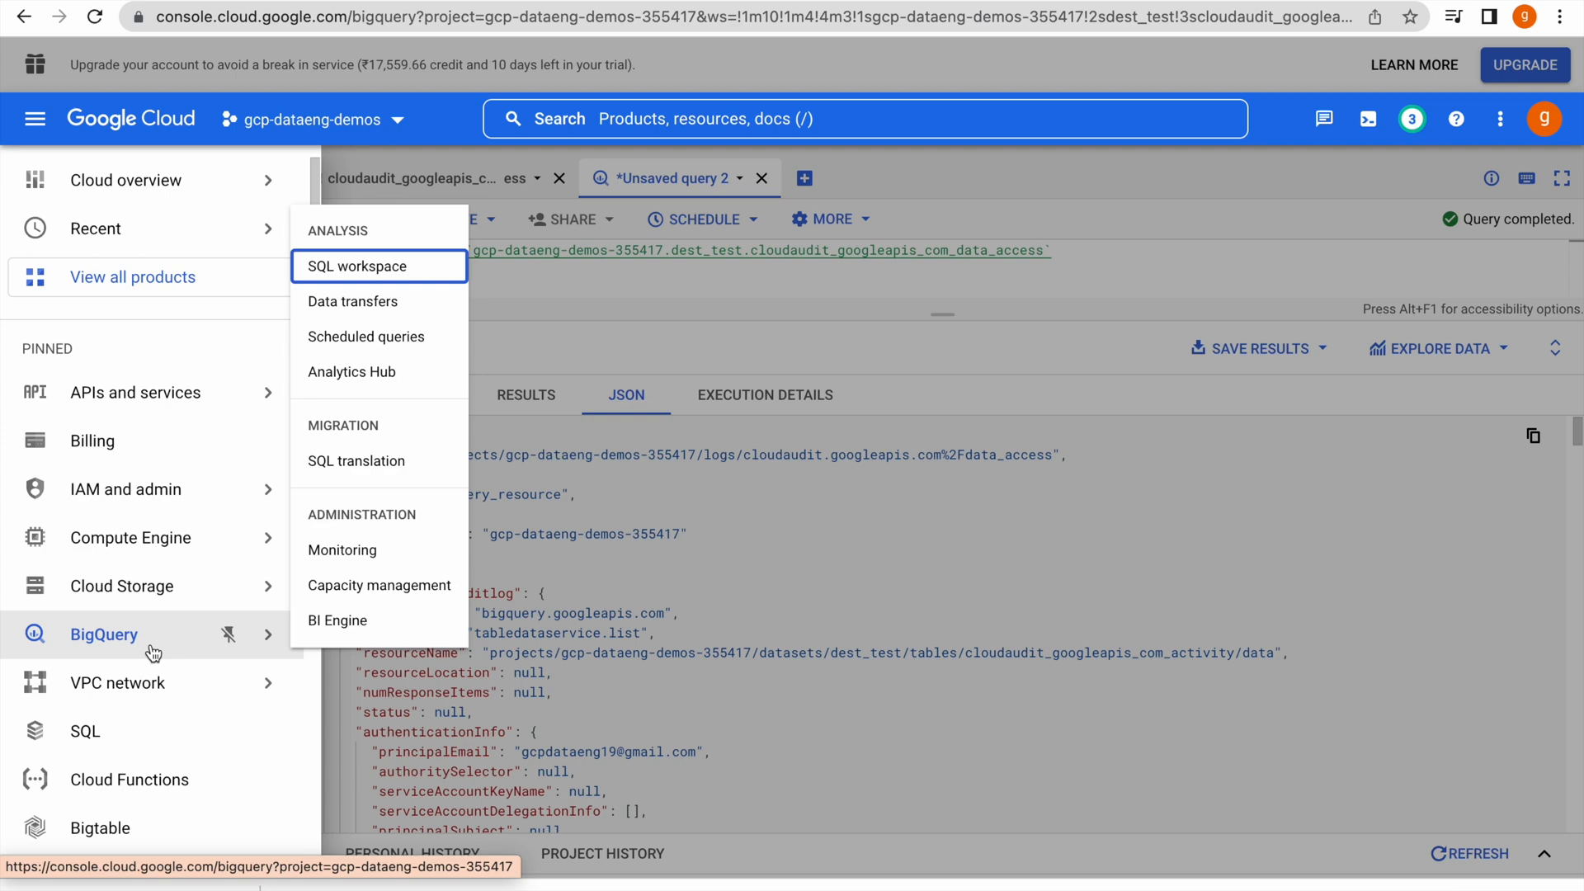
pyautogui.click(141, 587)
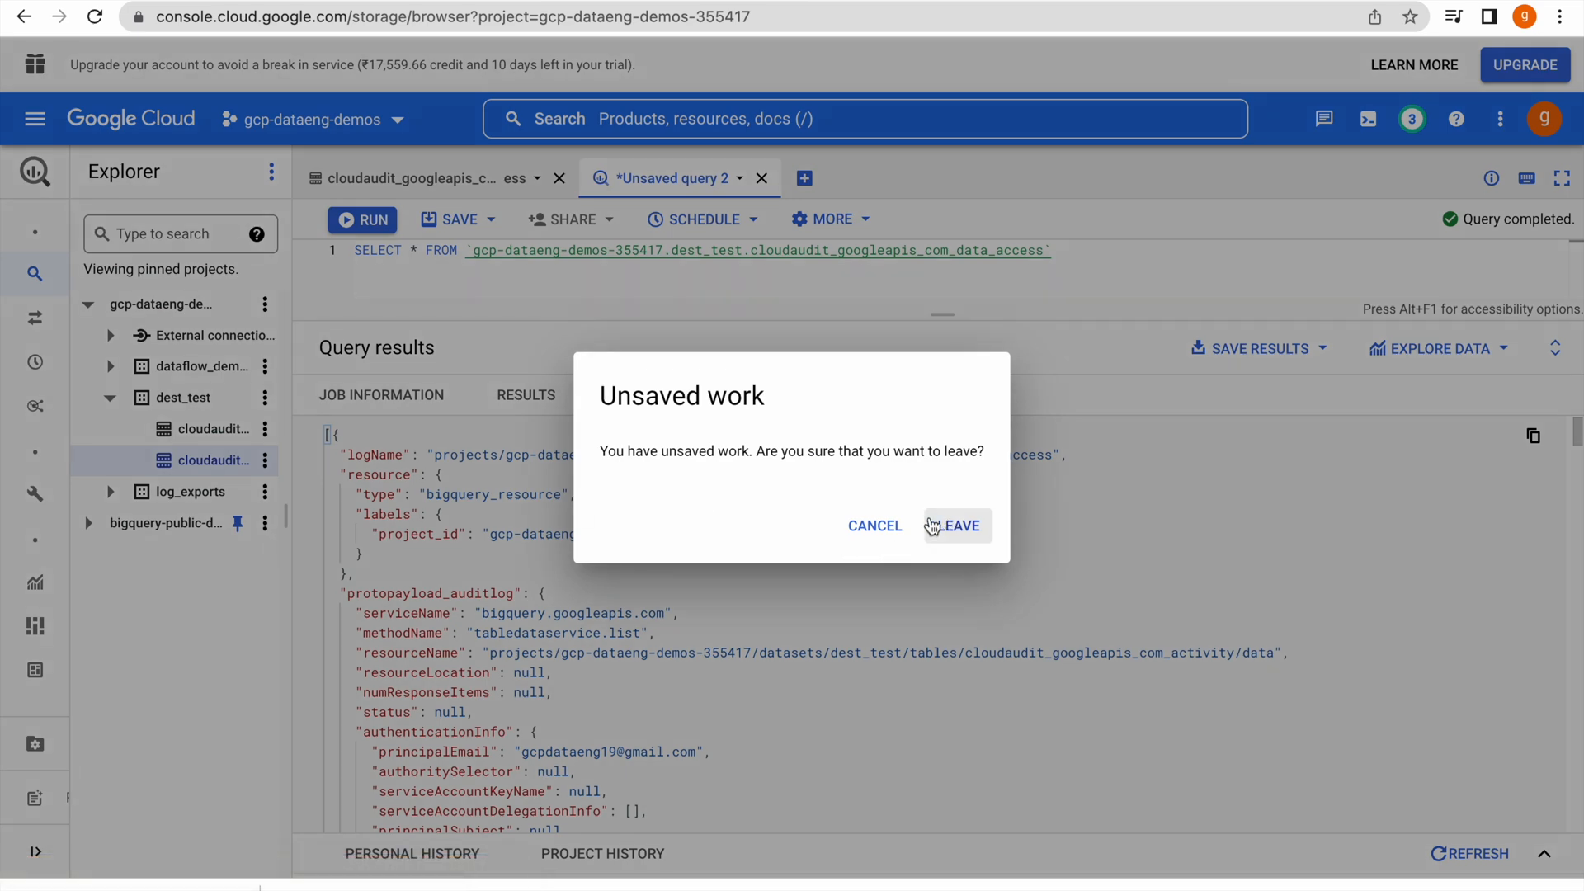
pyautogui.click(955, 528)
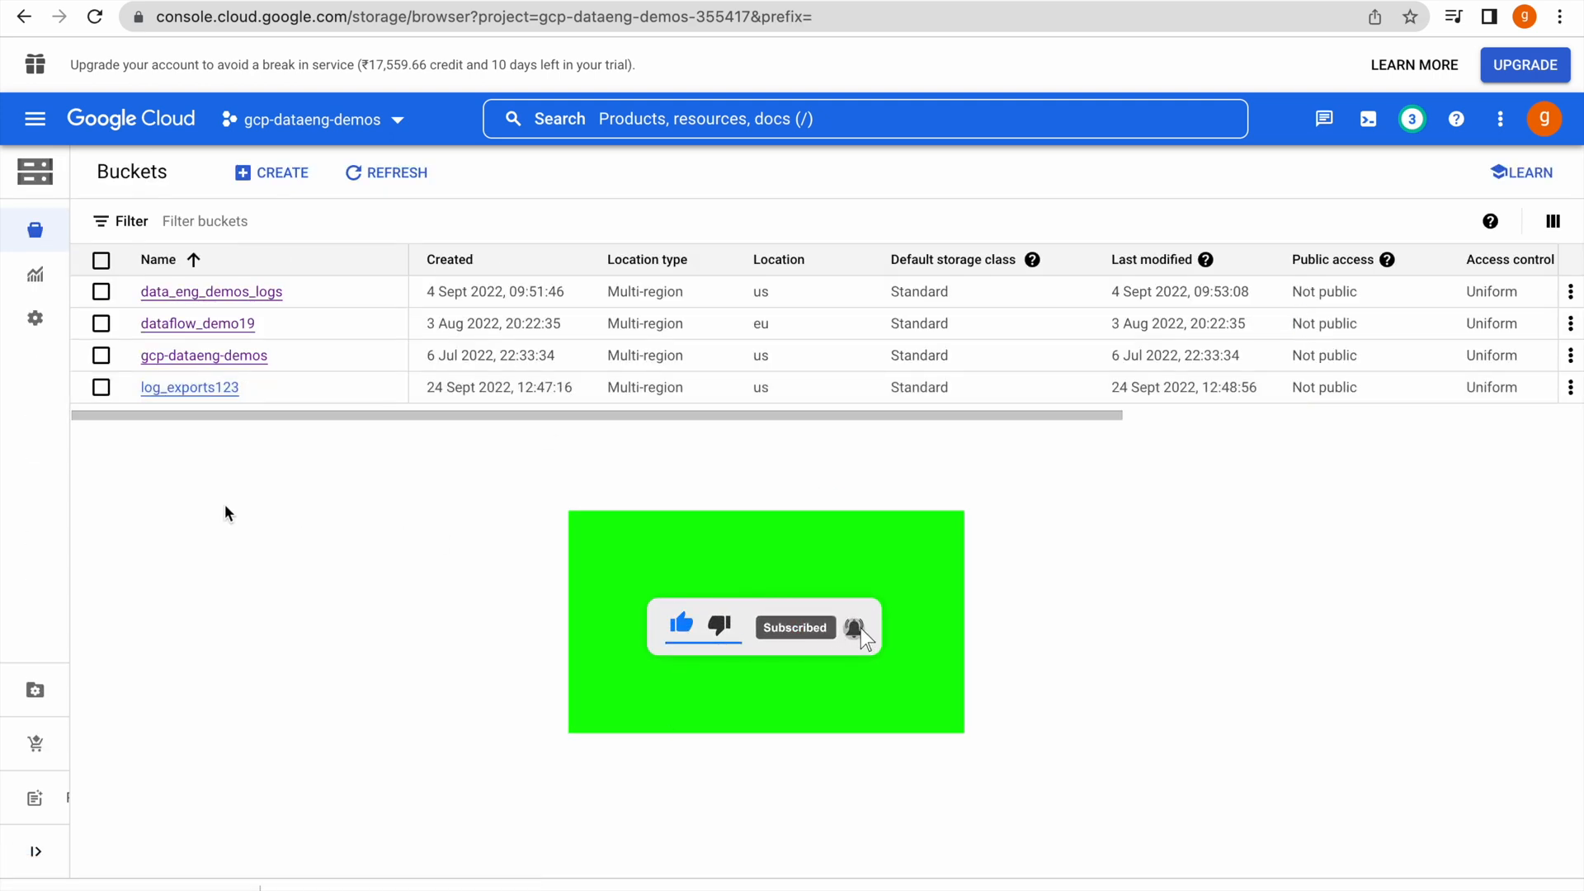
pyautogui.click(201, 387)
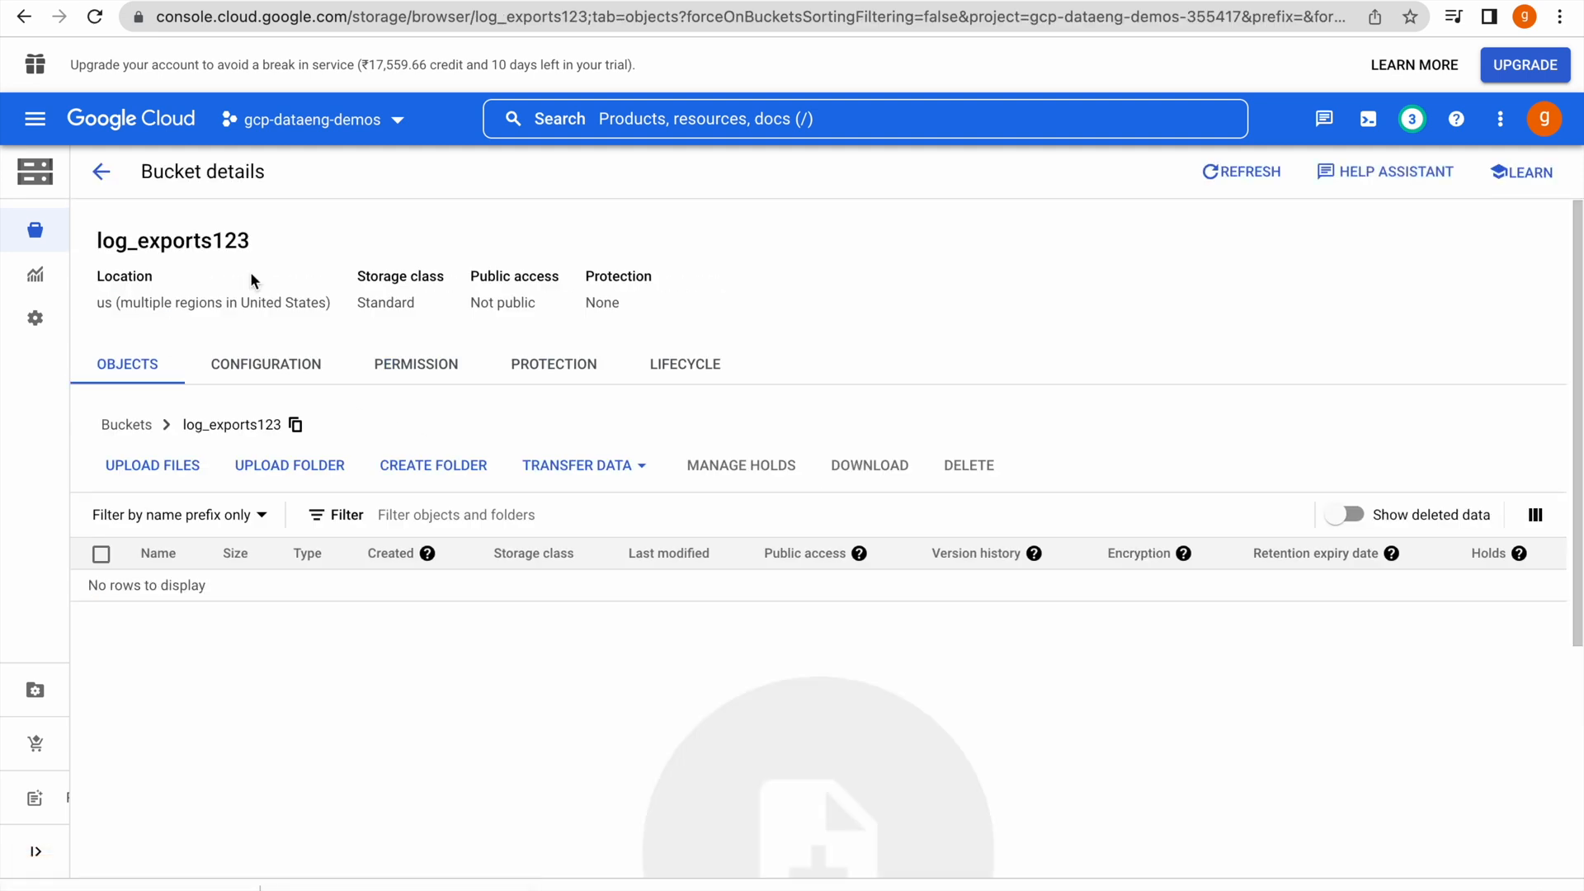
pyautogui.click(140, 429)
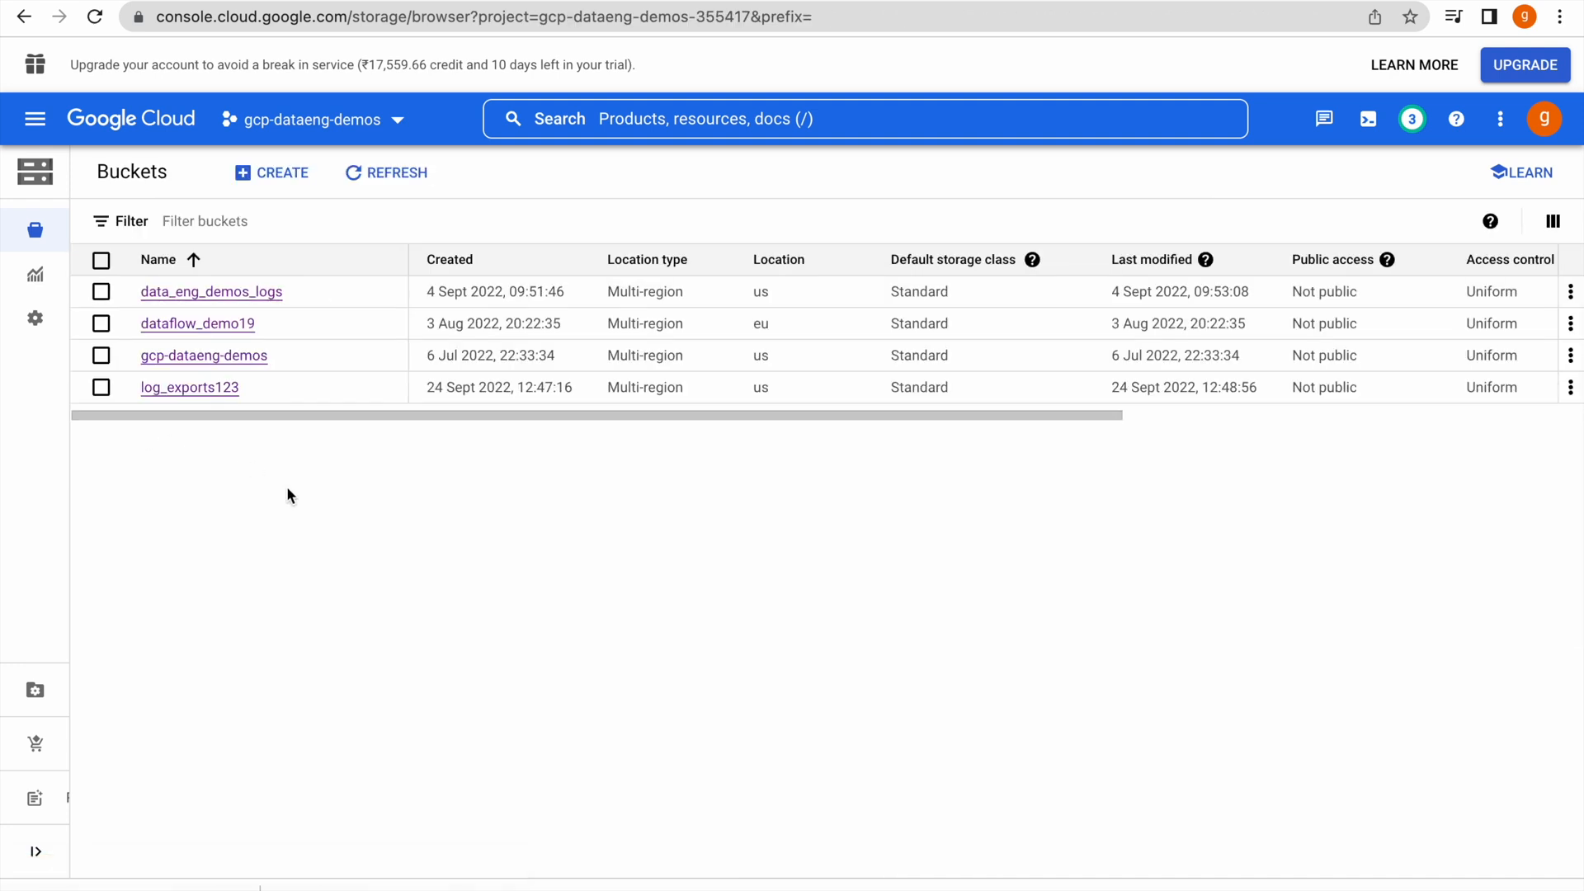
# In the data_eng_demos_logs bucket, open the 07:00:00_07:59:59_S0.json object under cloudaudit.googleapis.com/data_access/2022/09/08
pyautogui.click(217, 295)
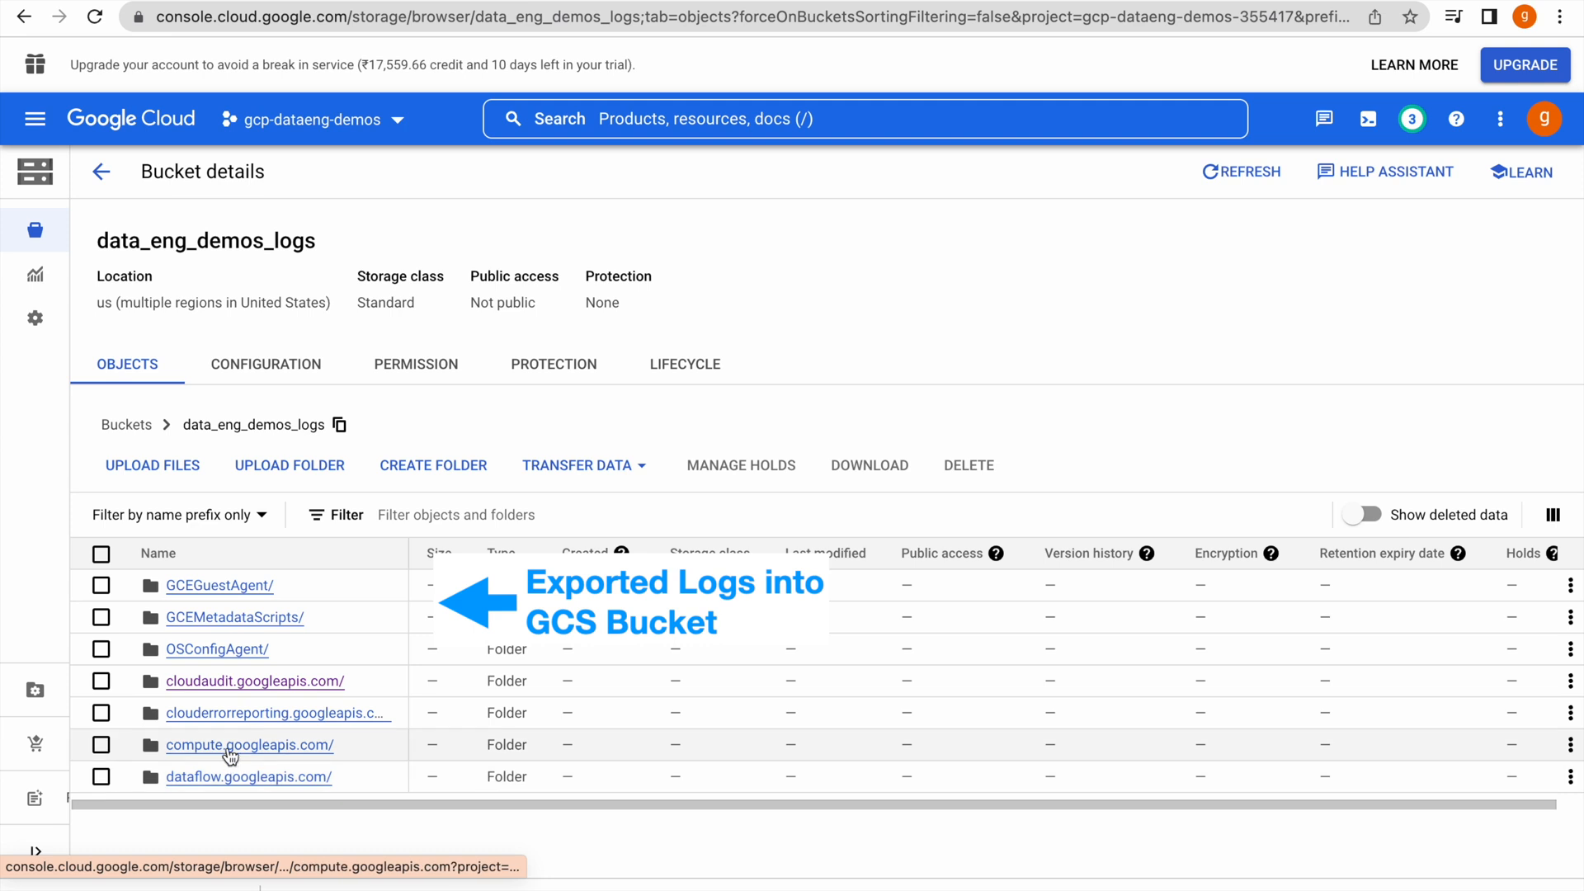
pyautogui.click(255, 681)
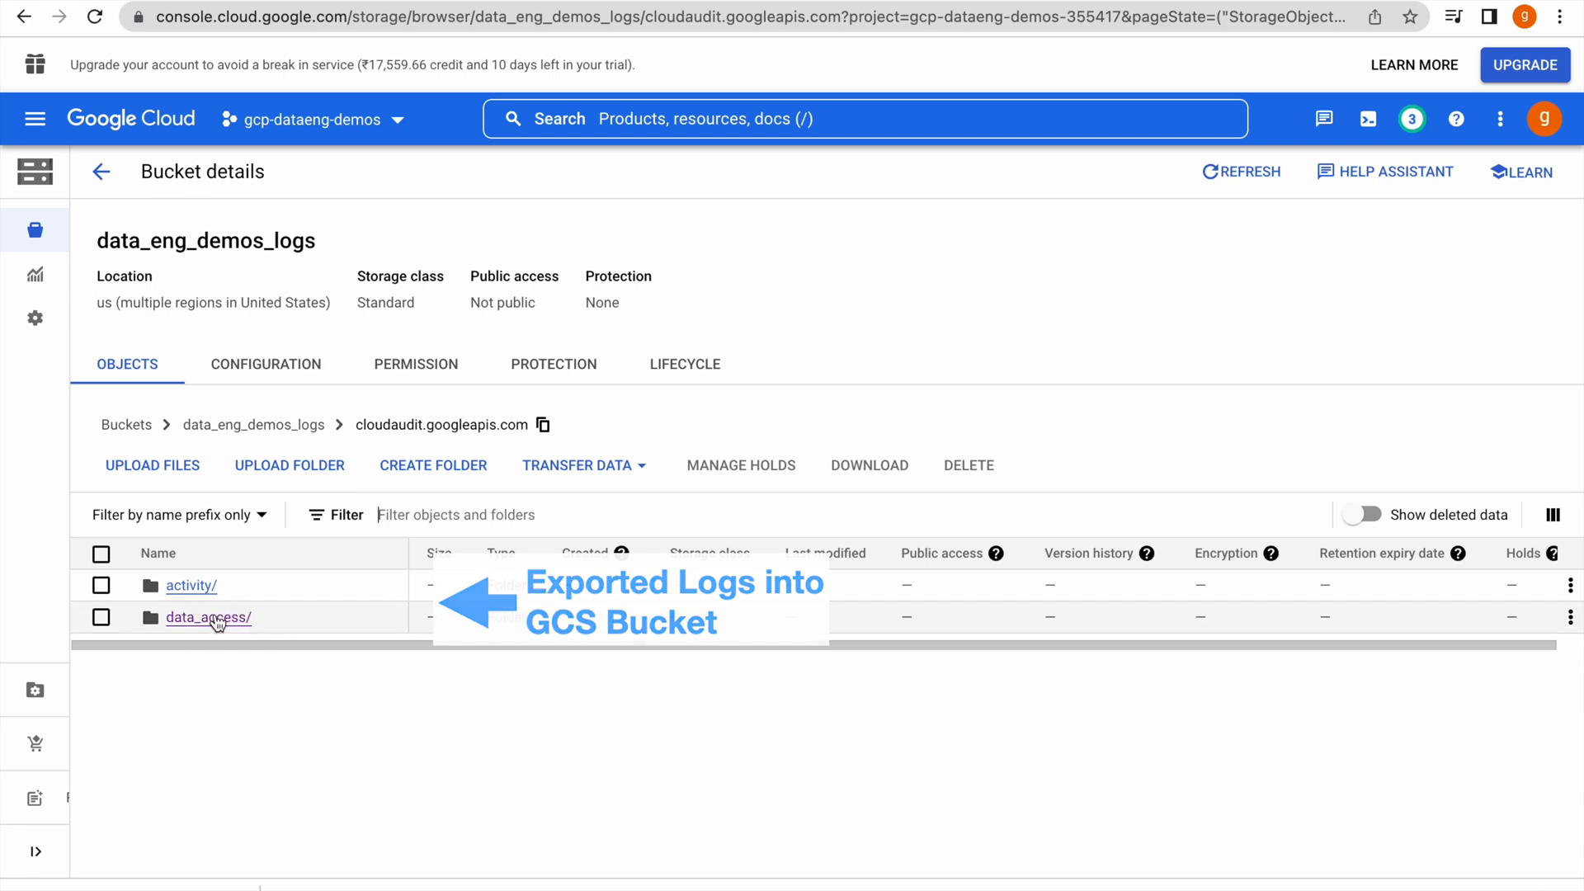
pyautogui.click(215, 617)
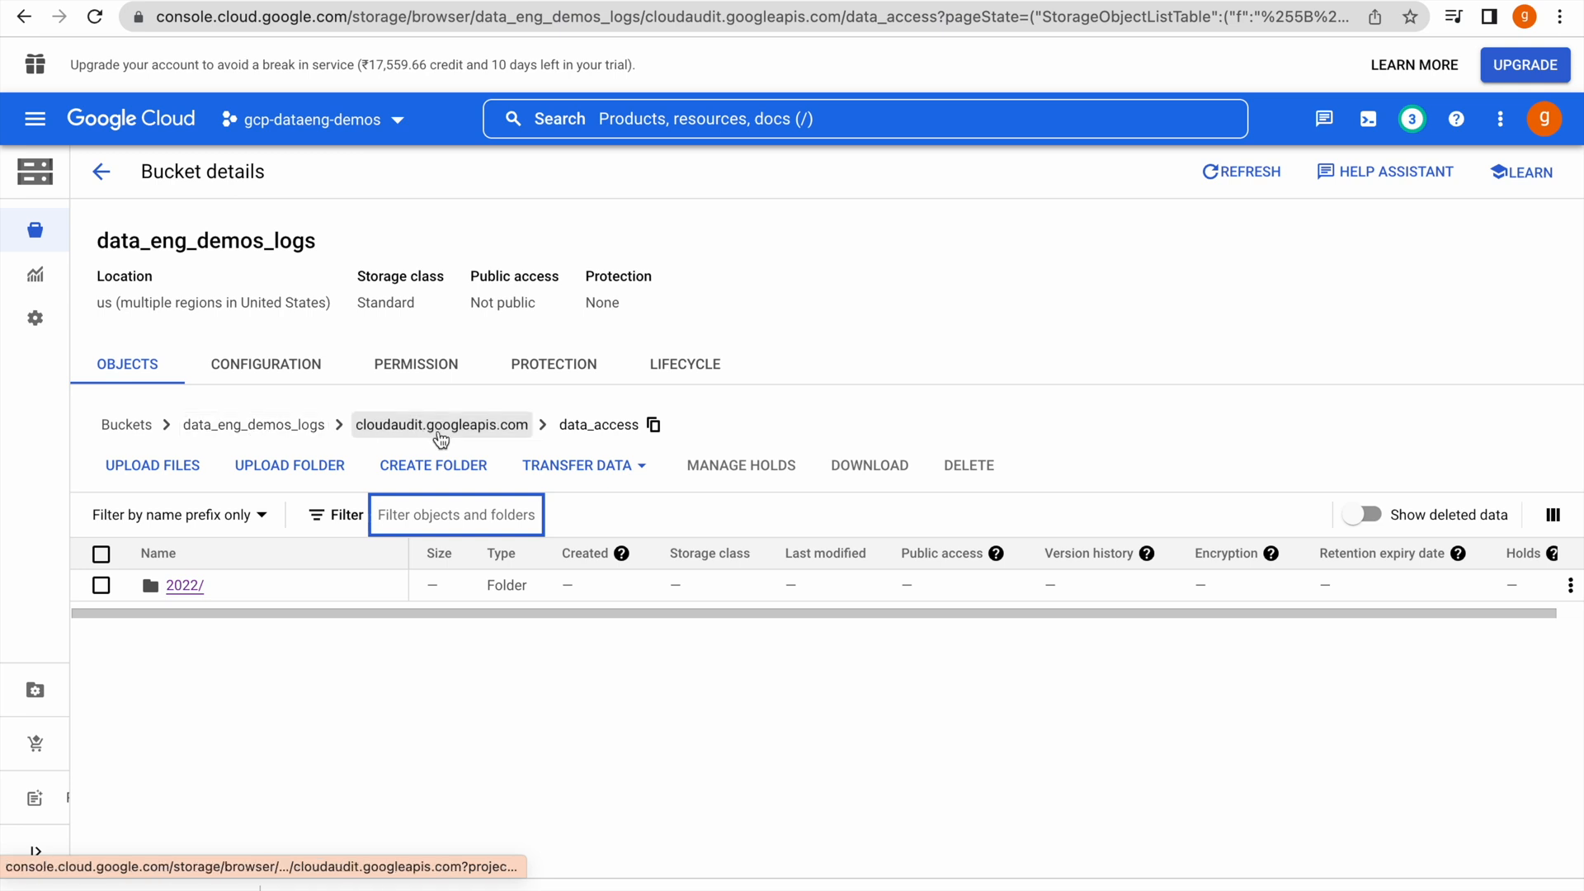
pyautogui.click(187, 585)
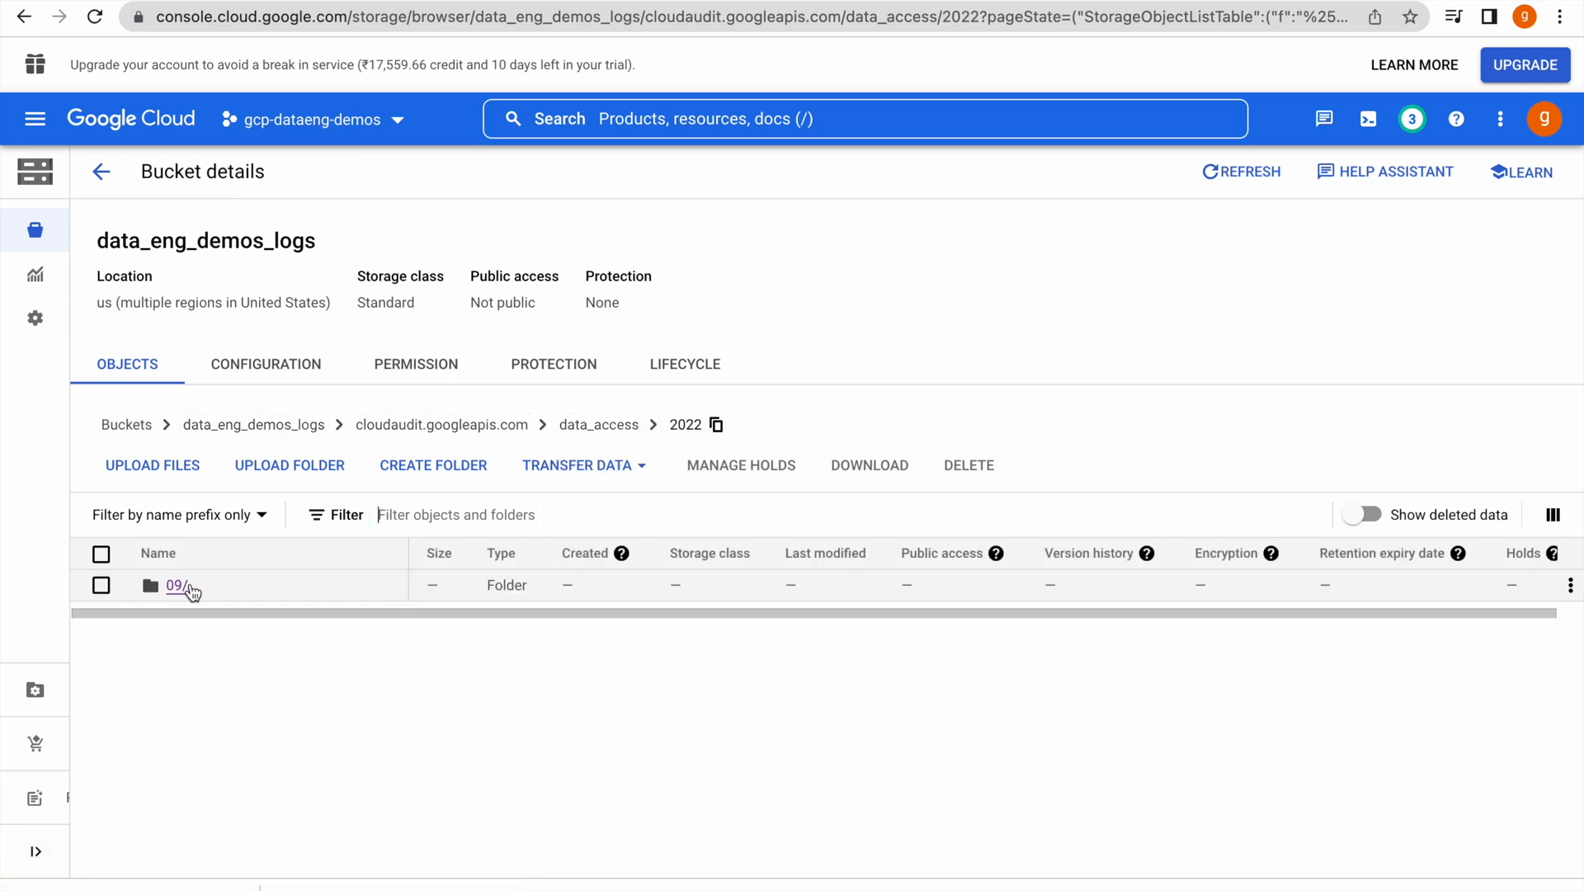
pyautogui.click(175, 589)
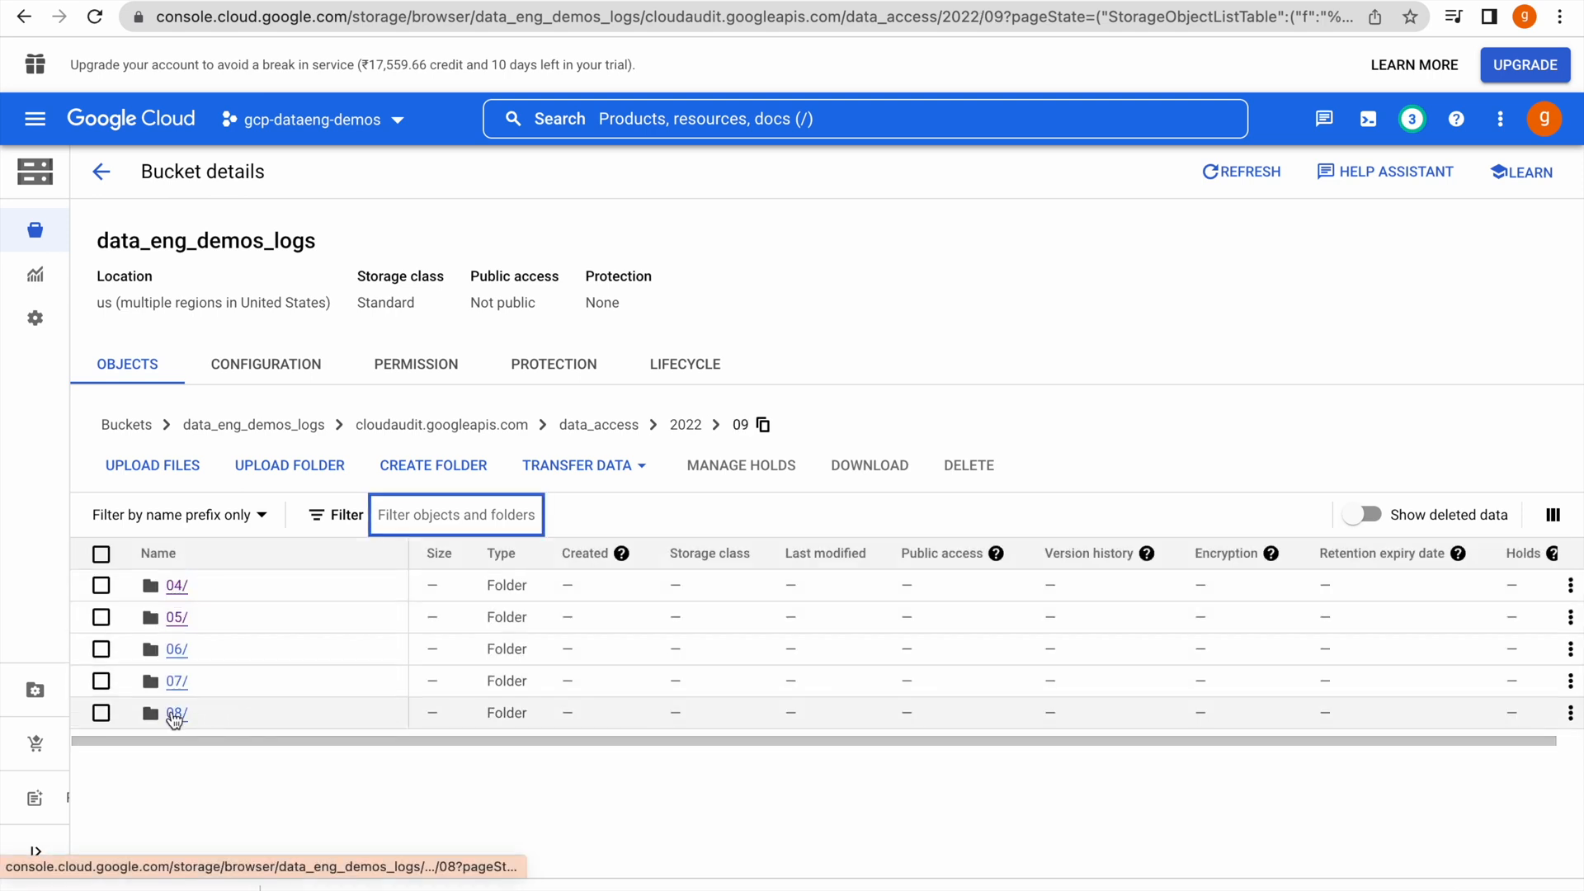
pyautogui.click(176, 715)
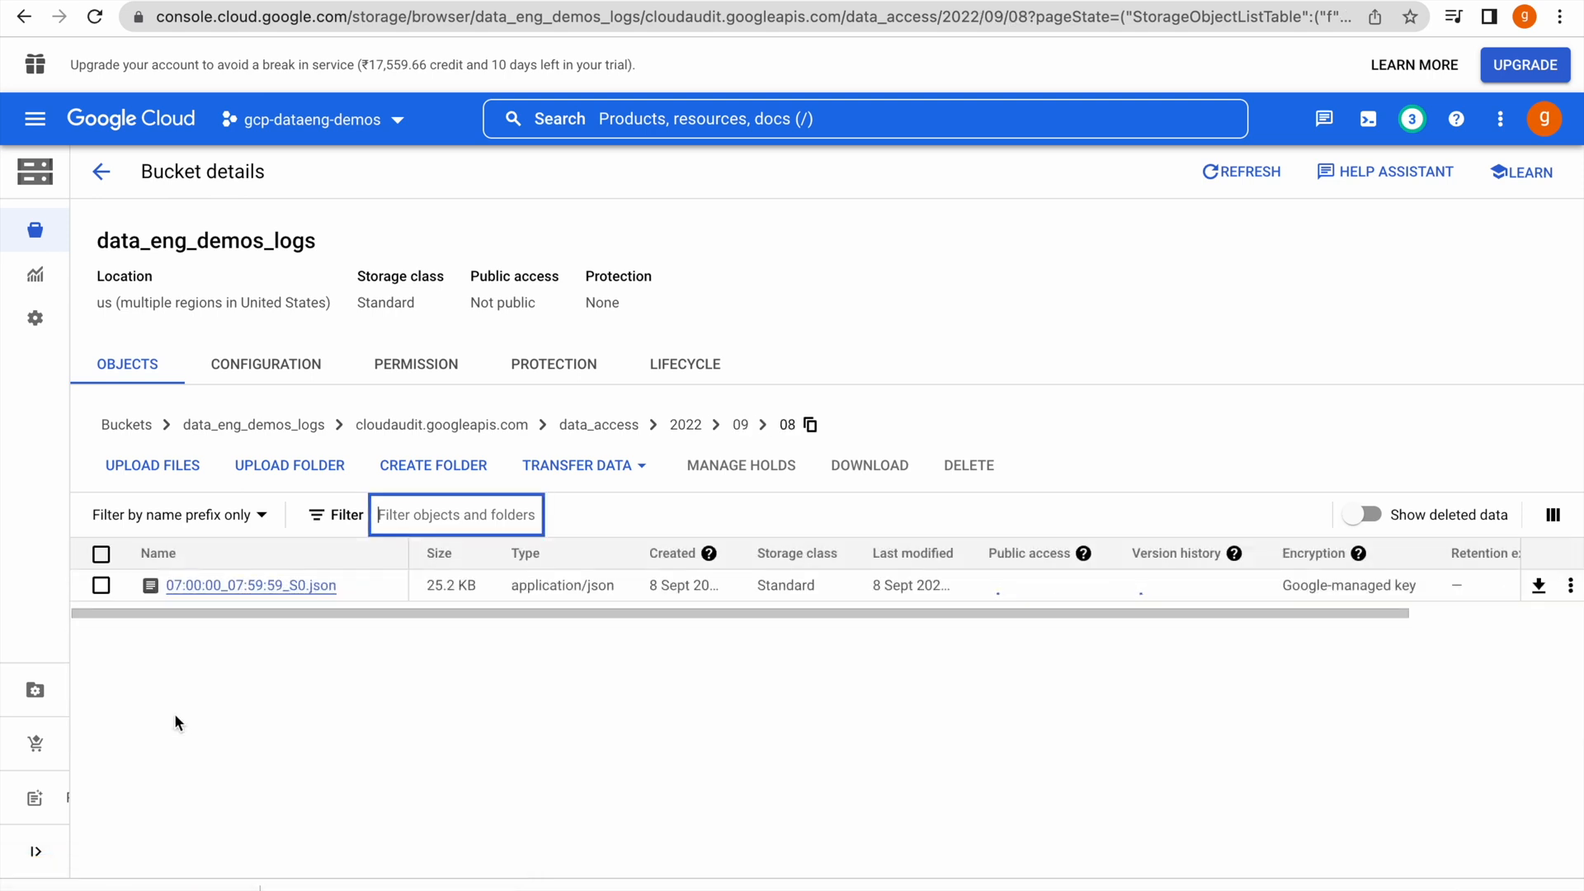
pyautogui.click(256, 584)
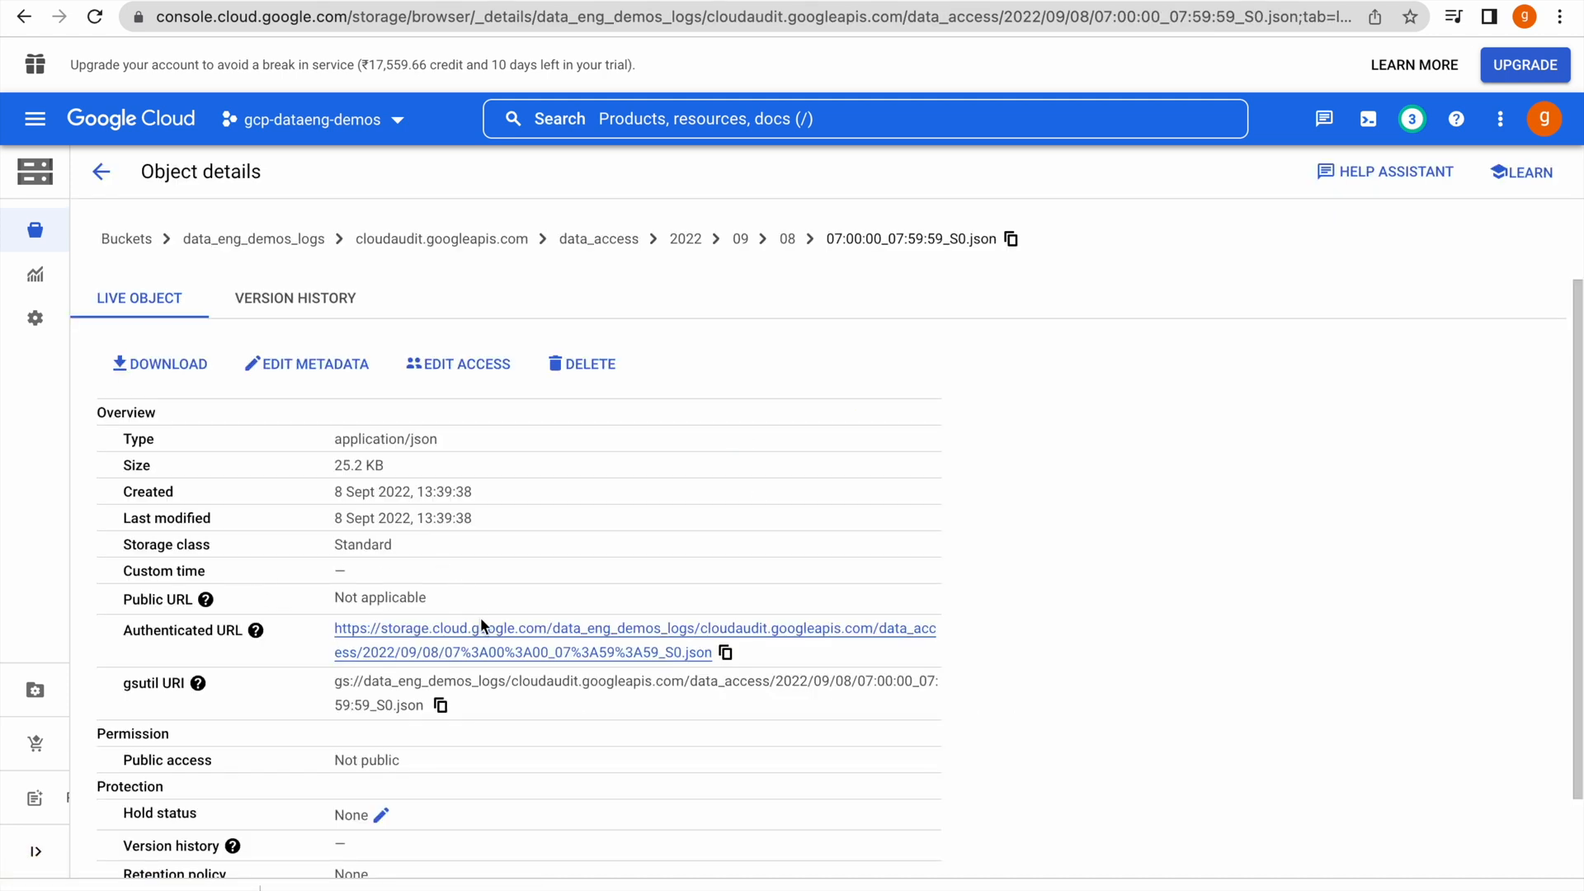
# Read the exported log file's contents through its authenticated URL, then return from the object details
pyautogui.click(477, 629)
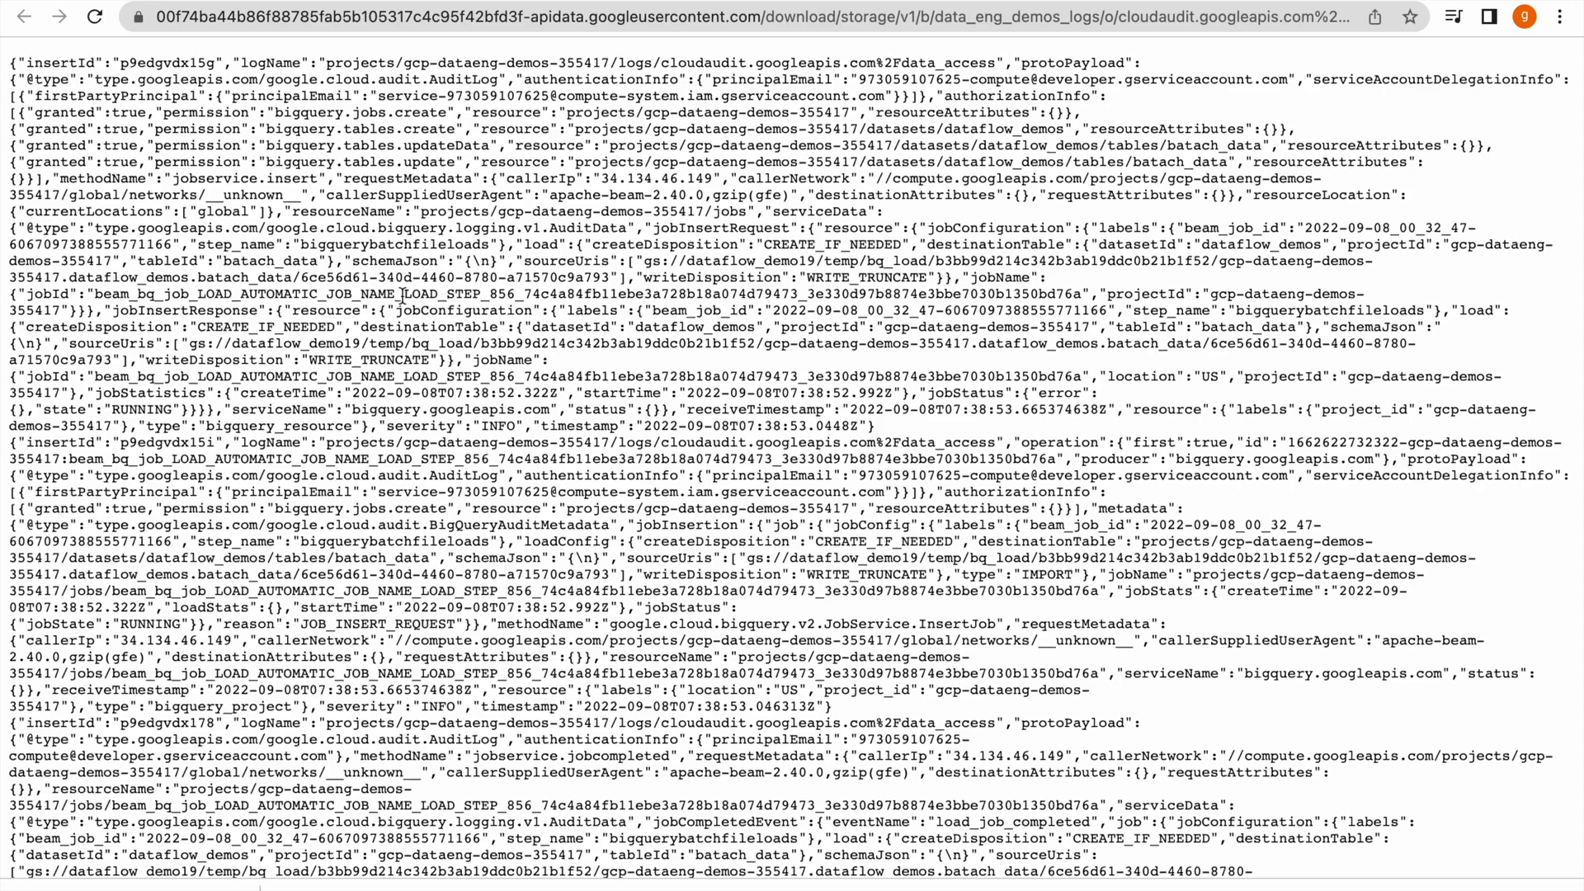
pyautogui.scroll(-15, 402, 295)
pyautogui.scroll(15, 401, 295)
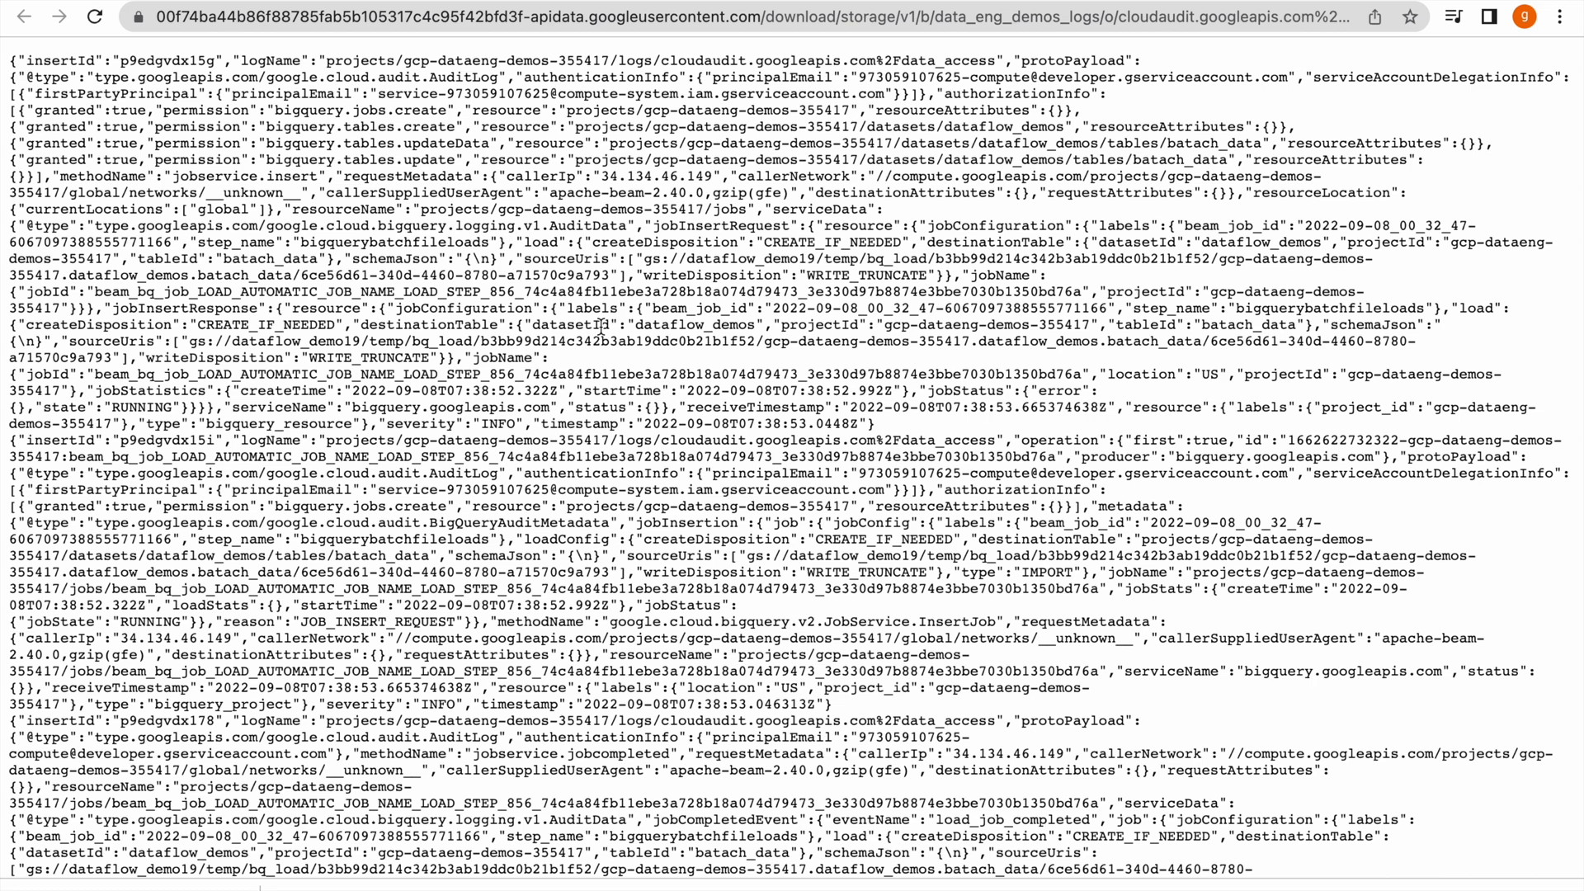
pyautogui.click(1089, 2)
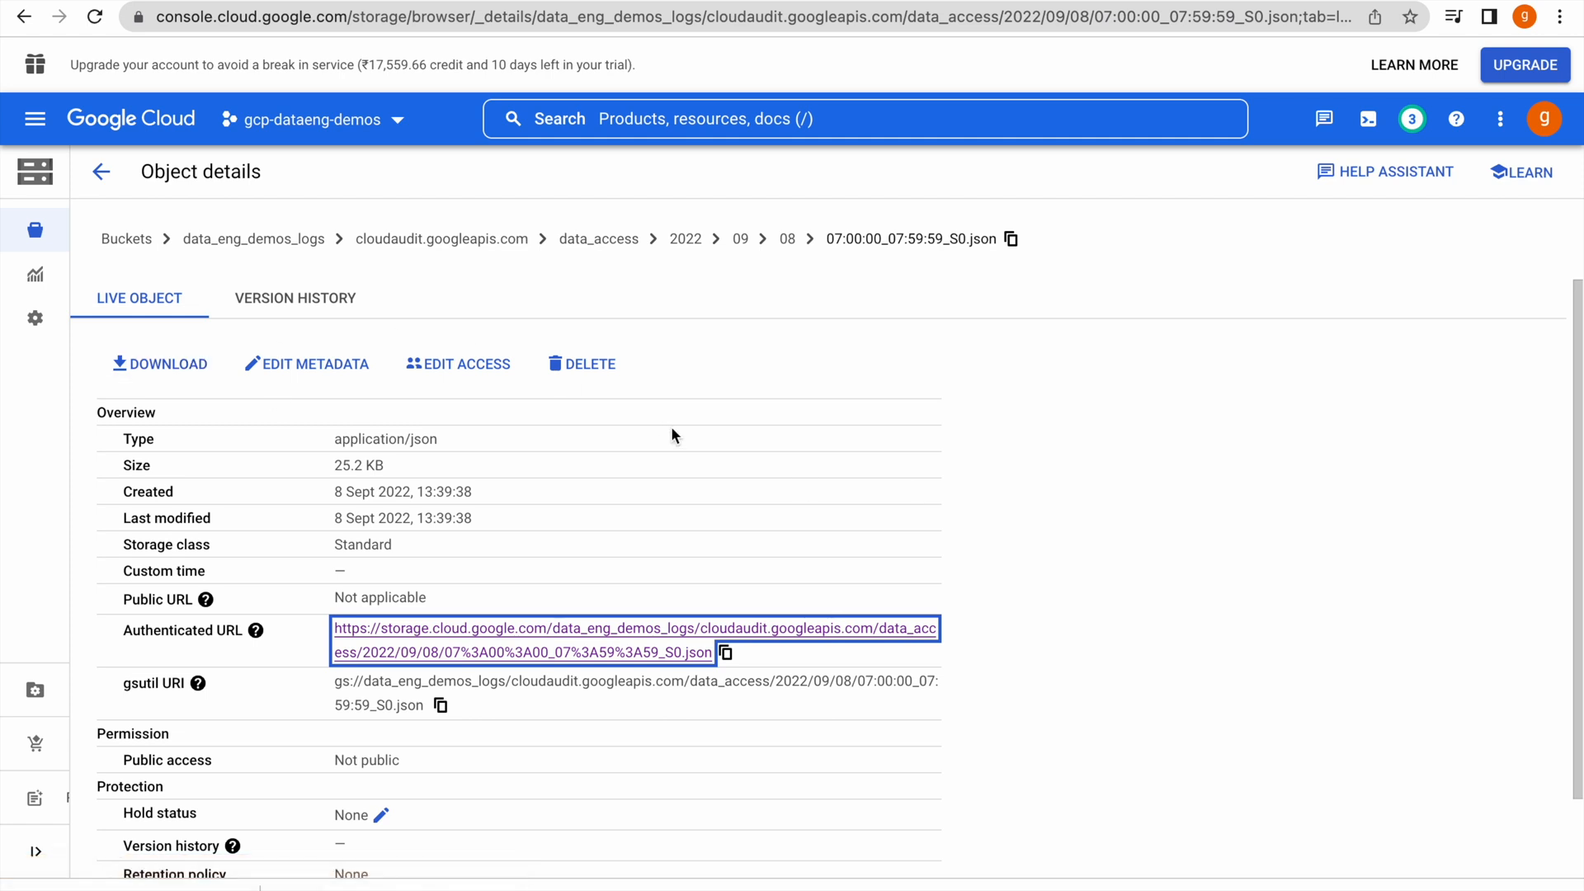
pyautogui.click(101, 171)
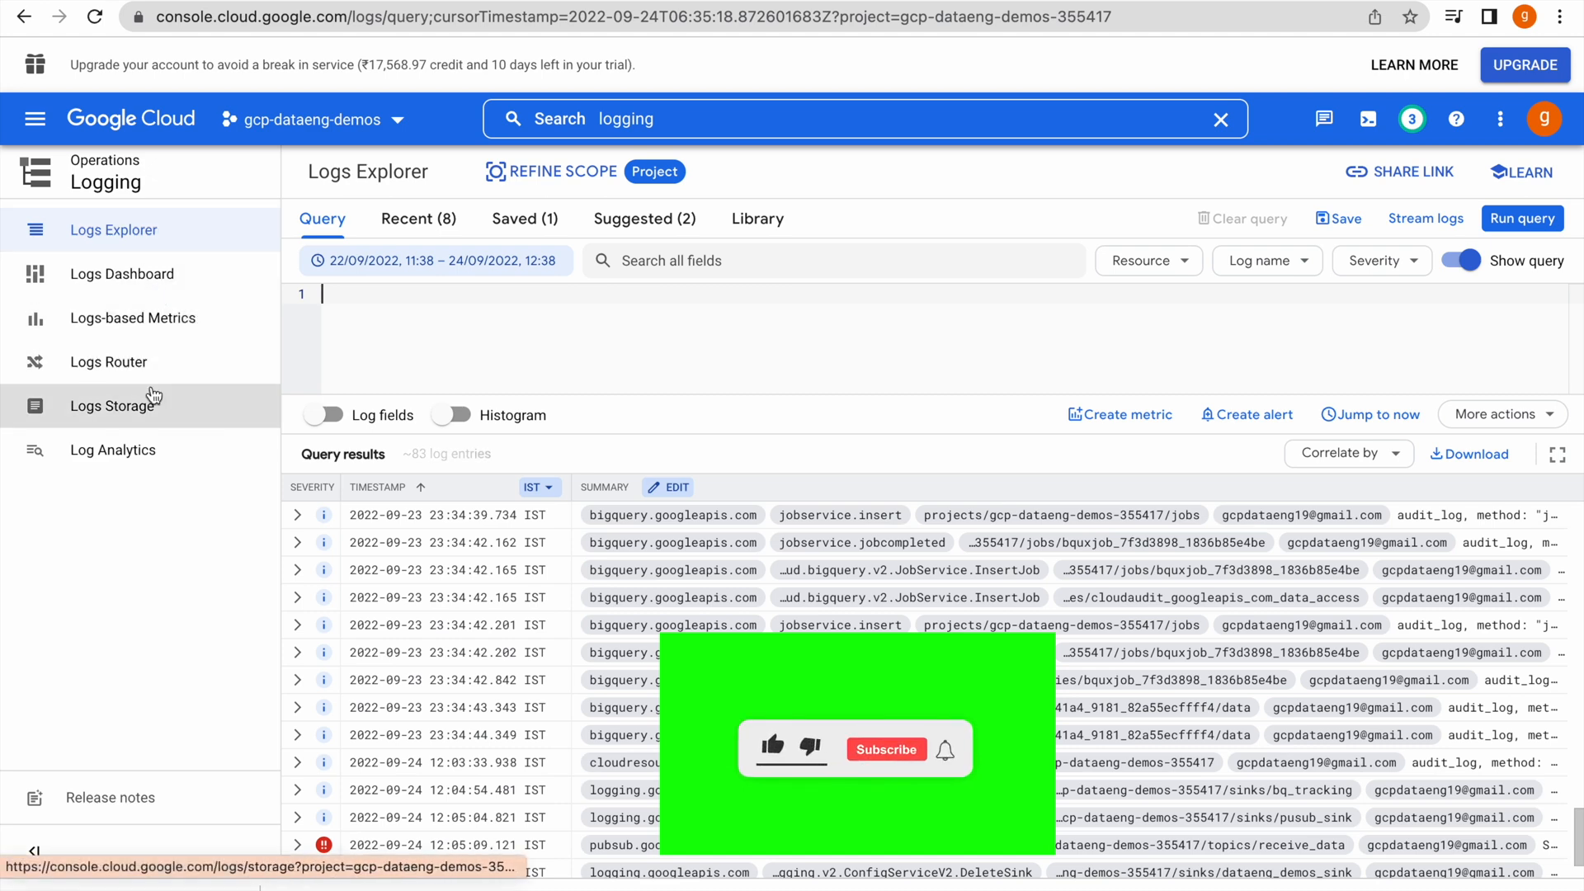
# Start a new logs routing sink in Logs Router, name it export_pubsub and continue to its destination settings
pyautogui.click(111, 375)
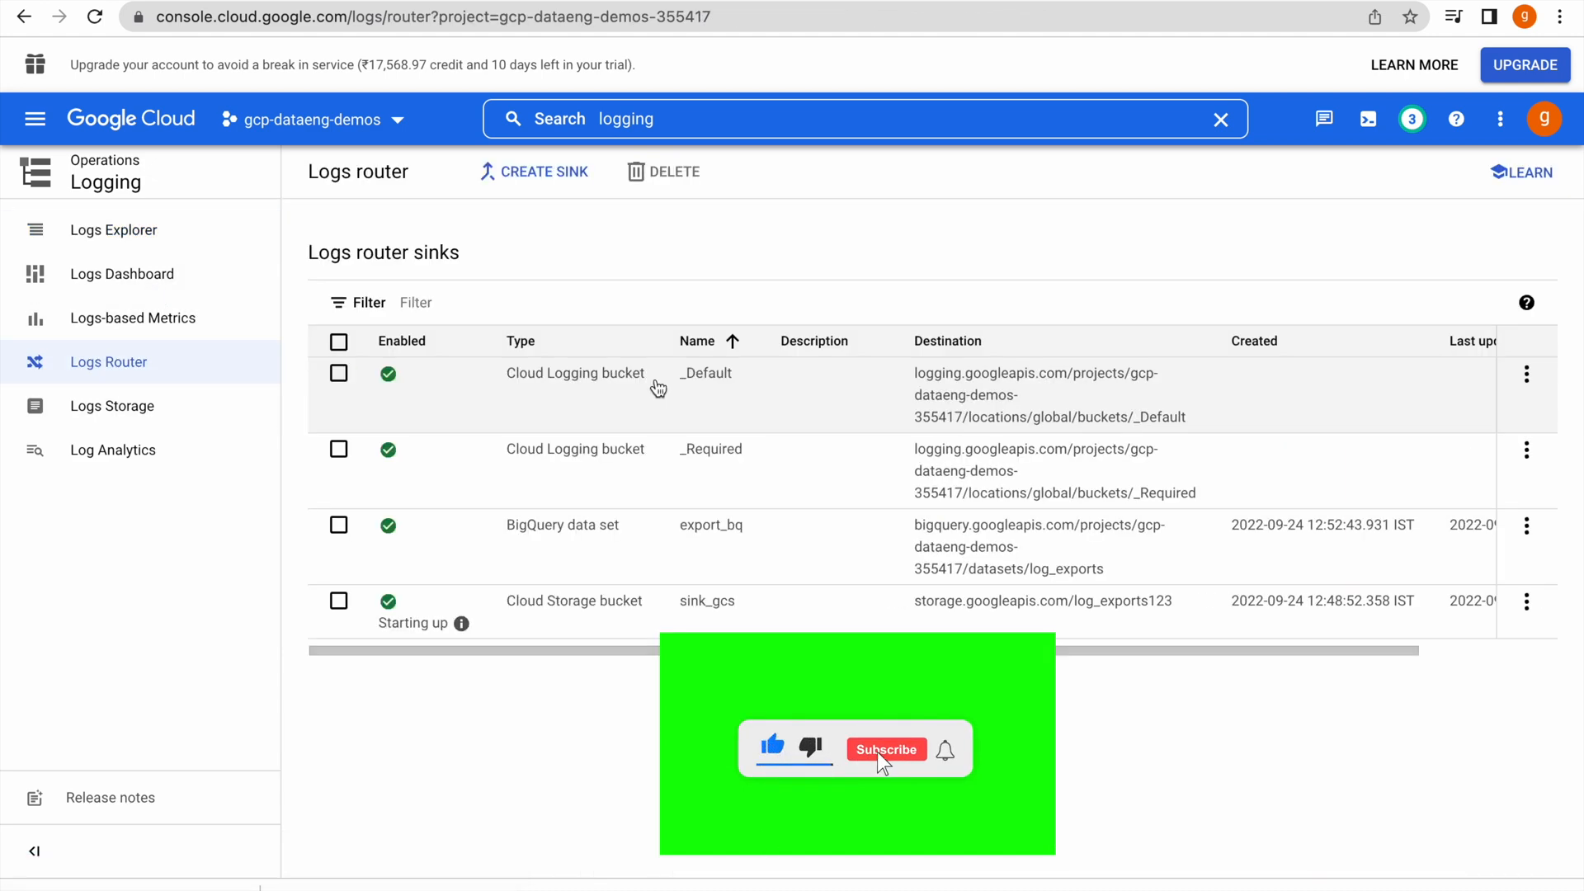
pyautogui.click(558, 175)
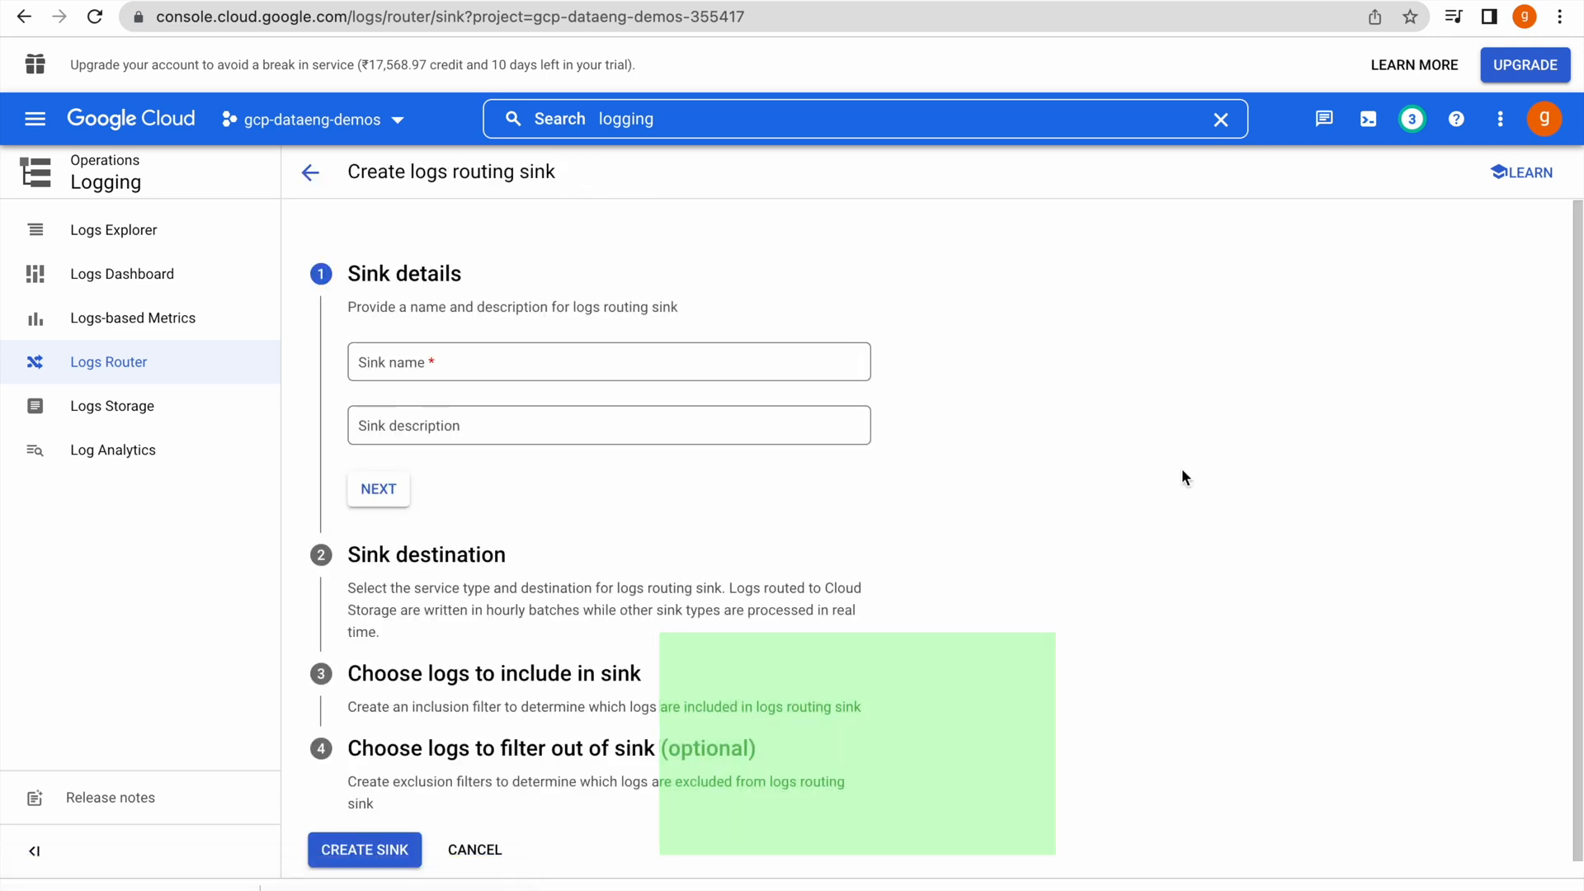
pyautogui.click(521, 364)
pyautogui.write('e')
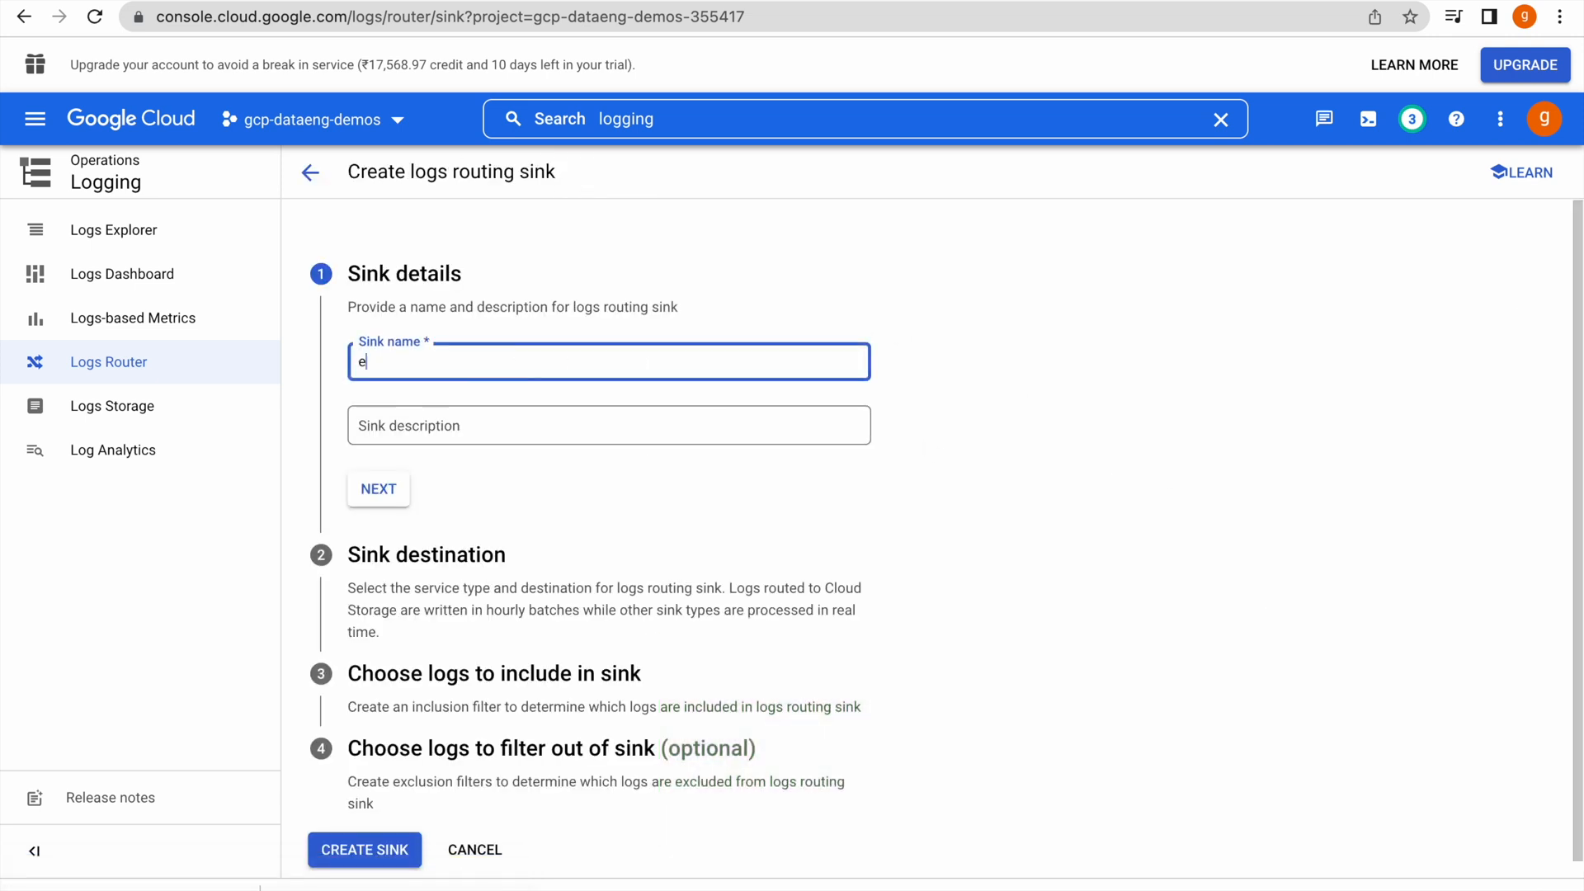
pyautogui.write('xport_pubsub')
pyautogui.click(1178, 443)
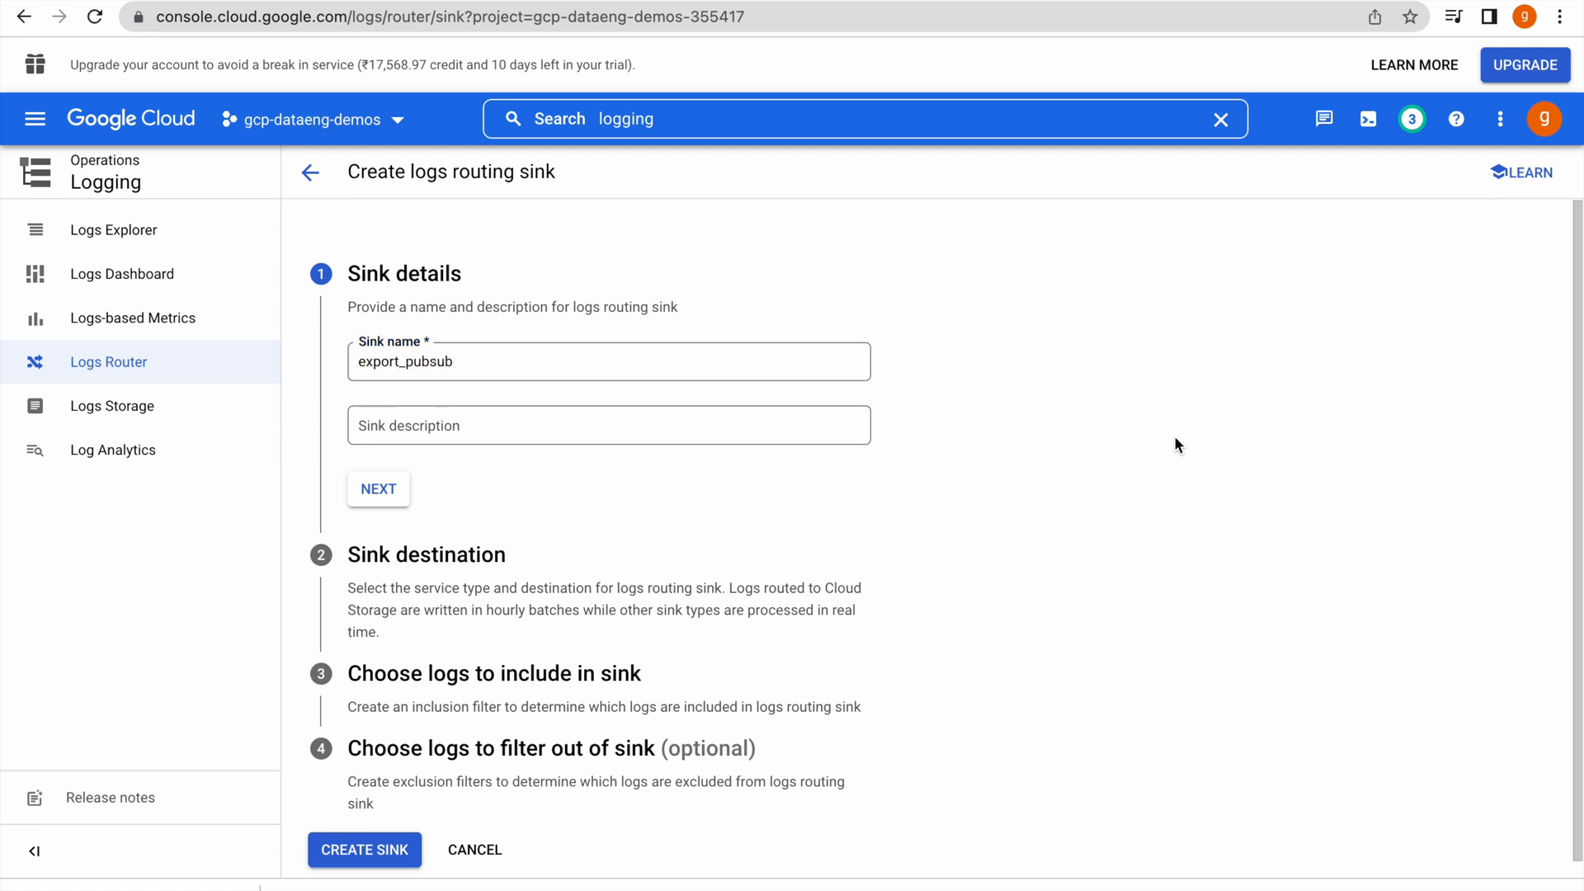
pyautogui.click(379, 488)
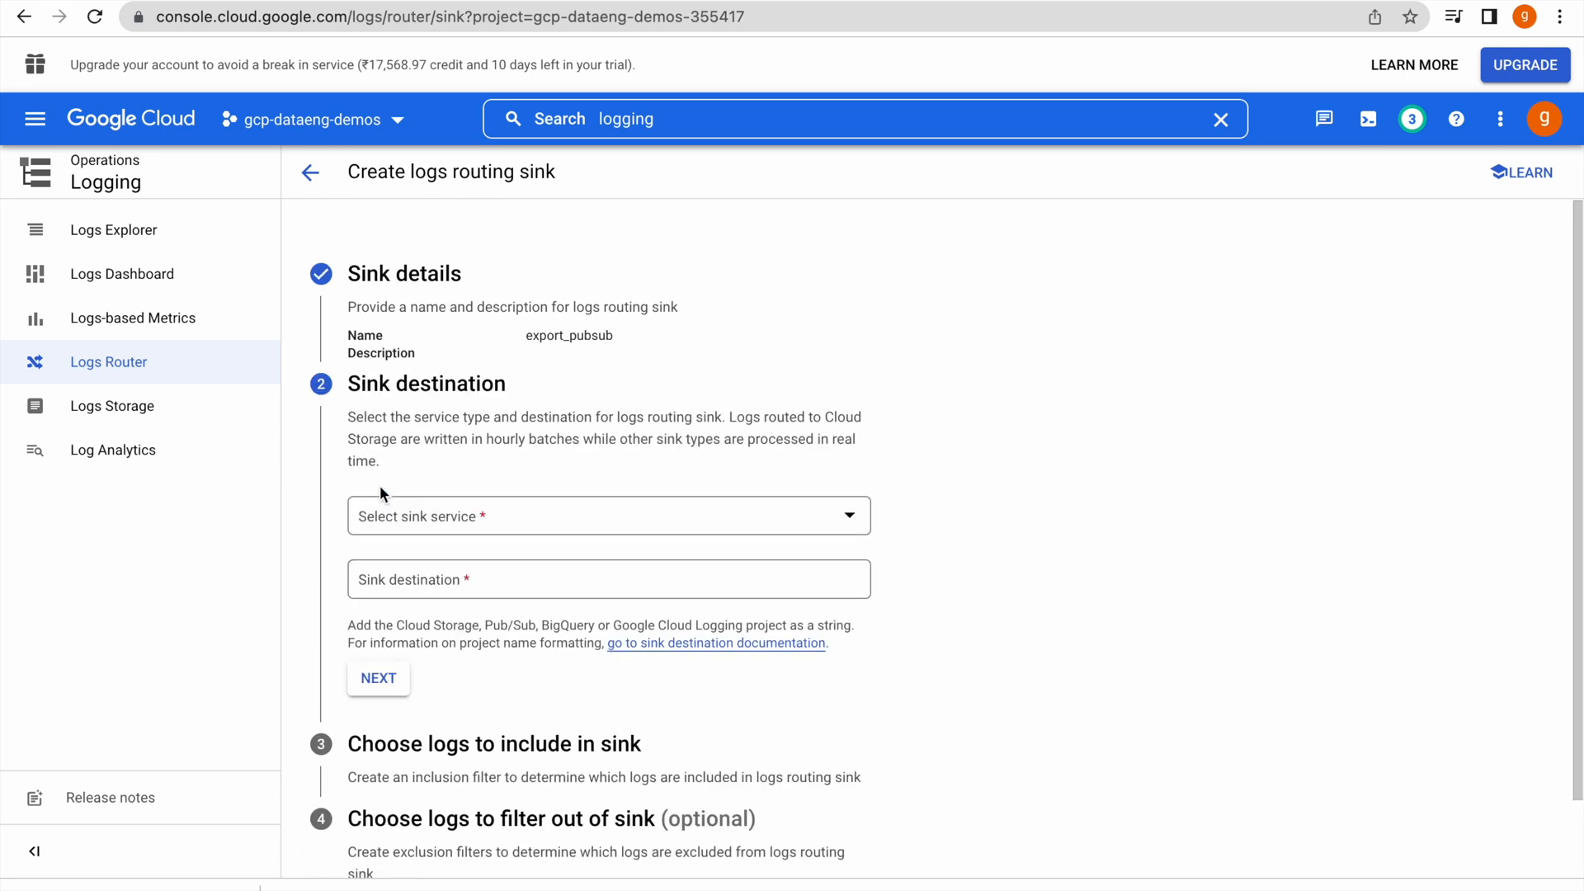
# Set the sink service to Cloud Pub/Sub topic and choose projects/gcp-dataeng-demos-355417/topics/receive_data as the destination
pyautogui.click(446, 520)
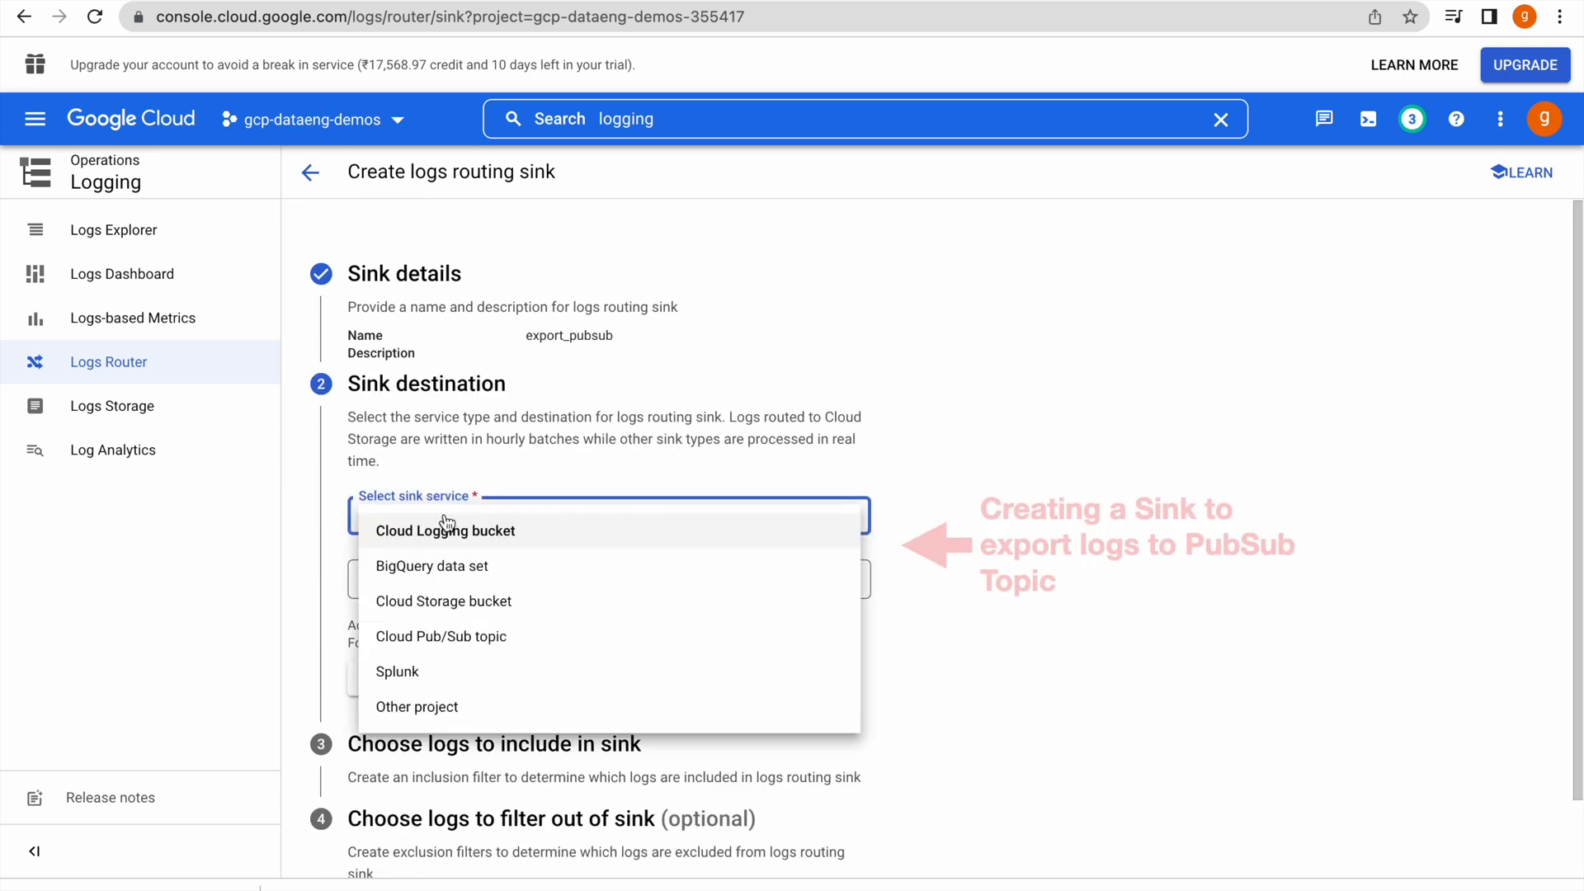
pyautogui.click(450, 642)
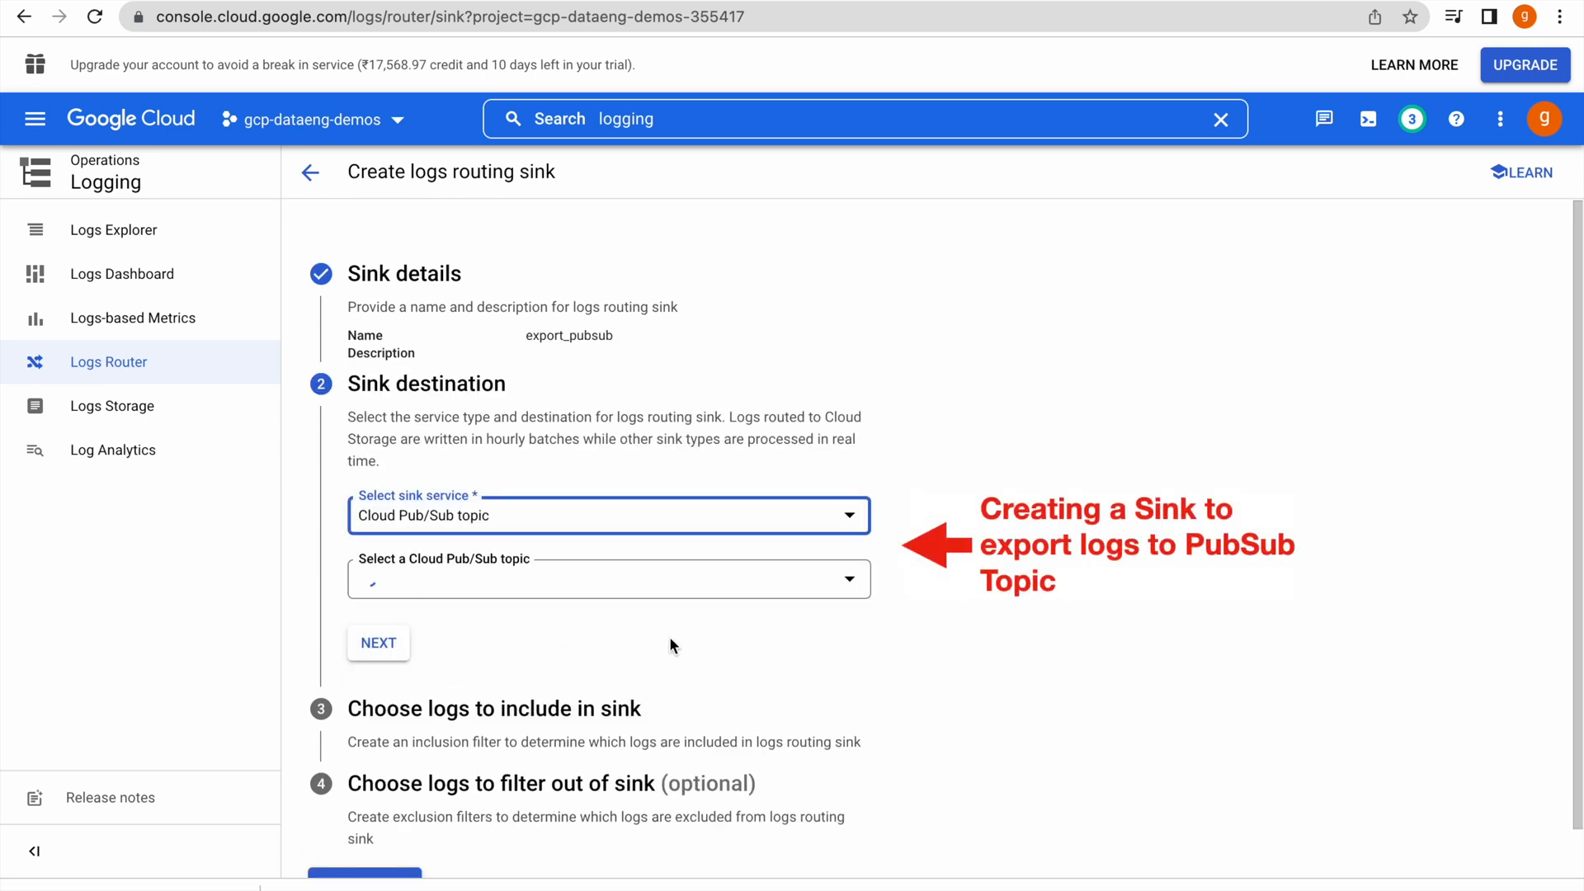
pyautogui.click(822, 583)
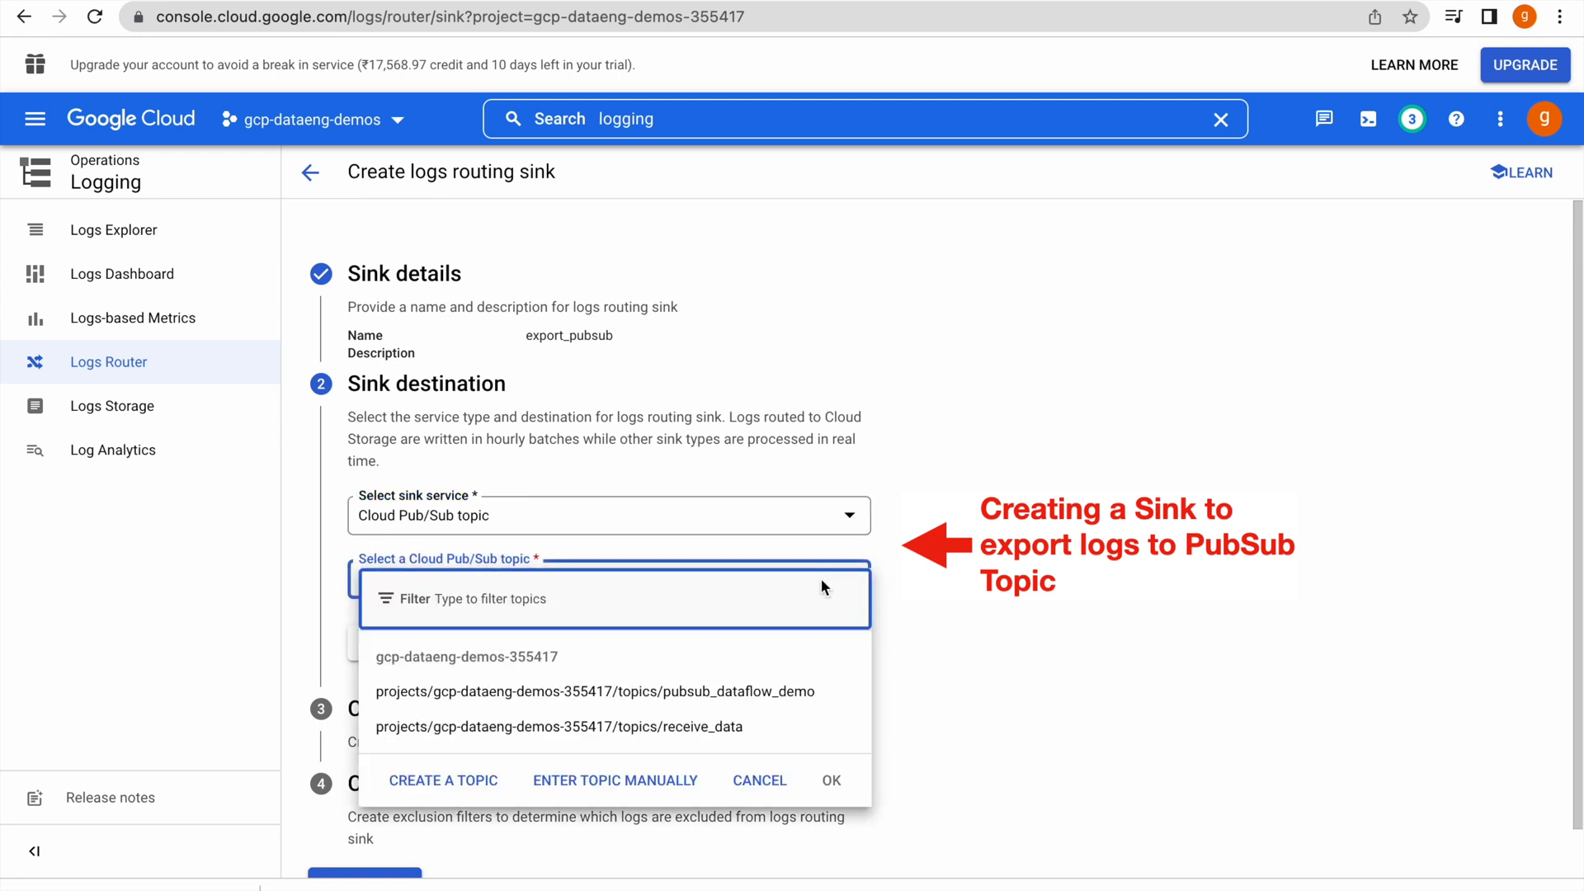
pyautogui.click(645, 727)
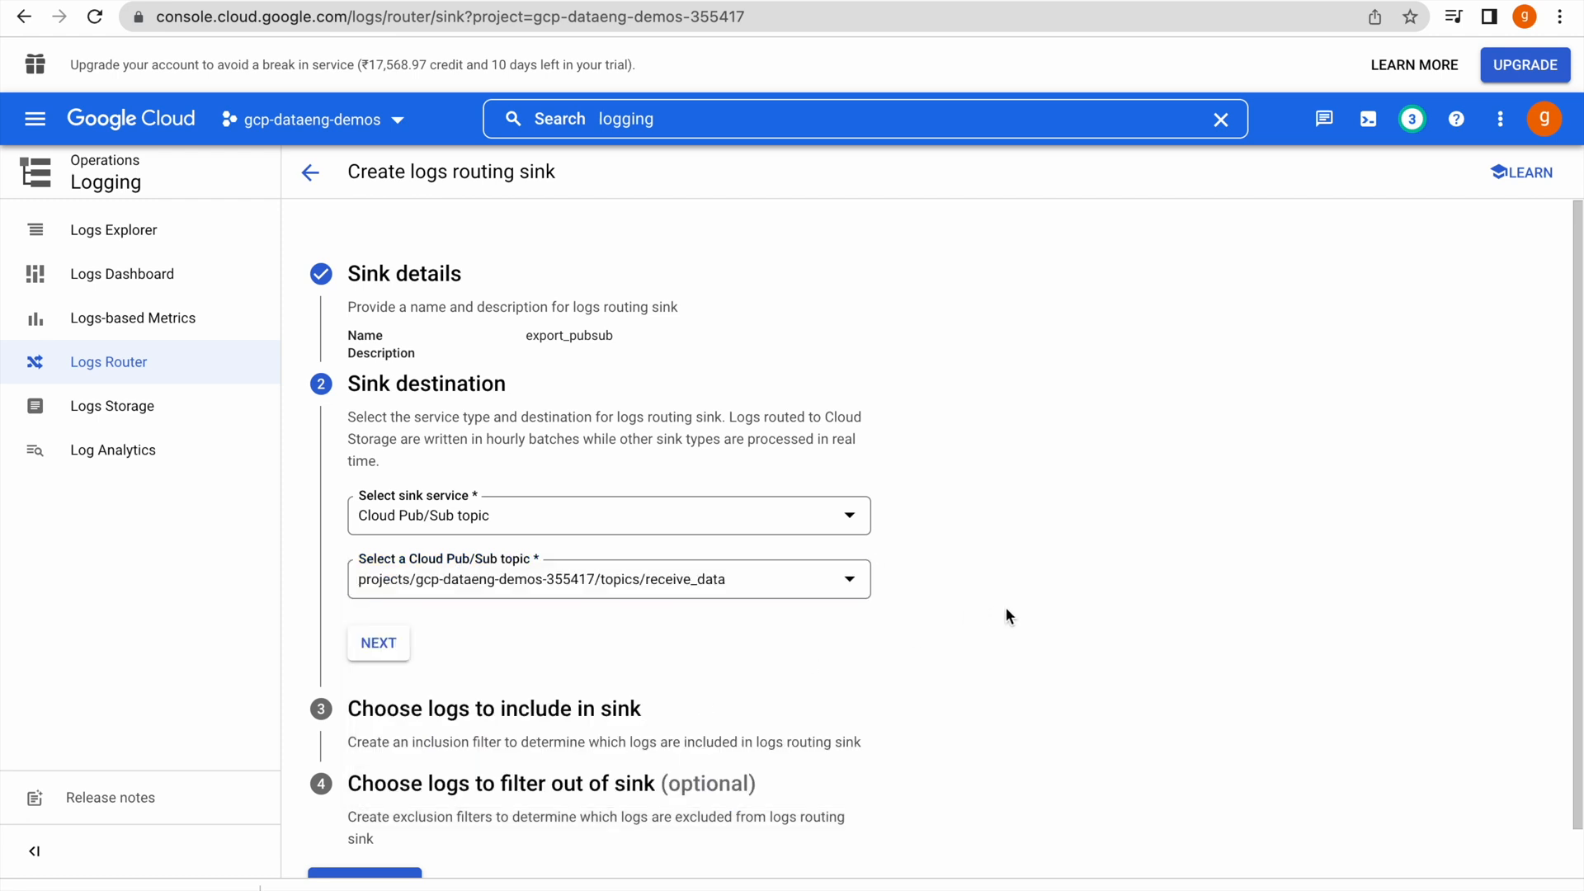
# Create the export_pubsub sink without inclusion or exclusion filters and return to the Logs Router sink list
pyautogui.scroll(-1, 1006, 609)
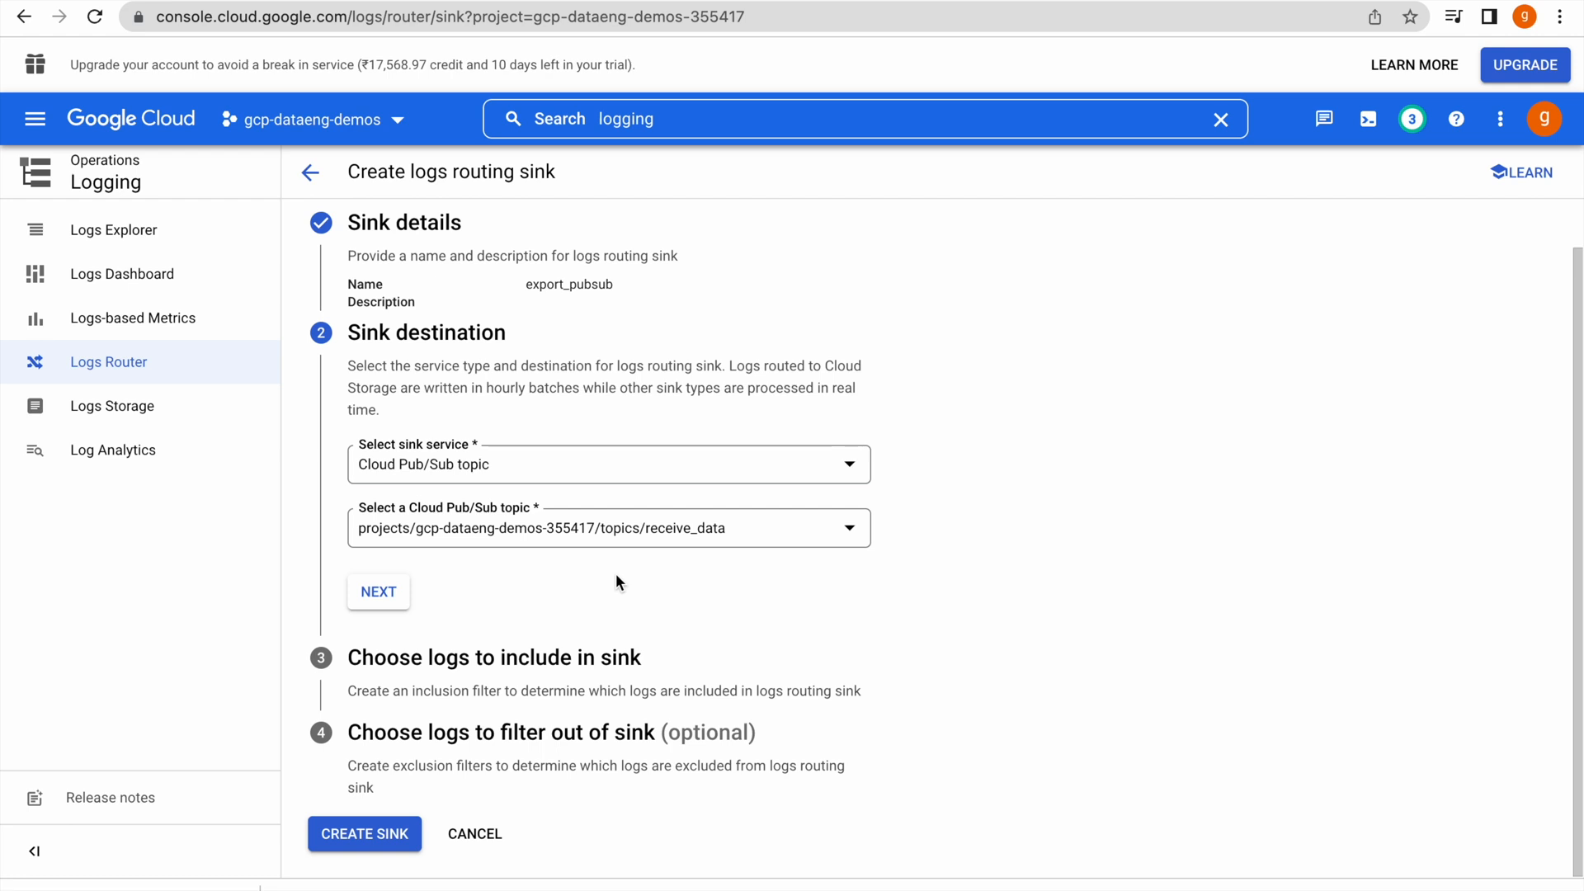
pyautogui.click(365, 836)
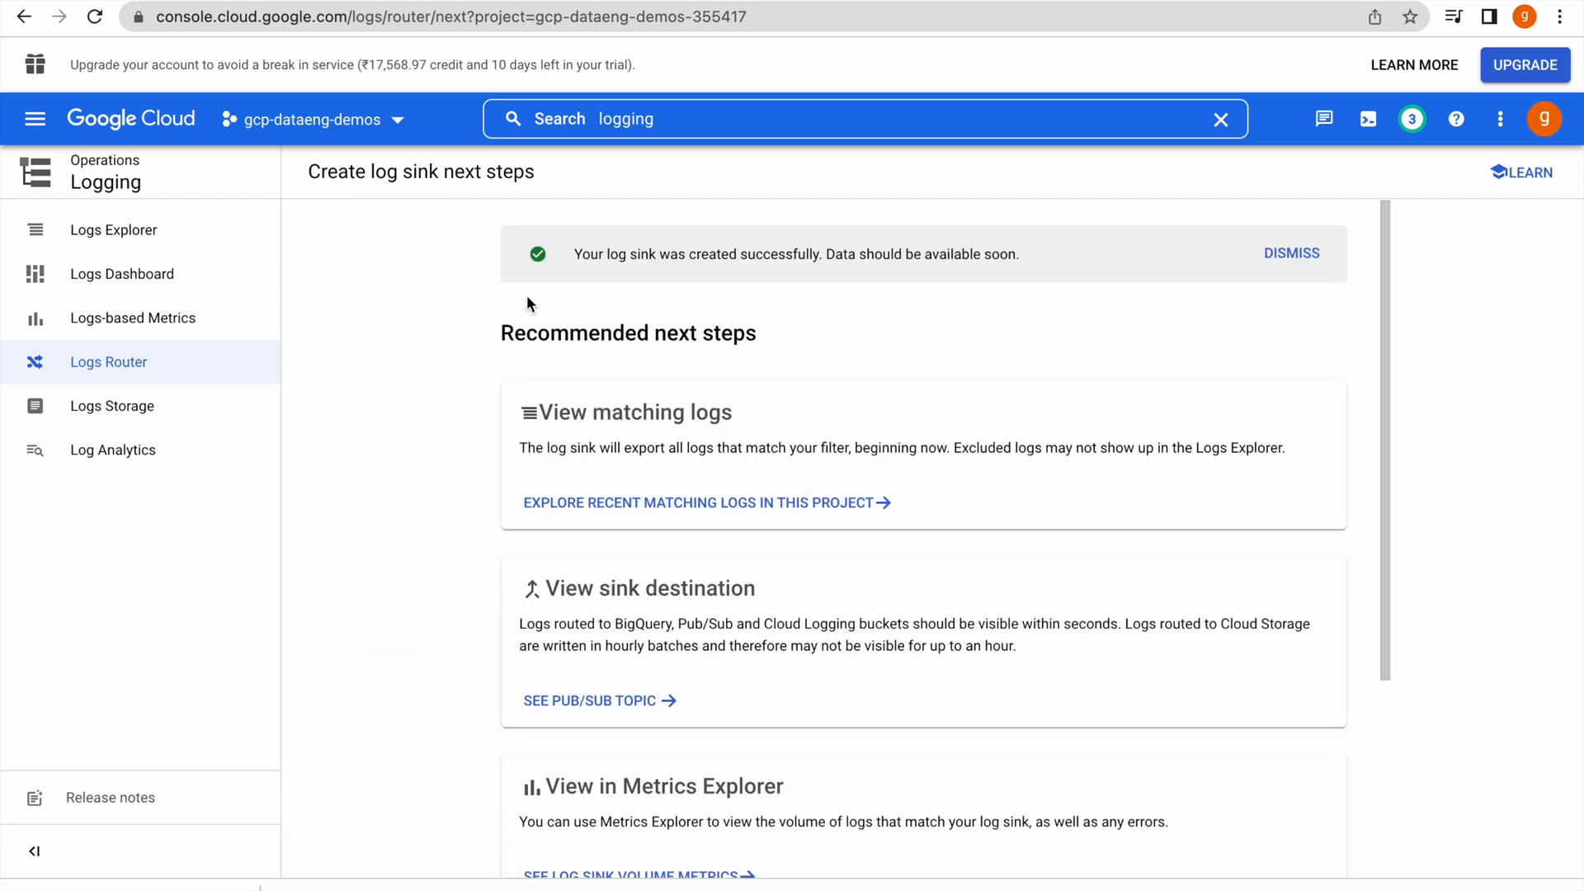
pyautogui.click(135, 360)
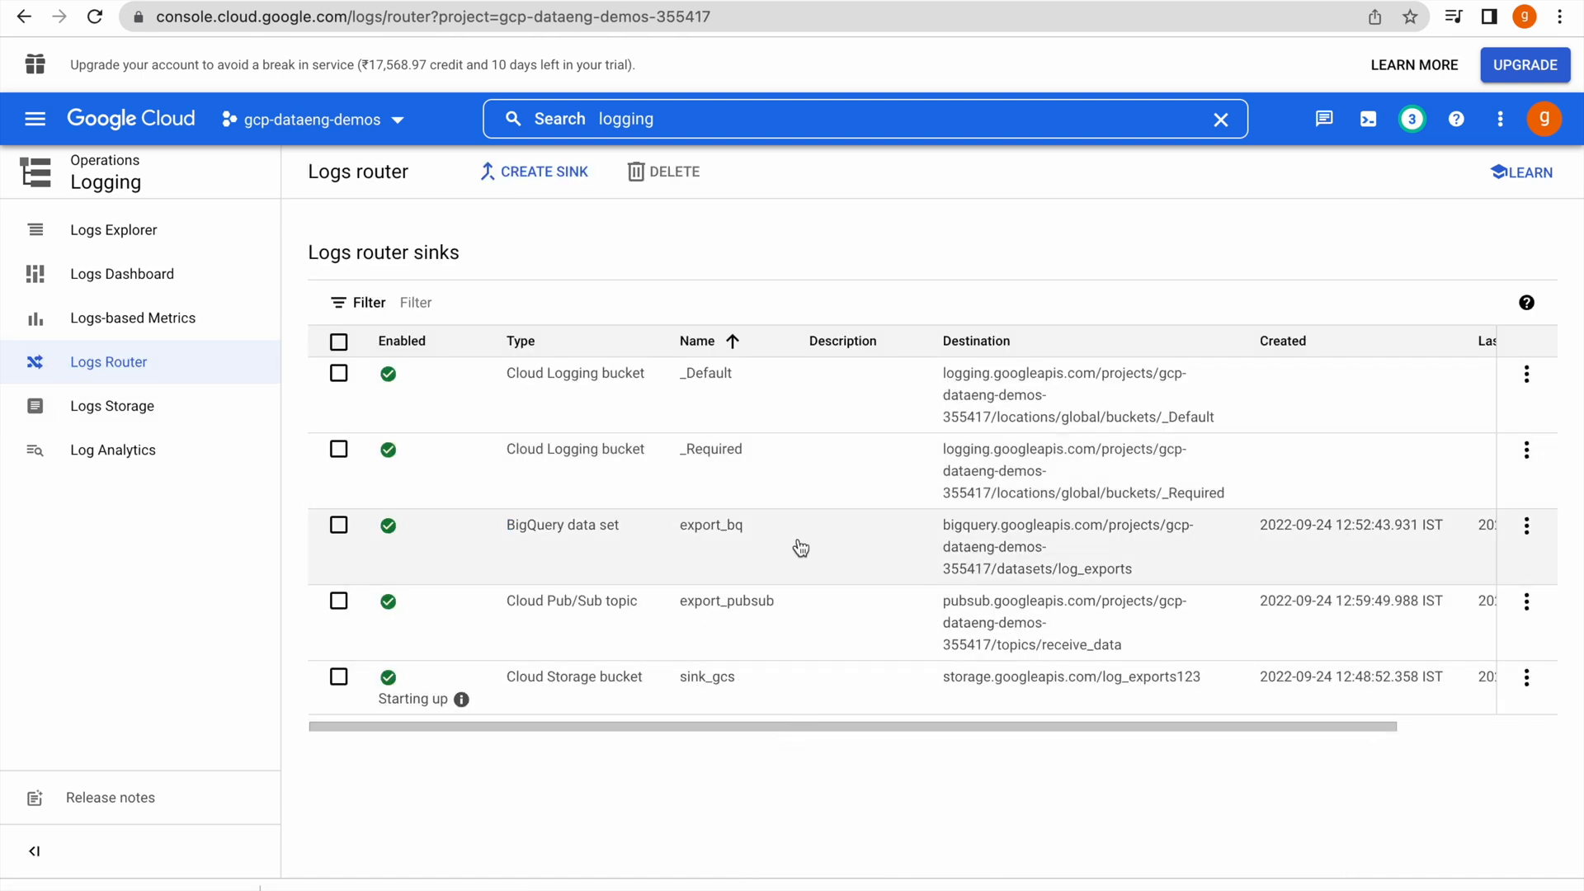
# Open the sink details of export_pubsub and copy its writer identity
pyautogui.click(1528, 601)
pyautogui.click(1337, 643)
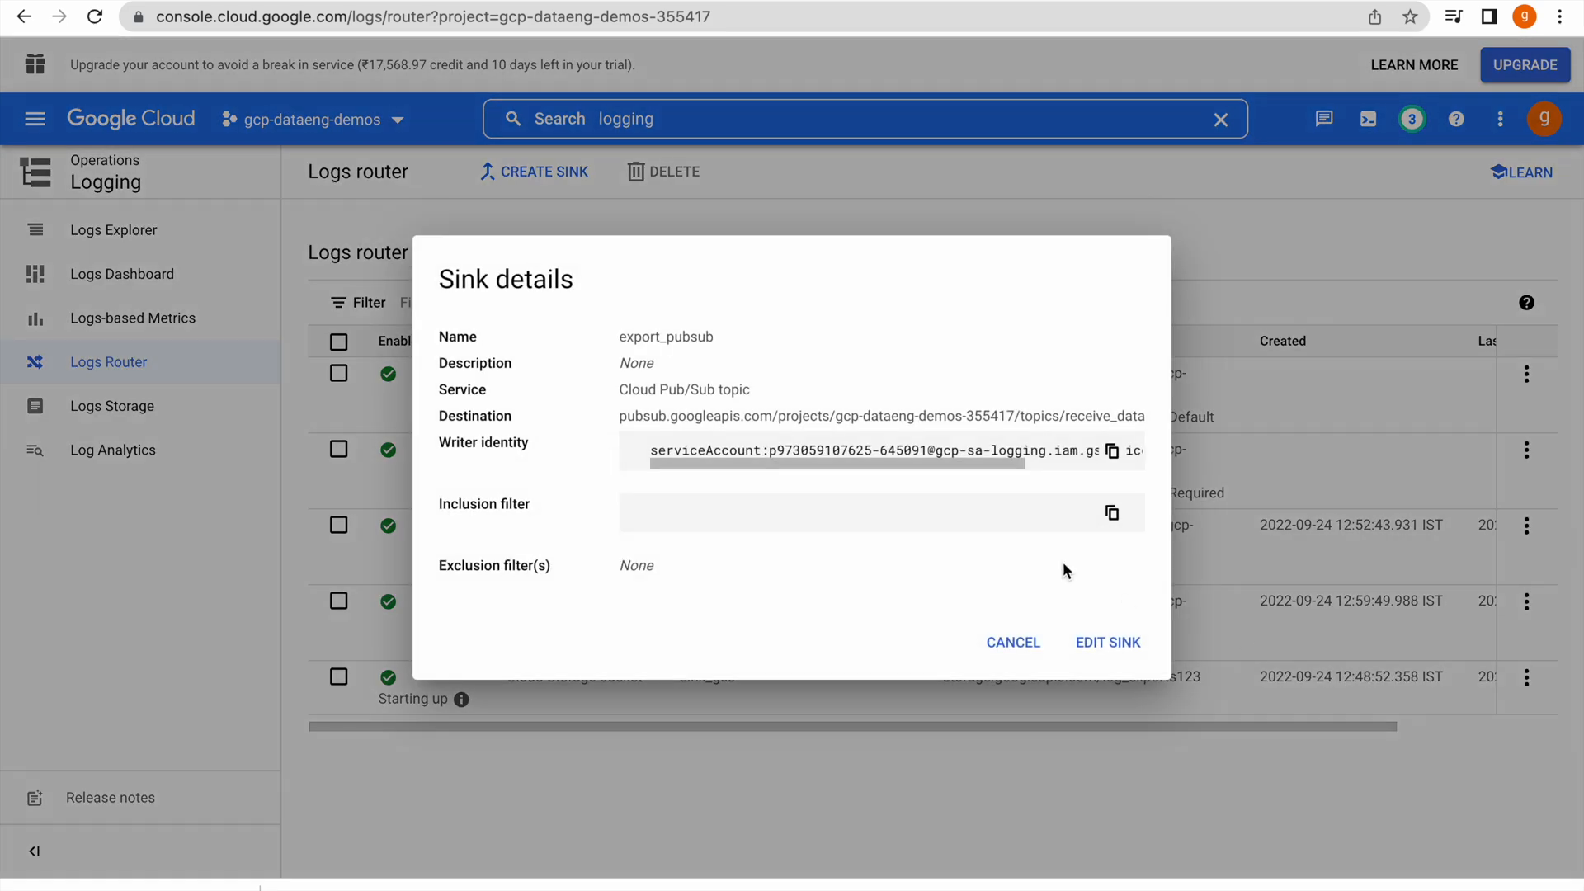
pyautogui.click(1112, 452)
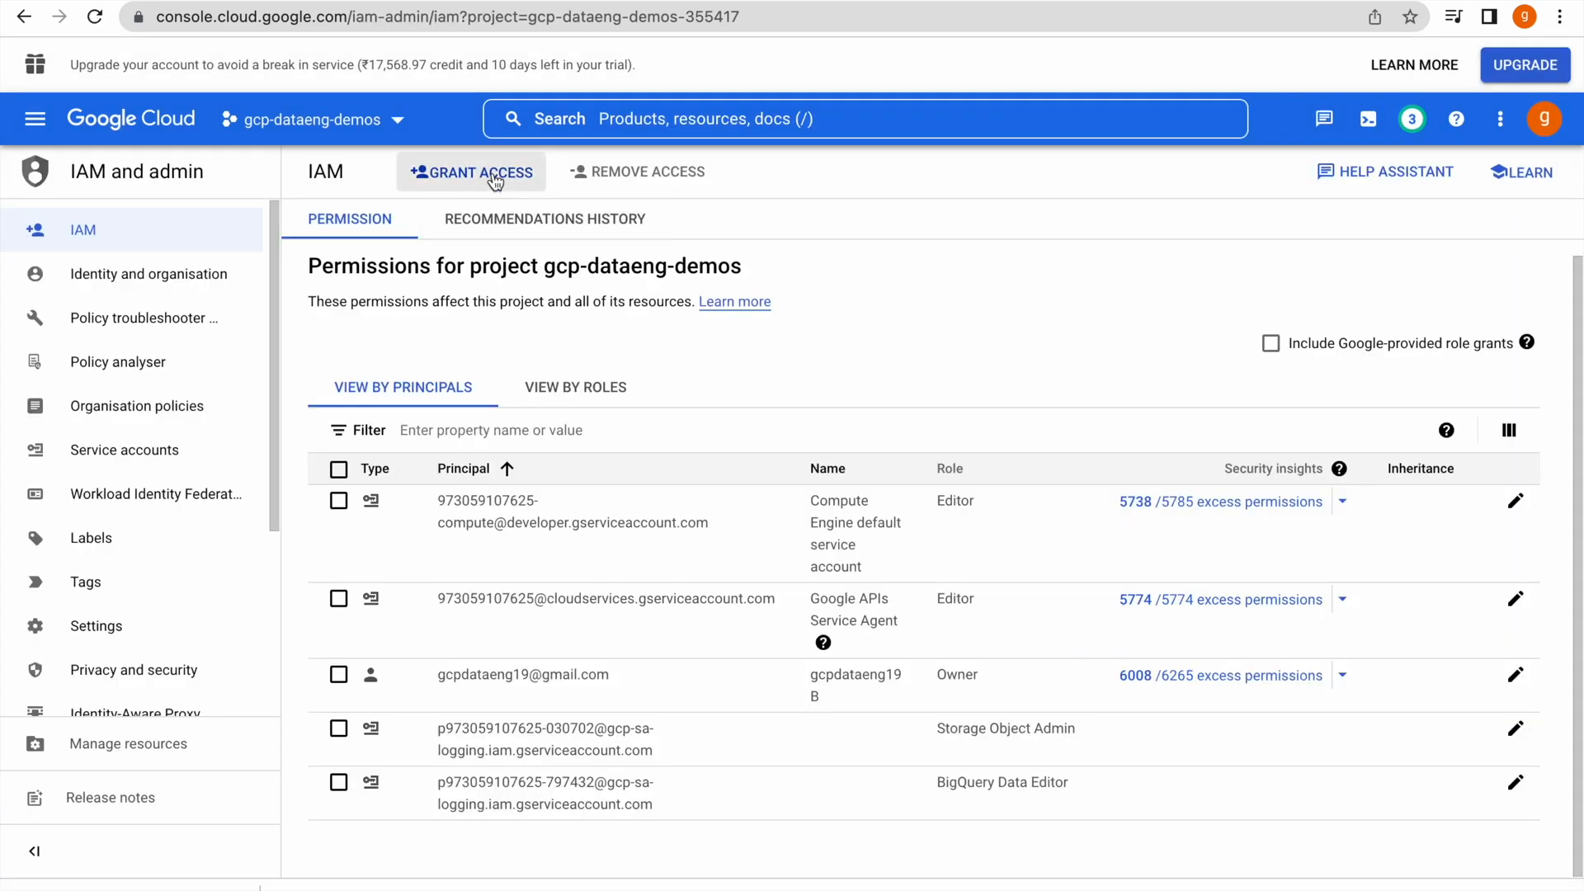
# In the project's IAM permissions, grant the copied writer identity the Pub/Sub Publisher role, and close the sink details
pyautogui.click(496, 175)
pyautogui.click(807, 422)
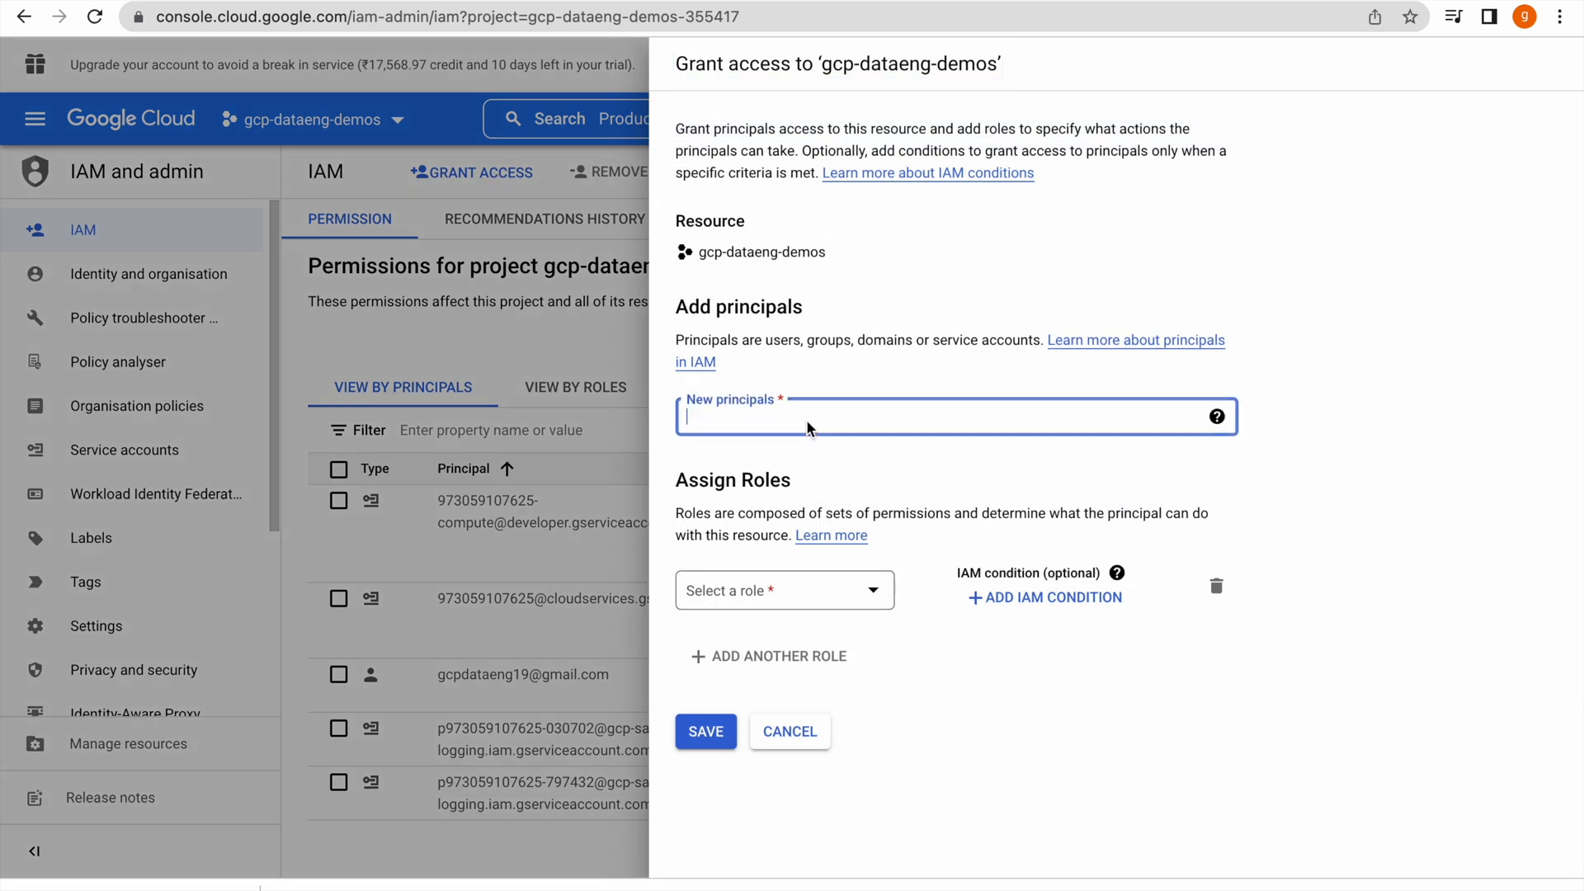
pyautogui.hotkey('ctrl', 'v')
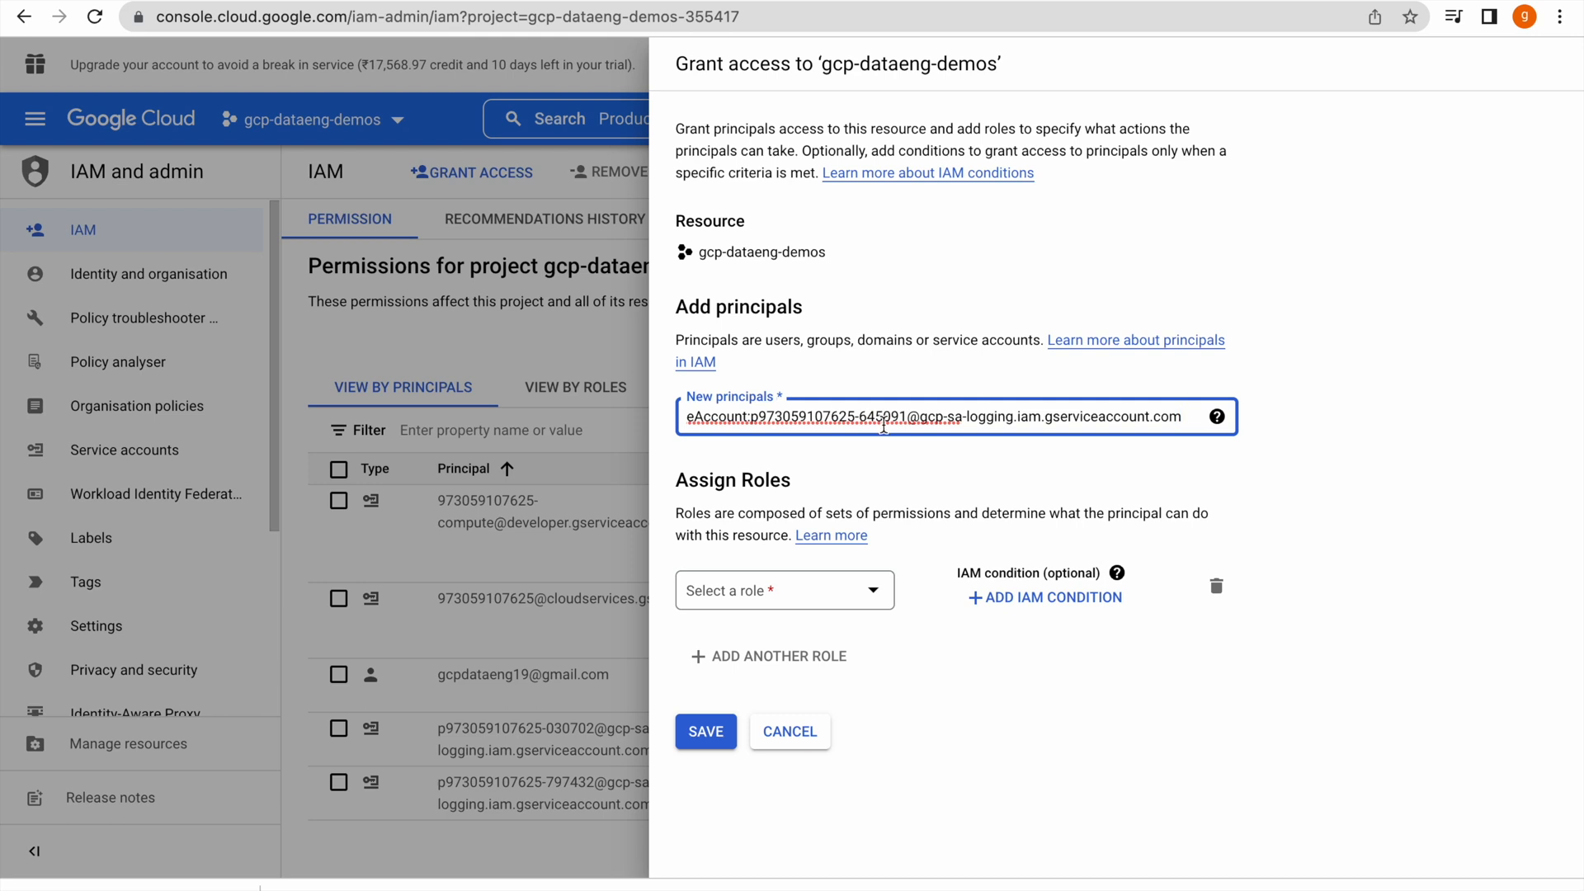
pyautogui.click(792, 598)
pyautogui.click(802, 353)
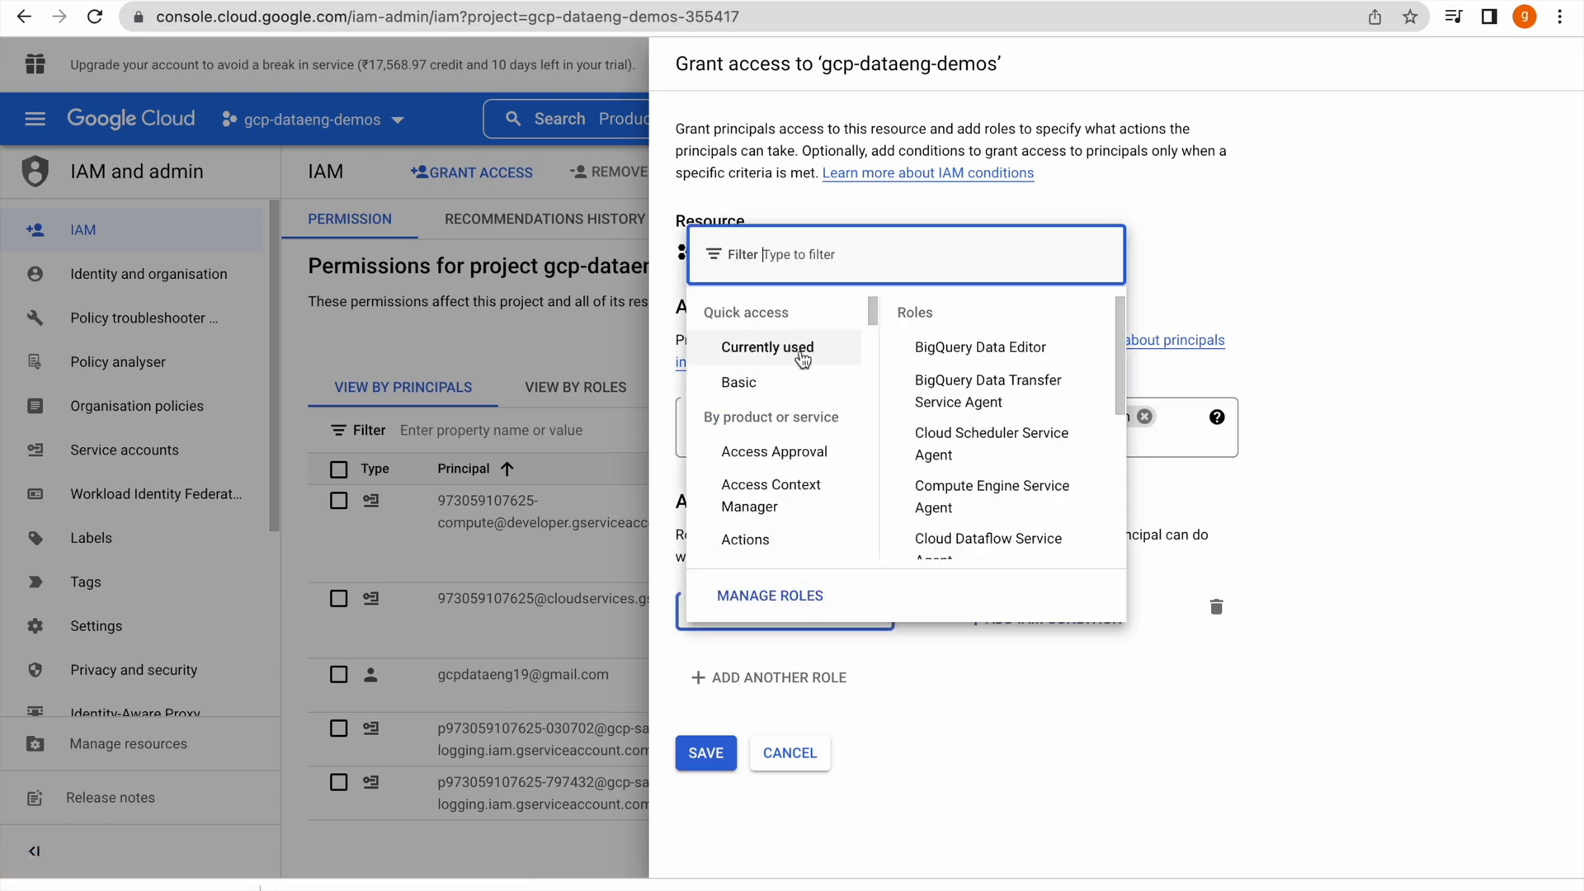
pyautogui.write('p')
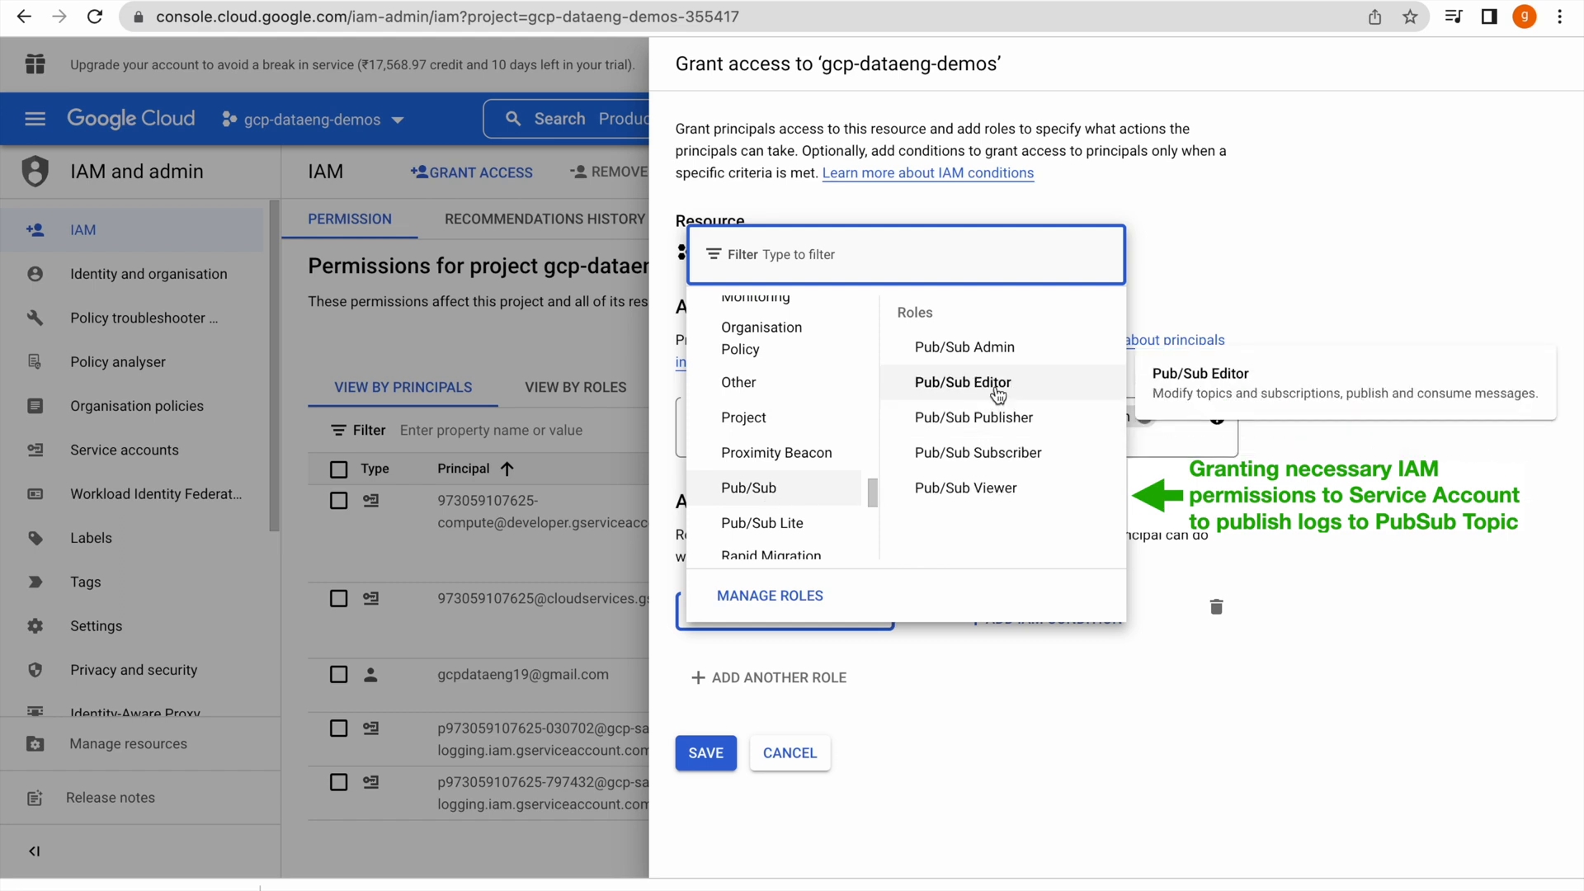
pyautogui.click(990, 417)
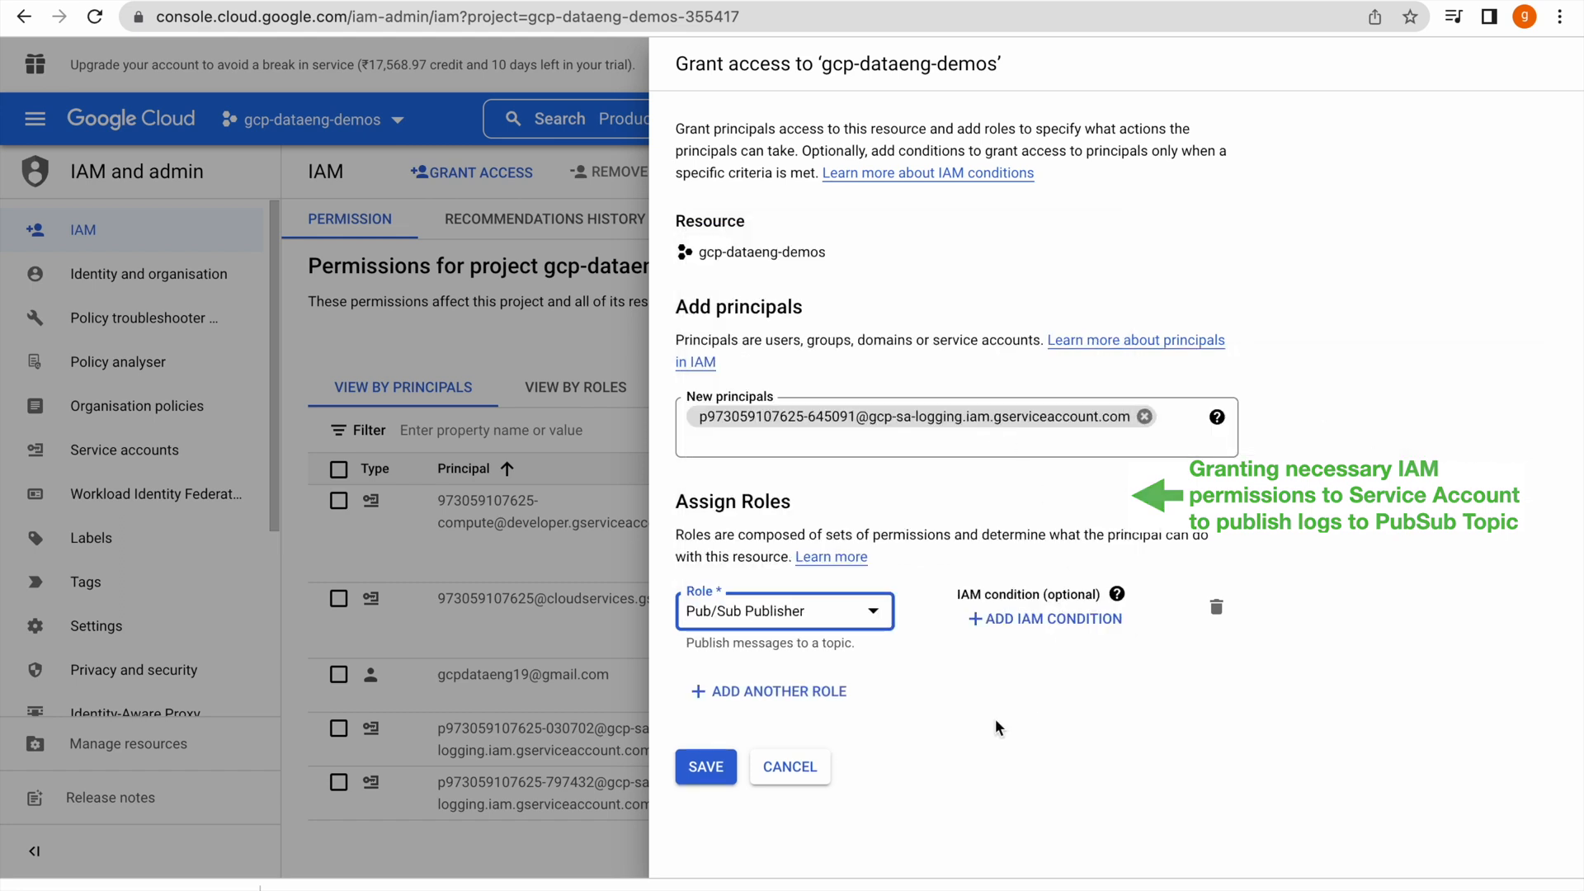
pyautogui.click(714, 770)
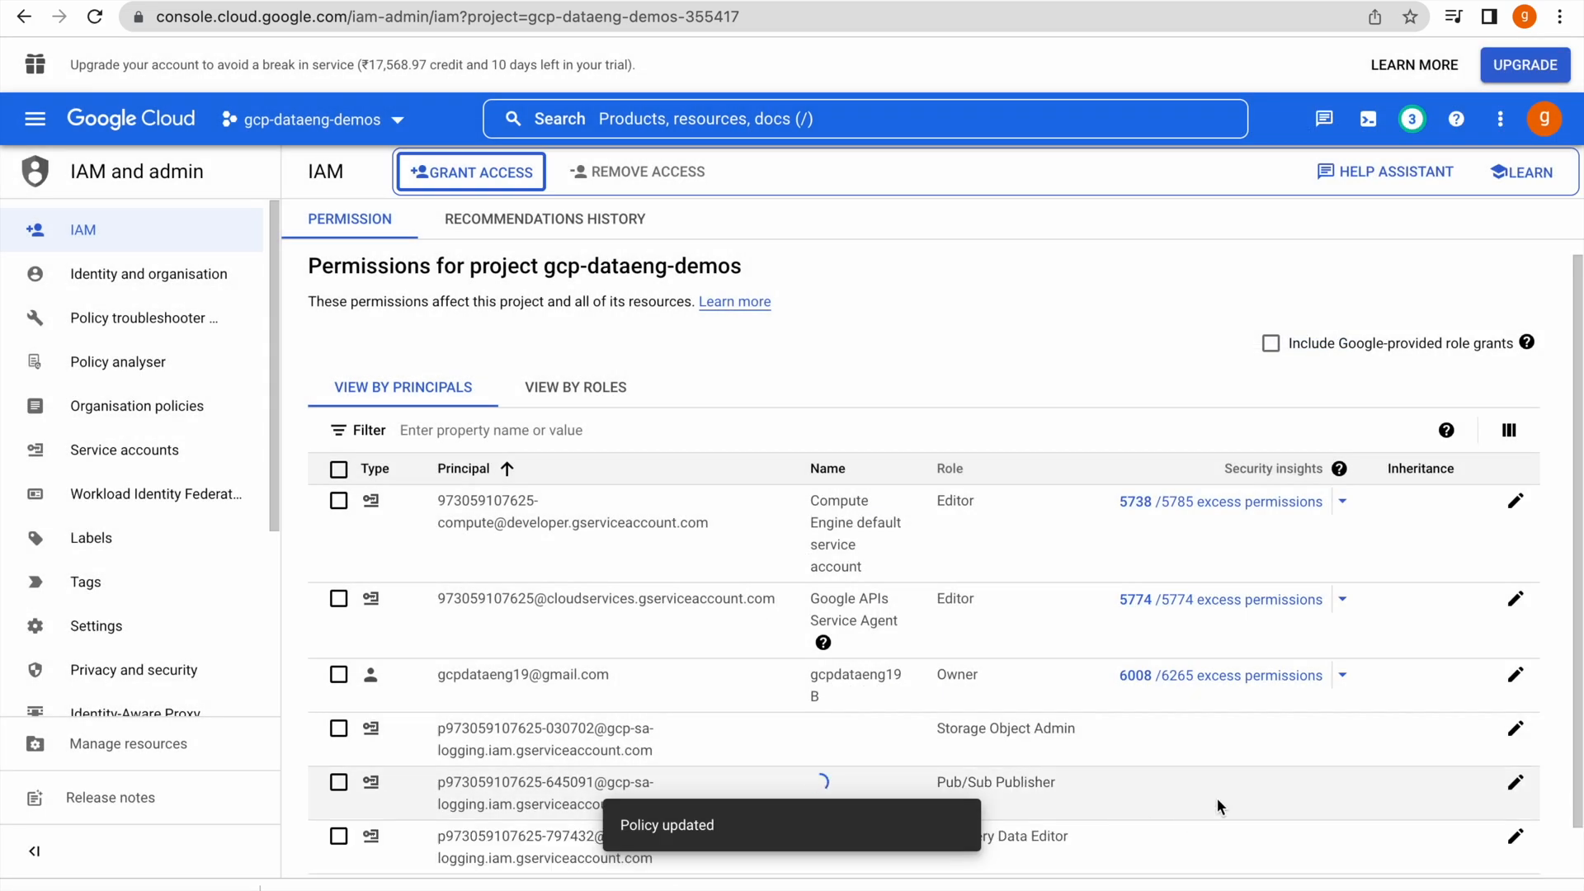
pyautogui.scroll(-1, 1216, 797)
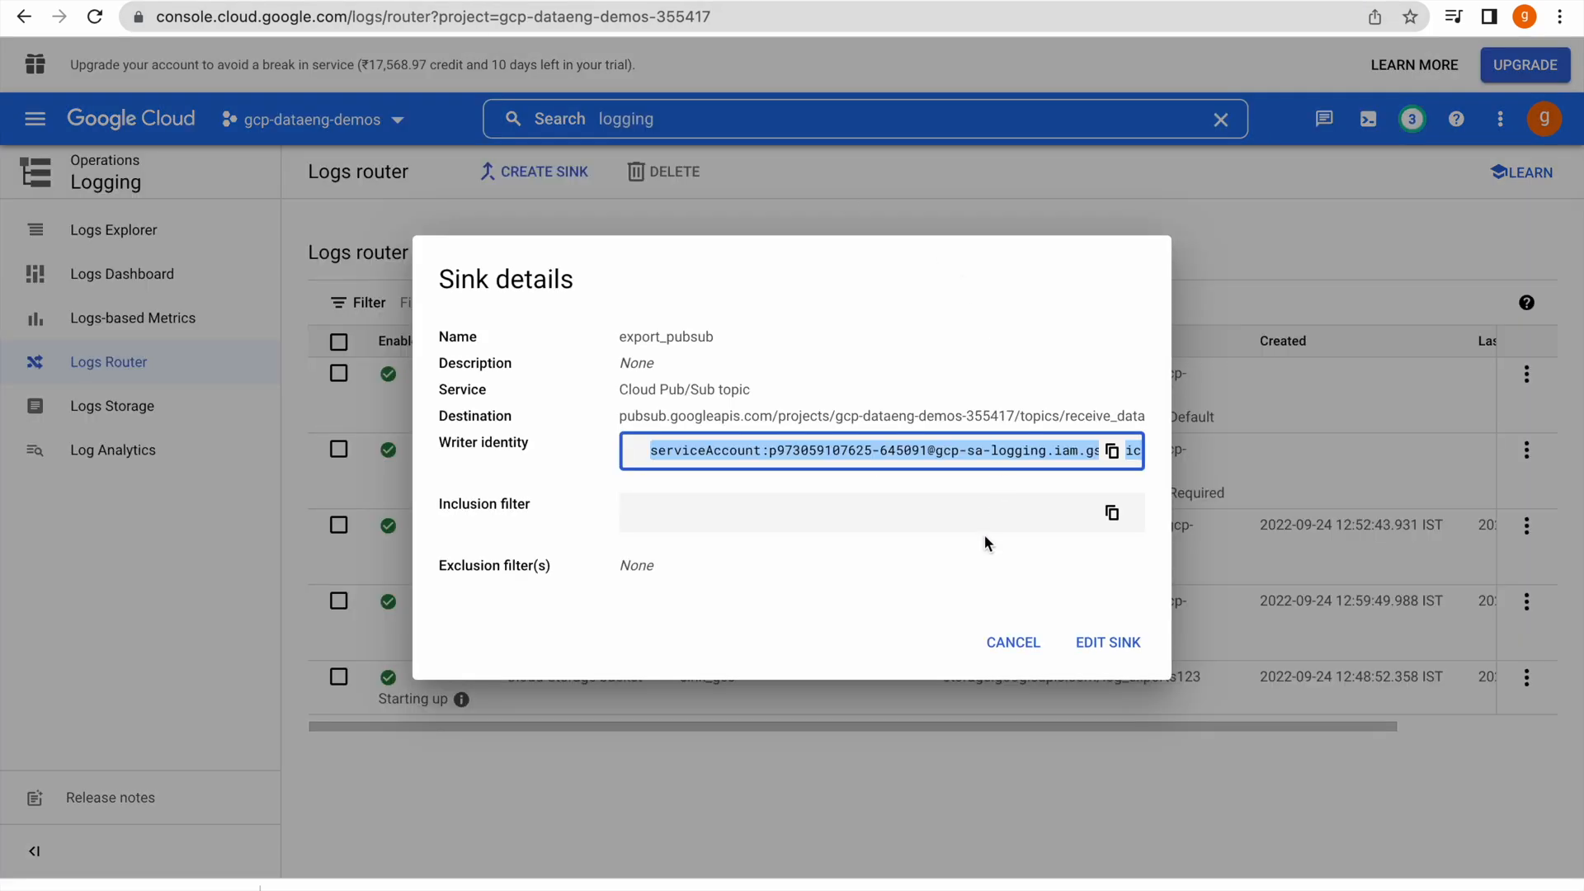
pyautogui.click(1029, 651)
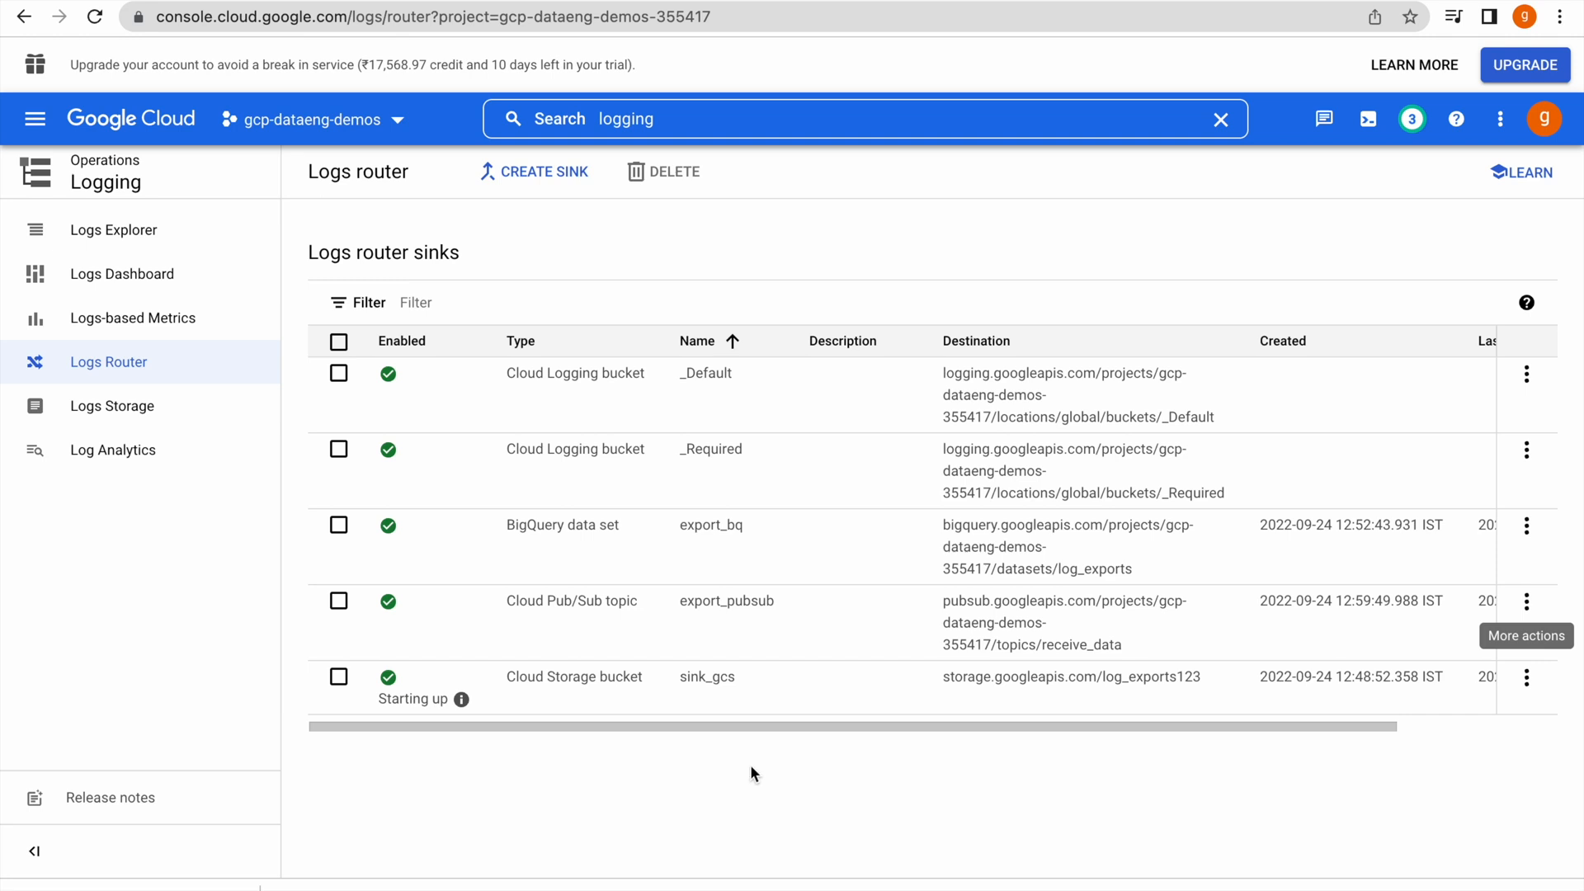
# In Compute Engine, start the stopped subscriber VM instance and dismiss the notification
pyautogui.click(35, 119)
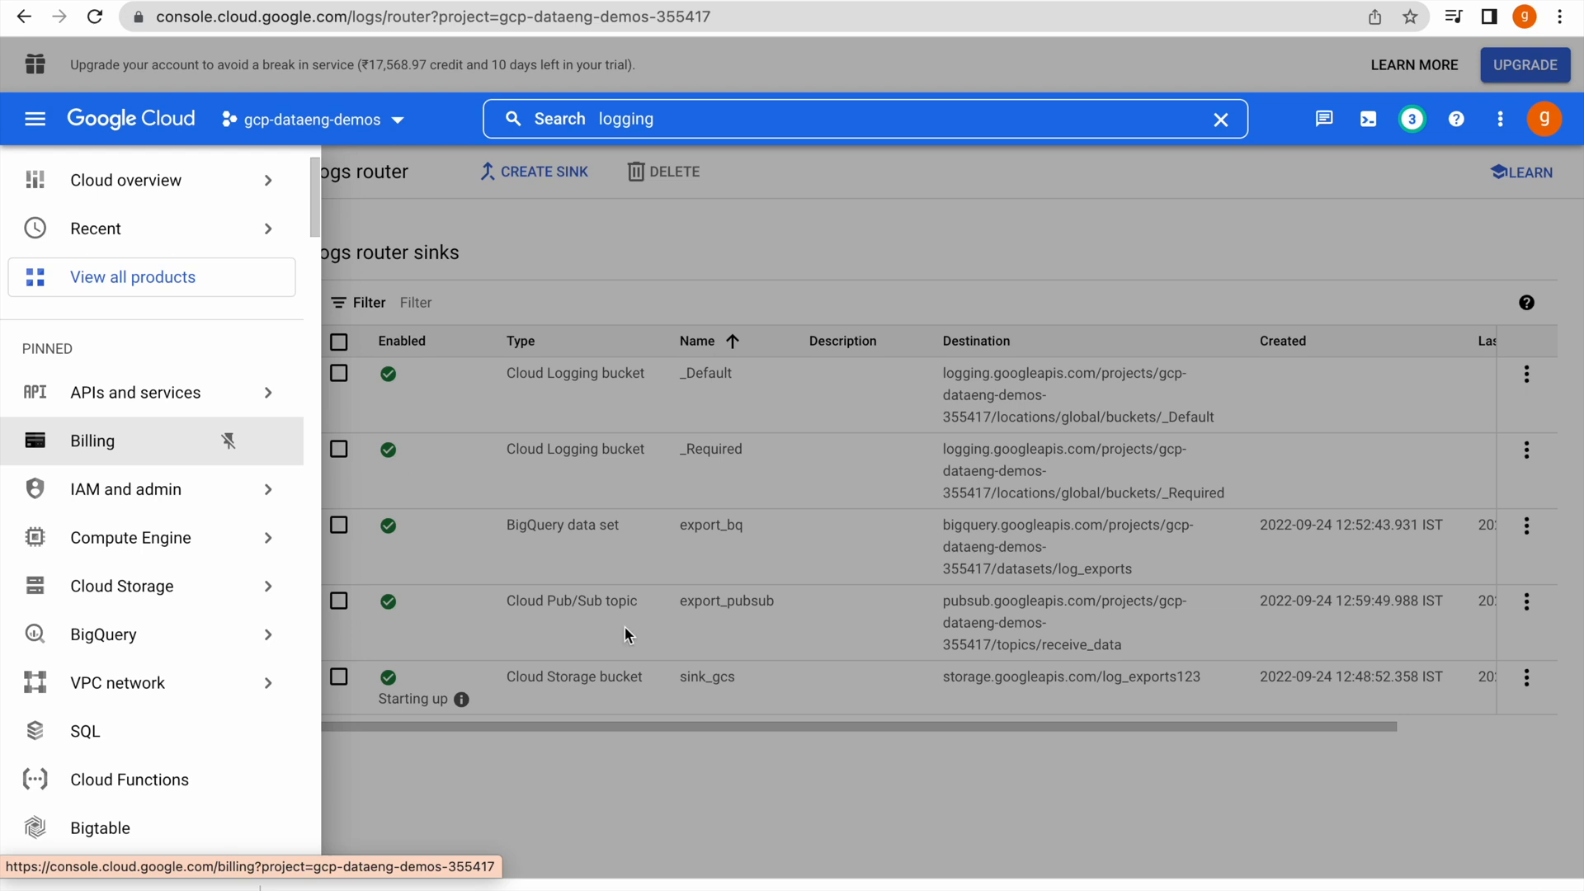
pyautogui.click(731, 788)
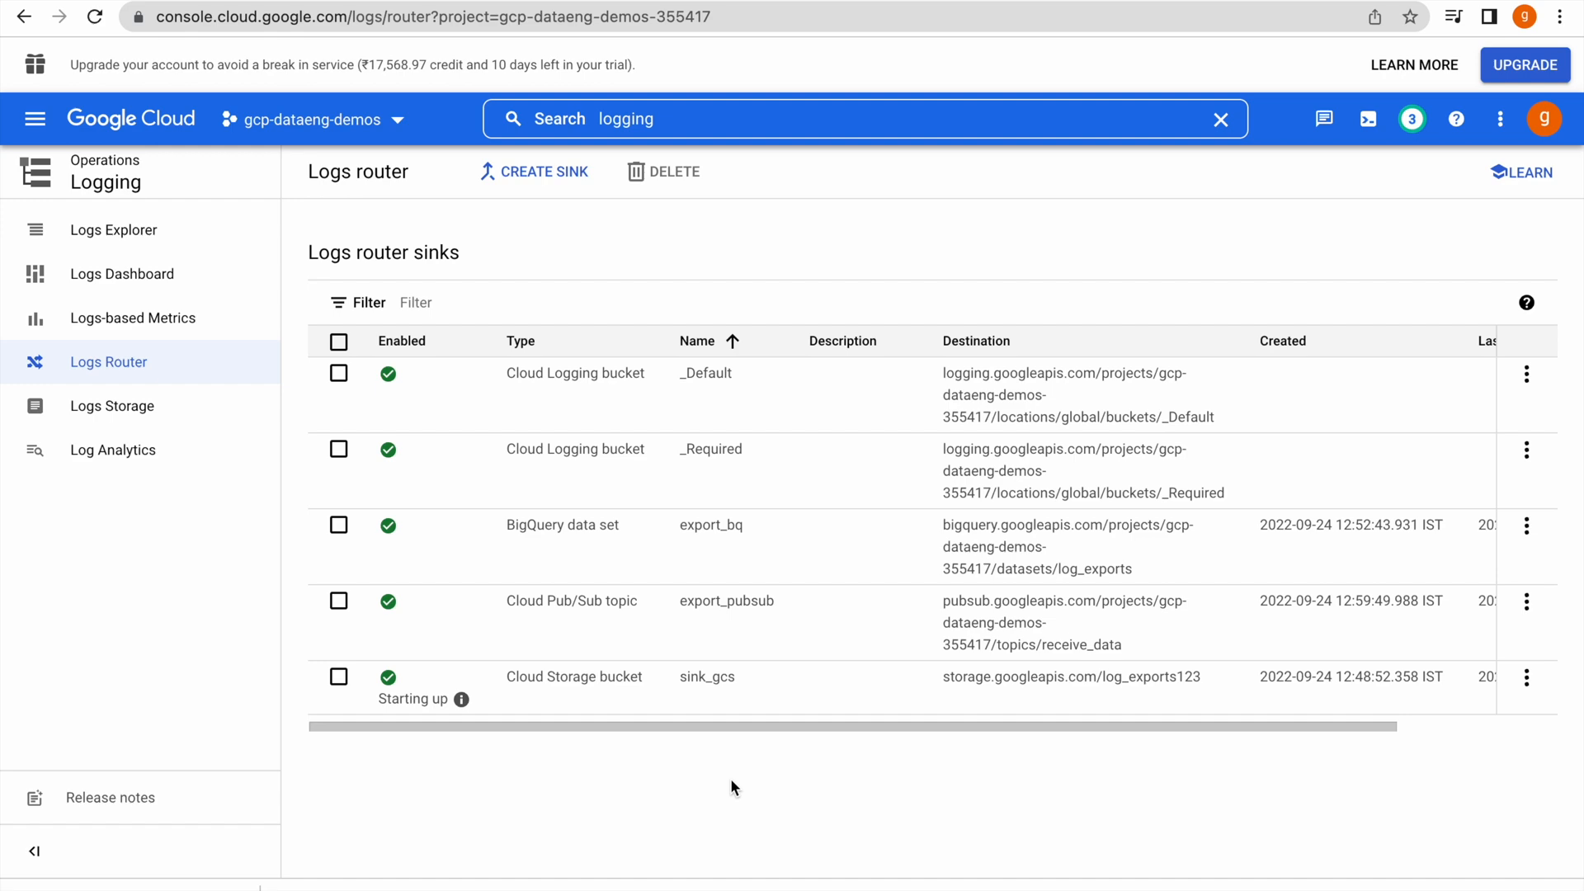
pyautogui.click(34, 121)
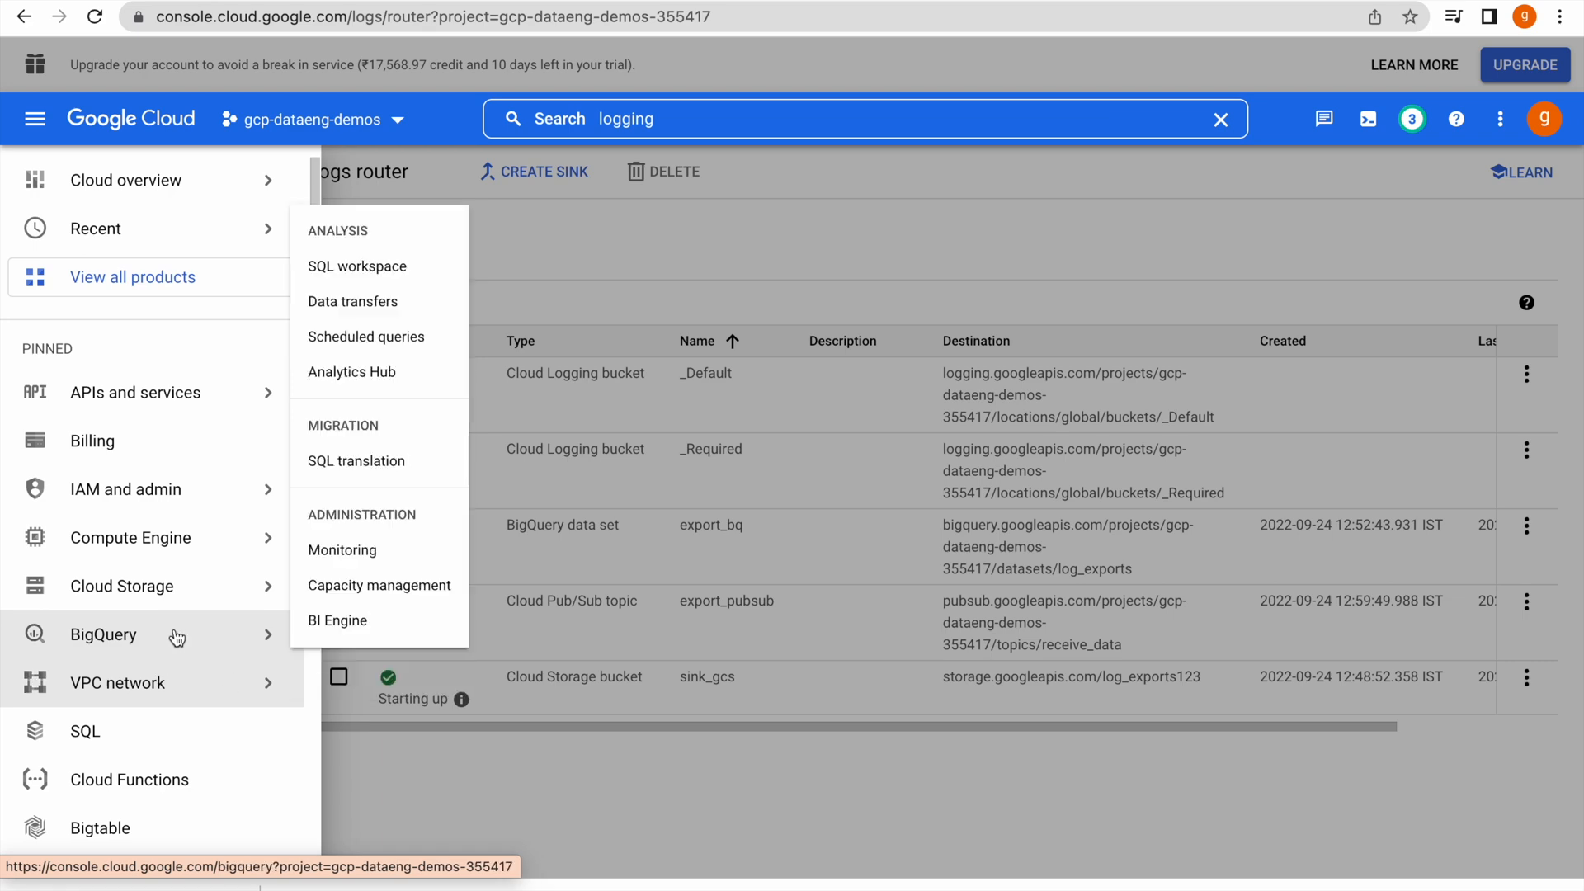
pyautogui.click(136, 549)
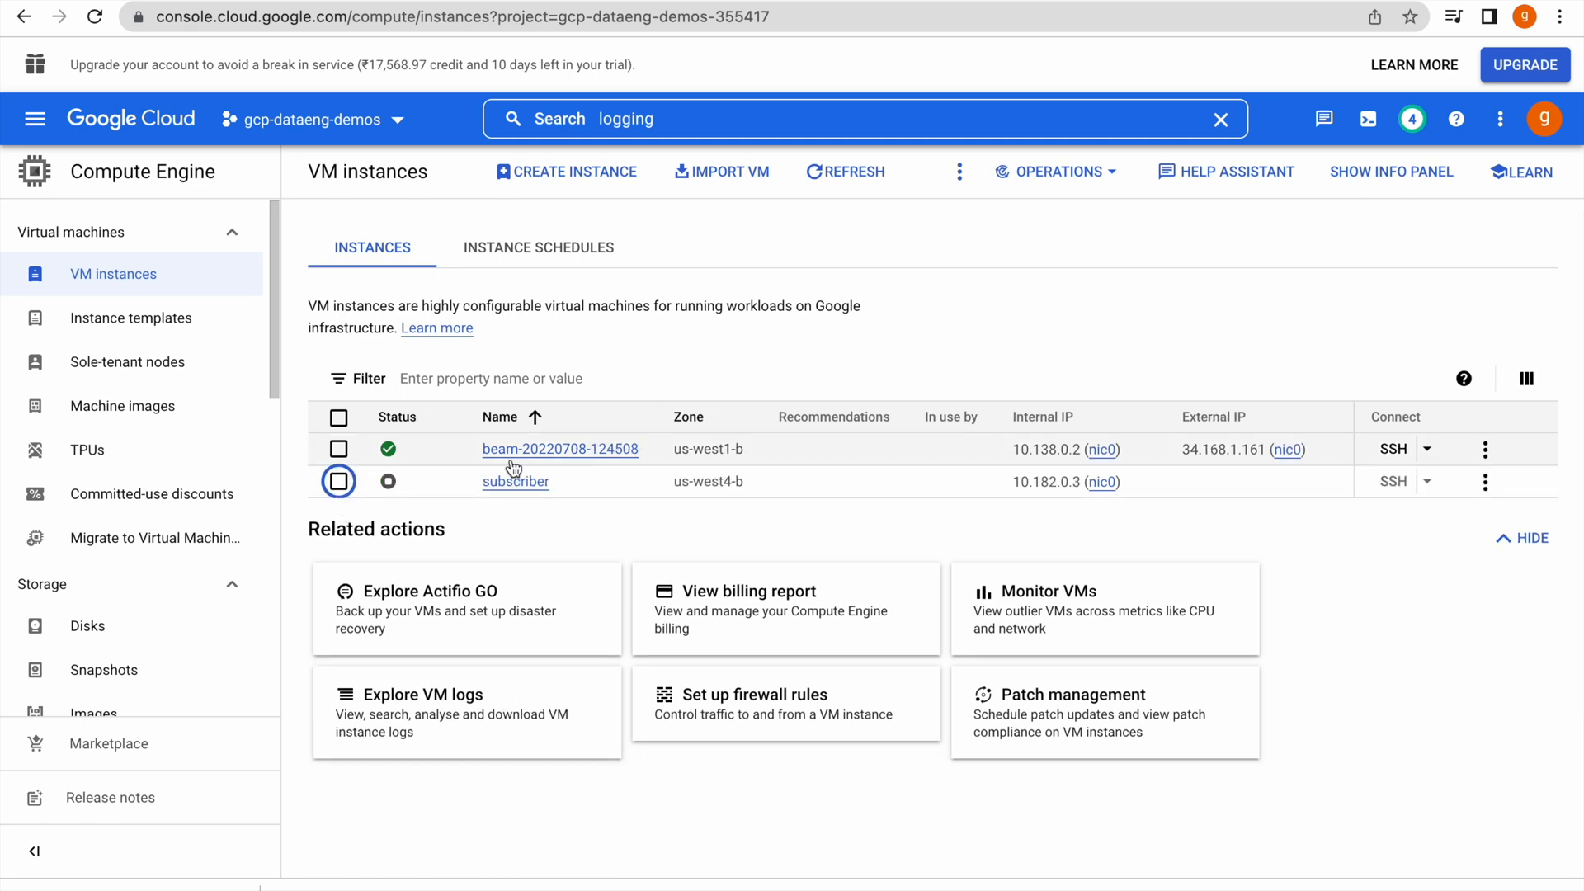
pyautogui.click(338, 483)
pyautogui.click(1485, 482)
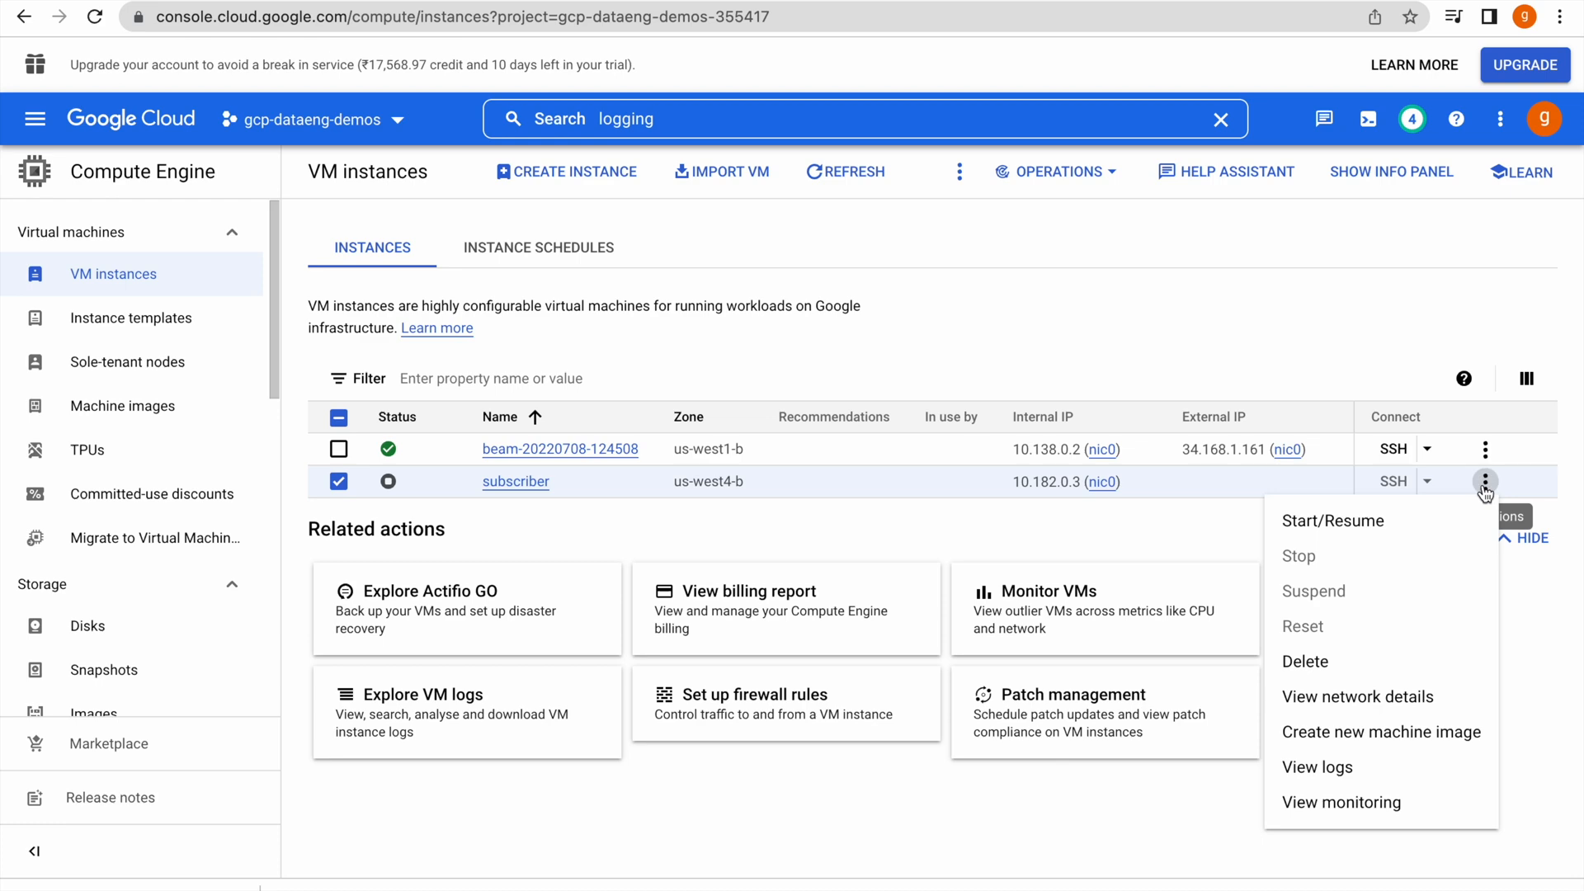
pyautogui.moveTo(1405, 608)
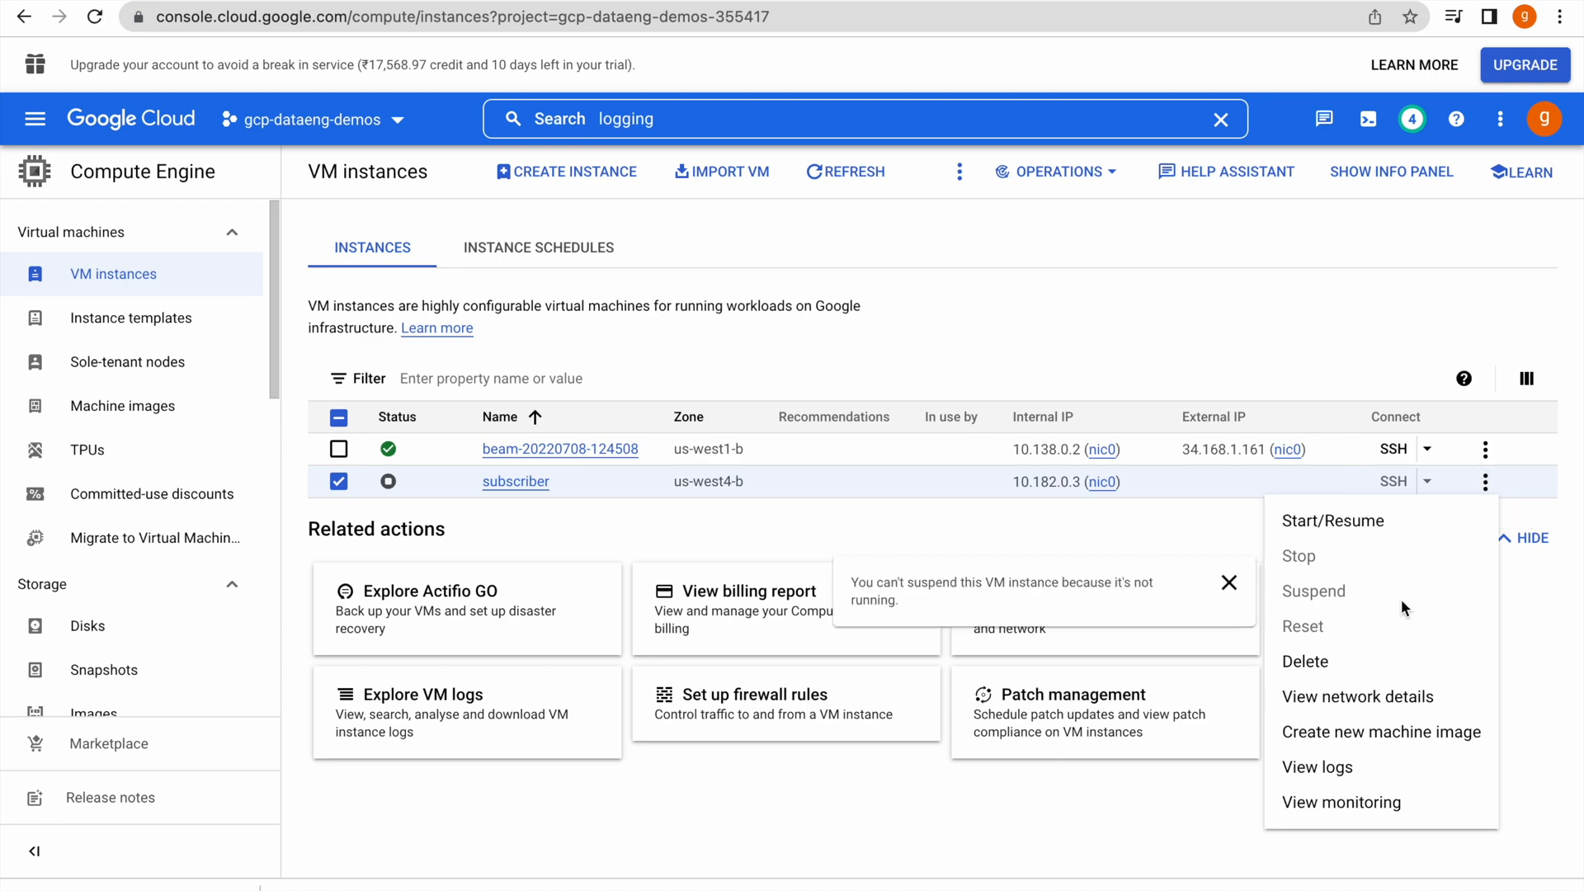
pyautogui.click(1365, 521)
pyautogui.click(1046, 537)
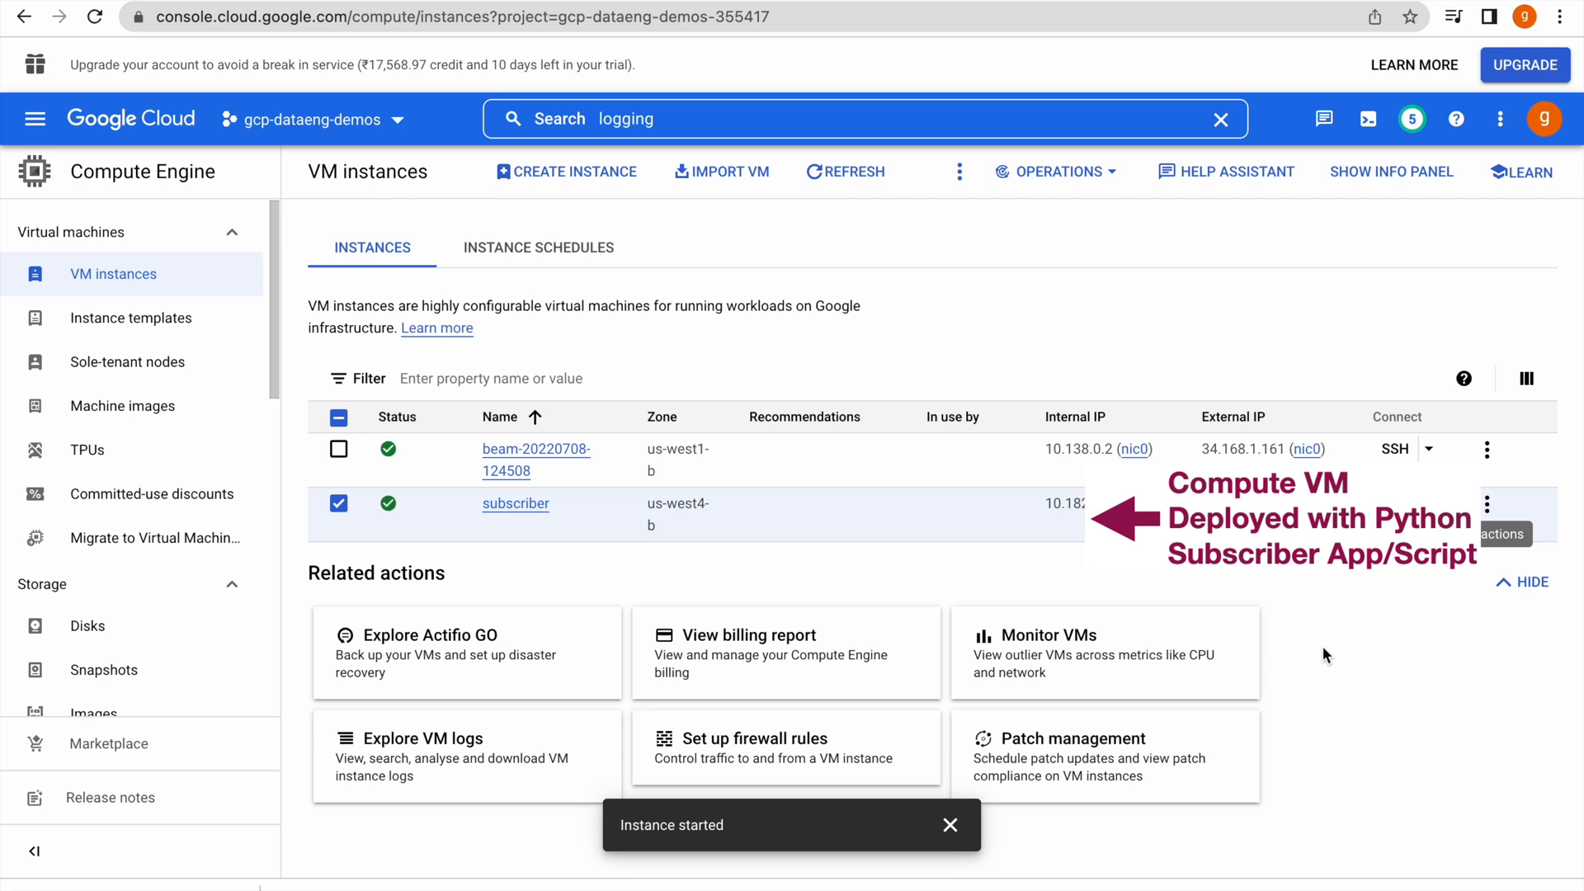
pyautogui.click(946, 826)
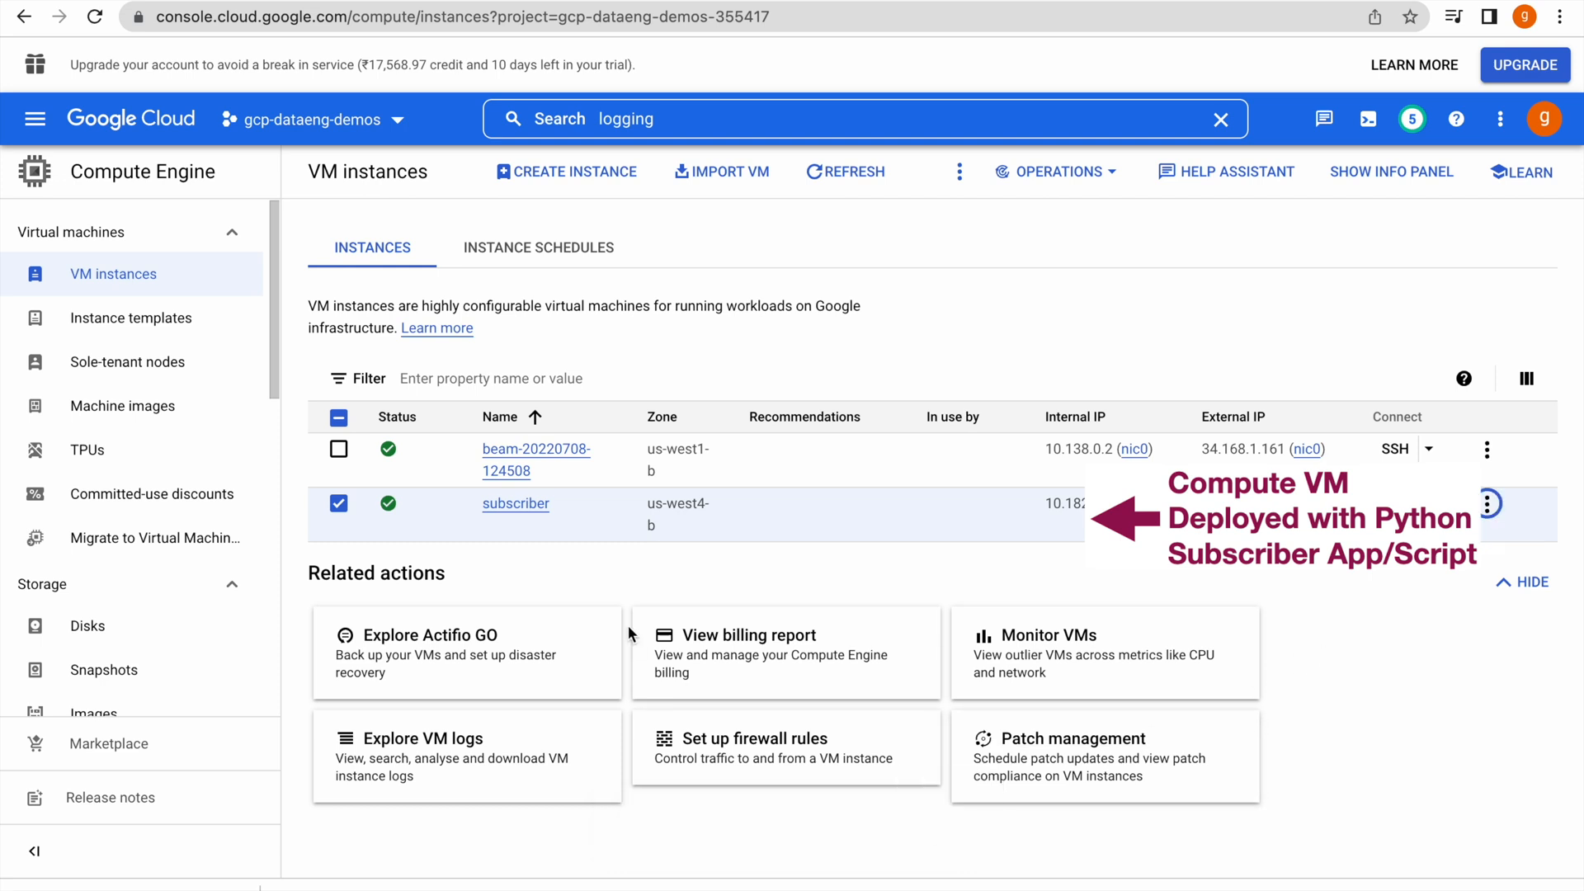
# Check the subscriber VM's details page, return to the instance list and open a browser SSH session to it
pyautogui.click(521, 505)
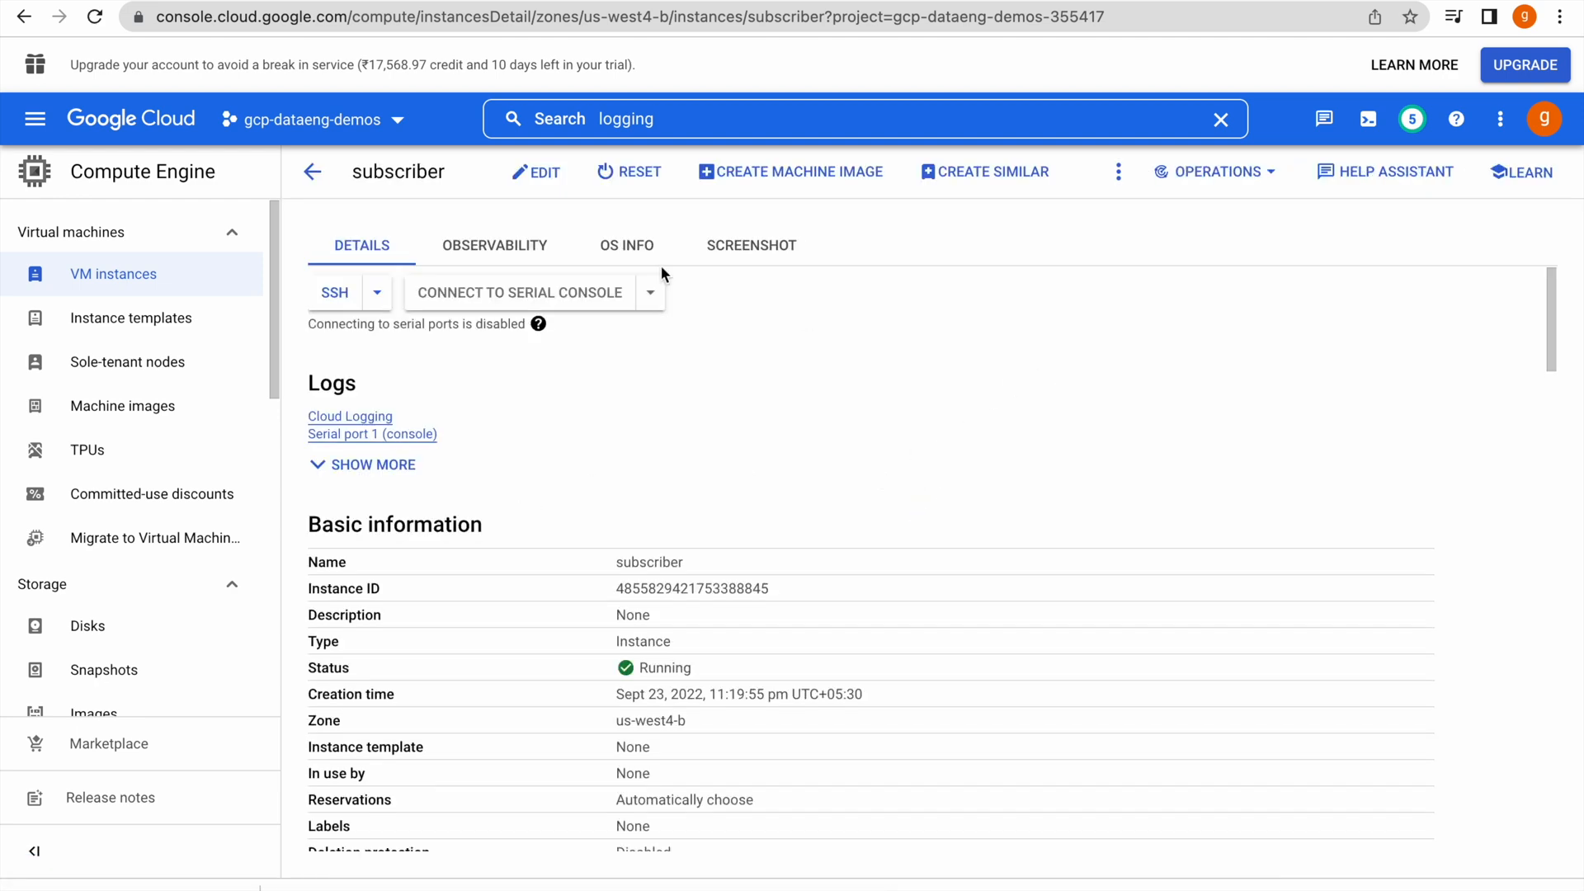
pyautogui.click(312, 172)
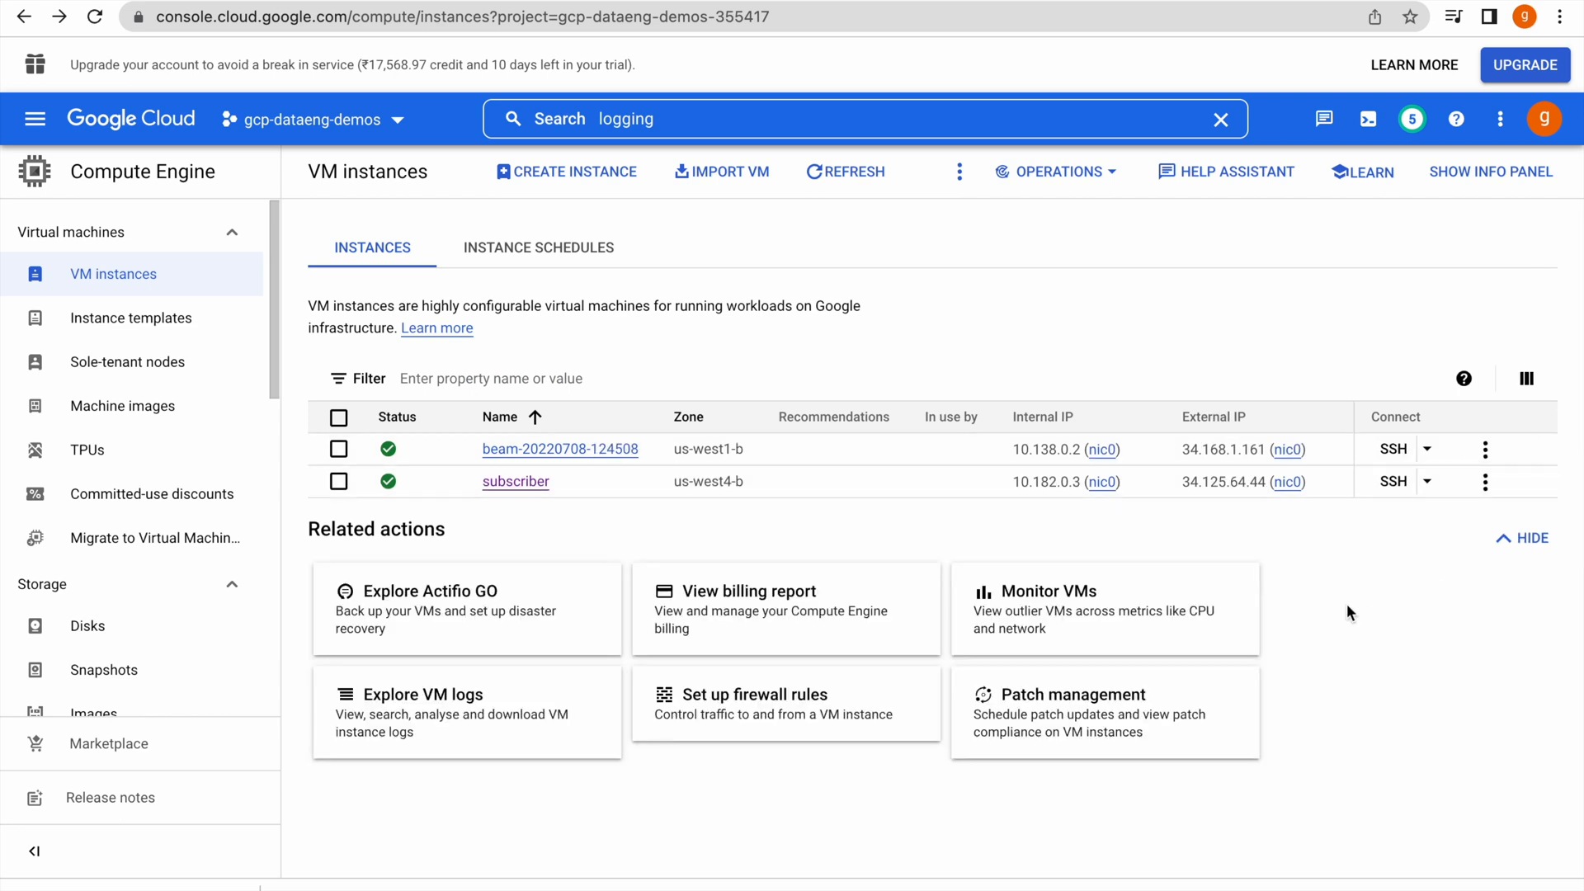
pyautogui.click(1395, 485)
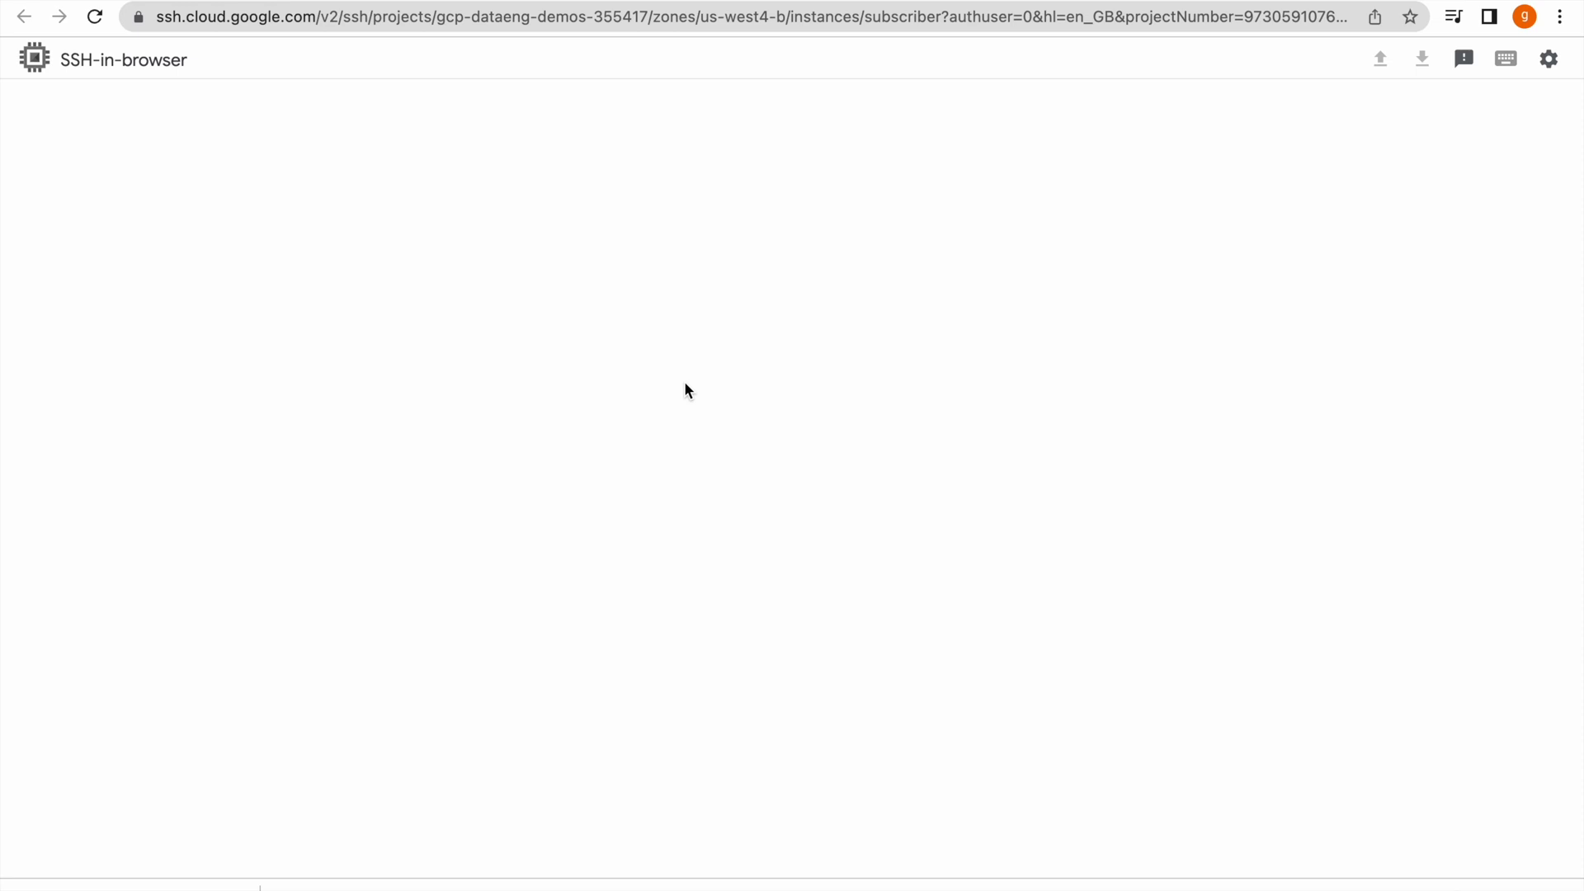
# List the VM's home directory with ls -lrt and open subscriber.py in view to read its subscription settings
pyautogui.write('ls -lrt')
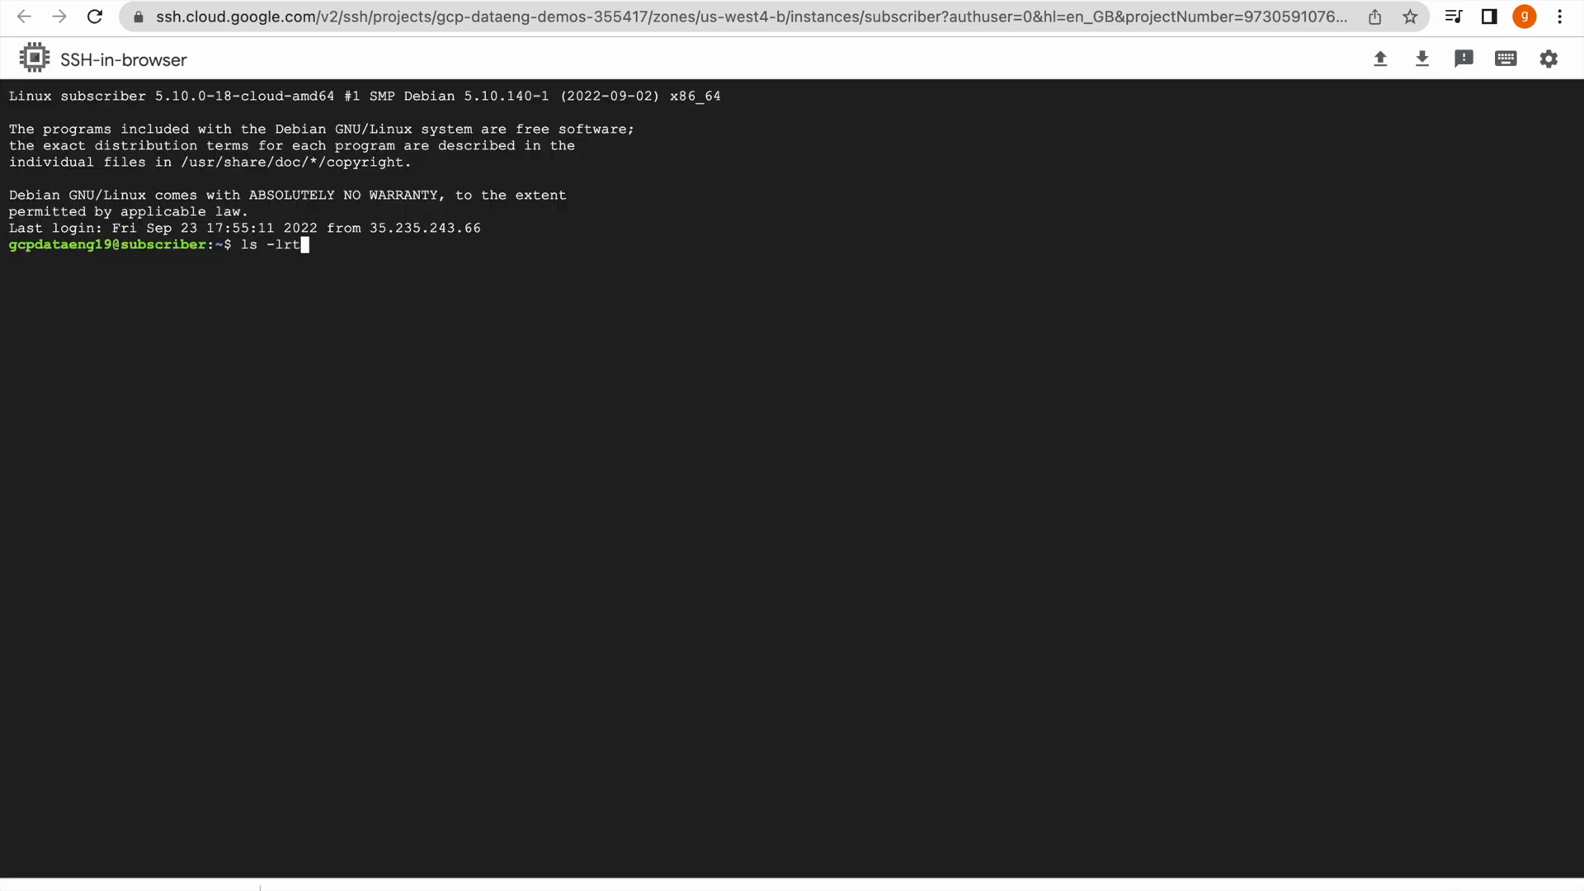
pyautogui.press('Return')
pyautogui.write('view')
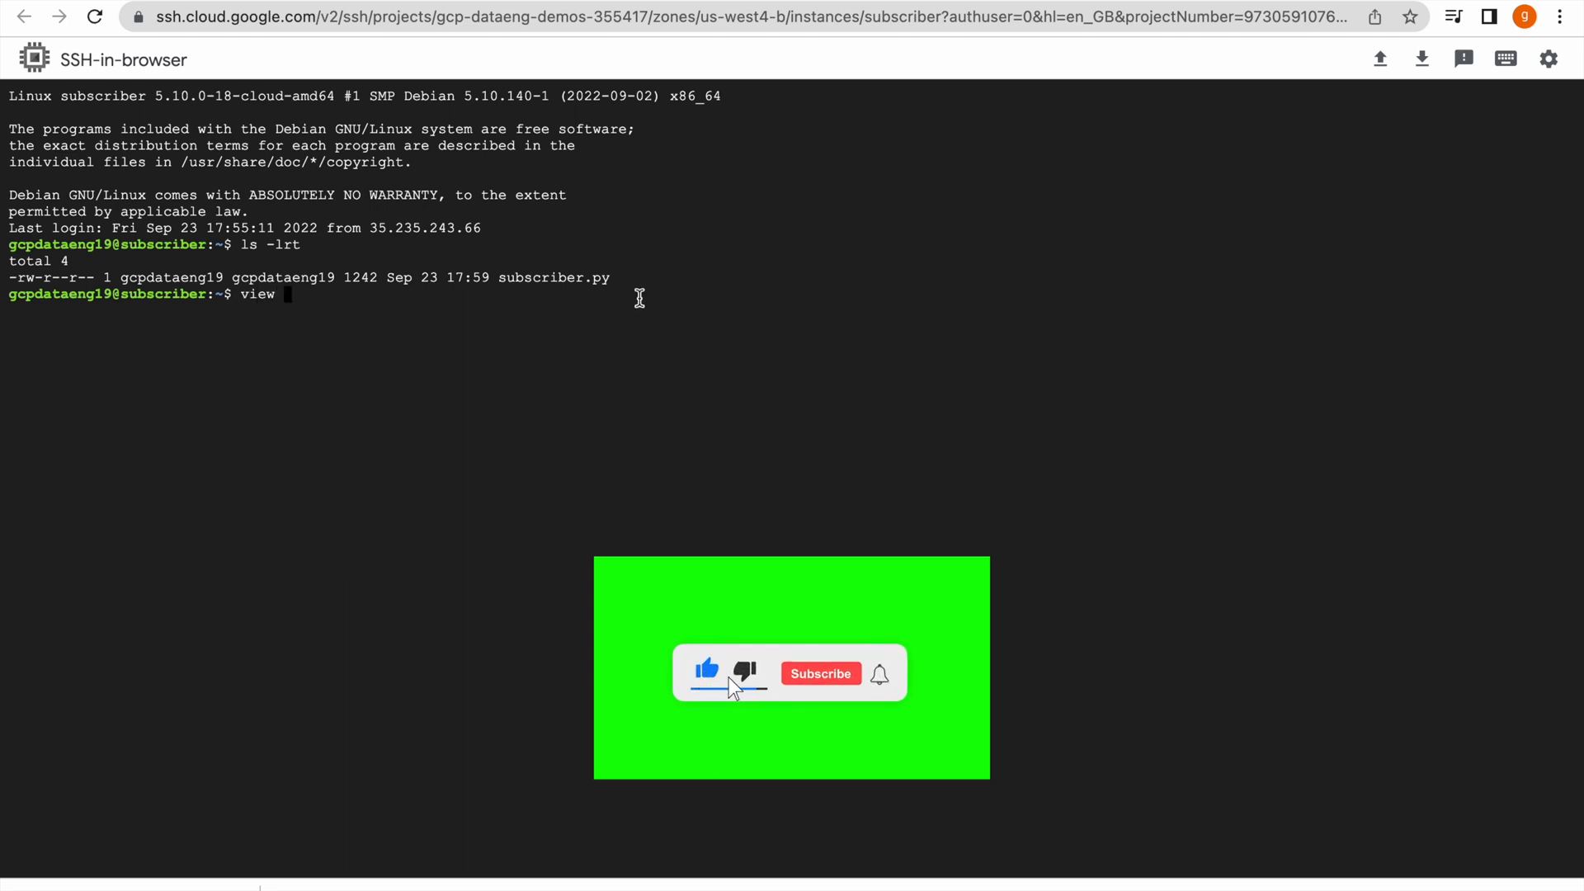
pyautogui.doubleClick(584, 281)
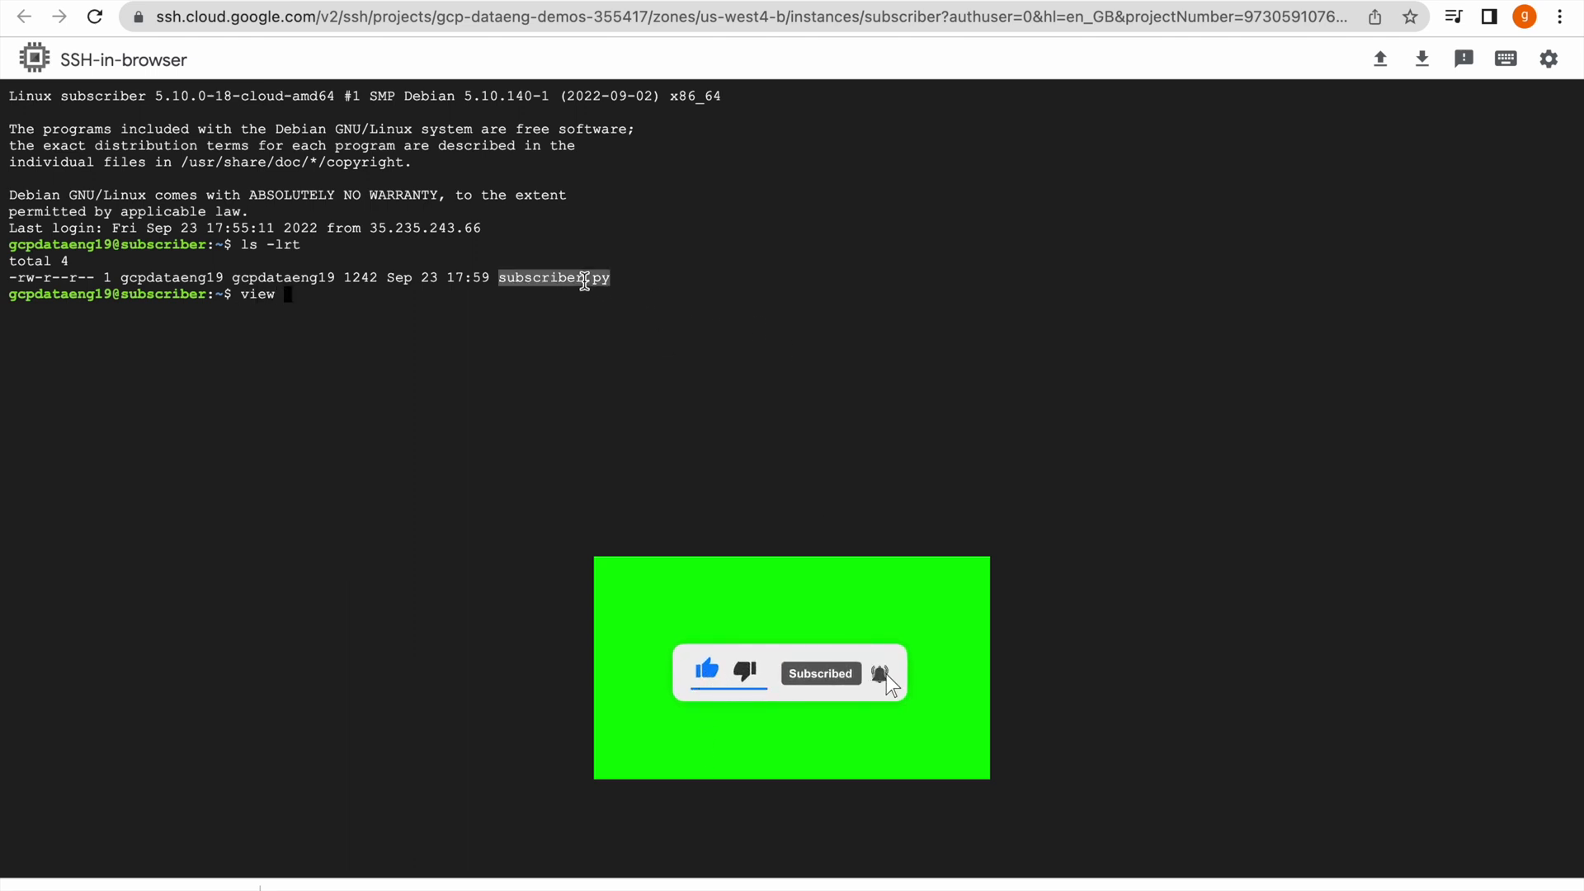
pyautogui.rightClick(584, 280)
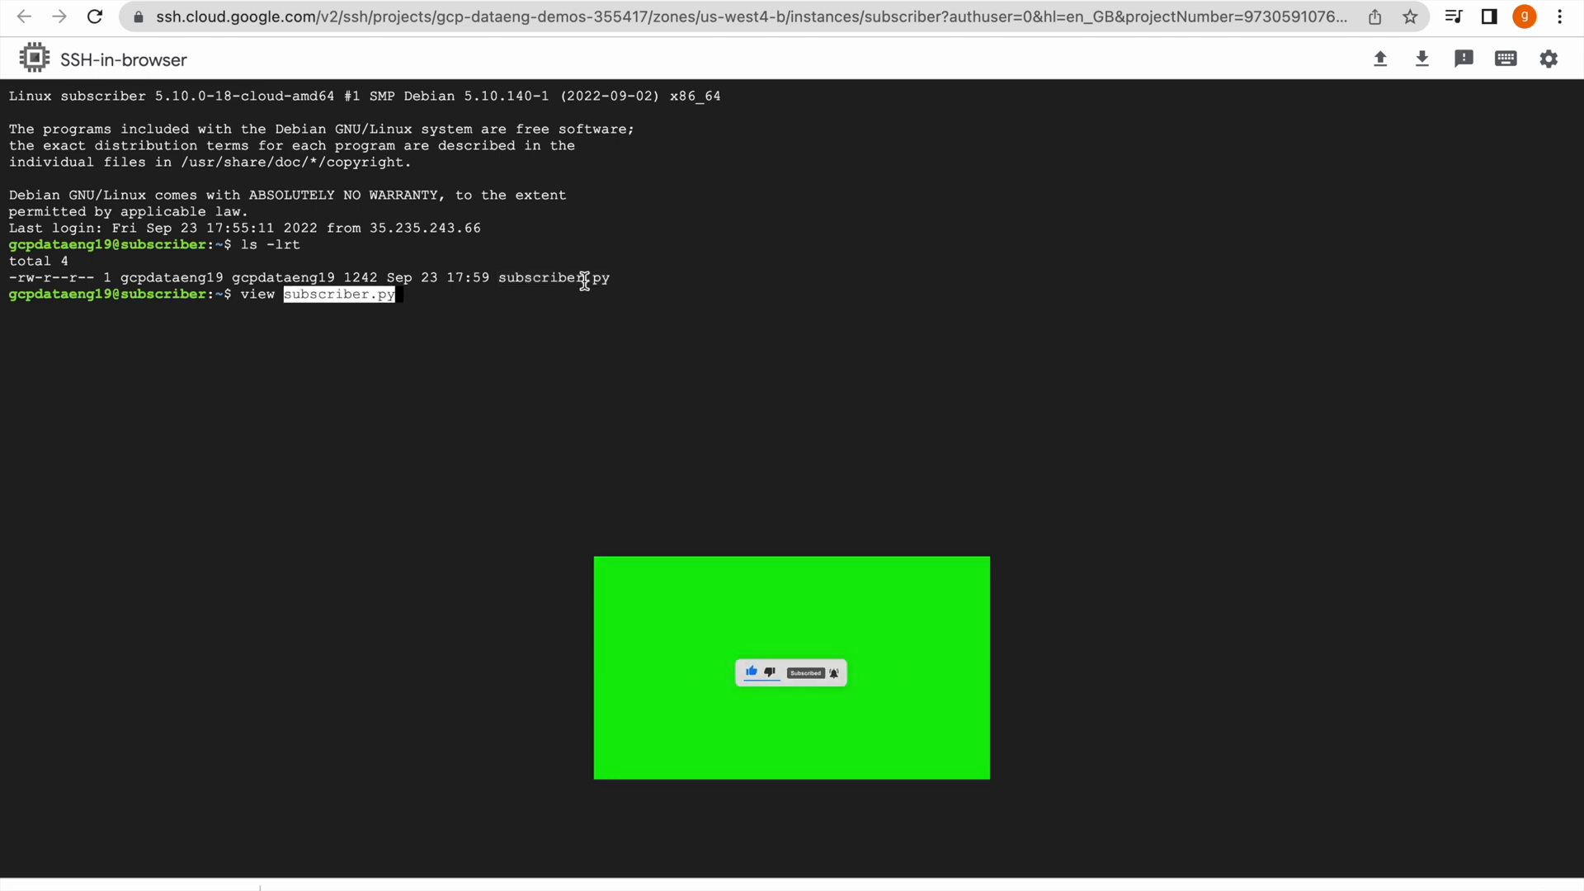
pyautogui.press('Return')
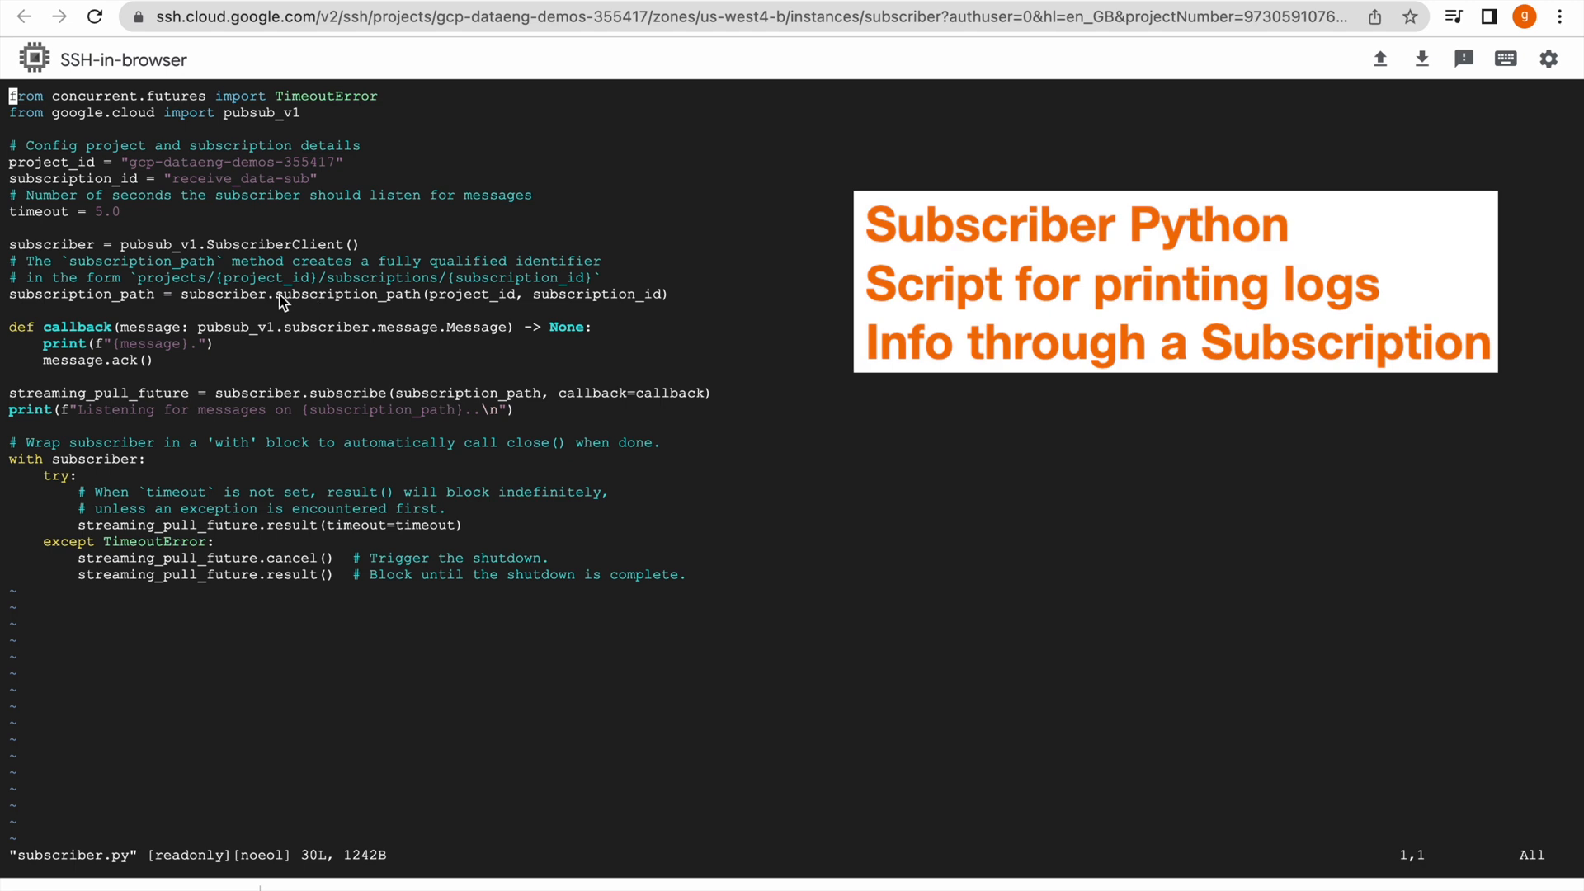
pyautogui.click(317, 180)
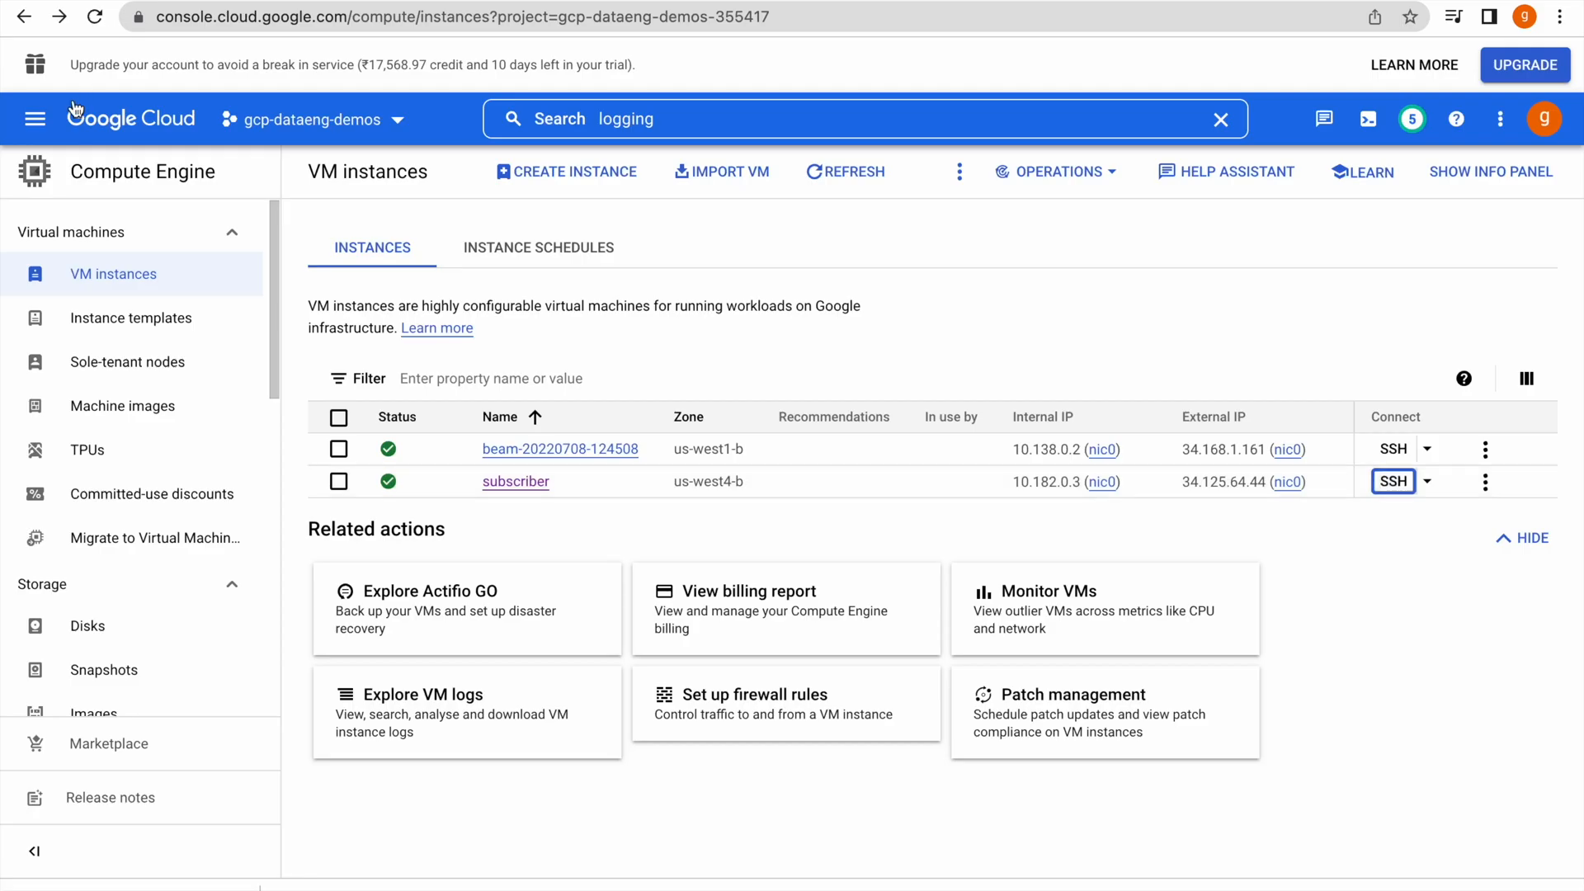
# Switch back to the Google Cloud console and review the Pub/Sub topics and subscriptions for receive_data
pyautogui.click(34, 119)
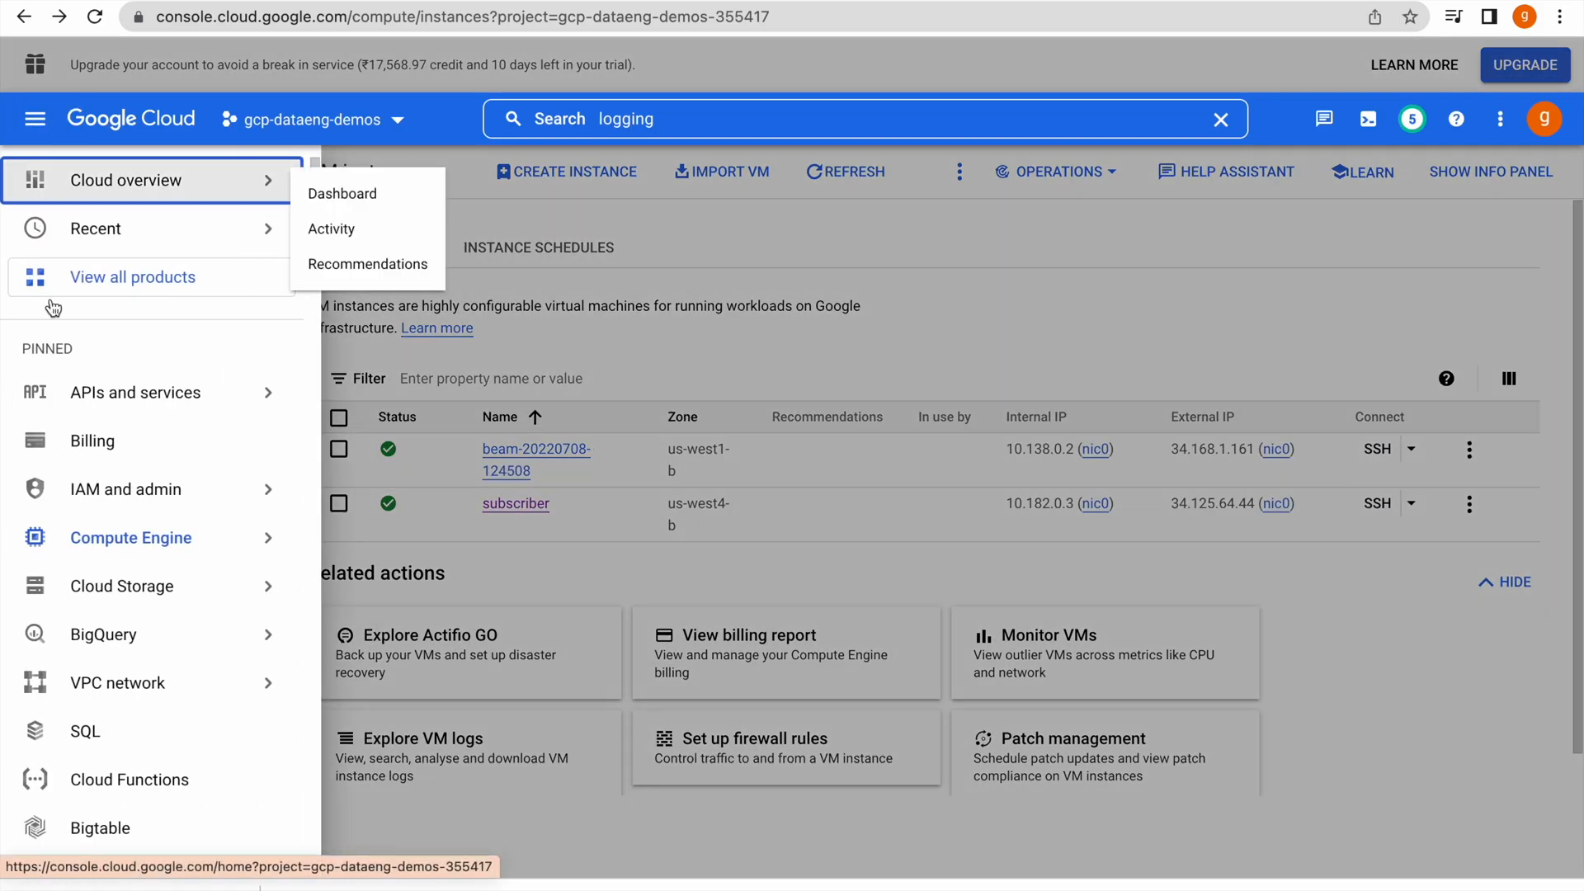
pyautogui.scroll(-2, 132, 734)
pyautogui.scroll(-1, 132, 736)
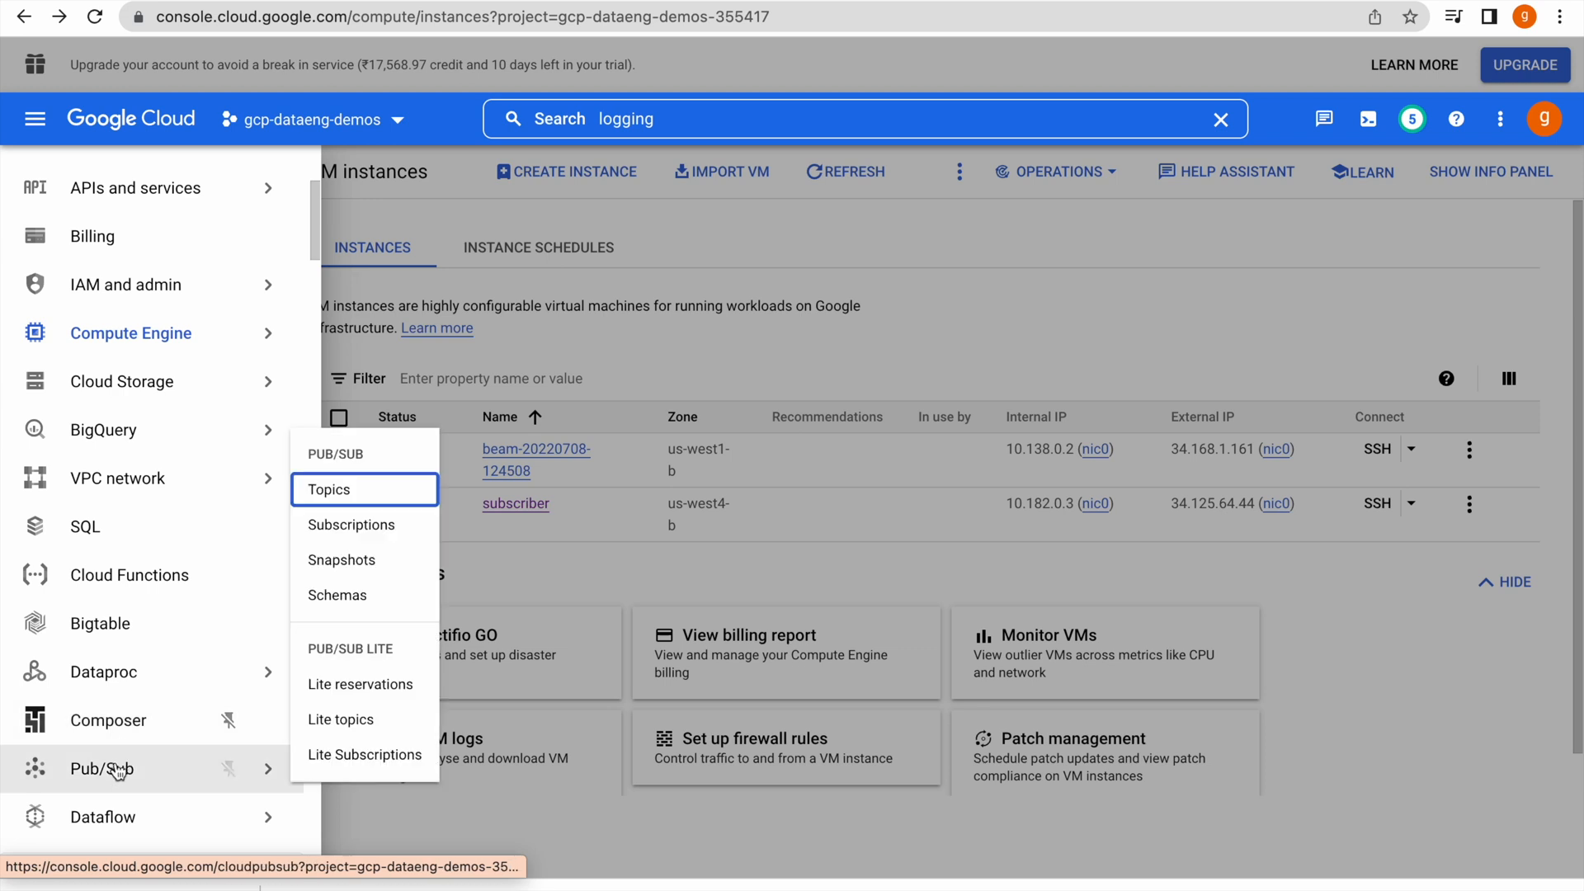
pyautogui.click(112, 767)
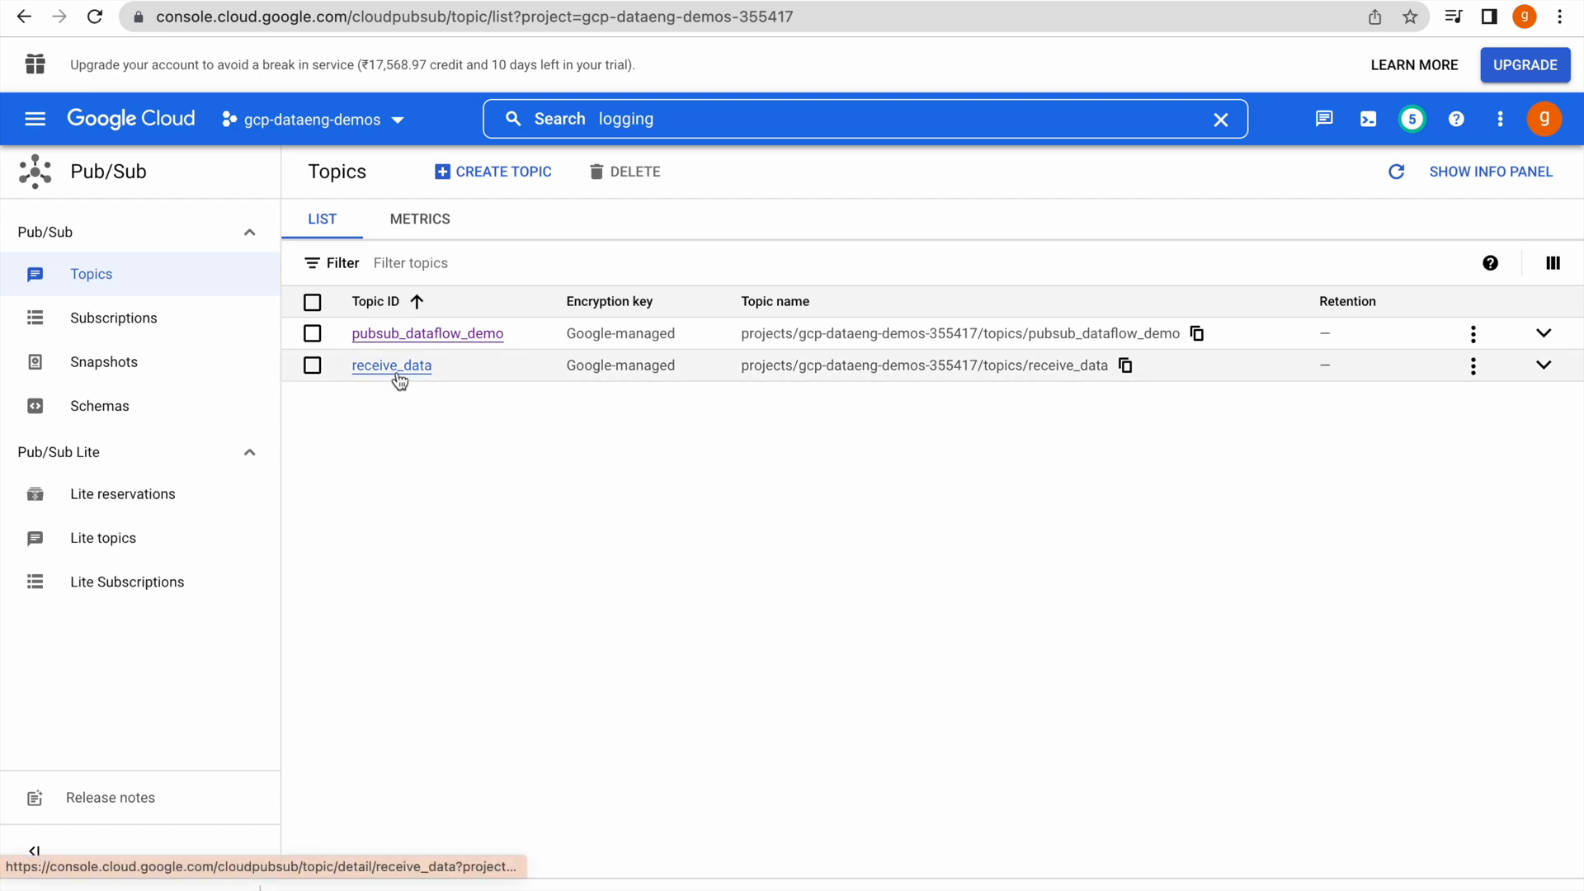
pyautogui.click(113, 320)
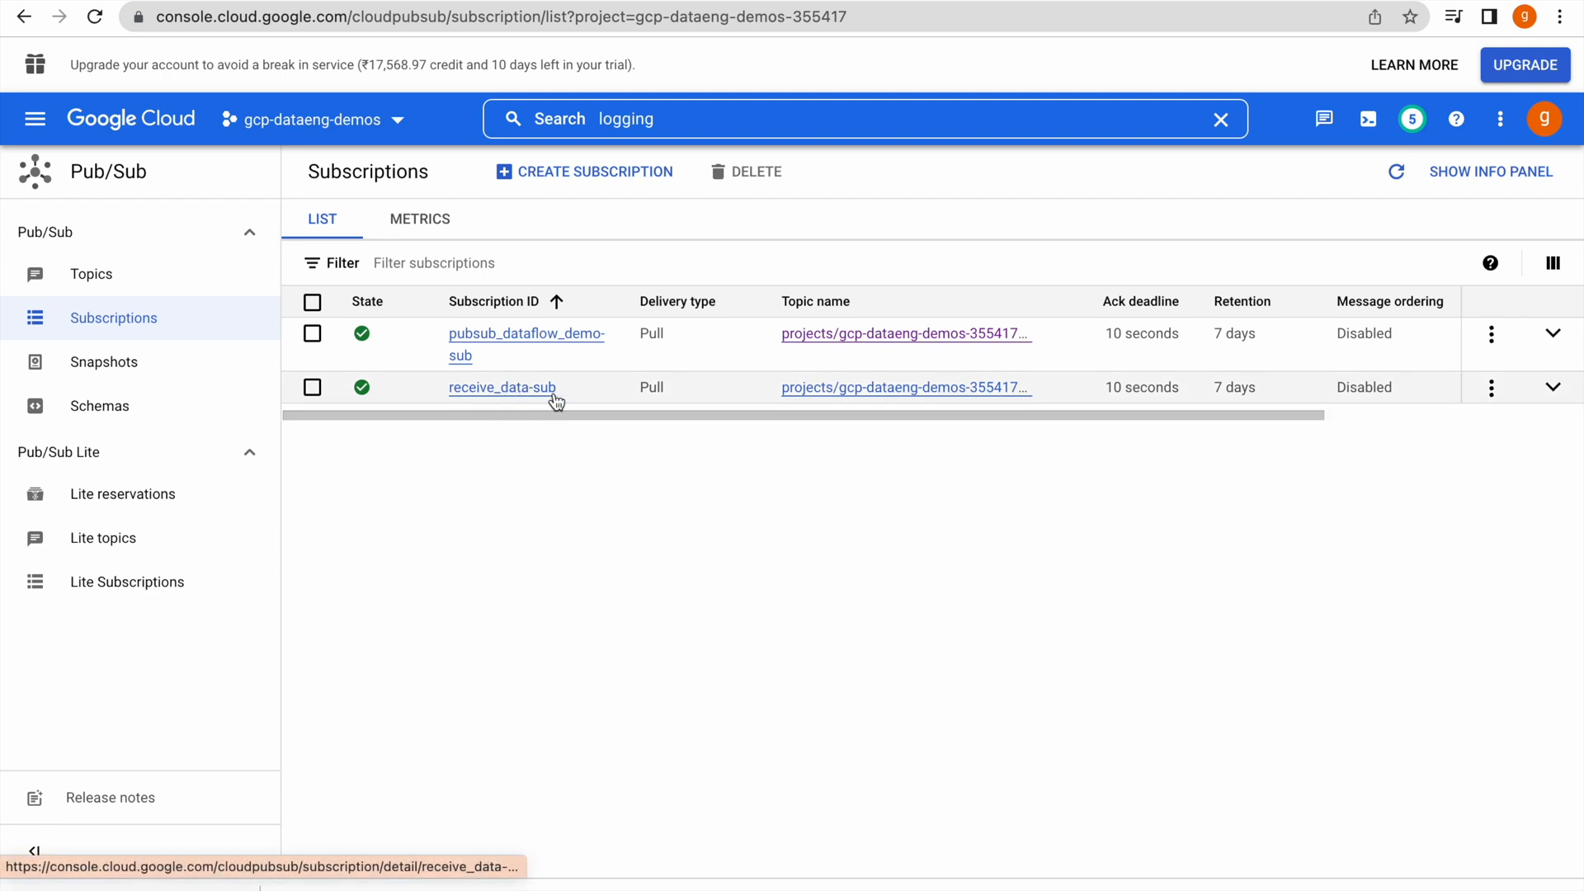
pyautogui.click(93, 279)
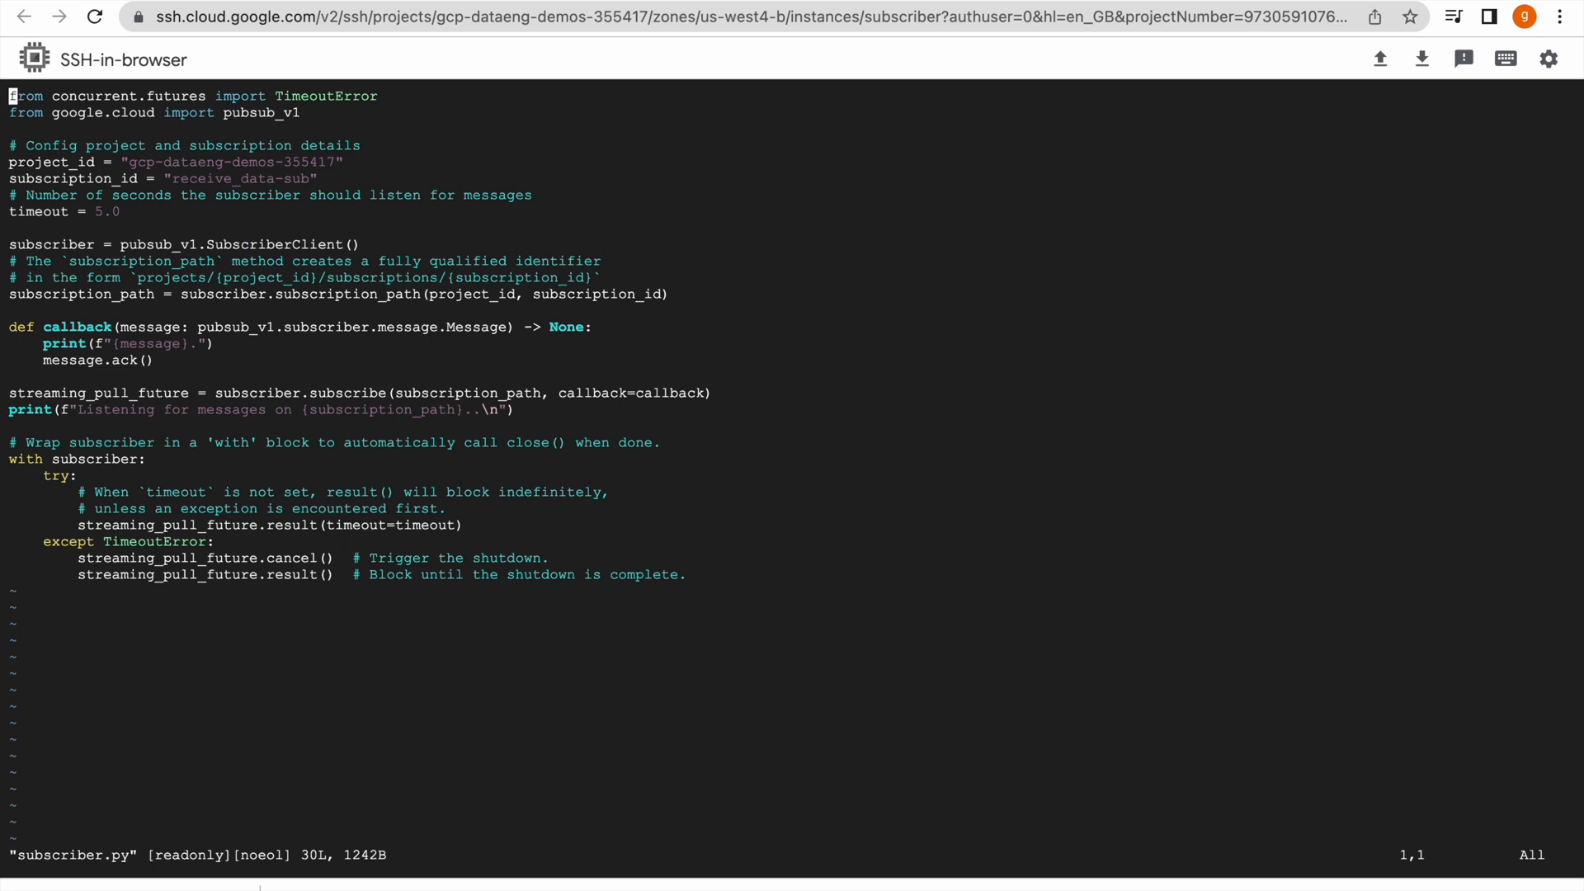
# Back in the SSH session, quit the file viewer and run python3 subscriber.py to pull the exported log messages
pyautogui.write(':q')
pyautogui.press('Return')
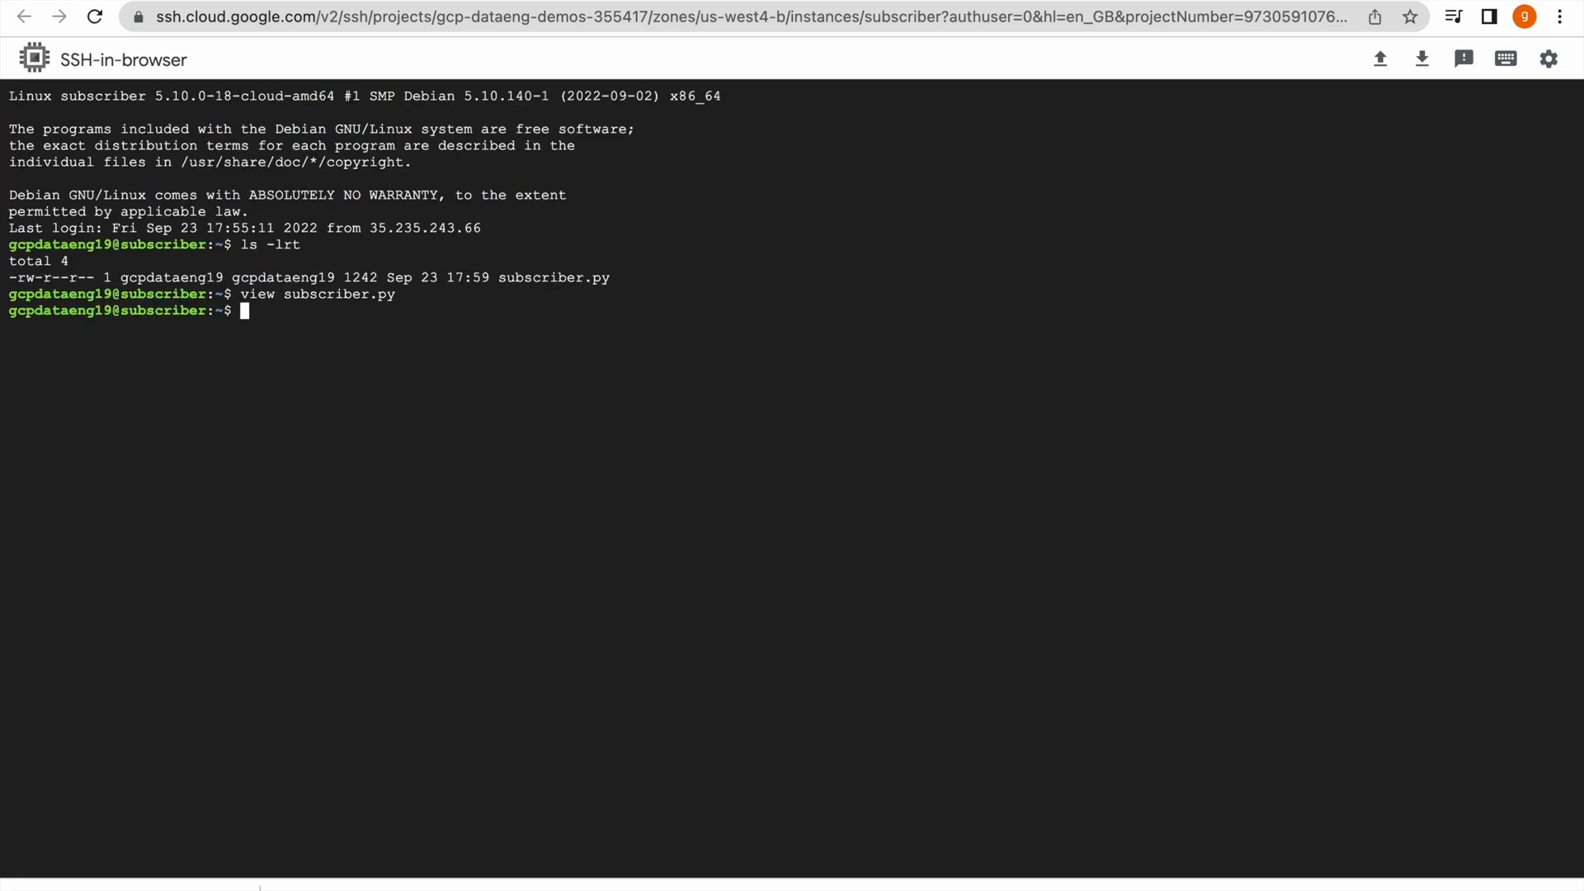
pyautogui.write('python3')
pyautogui.doubleClick(350, 296)
pyautogui.write('subscriber.py')
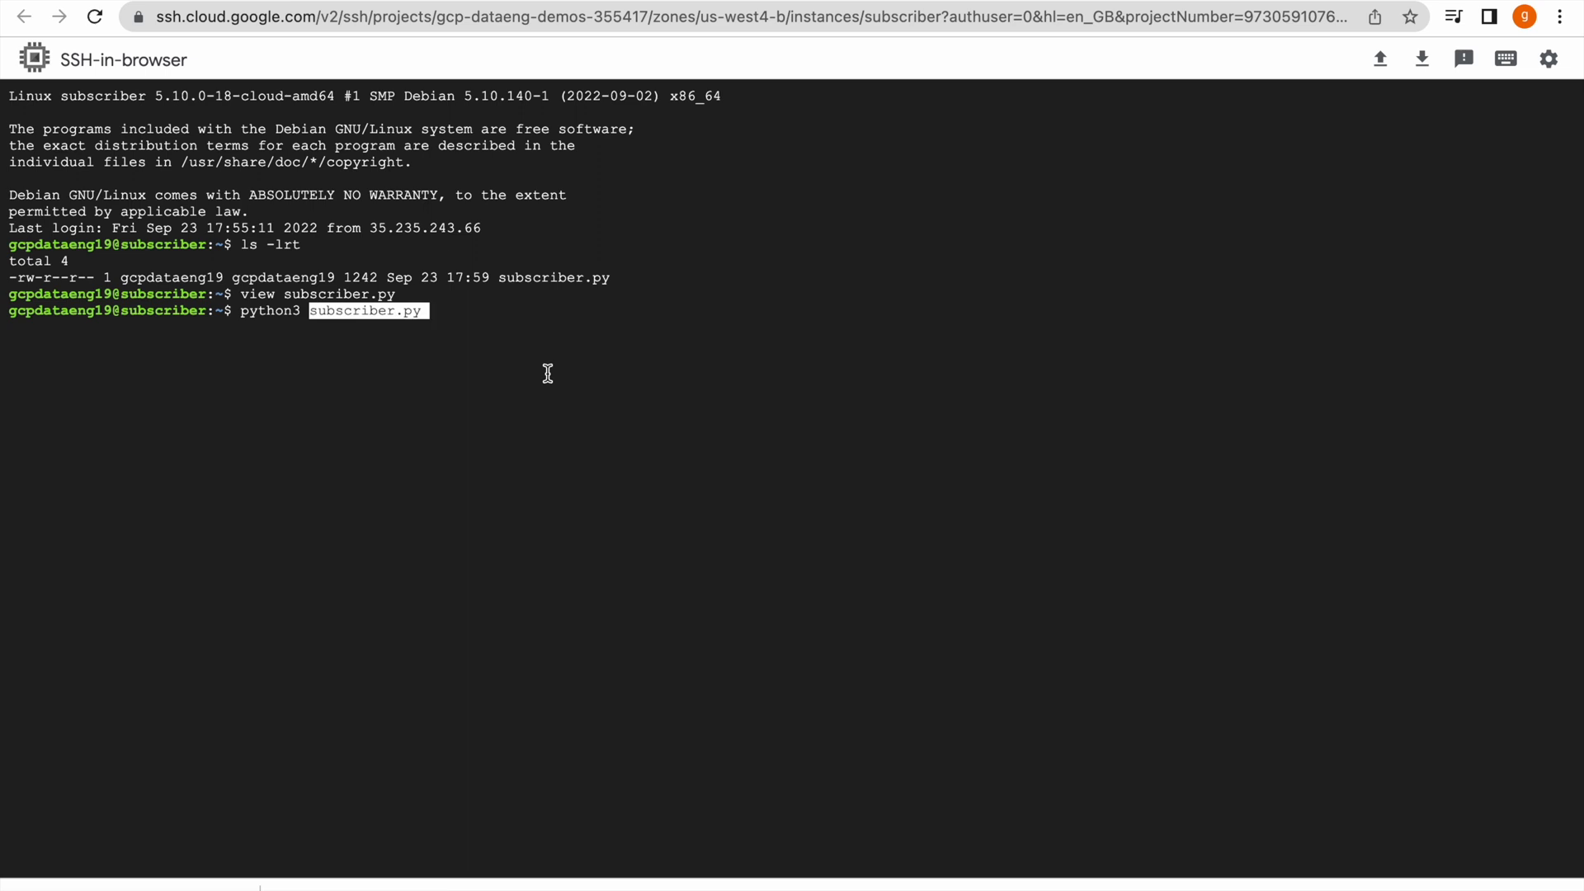
pyautogui.press('Return')
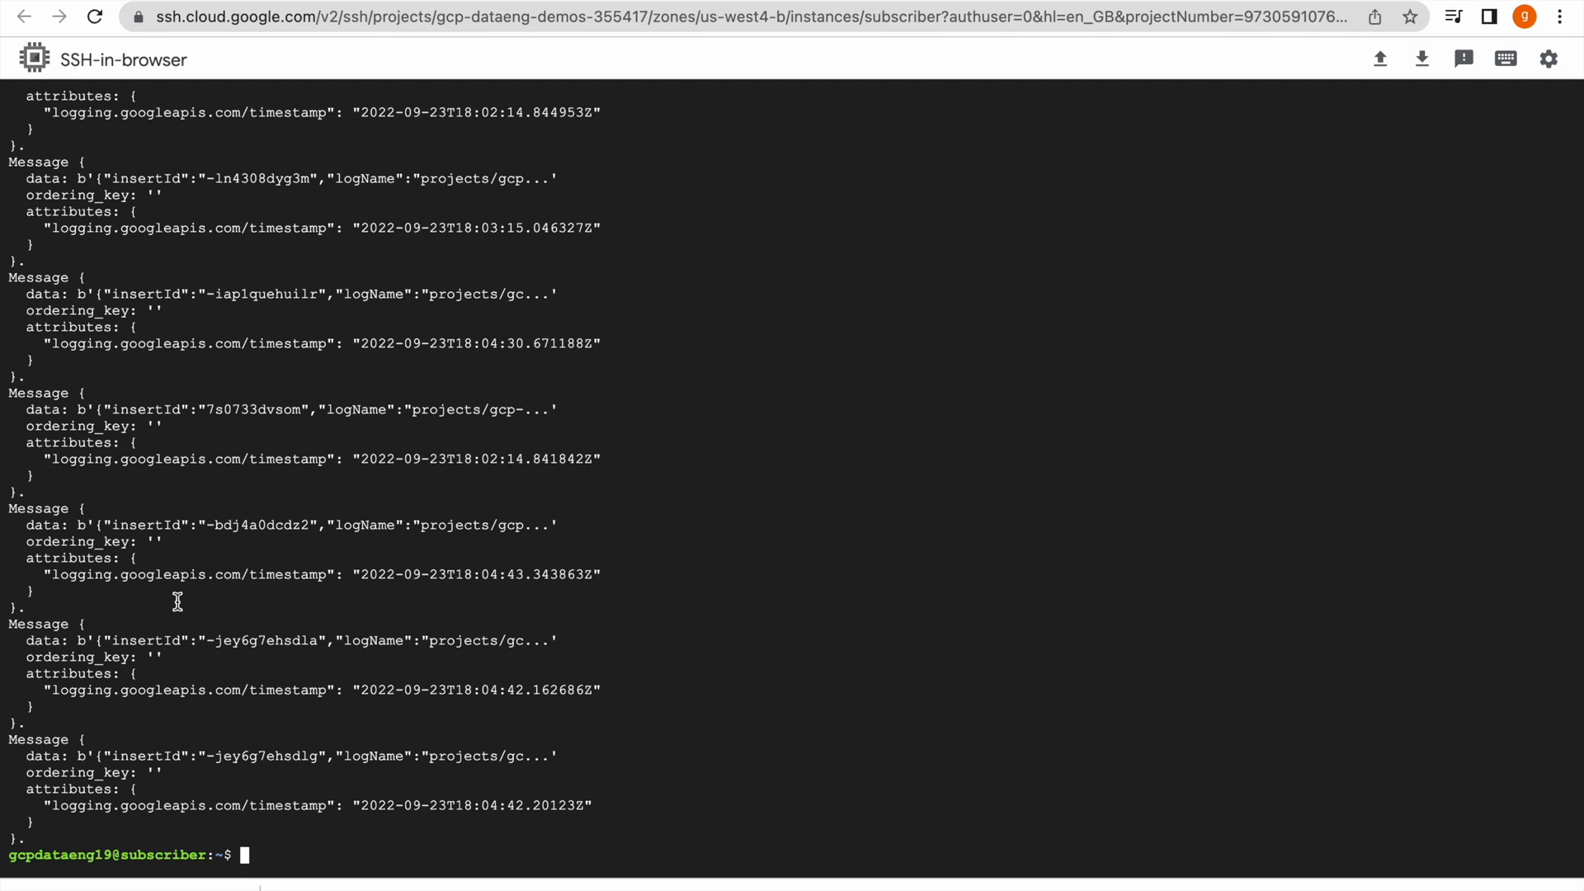
# Run python3 subscriber.py once more to listen for further messages on the receive_data-sub subscription
pyautogui.write('python3 subscriber.py')
pyautogui.press('Return')
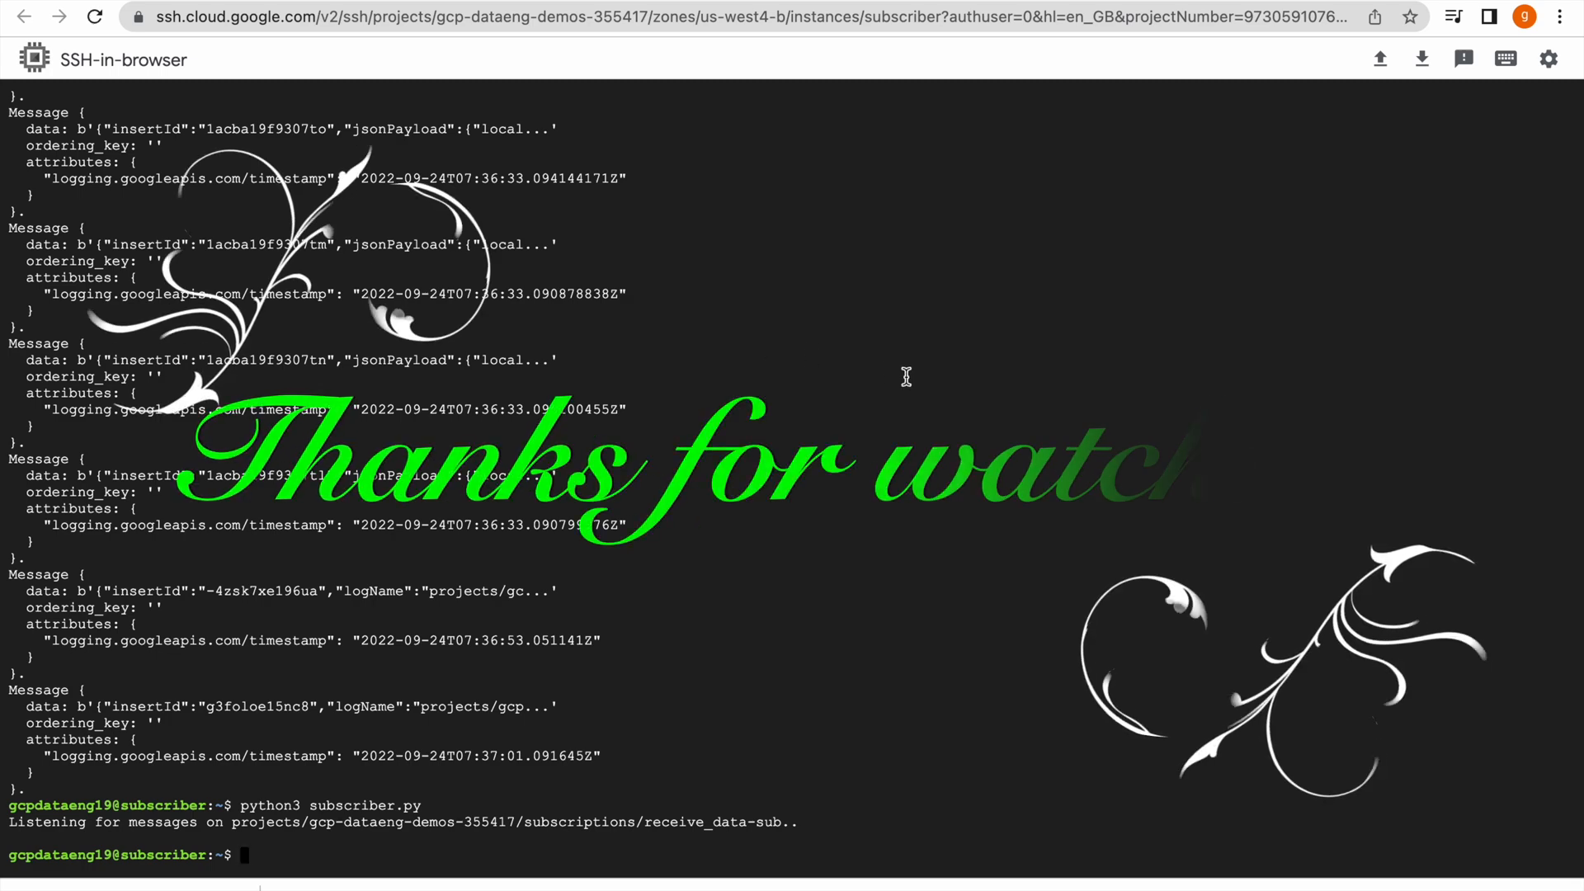
pyautogui.moveTo(850, 1)
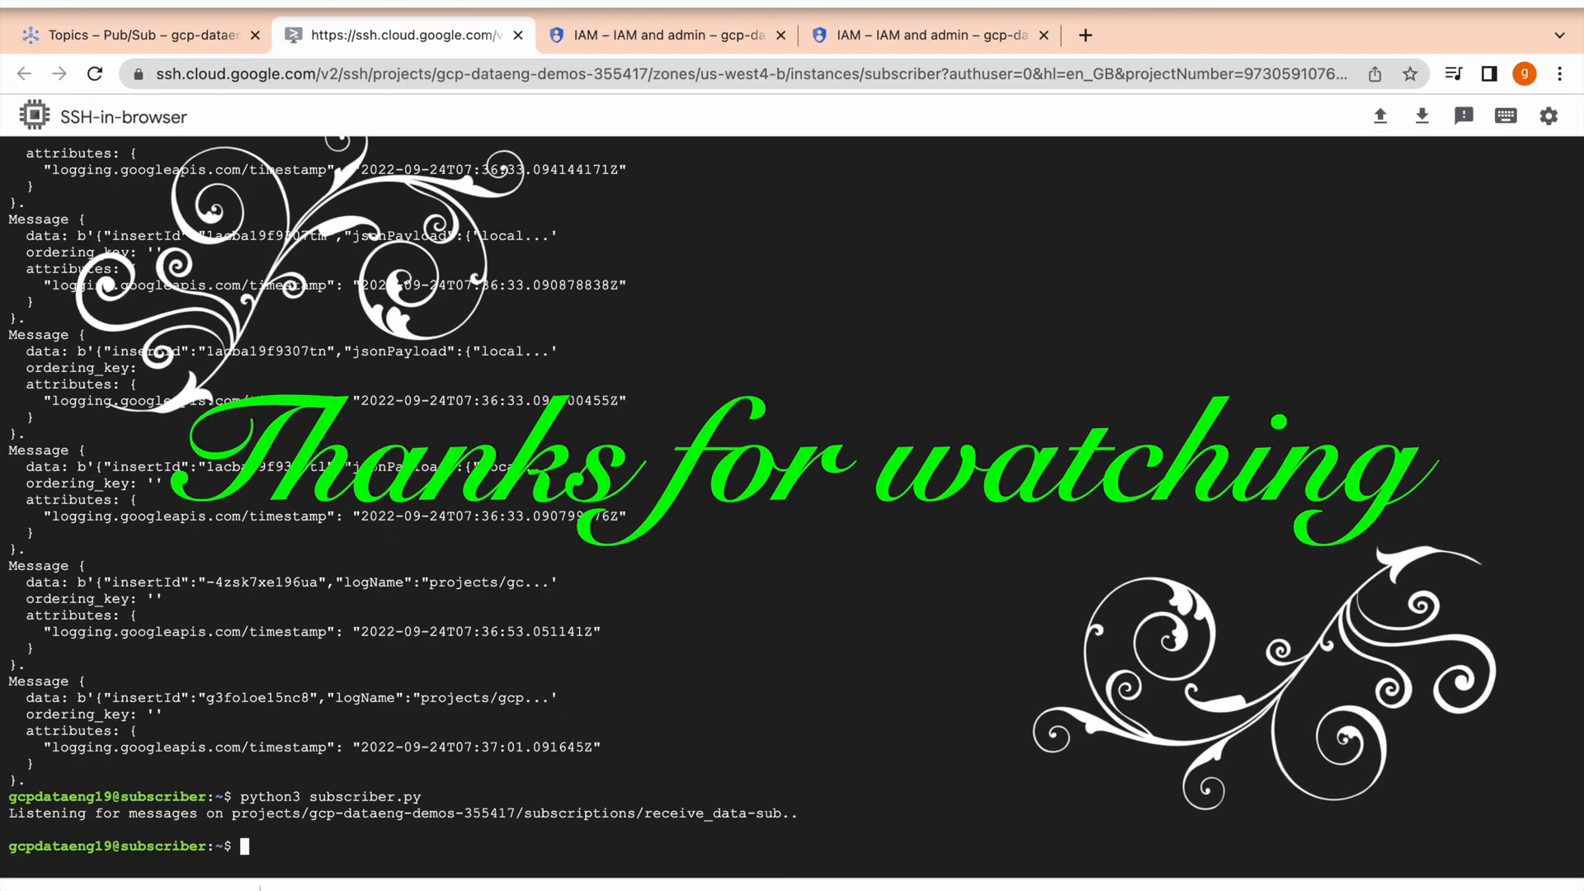